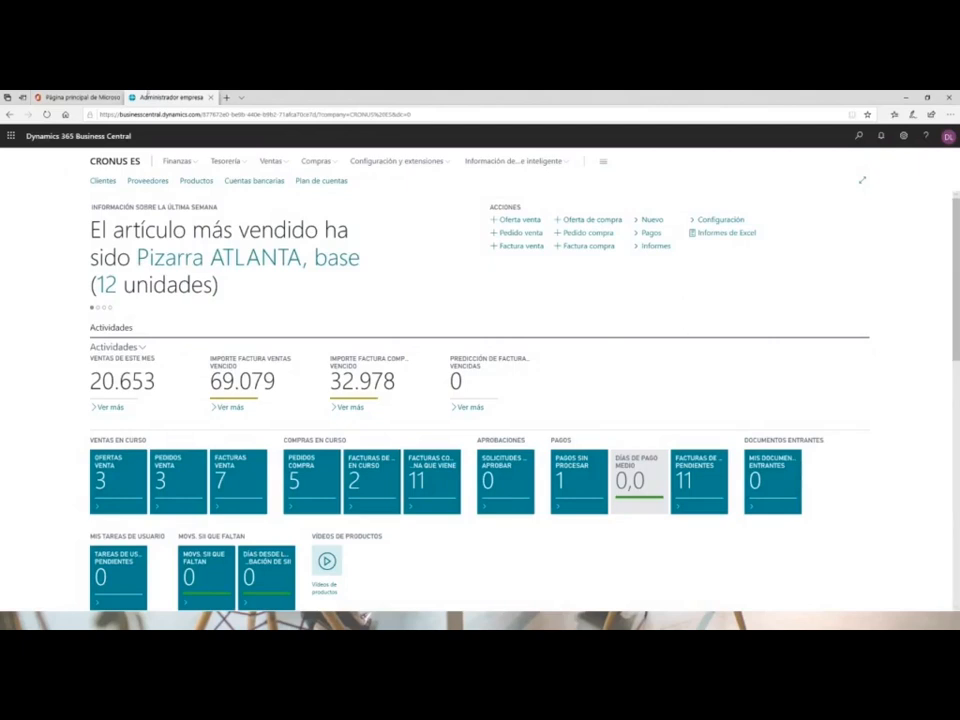
Open the active users list in the Microsoft 365 admin center and browse the accounts and their licences.
click(66, 99)
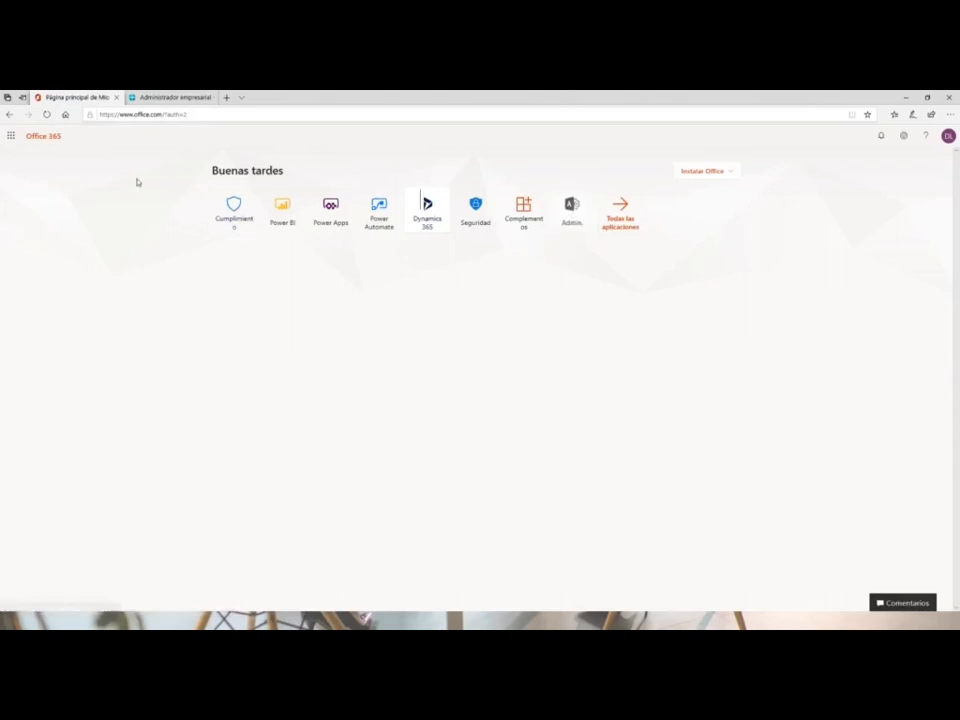
click(571, 209)
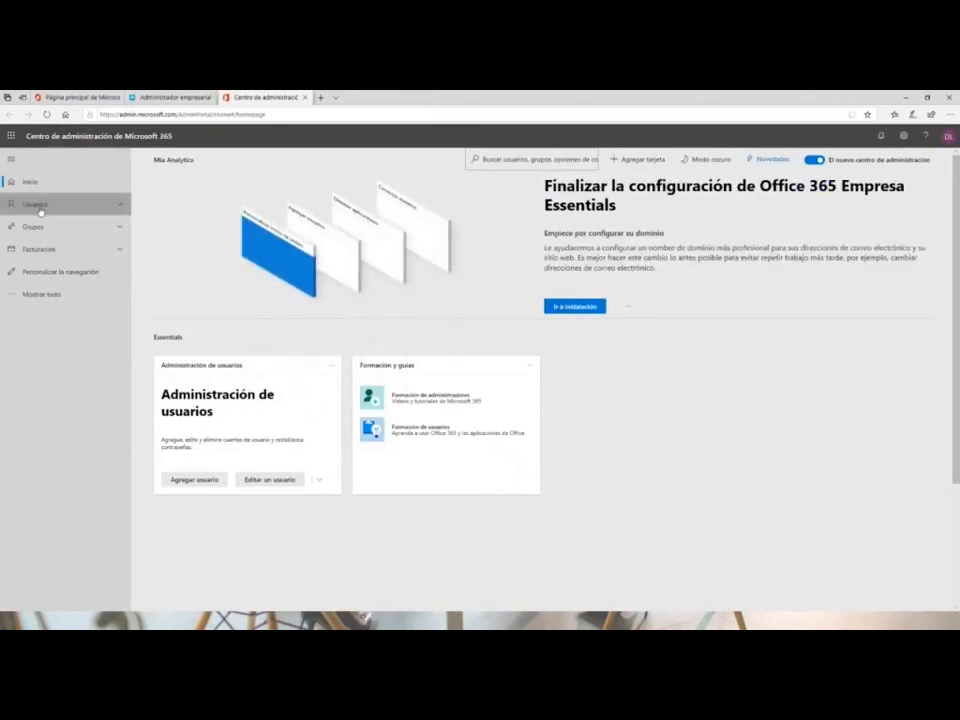
click(67, 208)
click(46, 224)
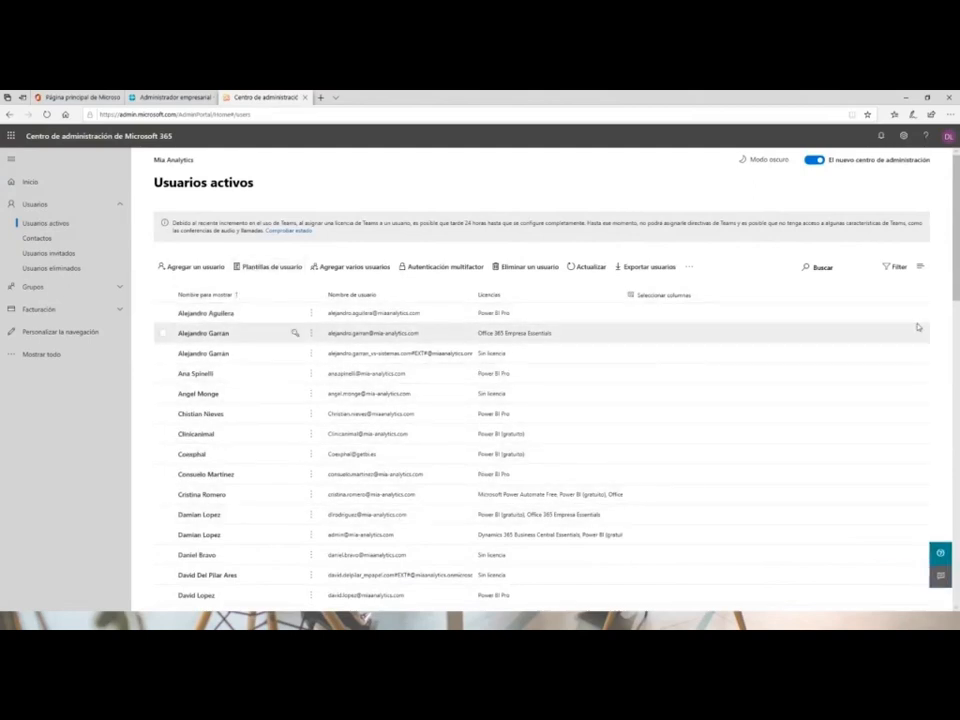
scroll(957, 305, down, 2)
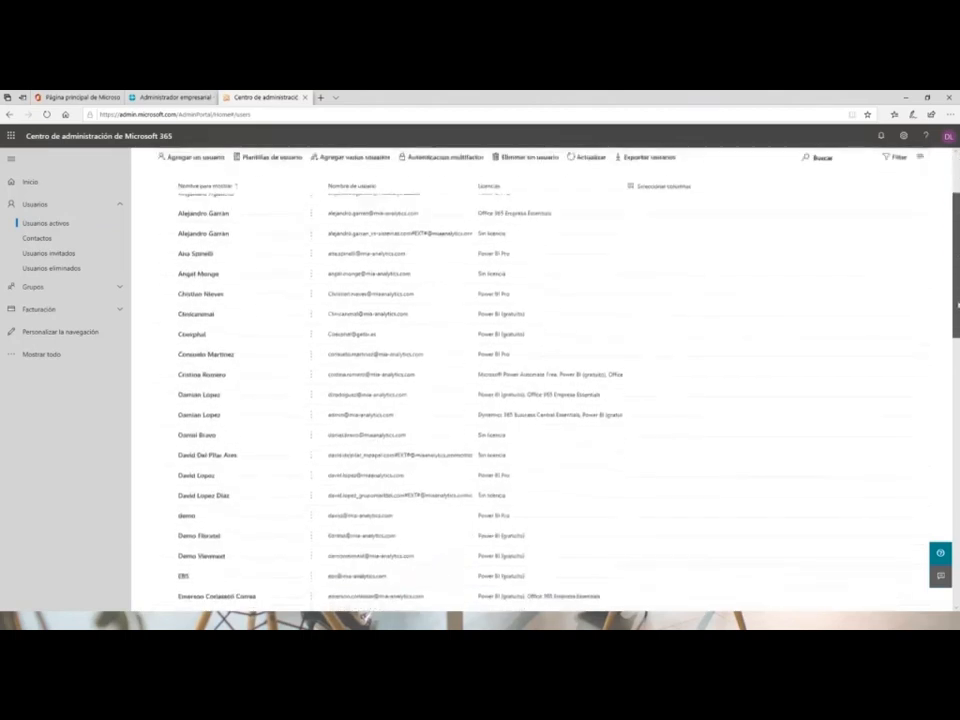
scroll(957, 300, up, 1)
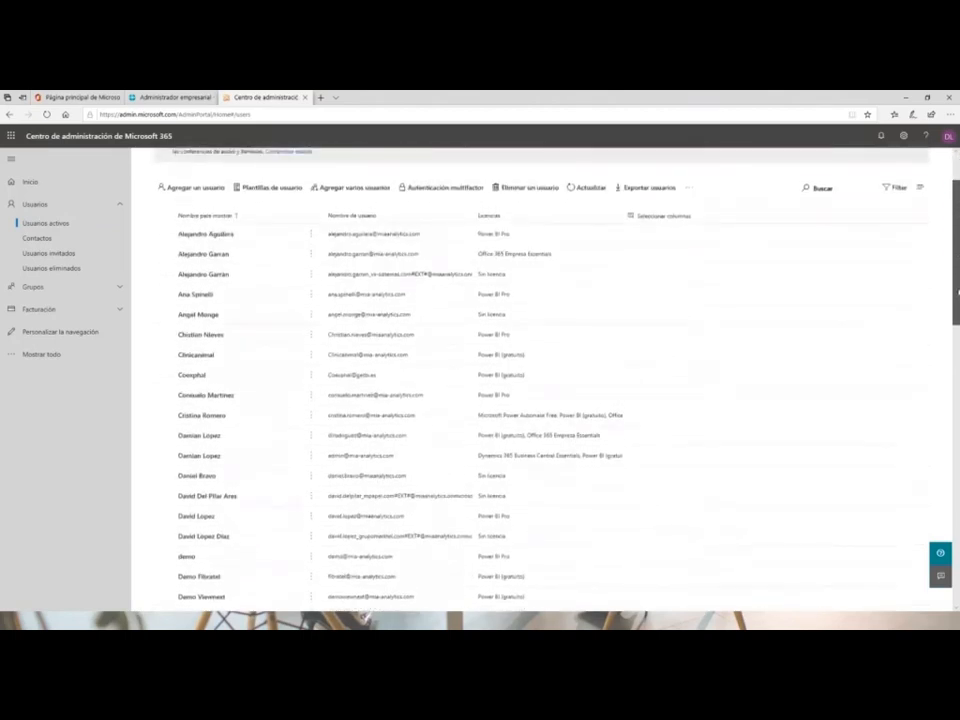
scroll(957, 290, up, 1)
scroll(898, 338, down, 2)
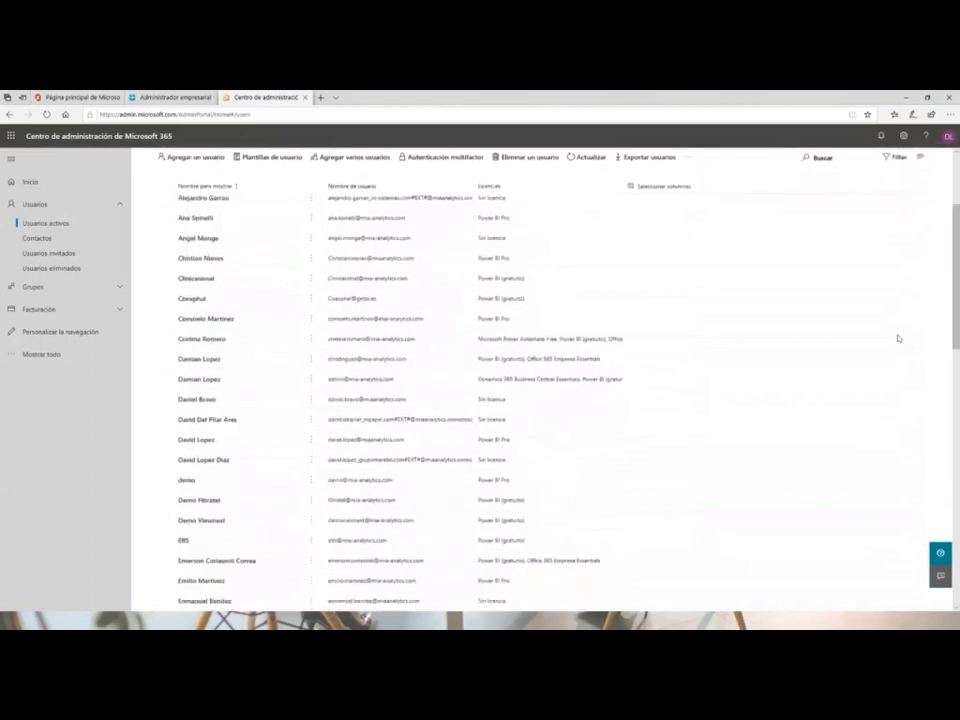
Review the licences and apps assigned to the admin account that has Dynamics 365 Business Central Essentials, leaving them as they are.
click(214, 382)
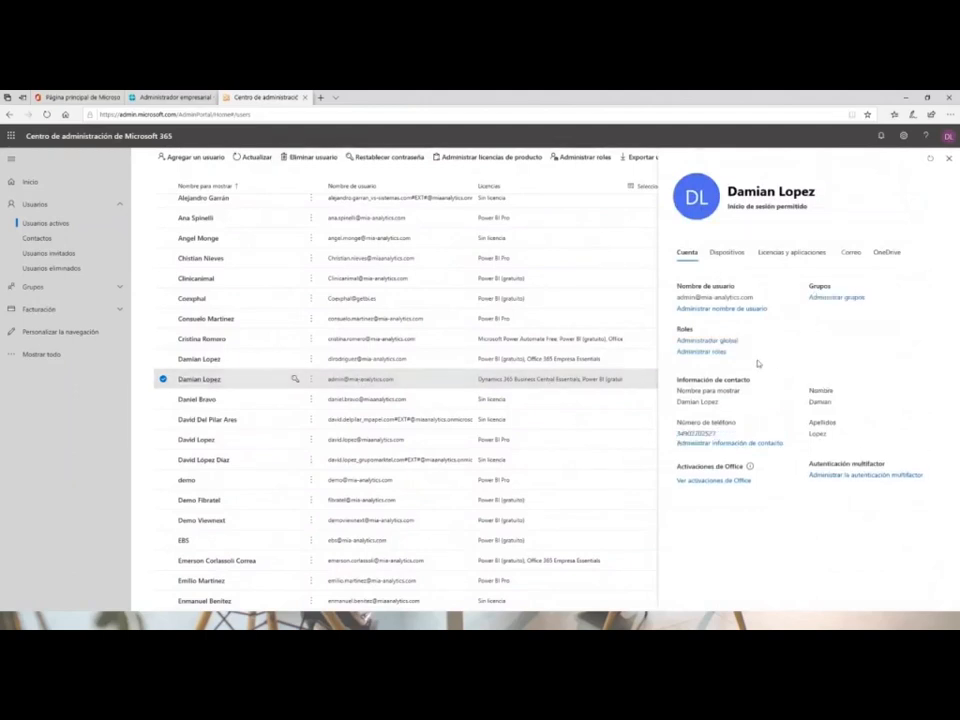
click(786, 257)
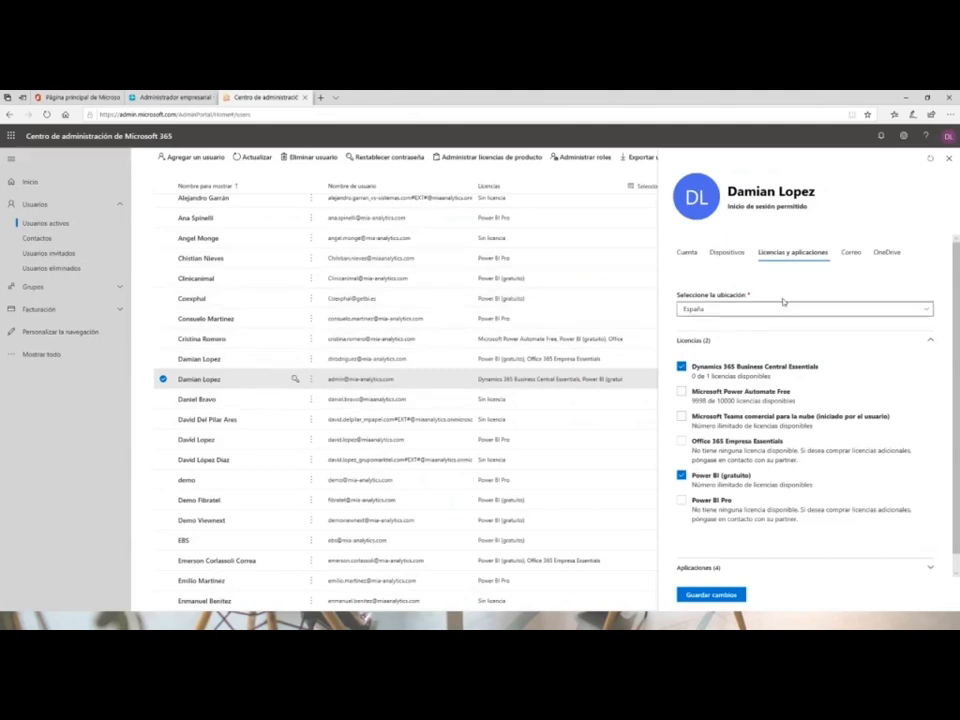
click(950, 161)
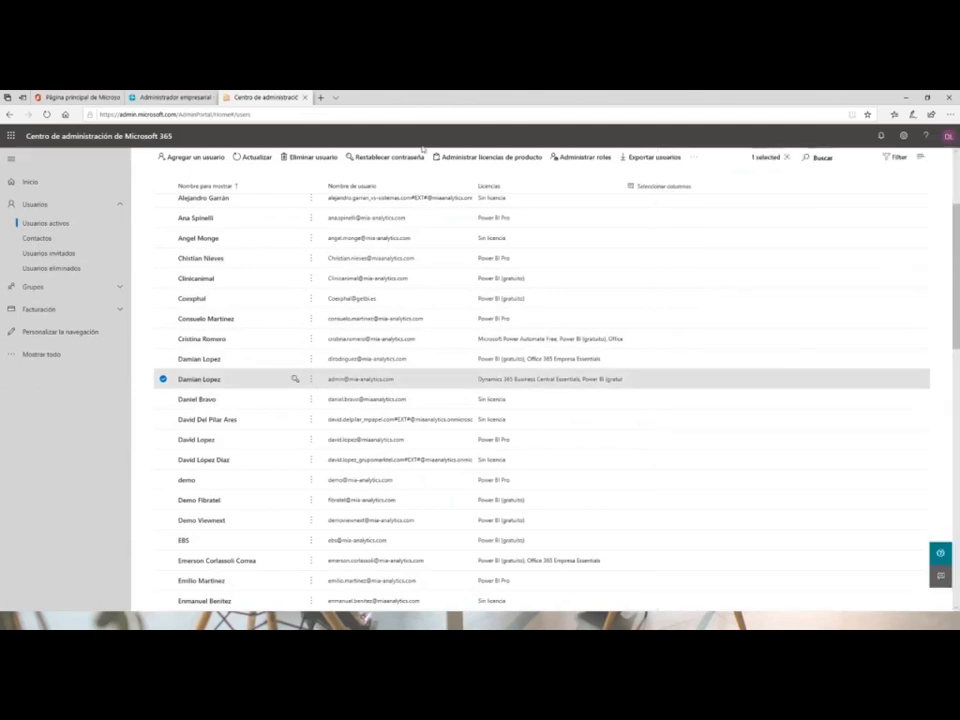
Switch to Business Central, find the Usuarios list with the search term "usuario", and view its process actions for retrieving Office 365 users.
mouse_move(211, 103)
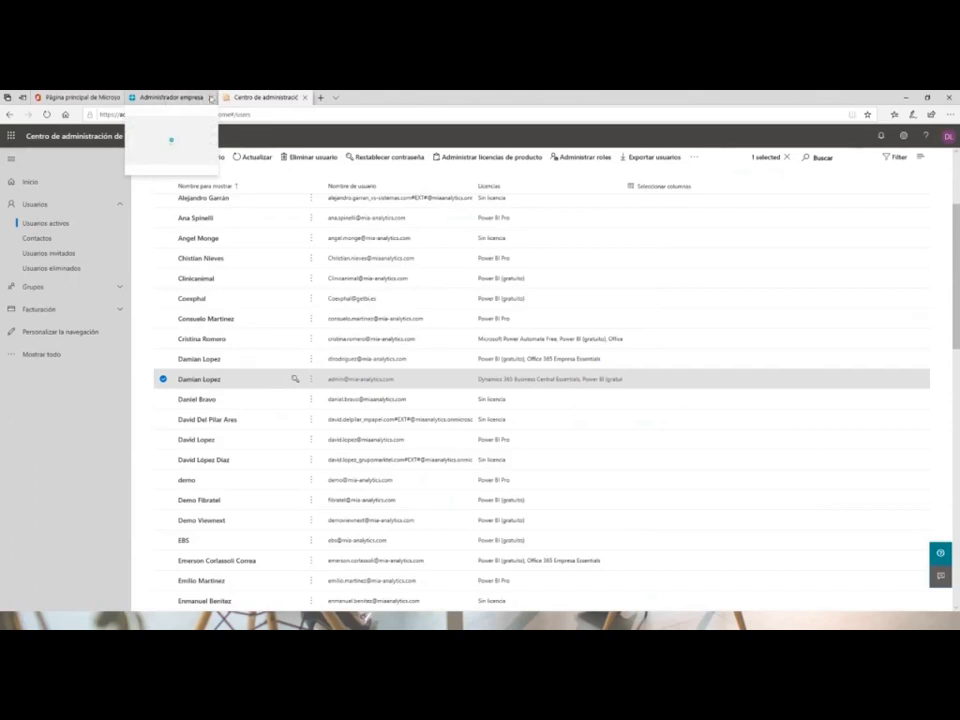
click(166, 101)
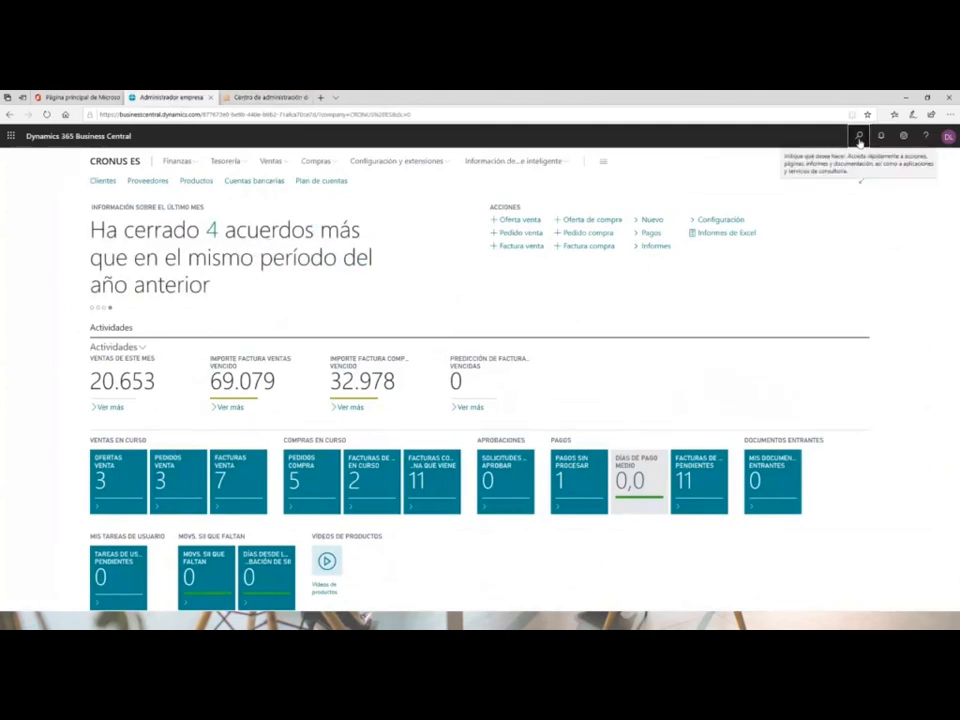
click(859, 140)
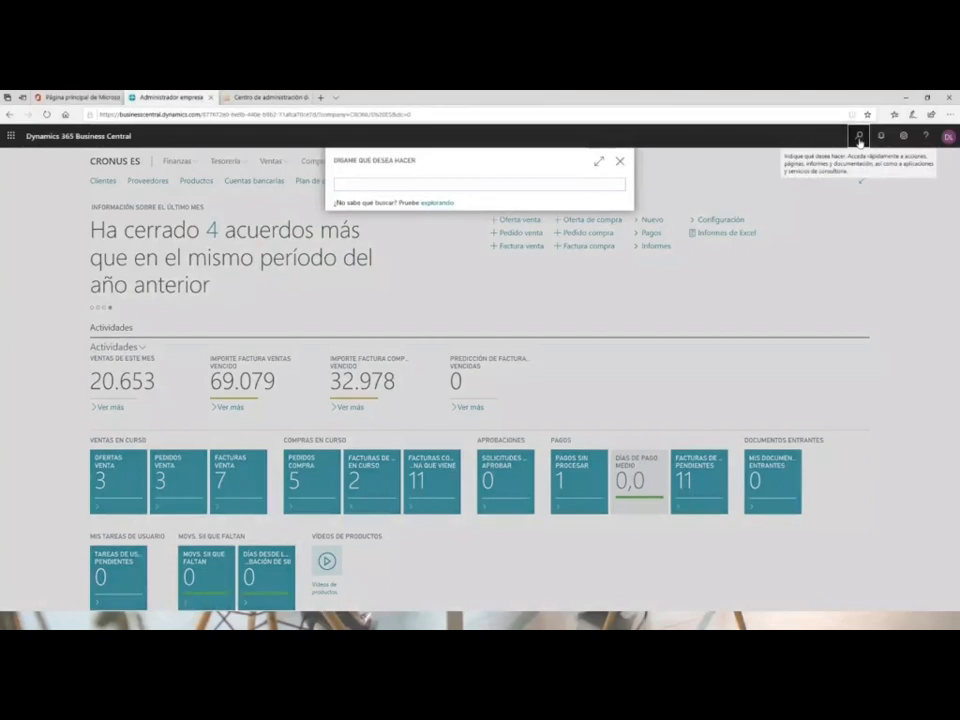
text(usuario)
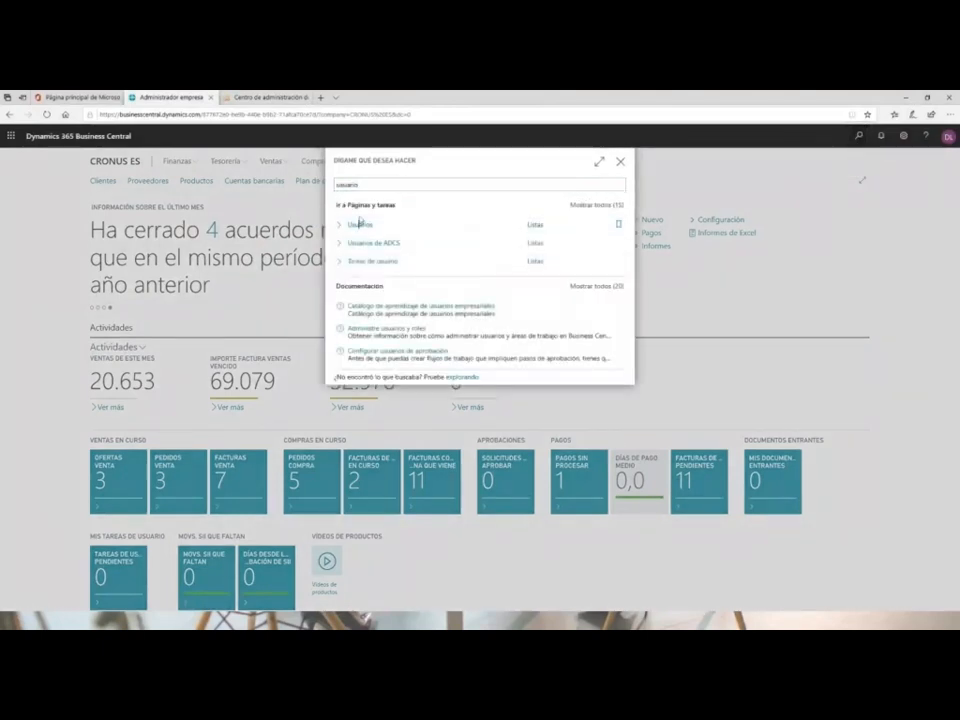
click(360, 223)
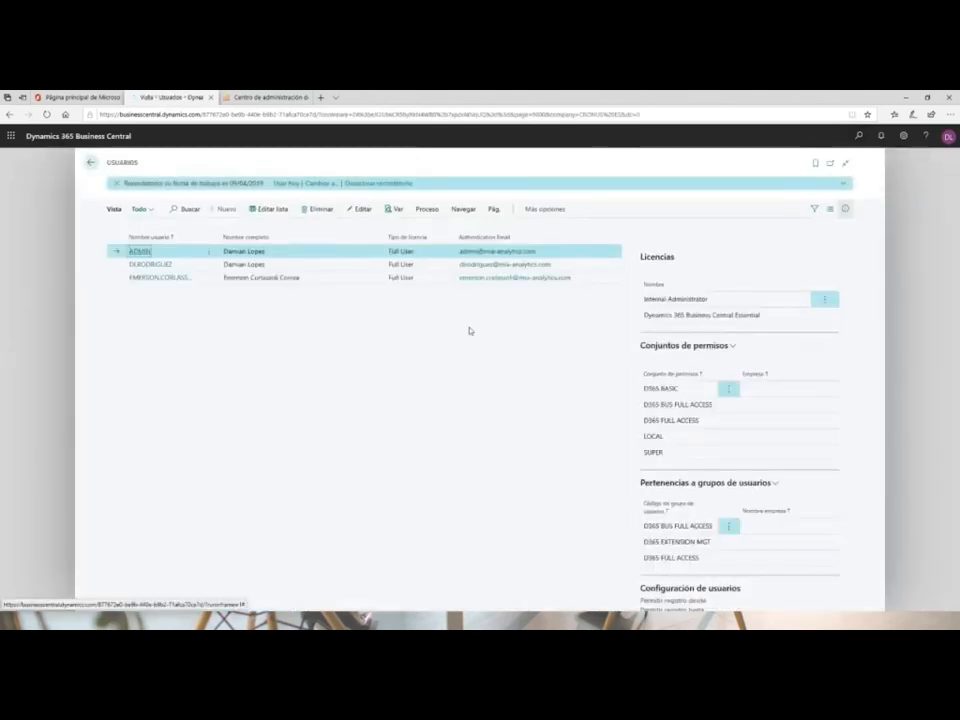
click(427, 210)
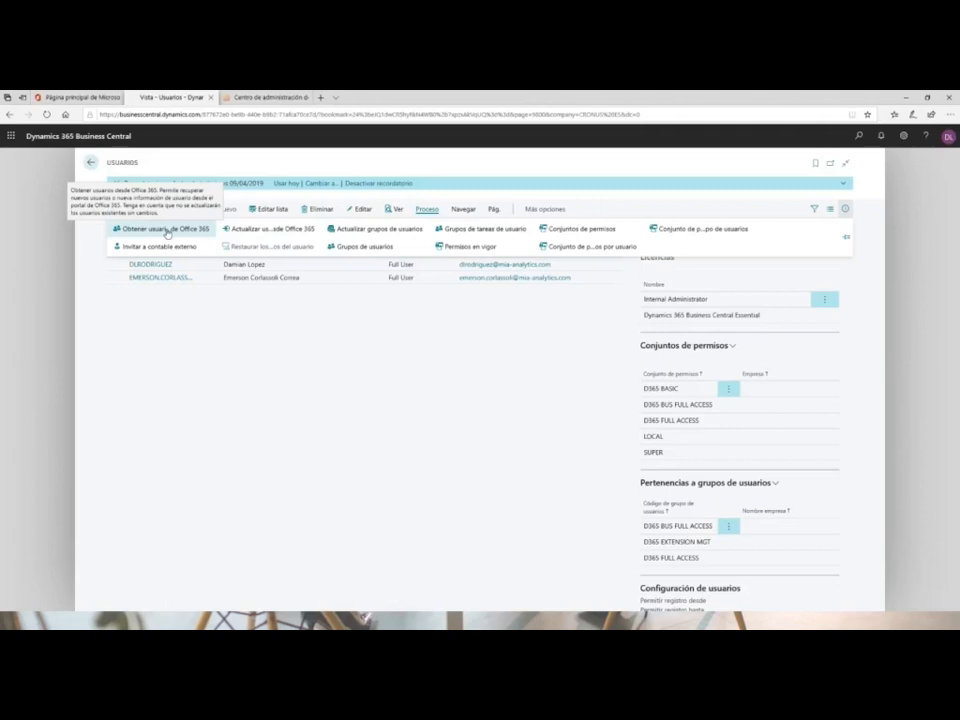
click(468, 383)
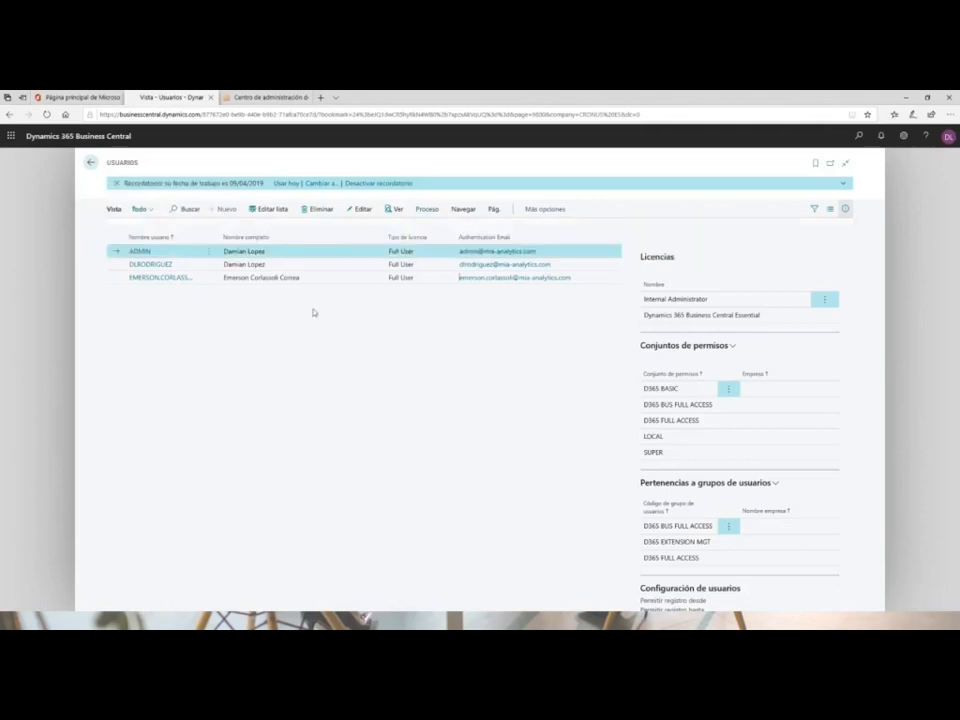
Review the licences and user groups on the ADMIN user's card, then return to the home page.
click(132, 253)
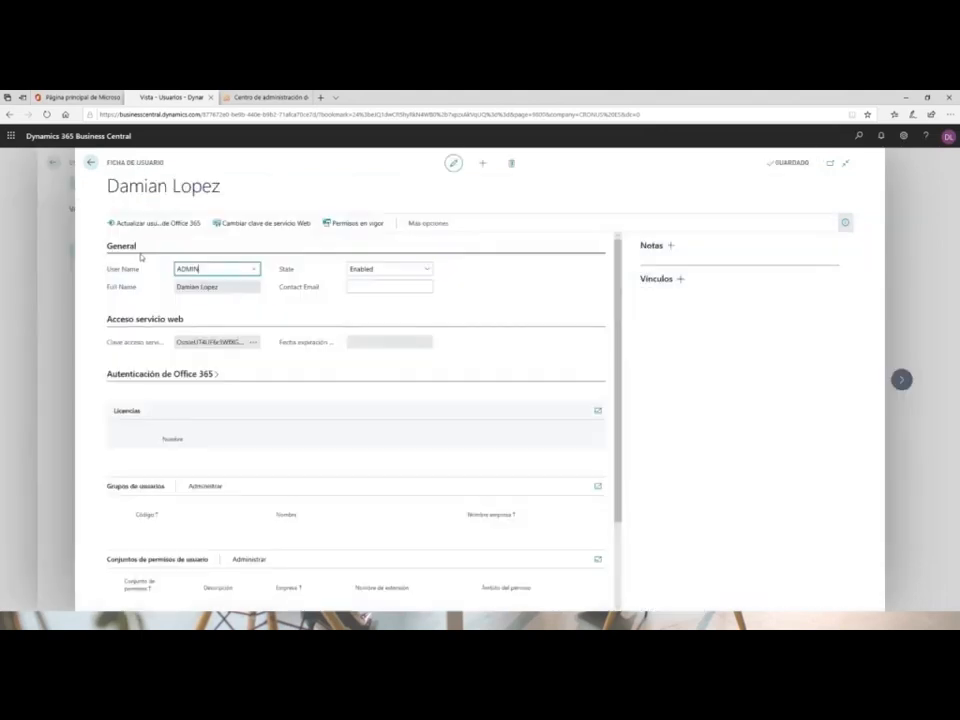
scroll(350, 440, down, 2)
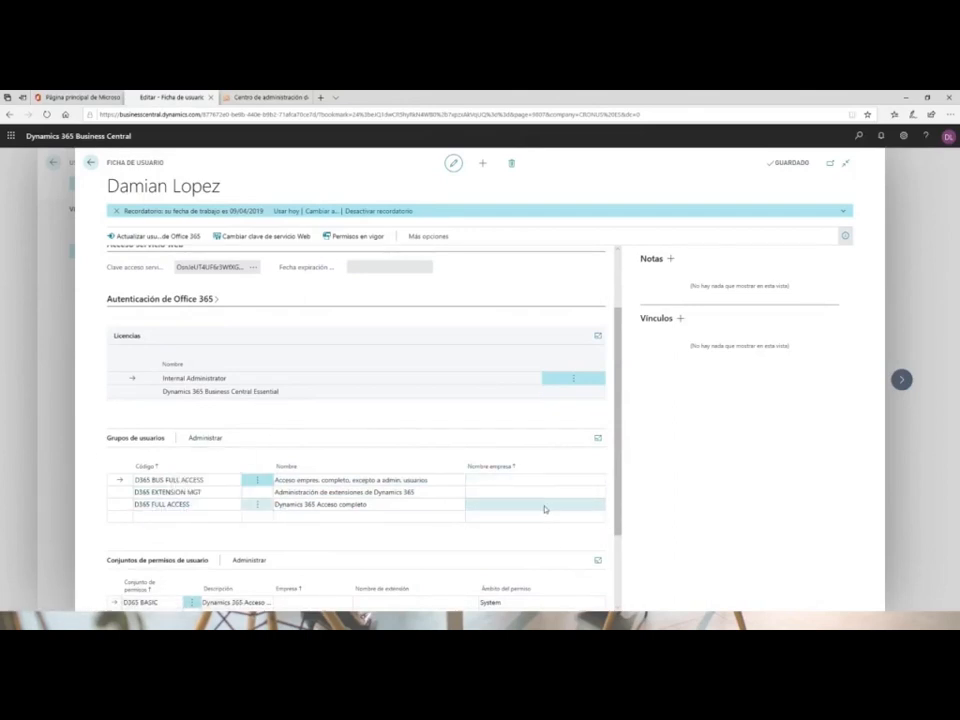
click(89, 164)
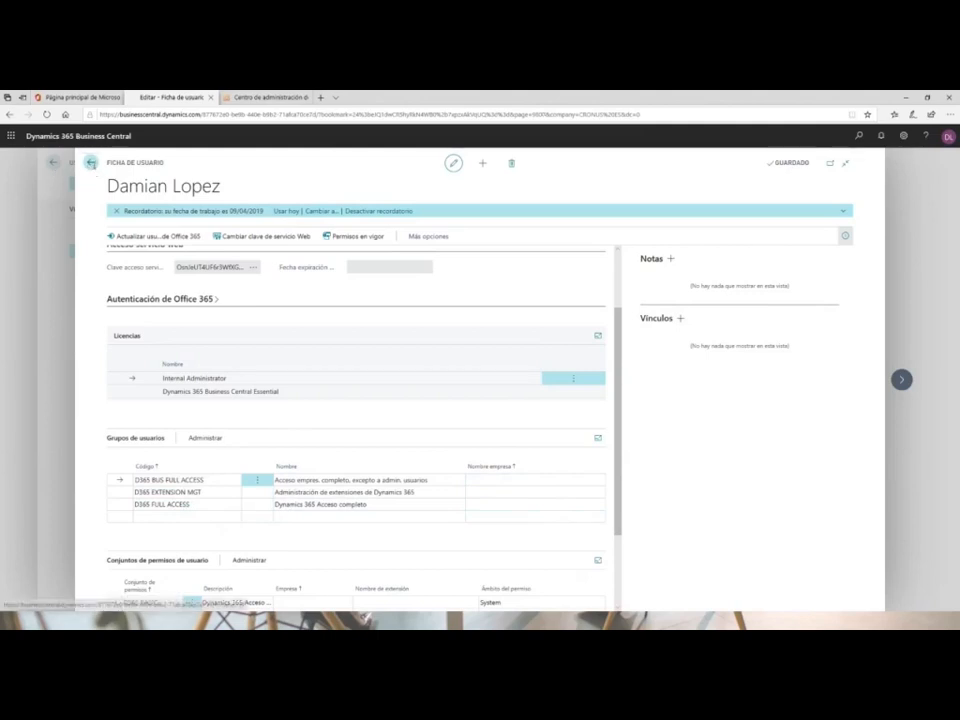
click(74, 139)
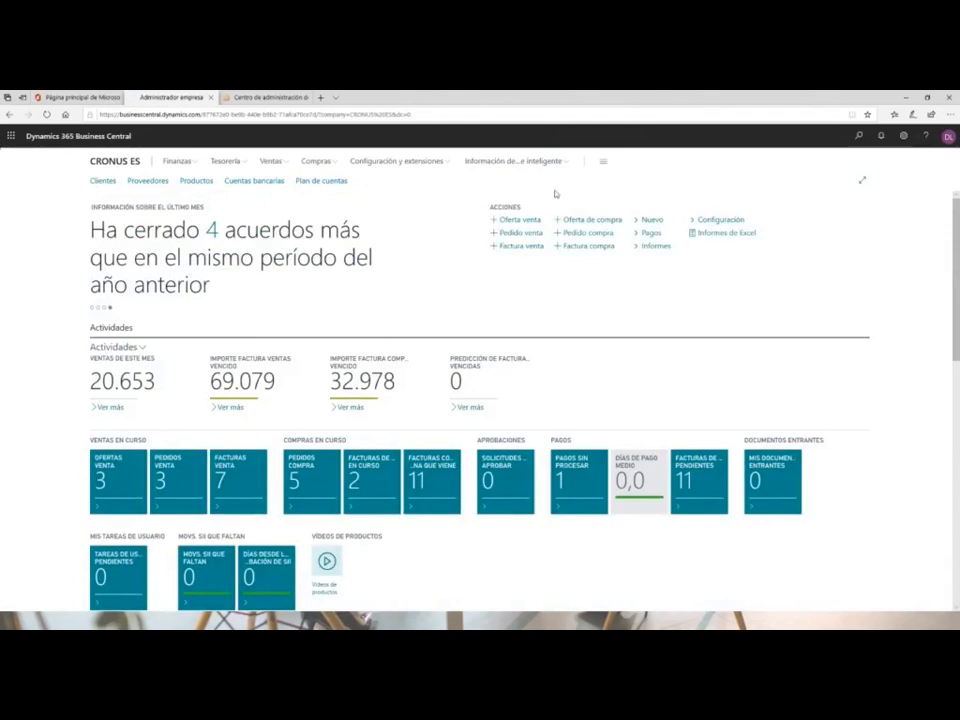
Open the customer list for editing in Excel and enable editing in the exported Ficha_cliente workbook.
click(106, 182)
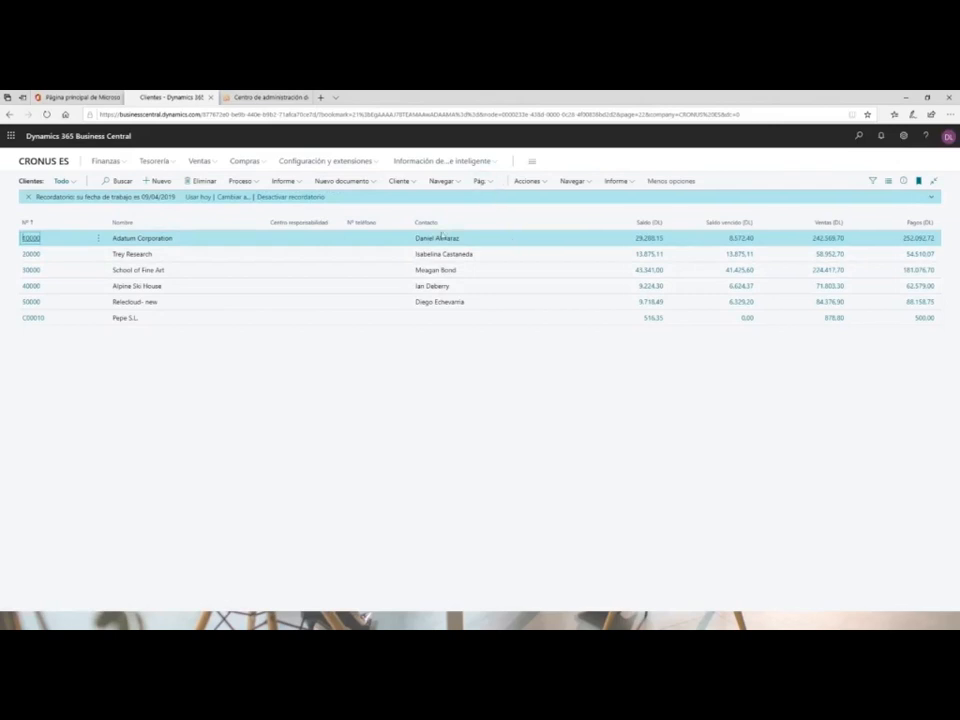
click(482, 181)
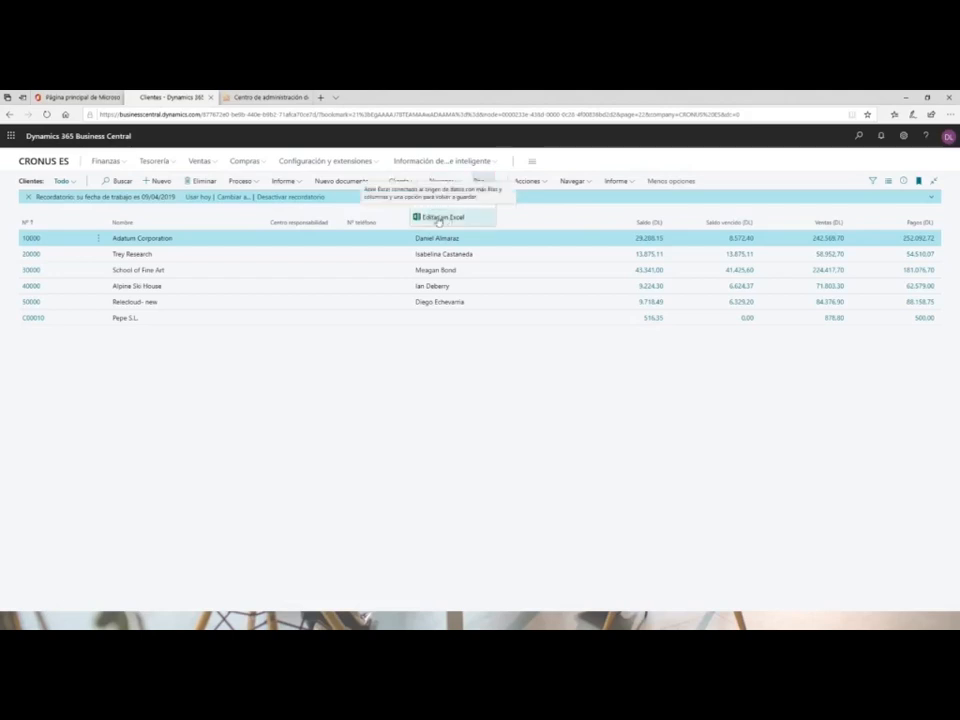
click(438, 219)
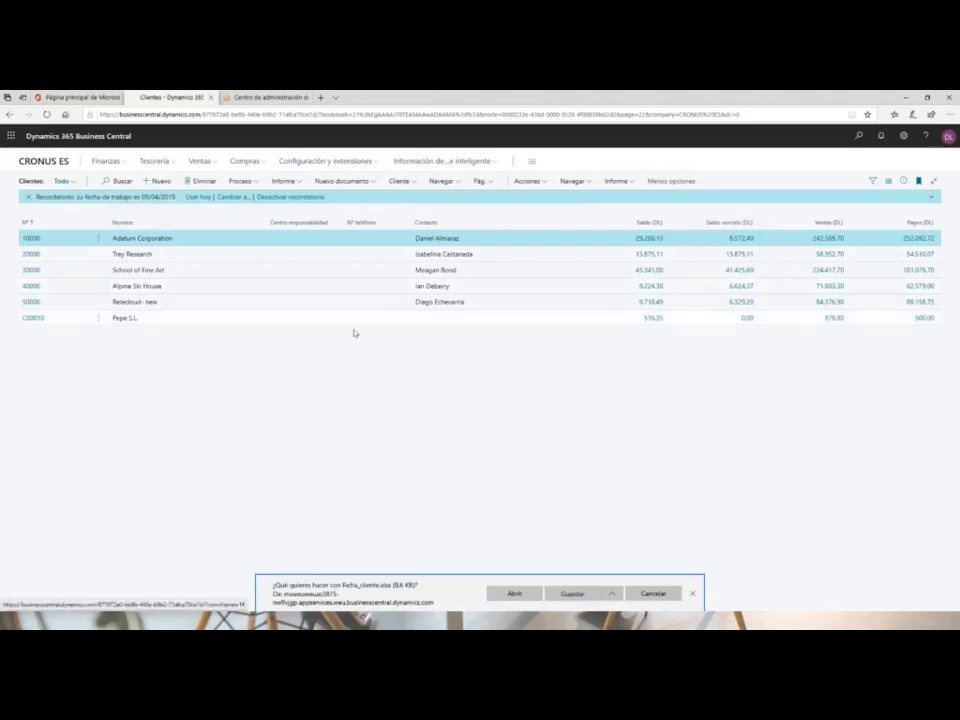
click(514, 593)
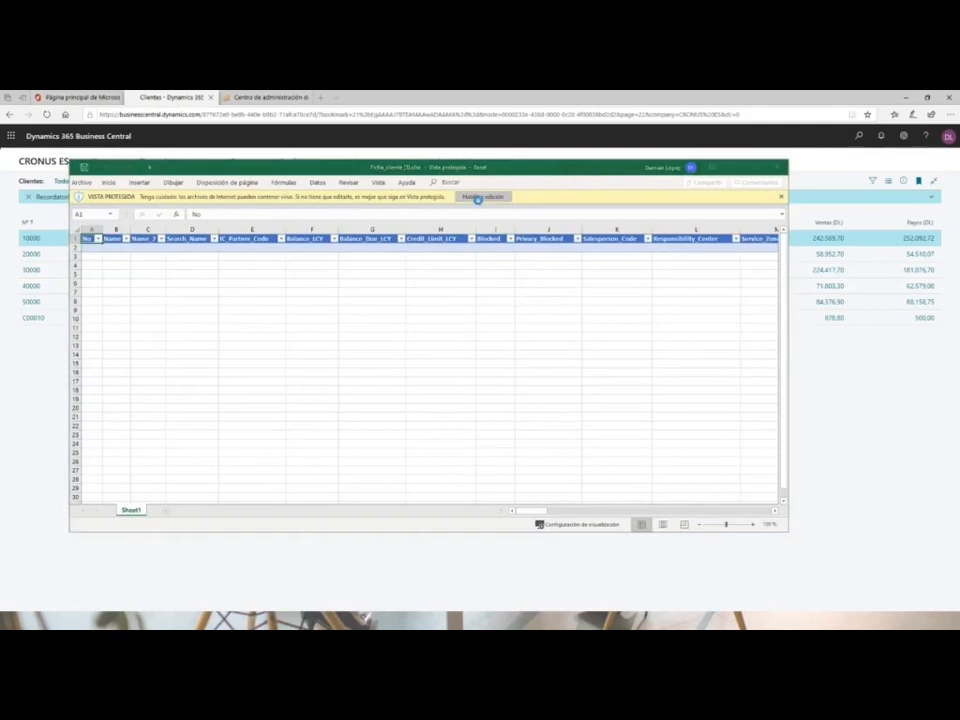
click(478, 197)
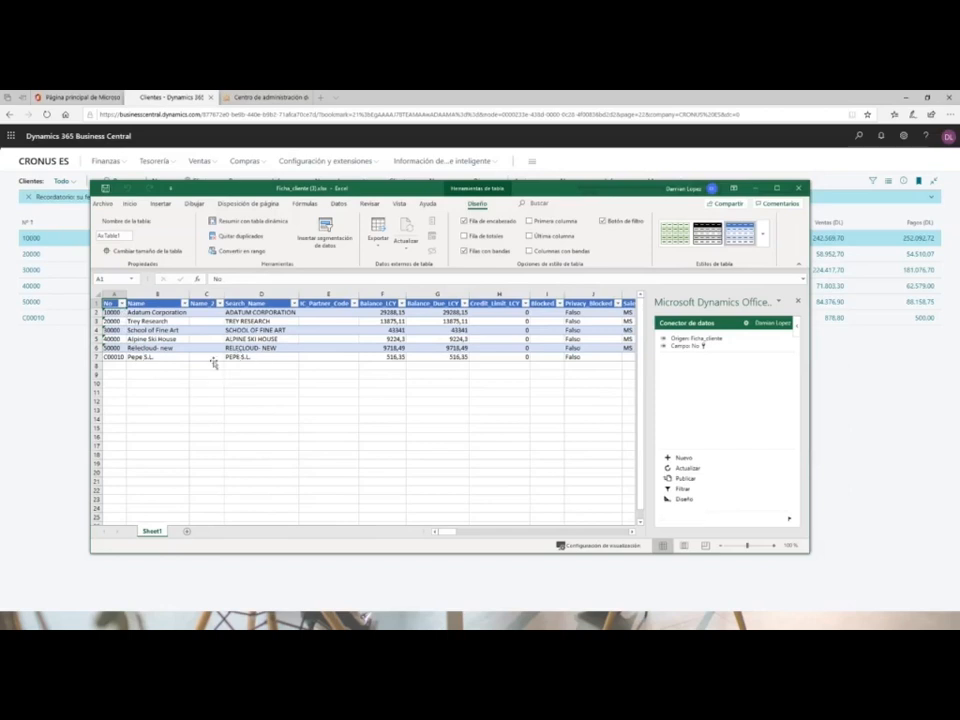
Change the name of customer C00010 to "Pepe S.L. xx" in Excel and publish the change to Business Central.
click(155, 357)
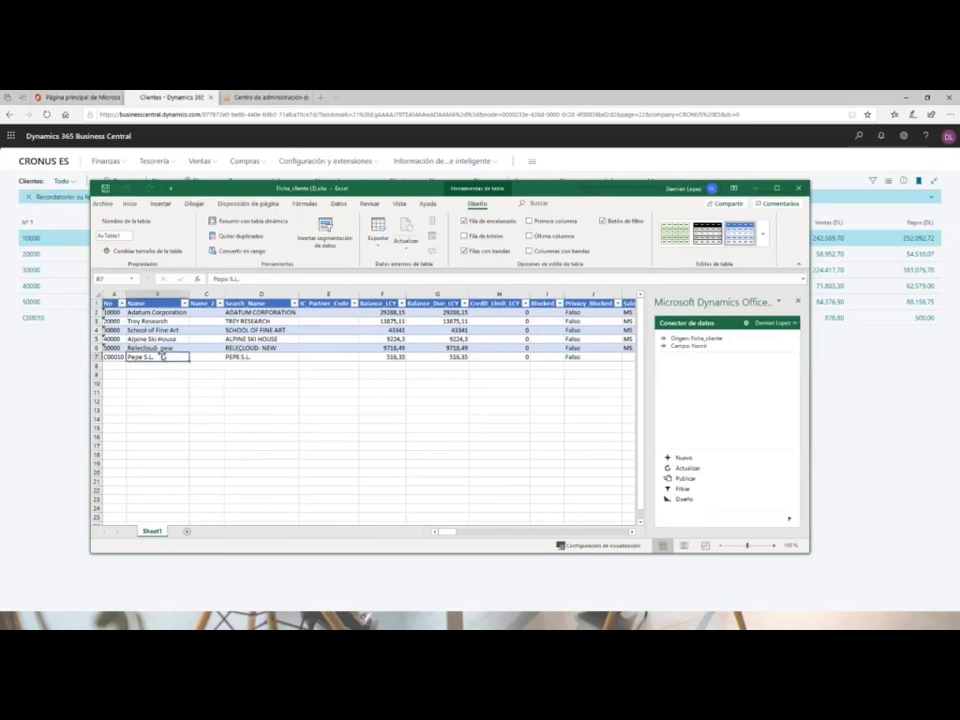
click(247, 280)
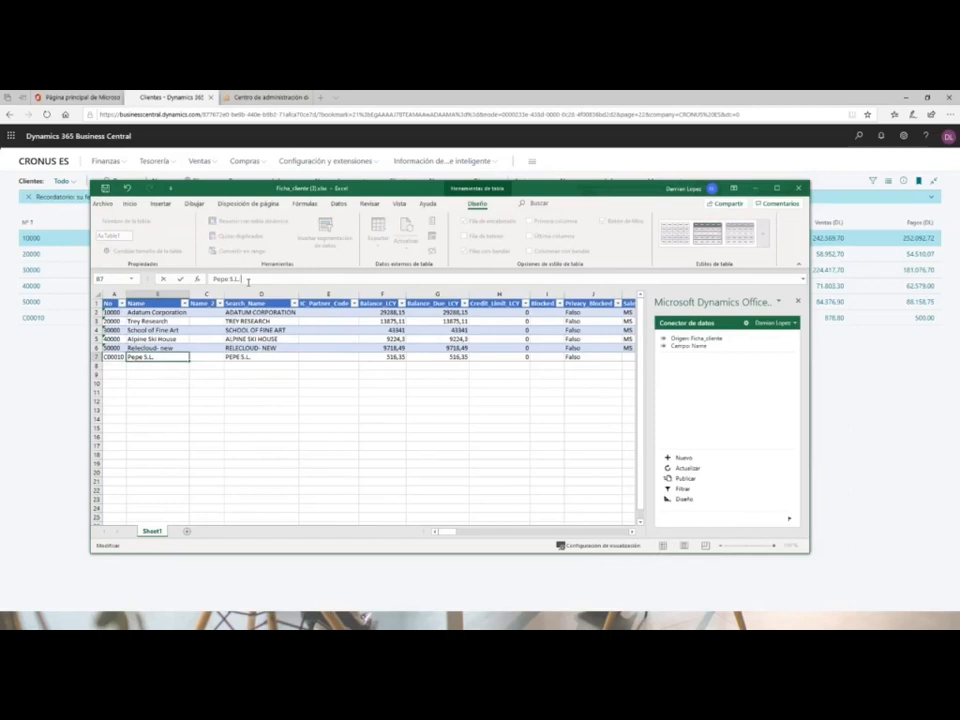
click(257, 358)
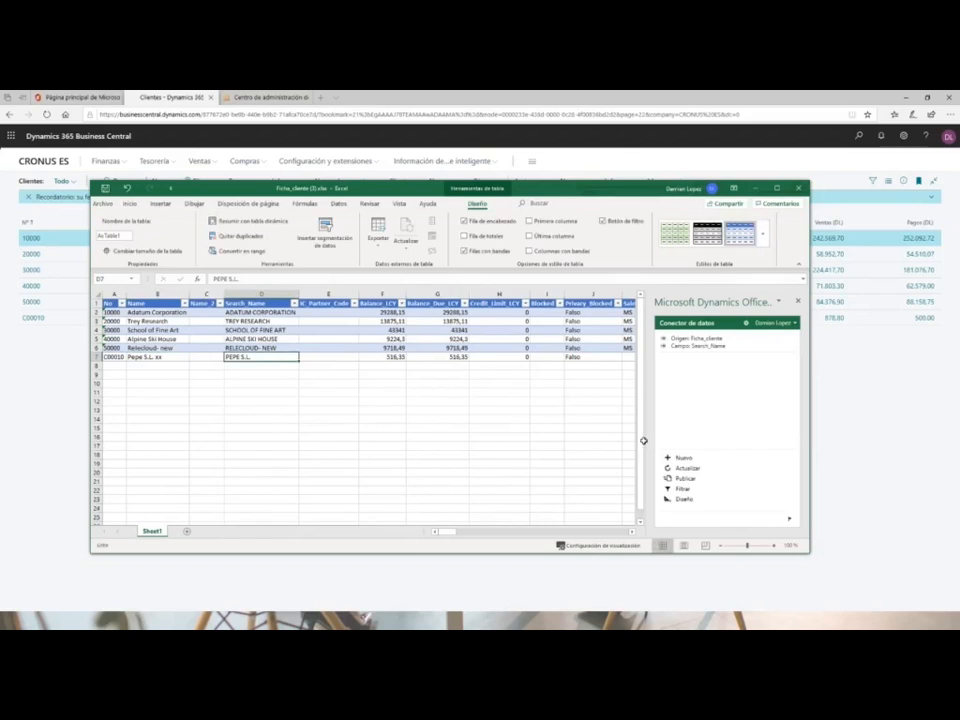
click(685, 481)
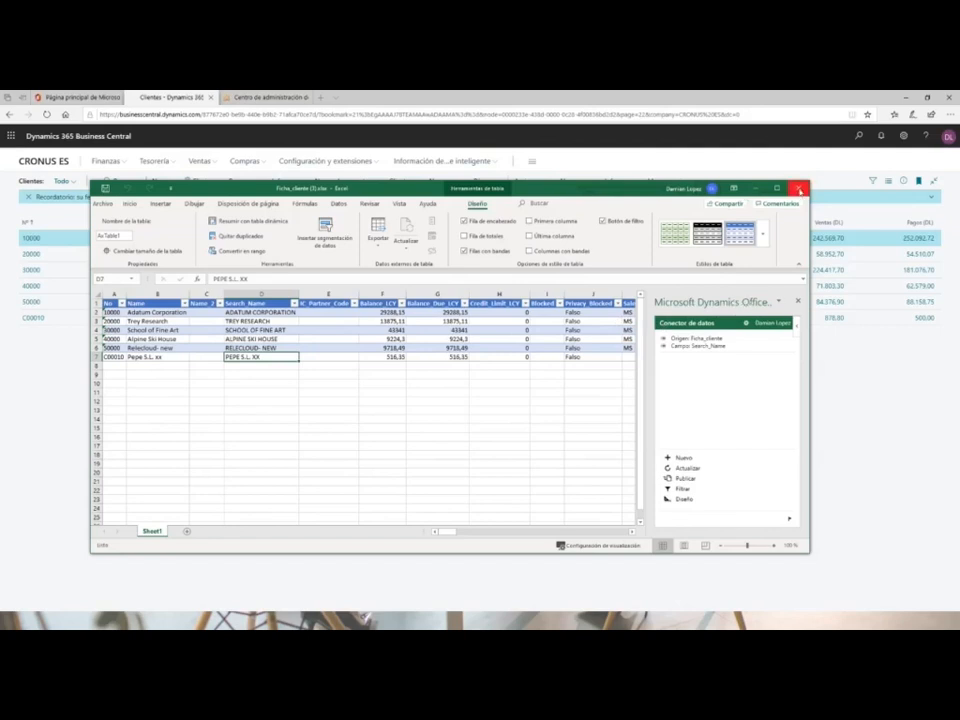
Close the Excel workbook without saving and go back to the CRONUS ES home page in Business Central.
click(800, 190)
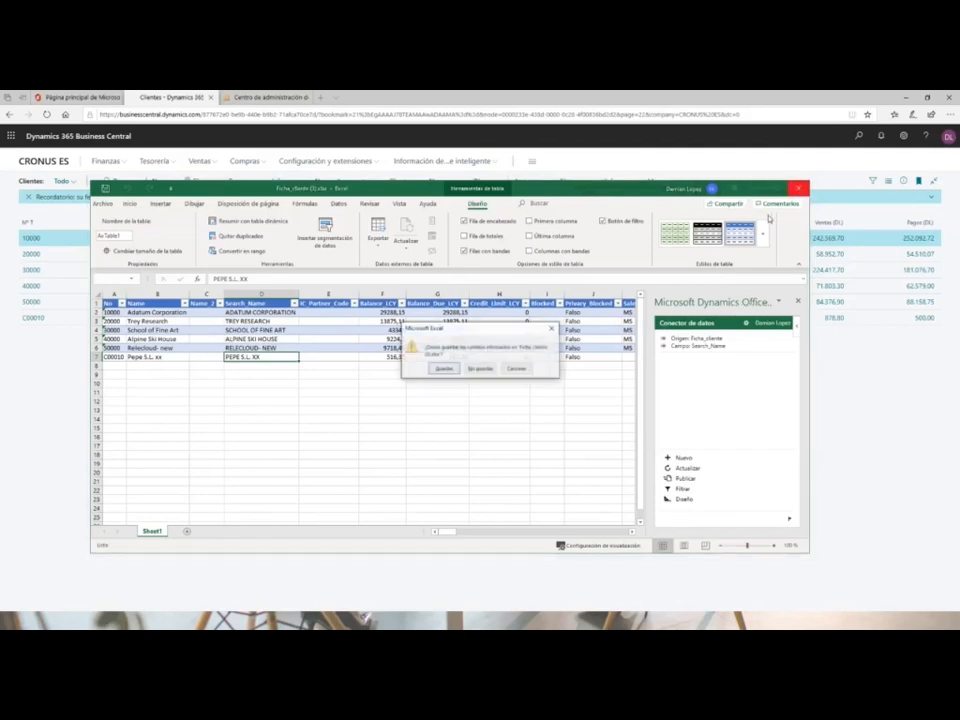
click(490, 370)
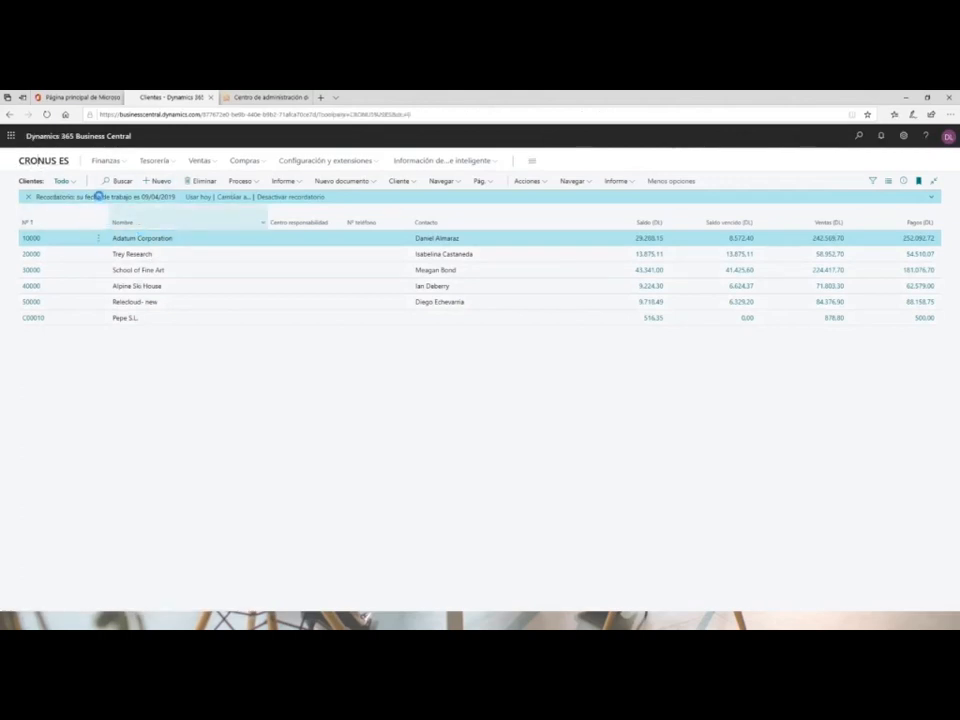
click(56, 163)
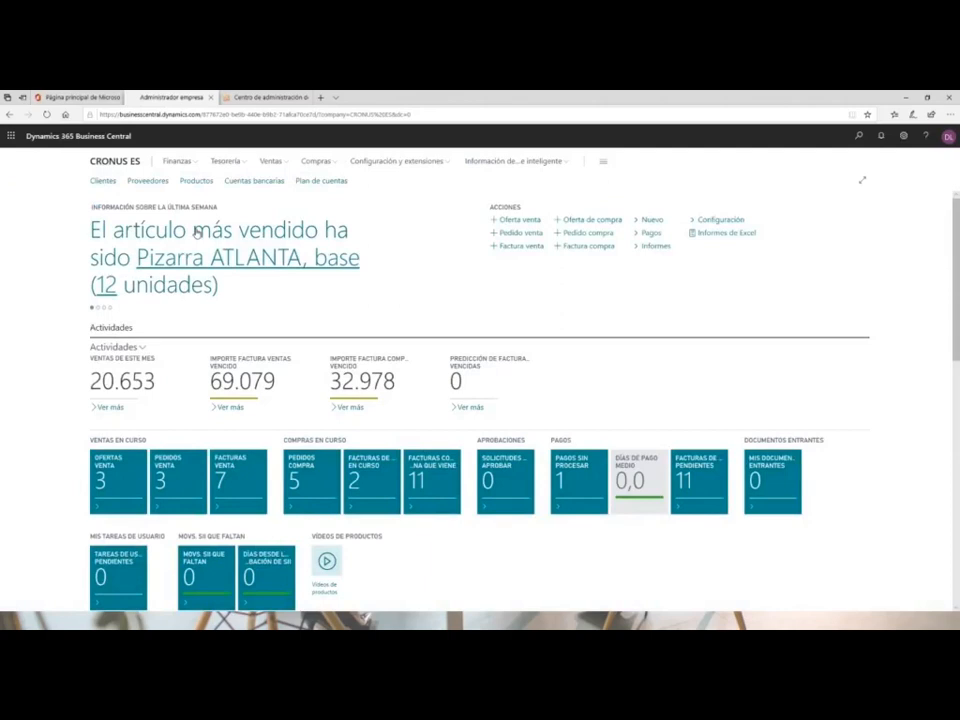
key(alt+Left)
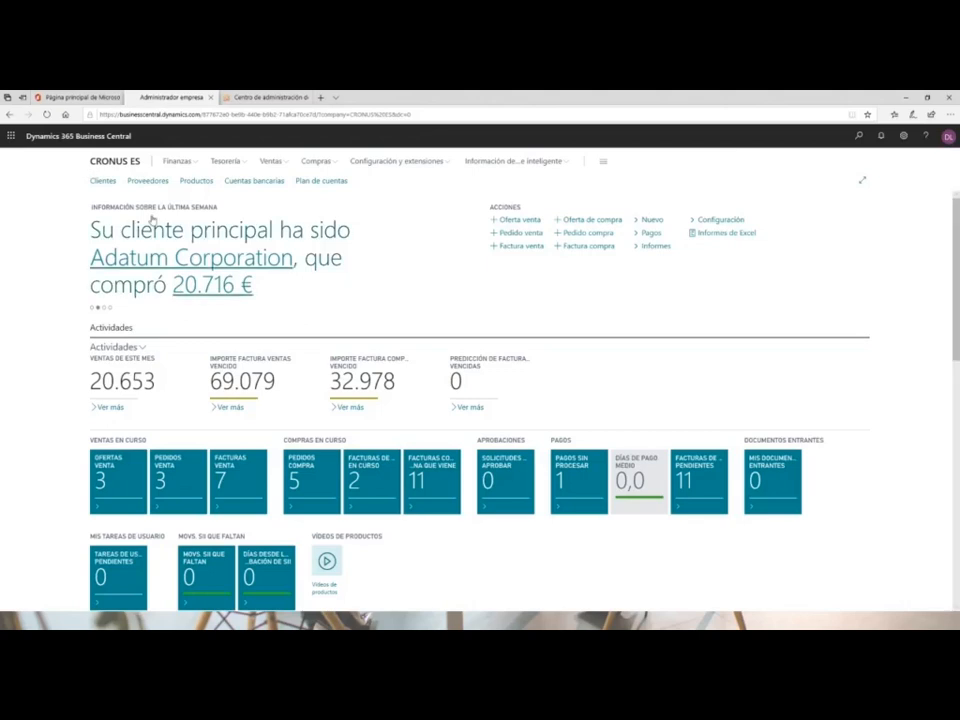
Find the Información empresa page by searching for "infor em" and check the image selection for the company logo without replacing it.
click(857, 137)
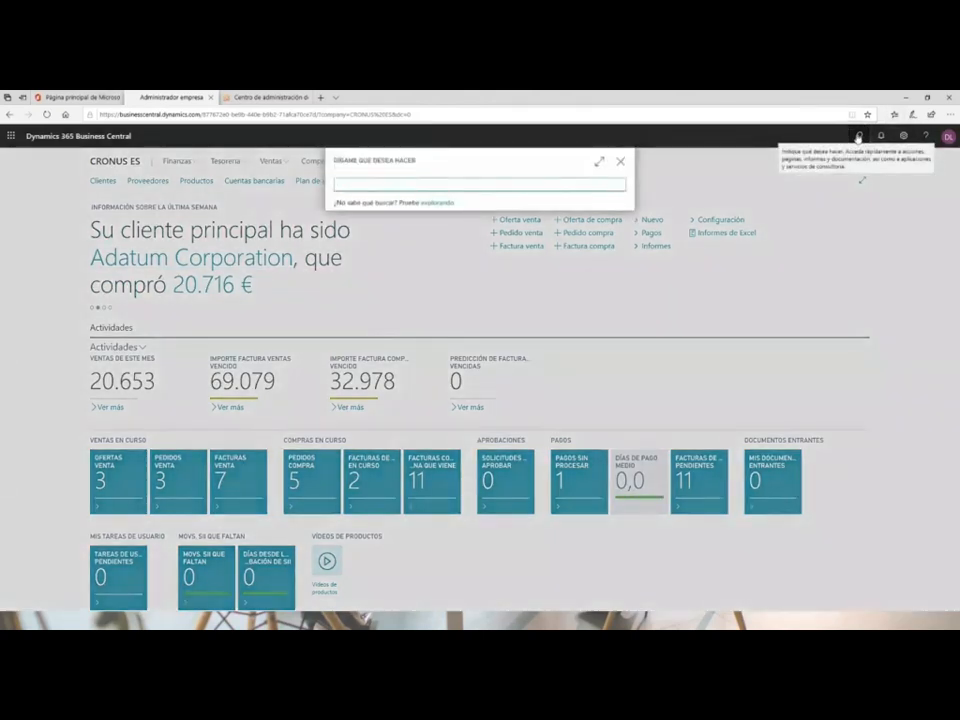
text(hnfor em)
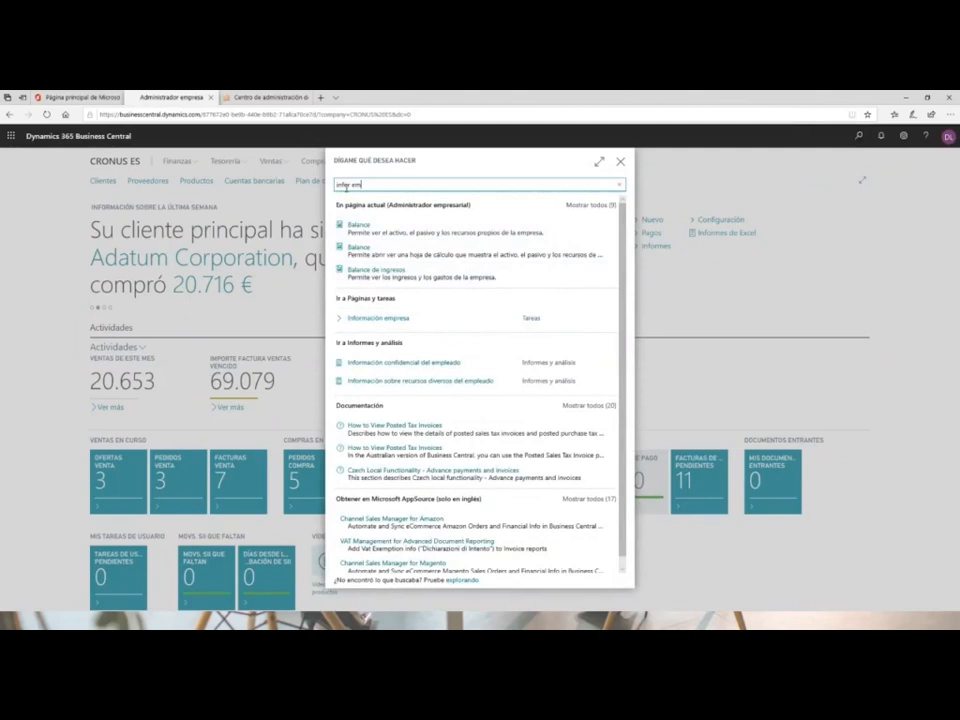
click(366, 323)
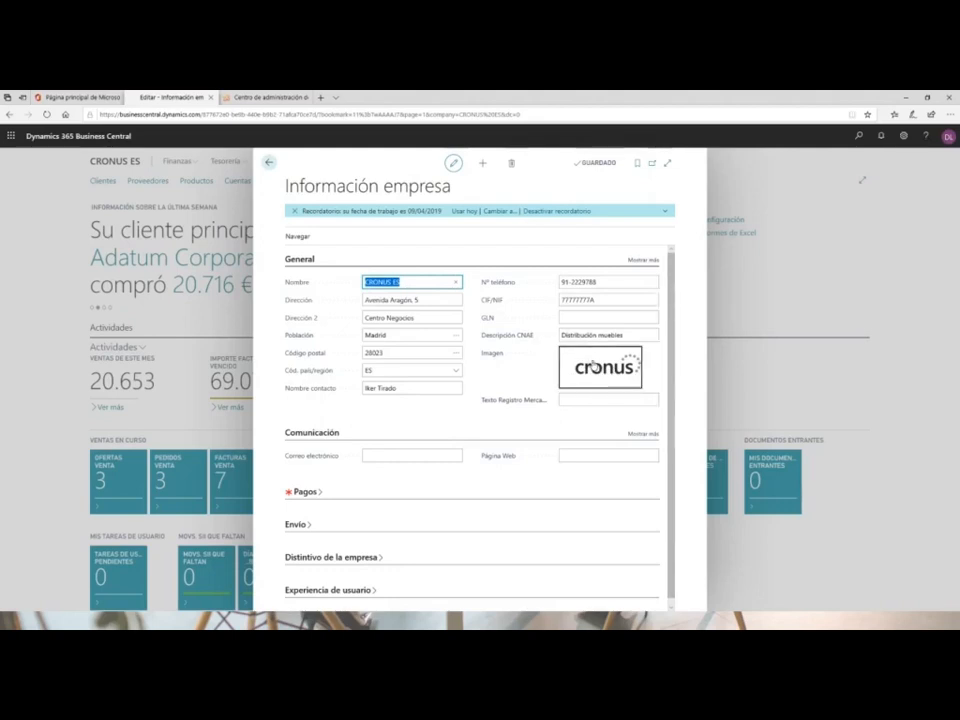
click(594, 366)
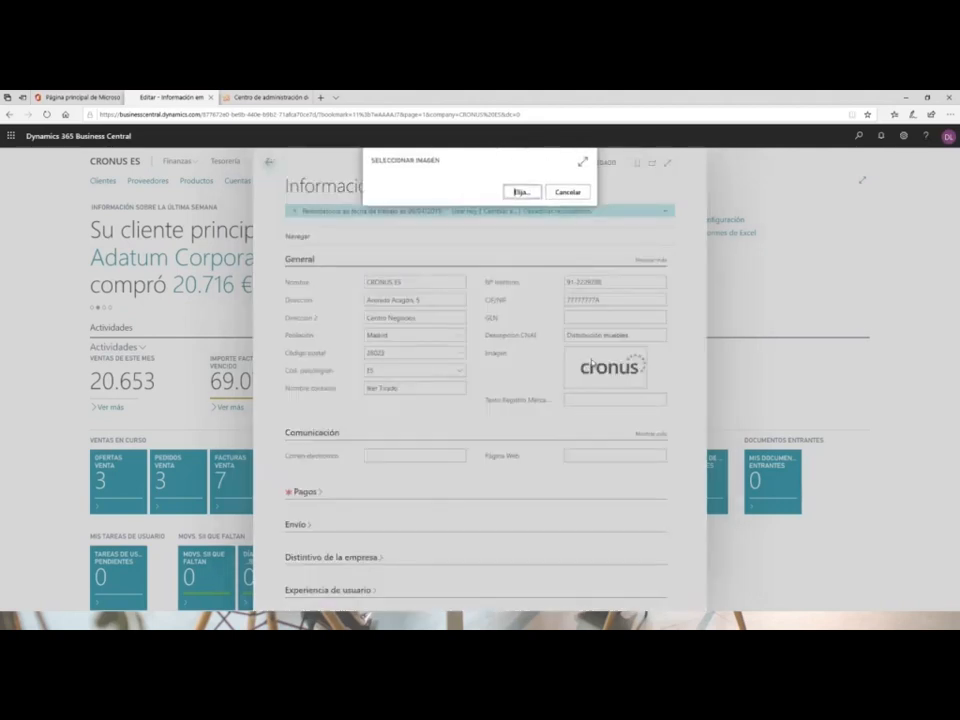
click(568, 193)
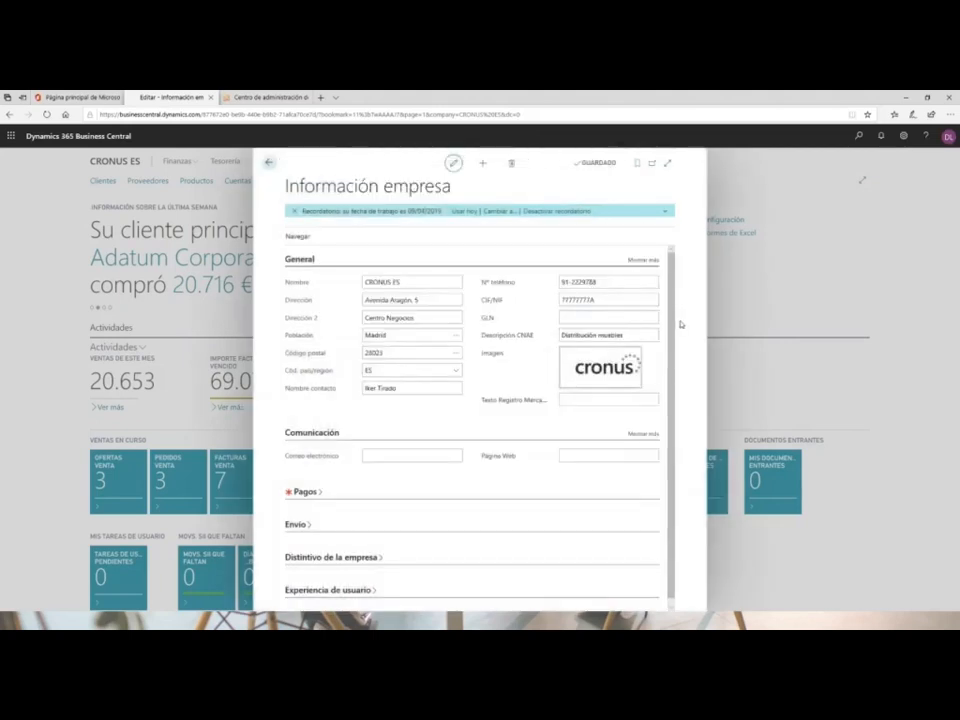
drag(673, 325, 673, 358)
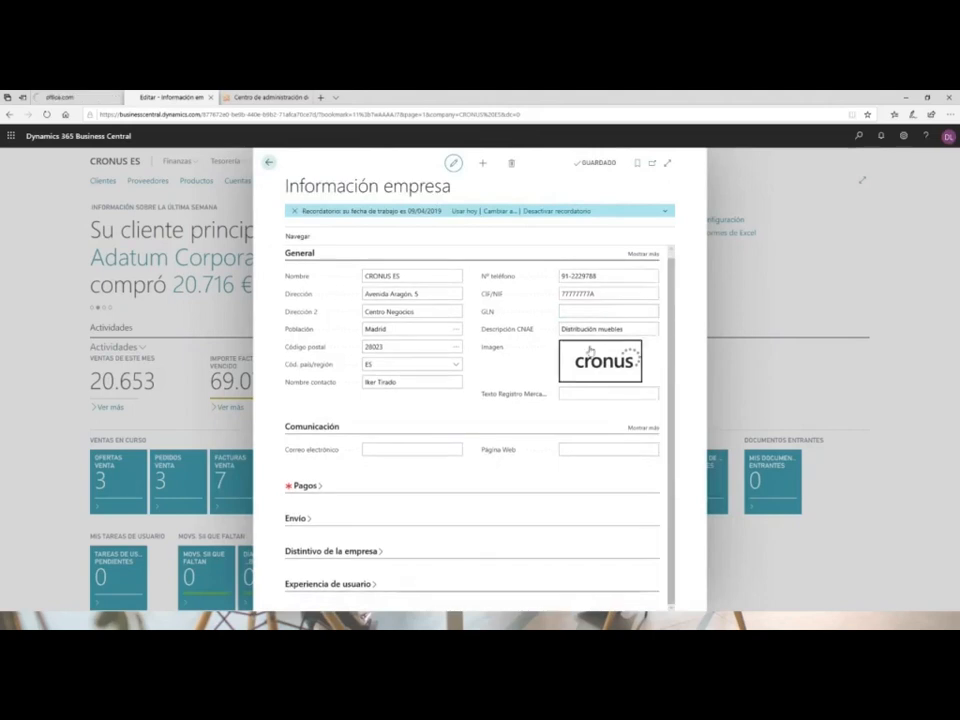
Expand and review the Pagos, Envío, Distintivo de la empresa and Experiencia de usuario sections of the company information.
click(307, 488)
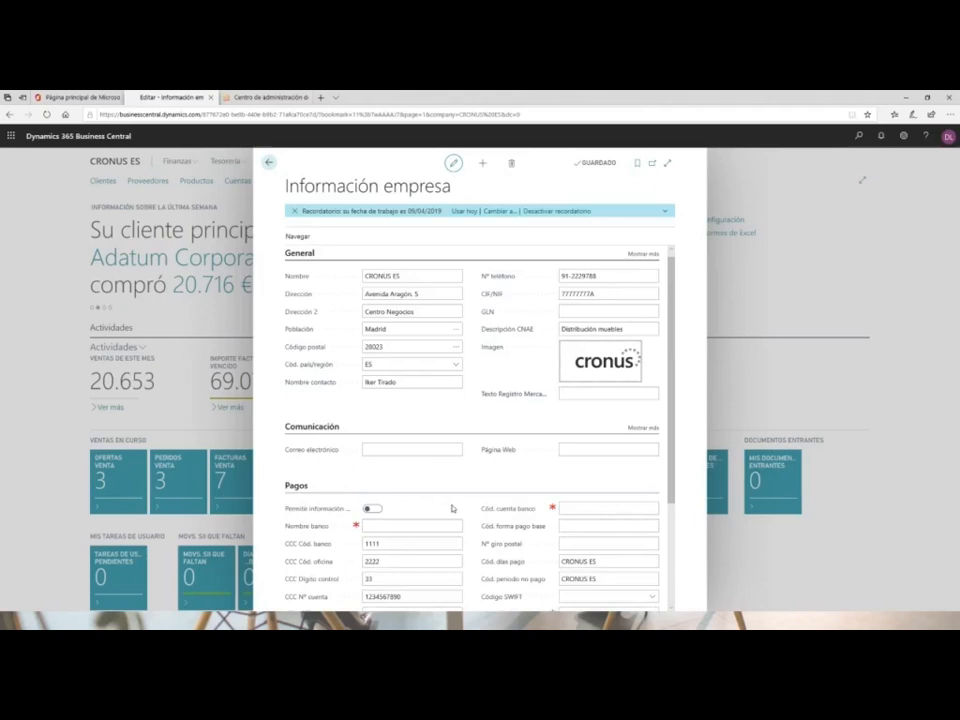
scroll(269, 324, down, 3)
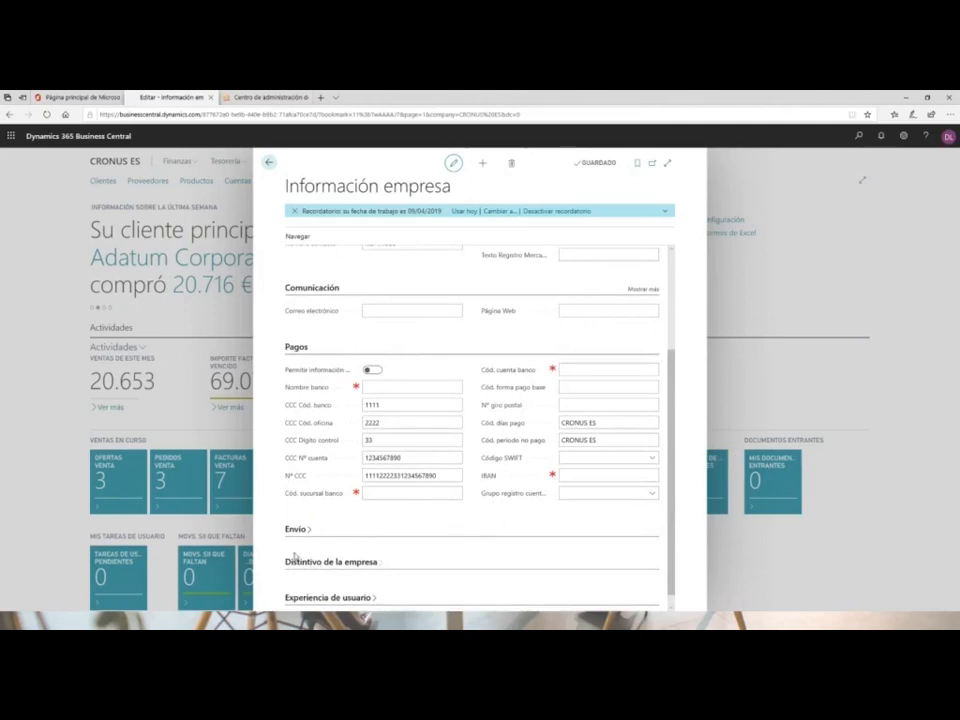
click(295, 560)
click(309, 531)
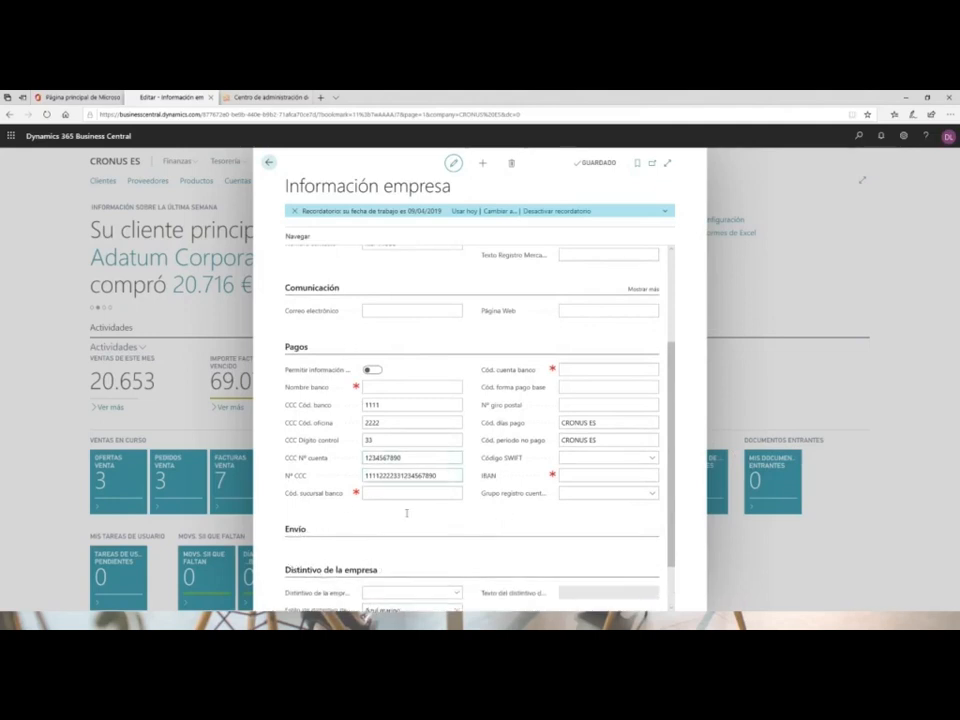
drag(673, 439, 669, 545)
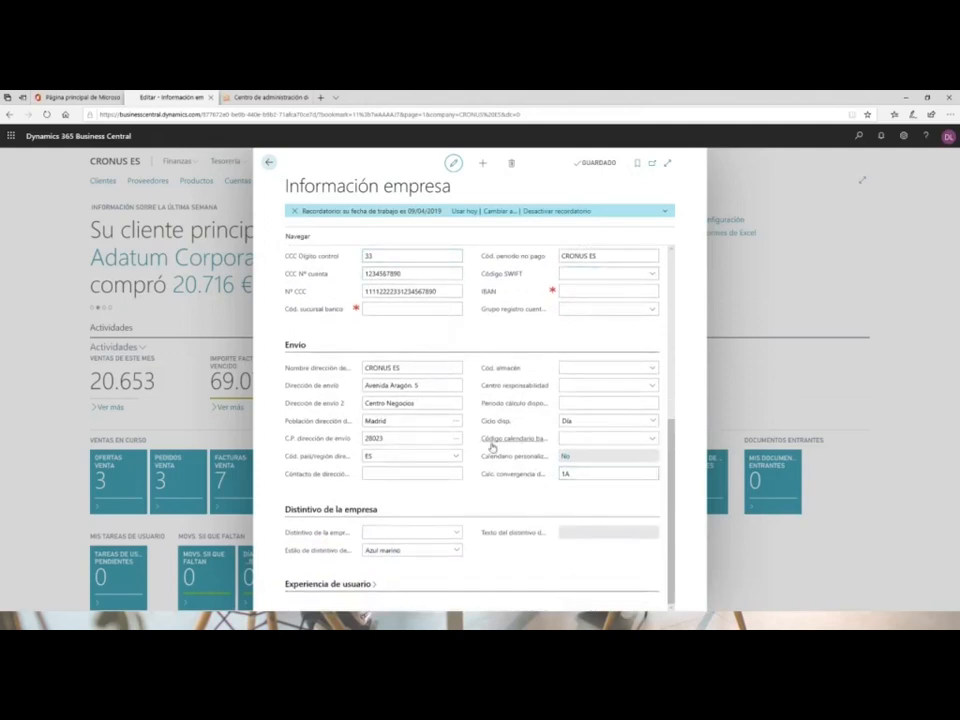
click(330, 584)
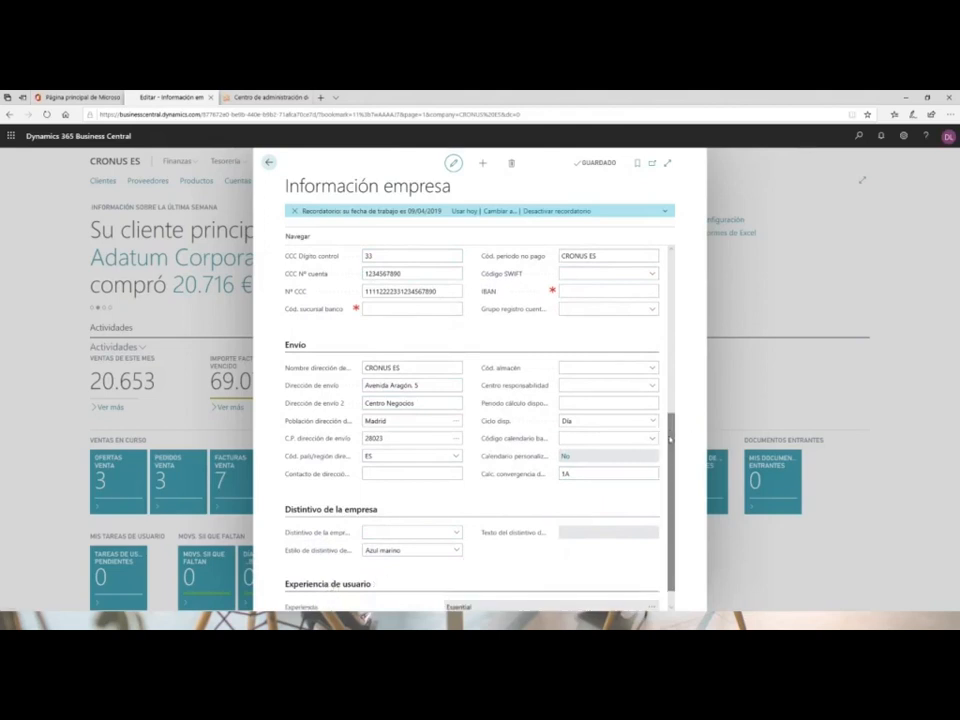
drag(671, 437, 665, 496)
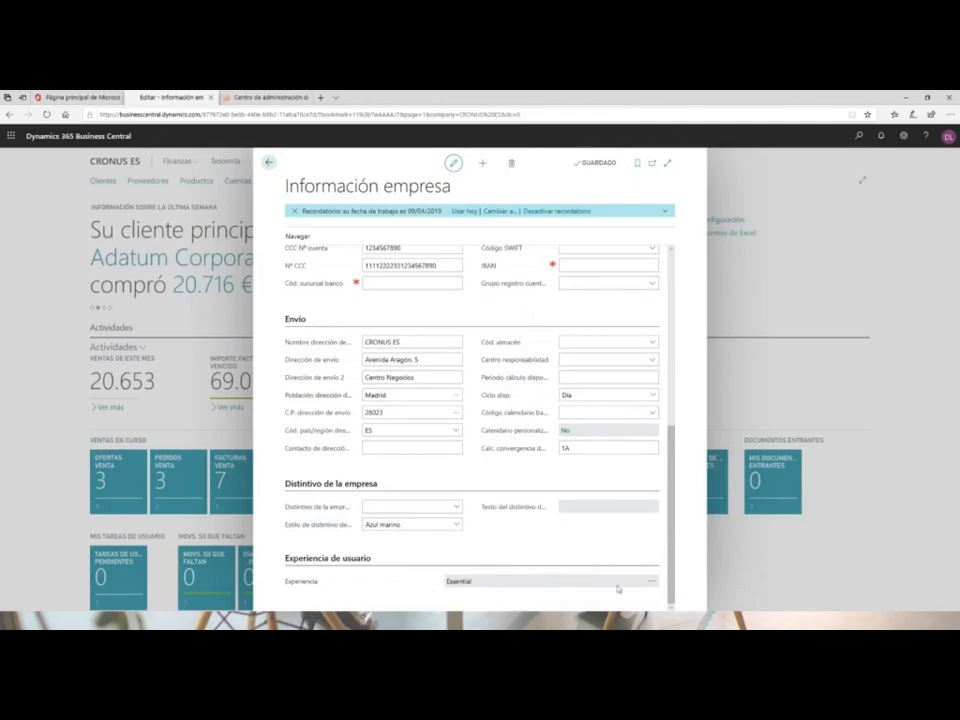
View the available experience levels without changing the selection, then return to the home page.
click(649, 583)
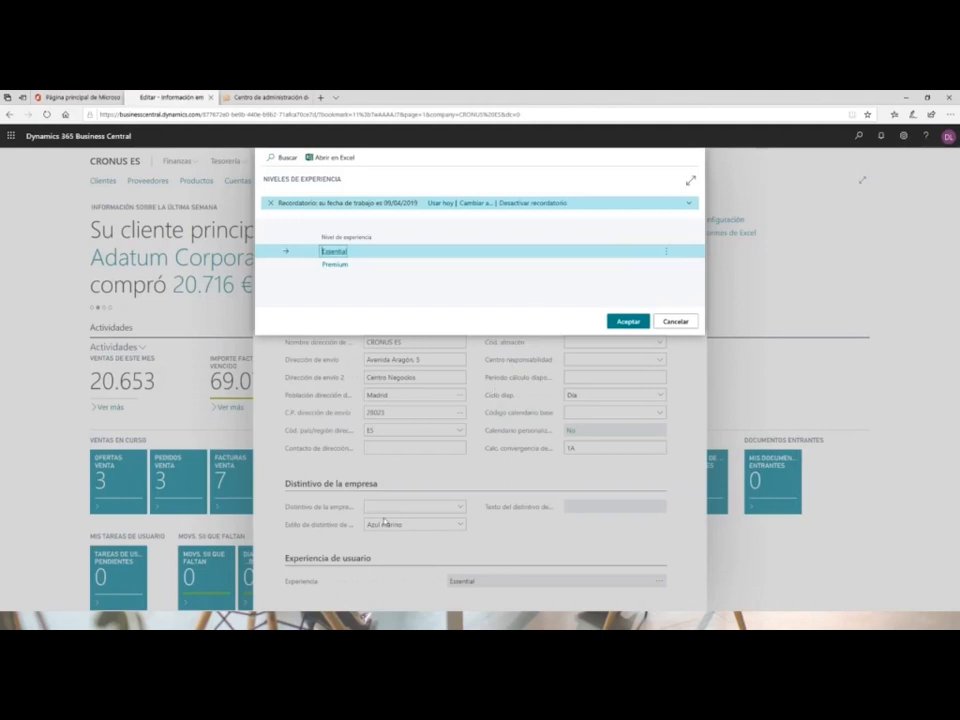
click(676, 321)
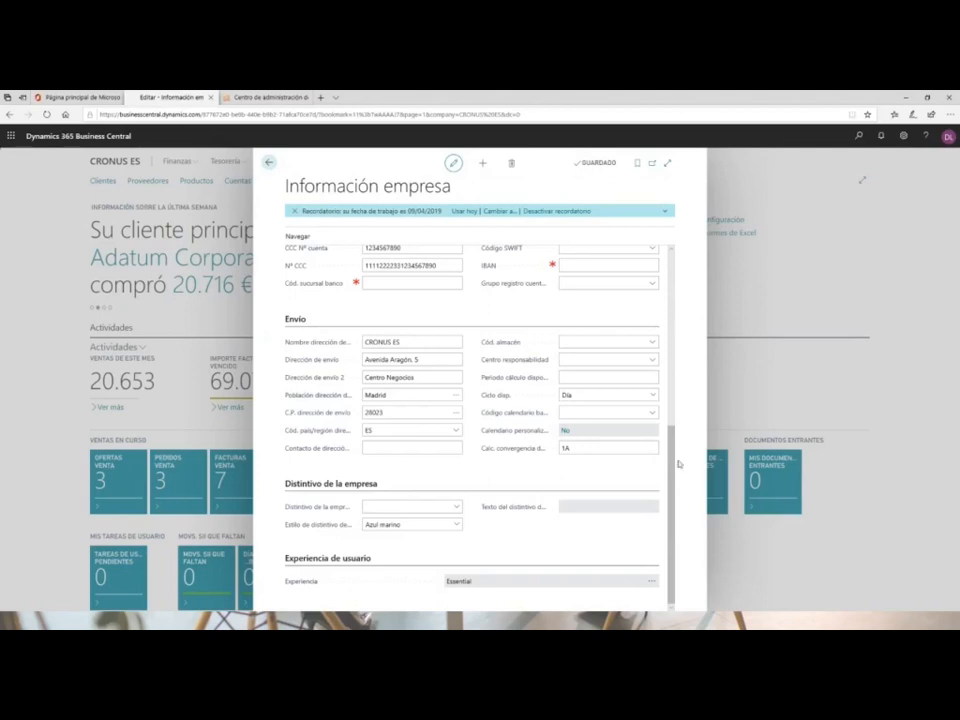
scroll(662, 273, up, 10)
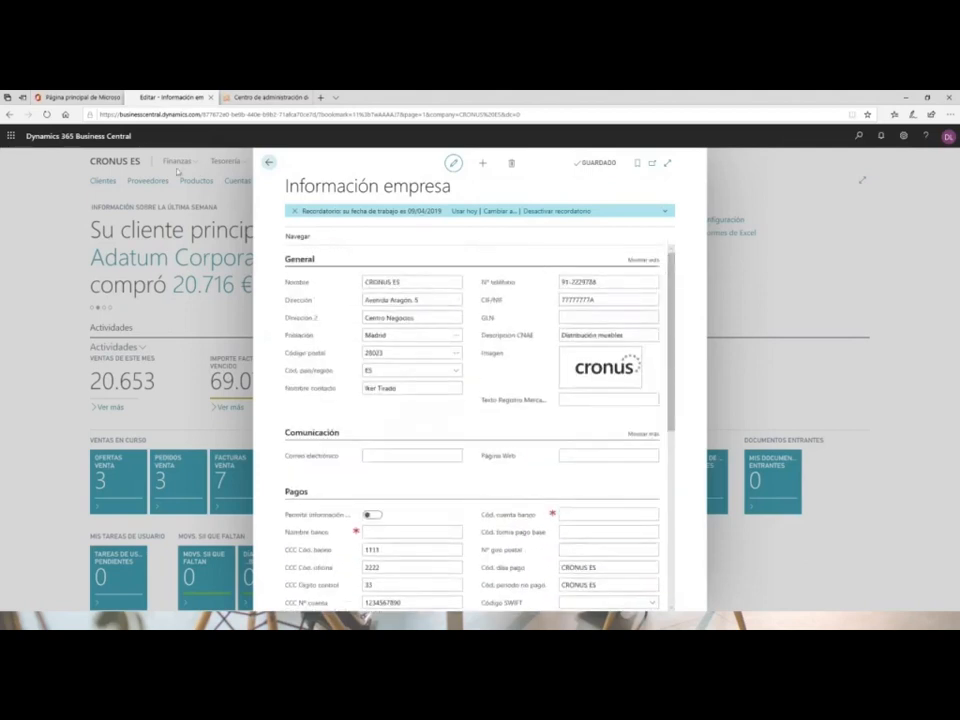
click(268, 164)
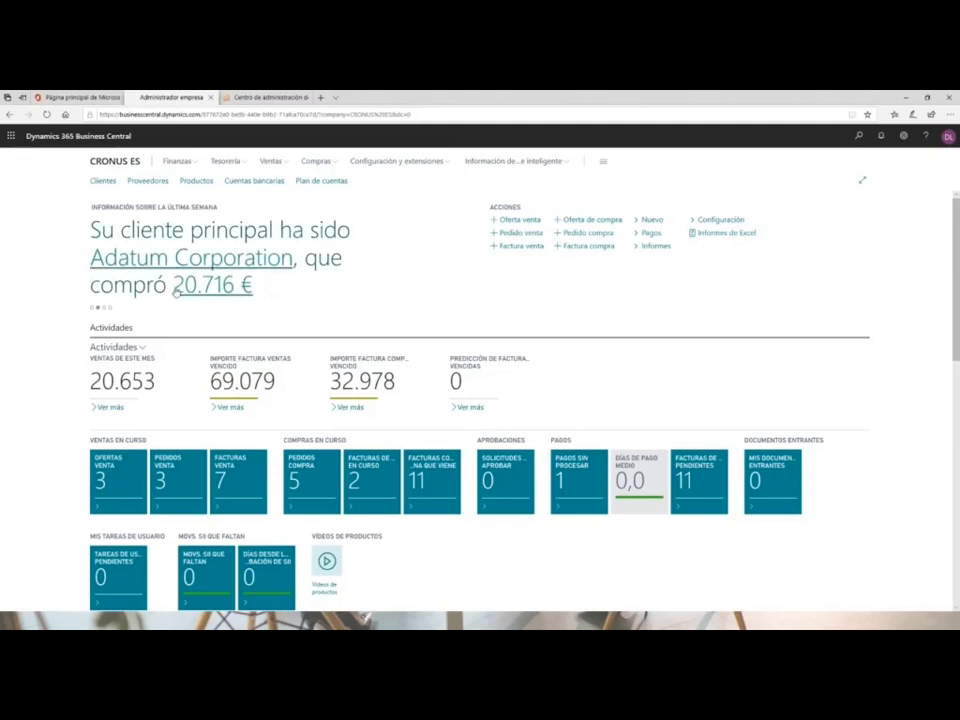
Search for "conf ve" and open the Conf. ventas y cobros page.
click(860, 137)
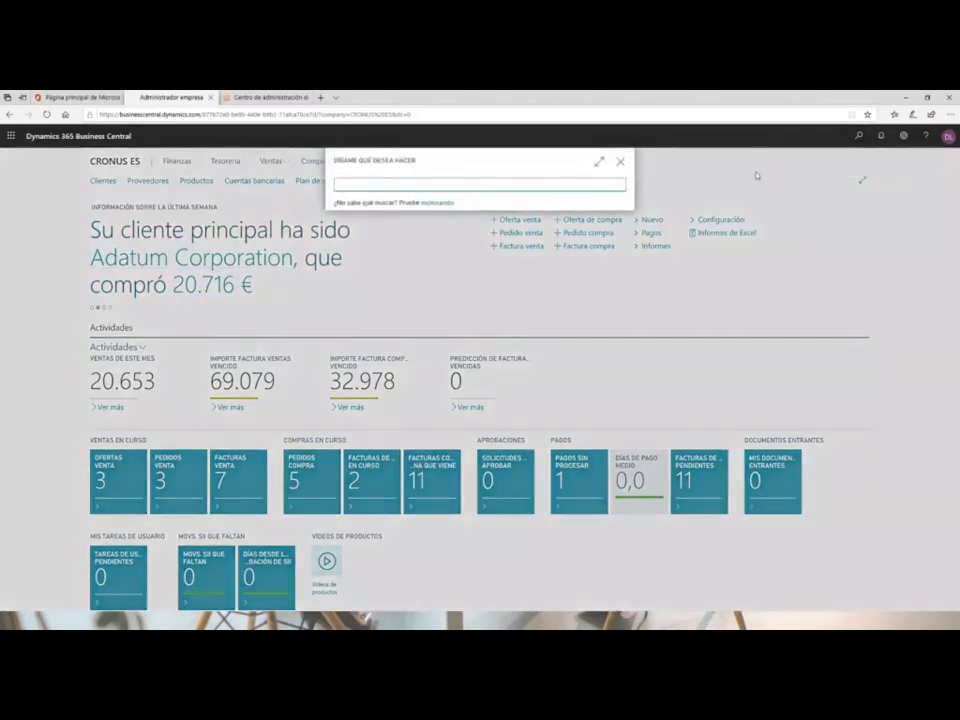
text(conf)
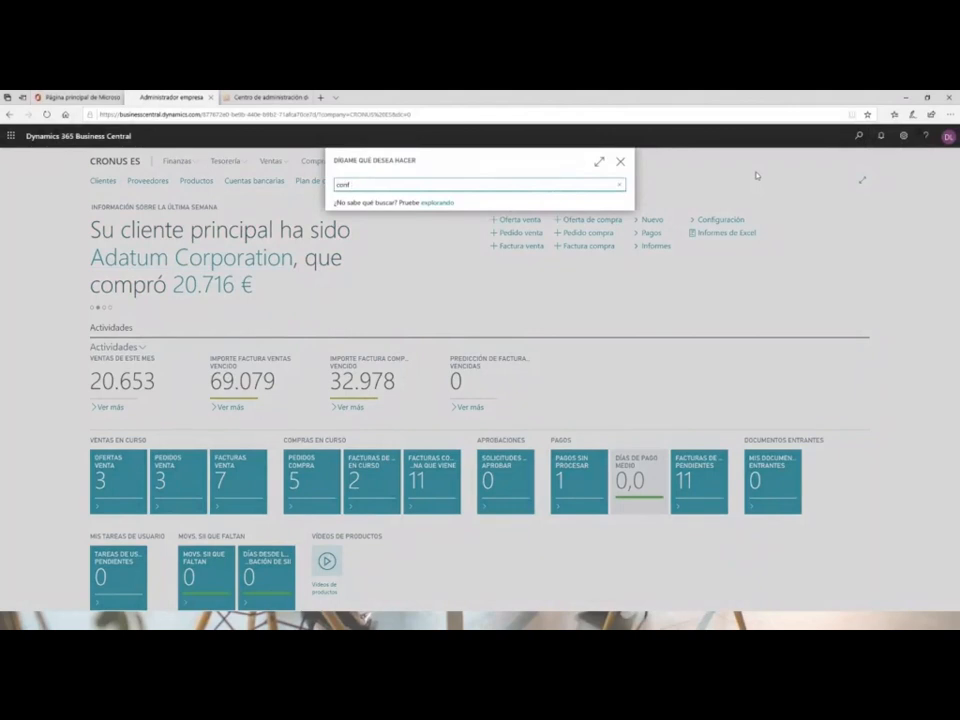
text( se)
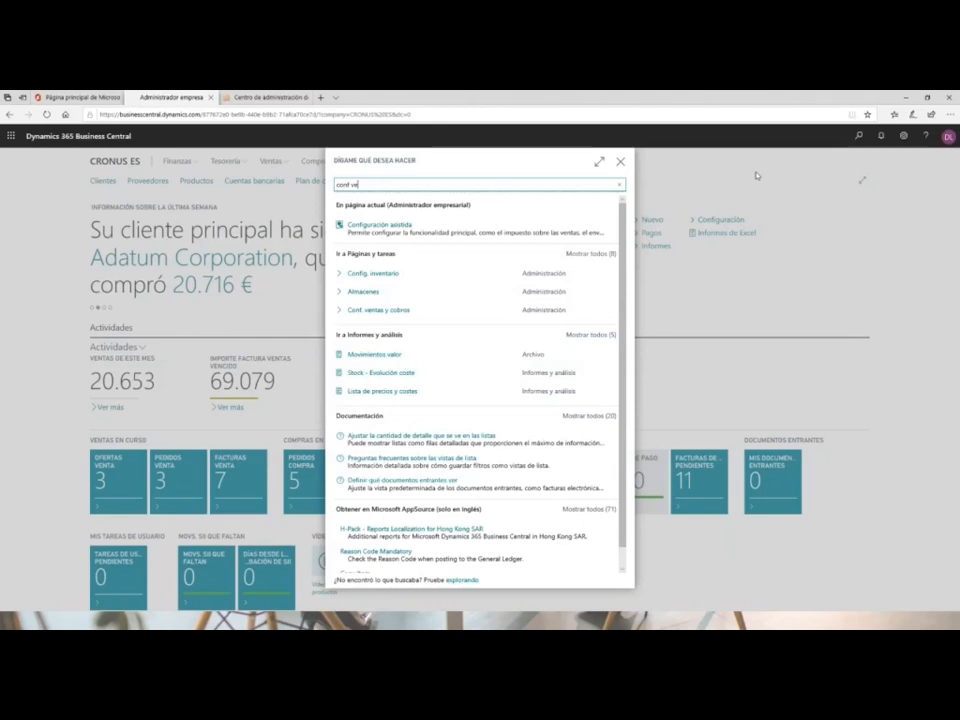
click(436, 307)
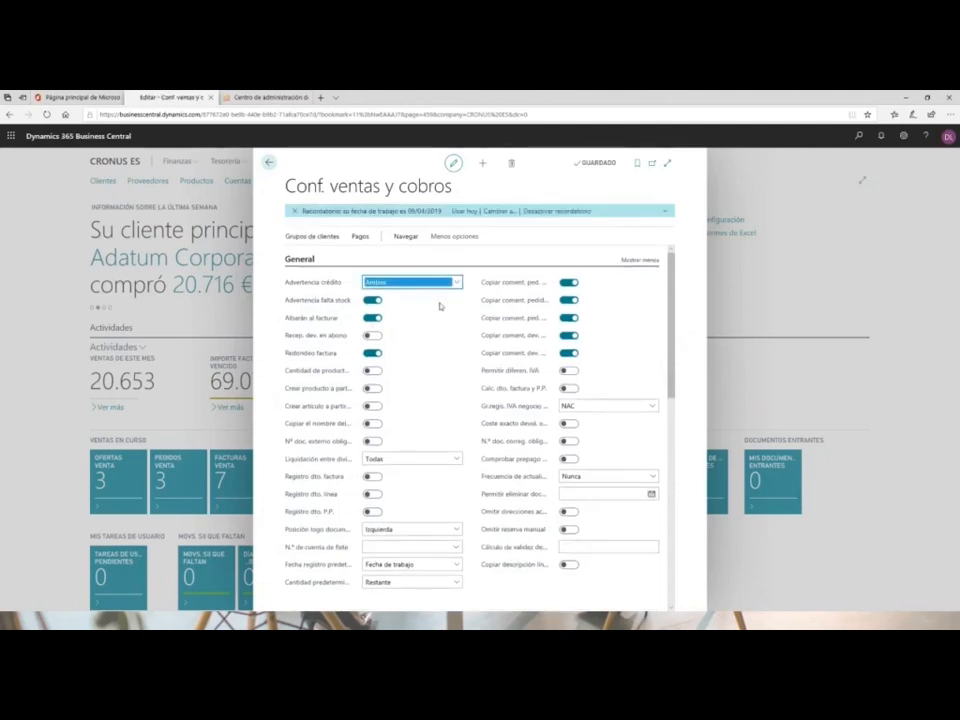
Review the Advertencia falta stock switch and the document logo position options in the general sales settings, keeping both settings.
click(372, 300)
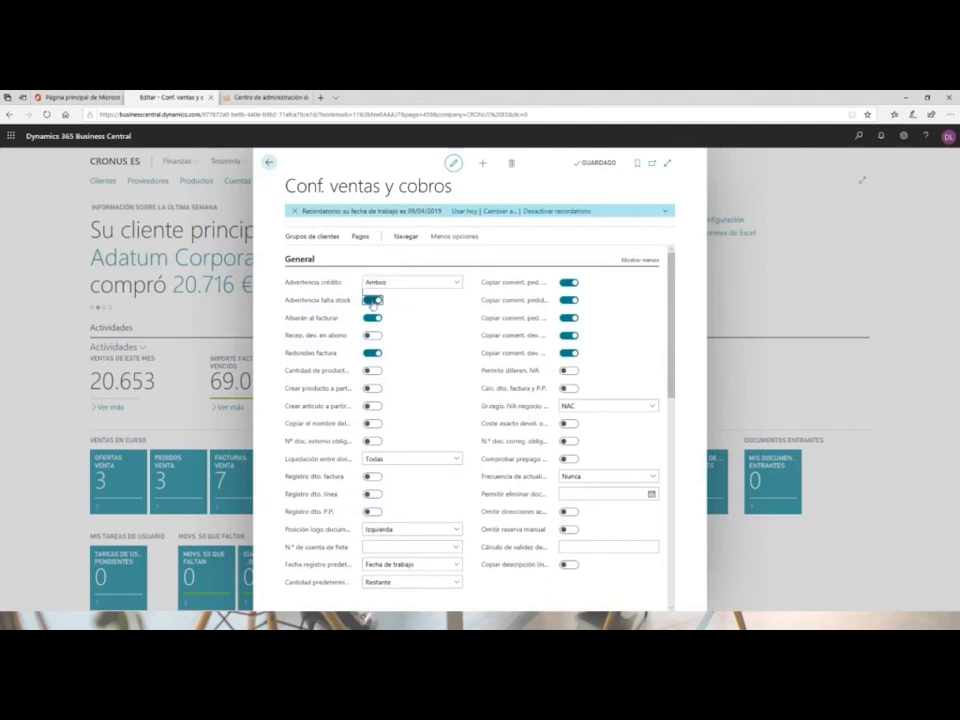
click(372, 300)
mouse_move(320, 301)
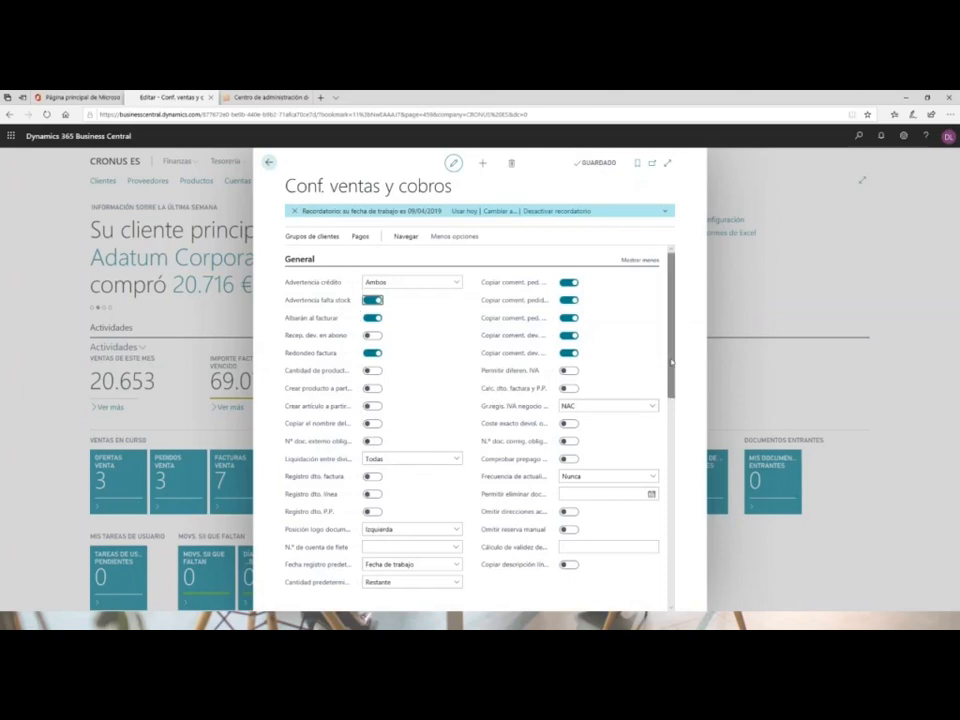
drag(671, 362, 671, 381)
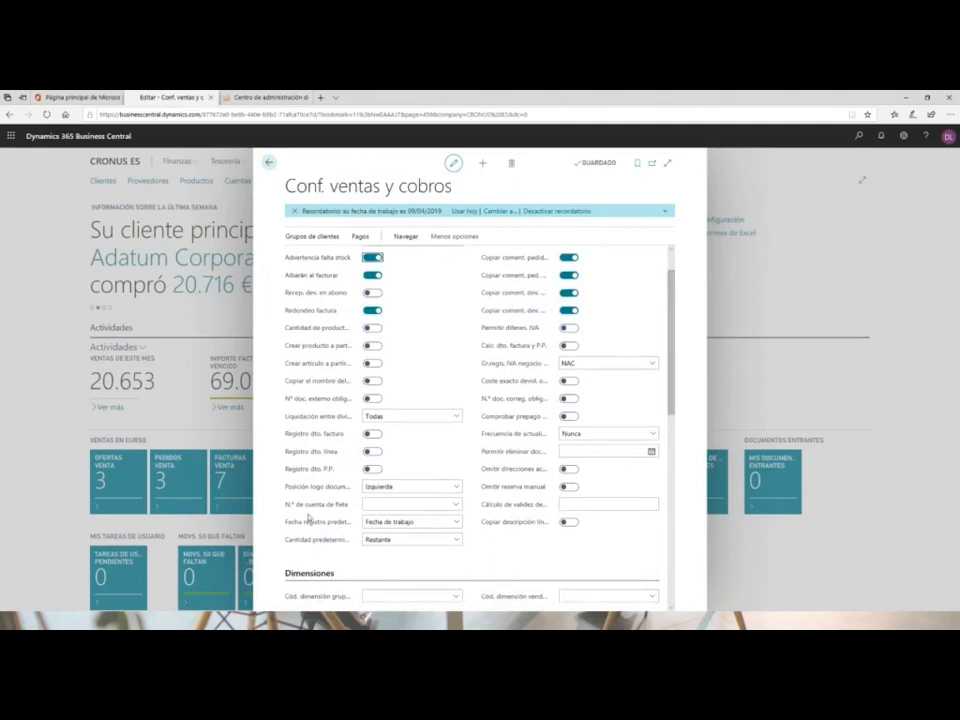
mouse_move(308, 493)
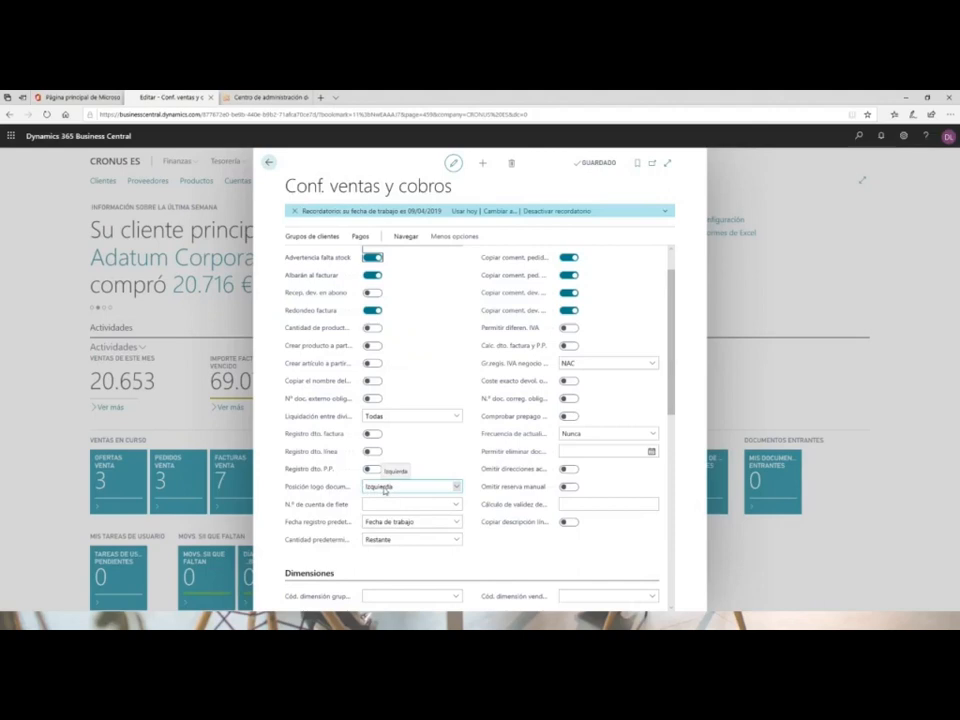
click(441, 488)
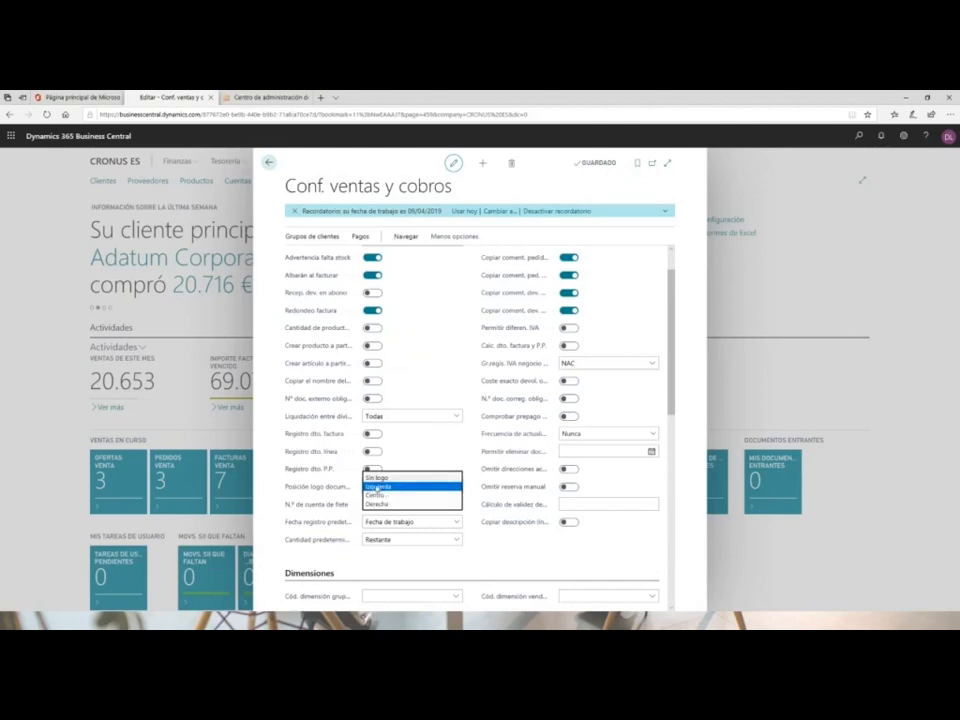
click(440, 362)
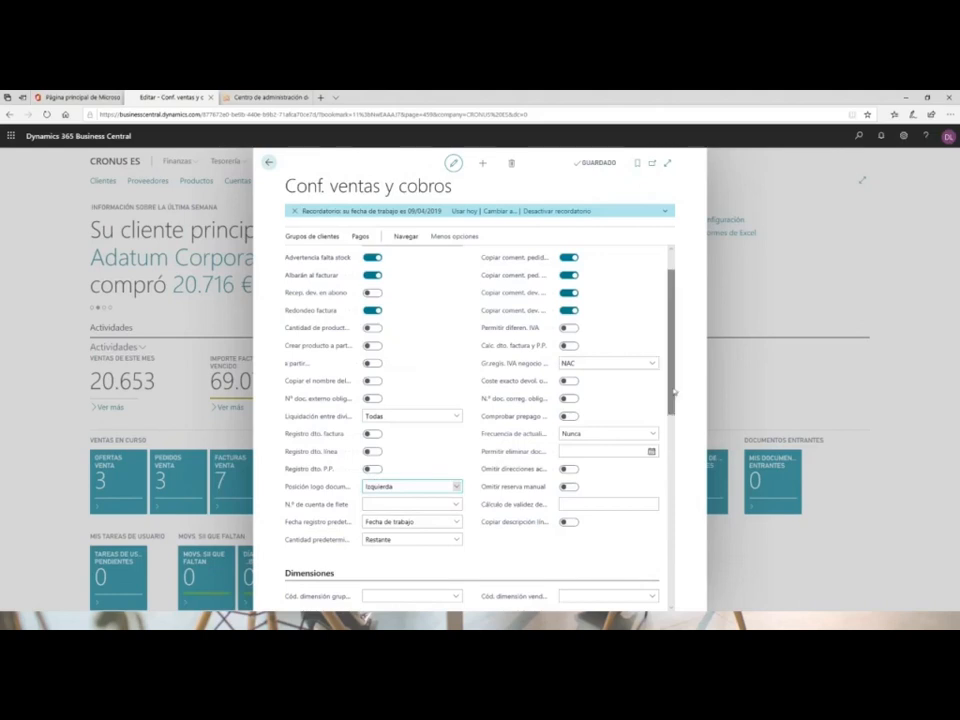
Open the full number series list for Nº serie cliente under Serie numérica and examine the lines of the CLIE series.
drag(675, 394, 676, 512)
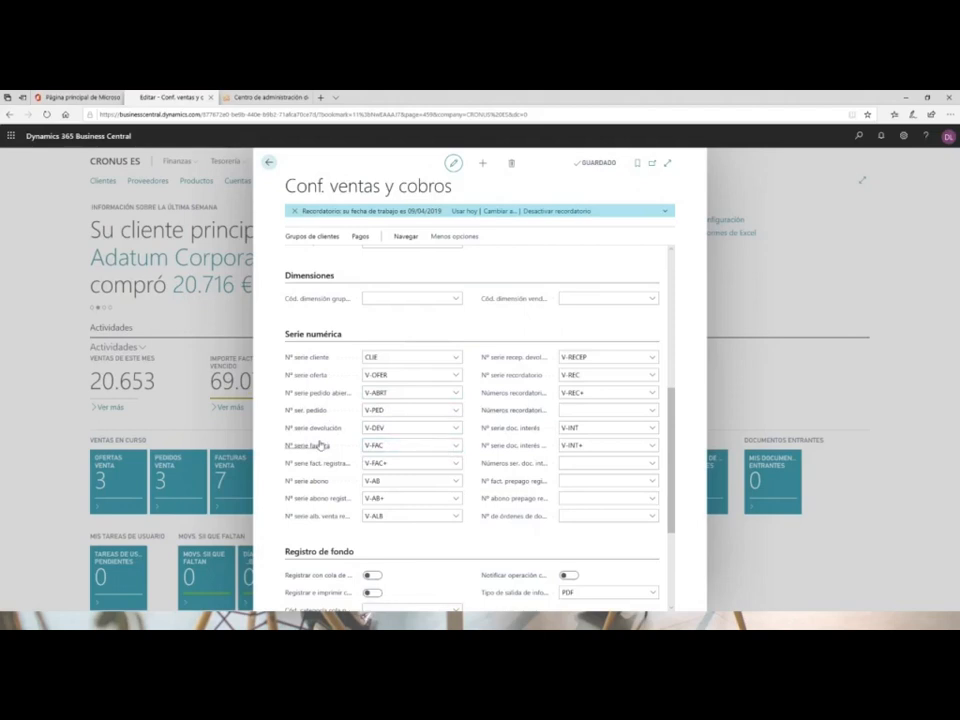
mouse_move(319, 445)
mouse_move(312, 366)
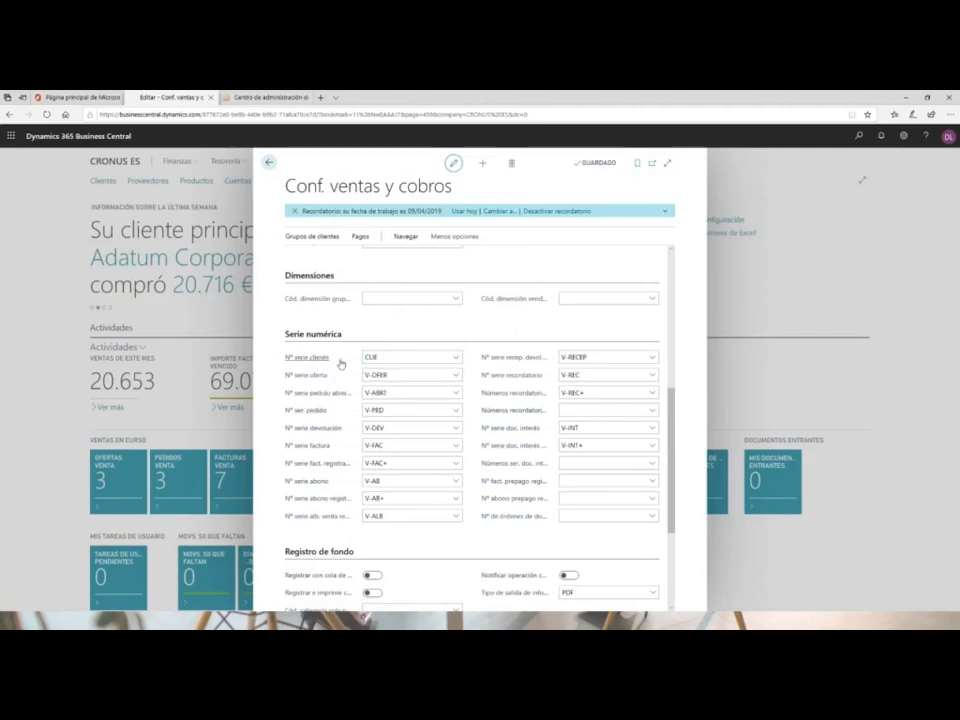
click(380, 358)
double_click(380, 357)
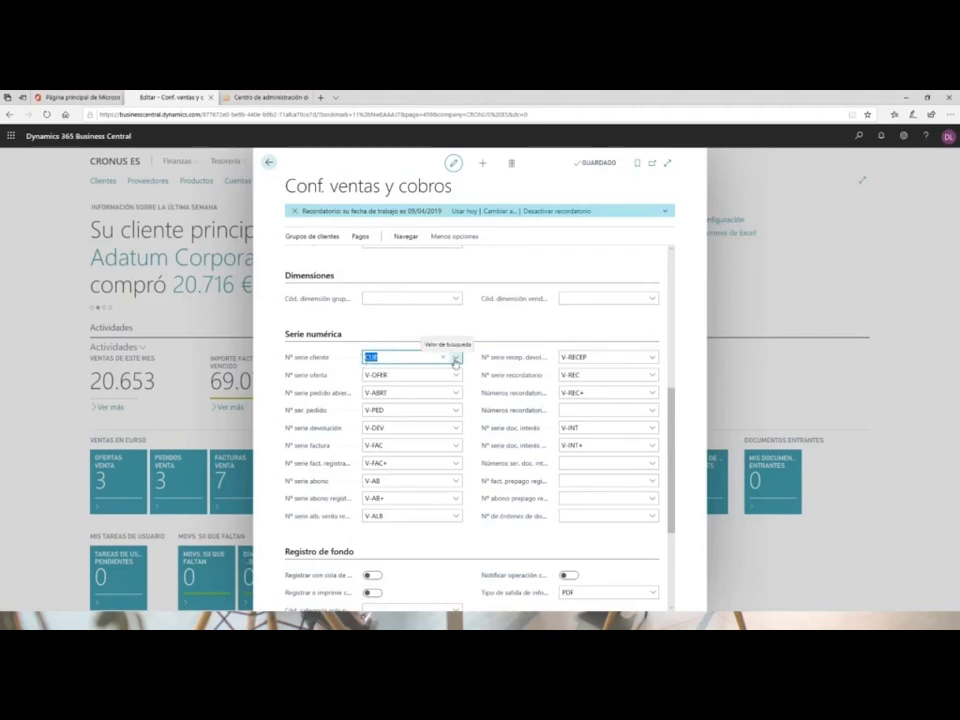
click(457, 360)
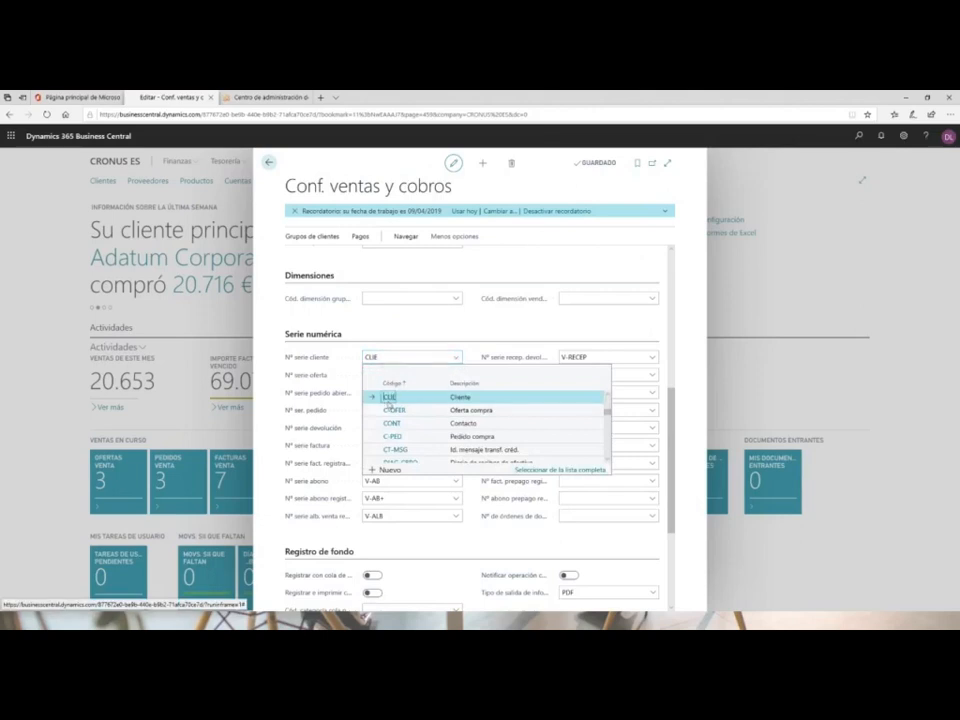
click(540, 470)
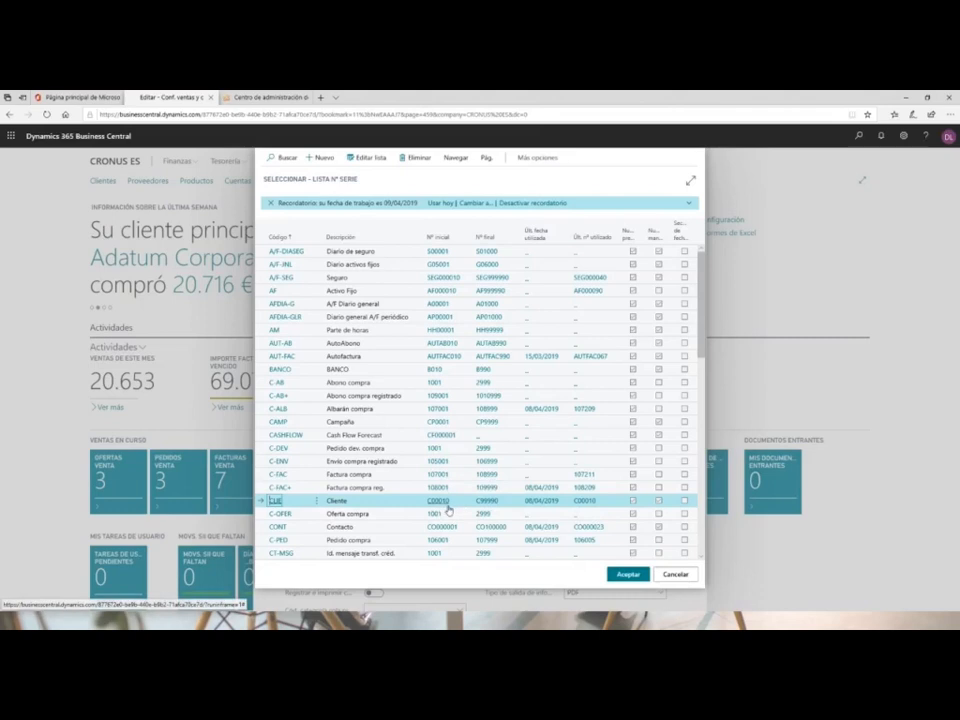
click(534, 508)
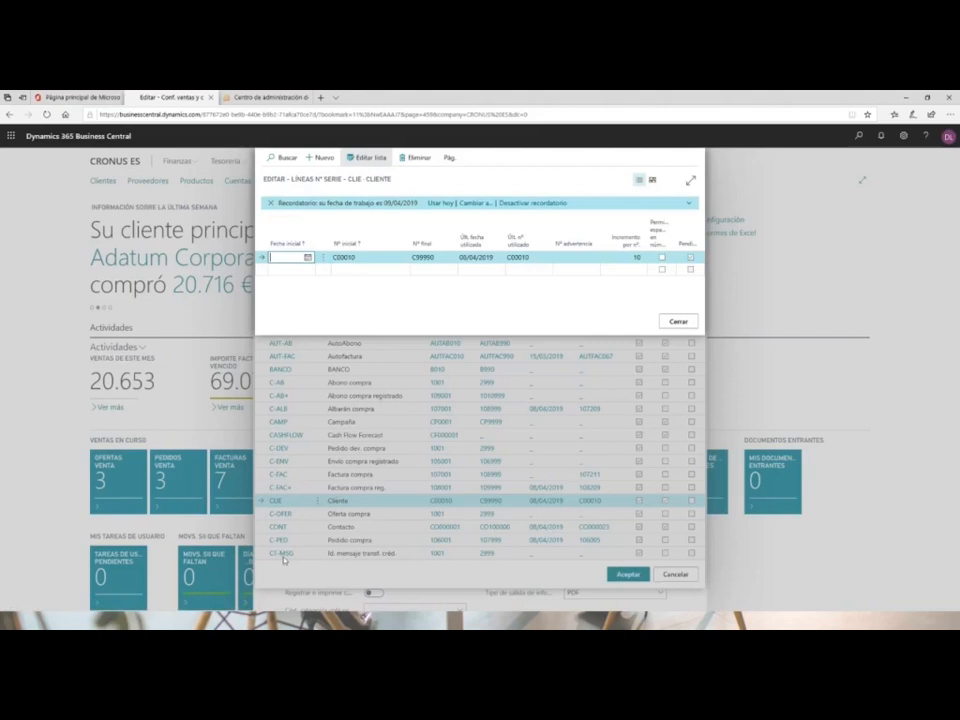
click(676, 321)
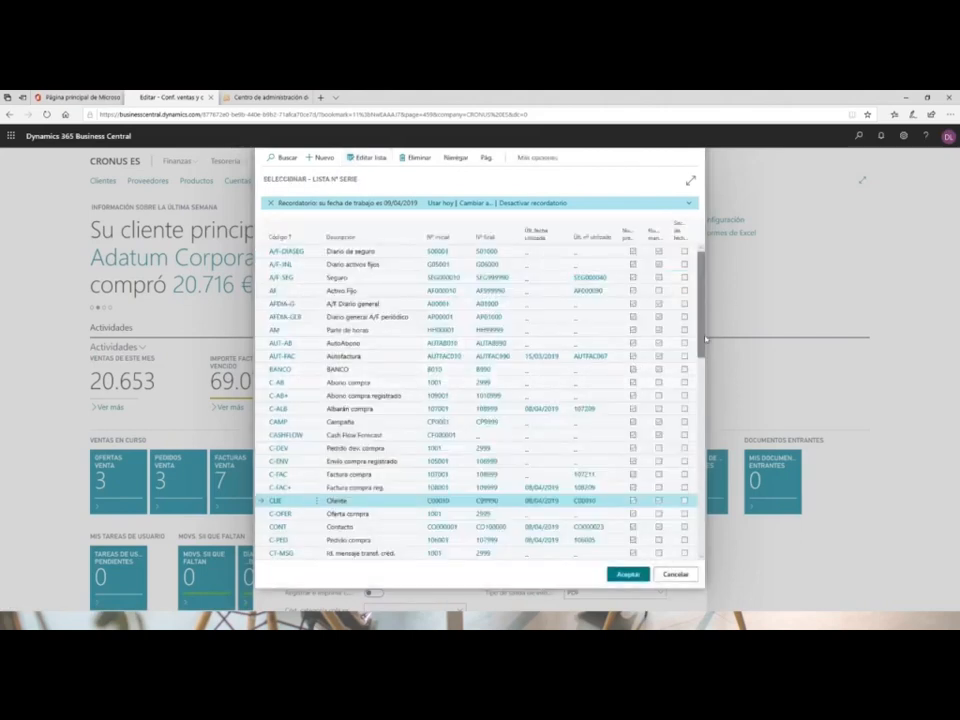
Pick the V-FAC+ series from the number series list for Nº serie cliente.
drag(704, 341, 705, 529)
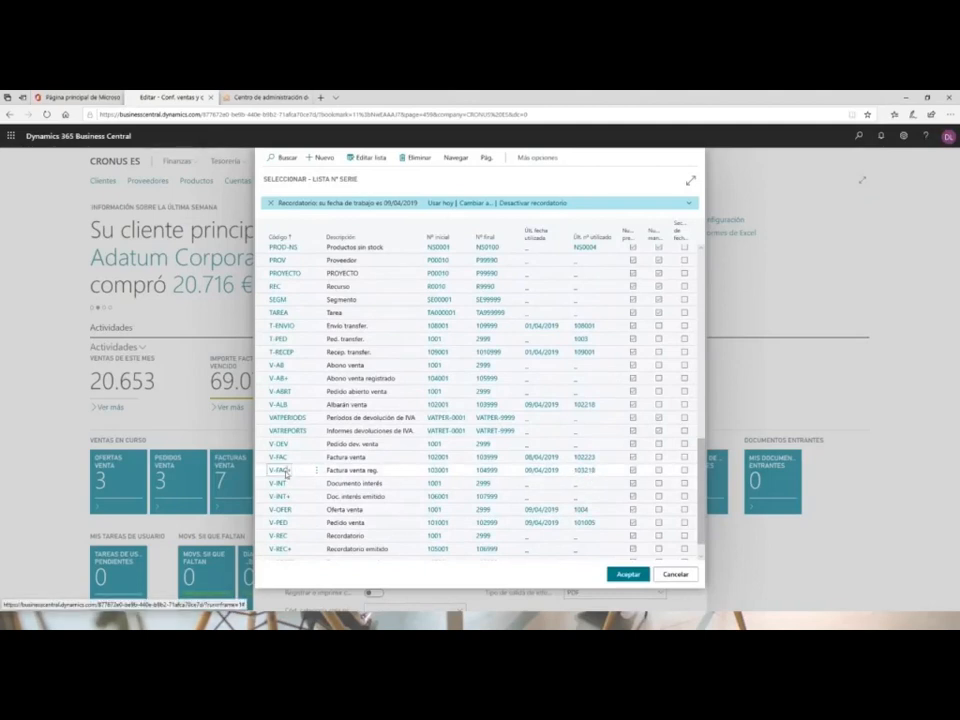
click(578, 470)
key(Return)
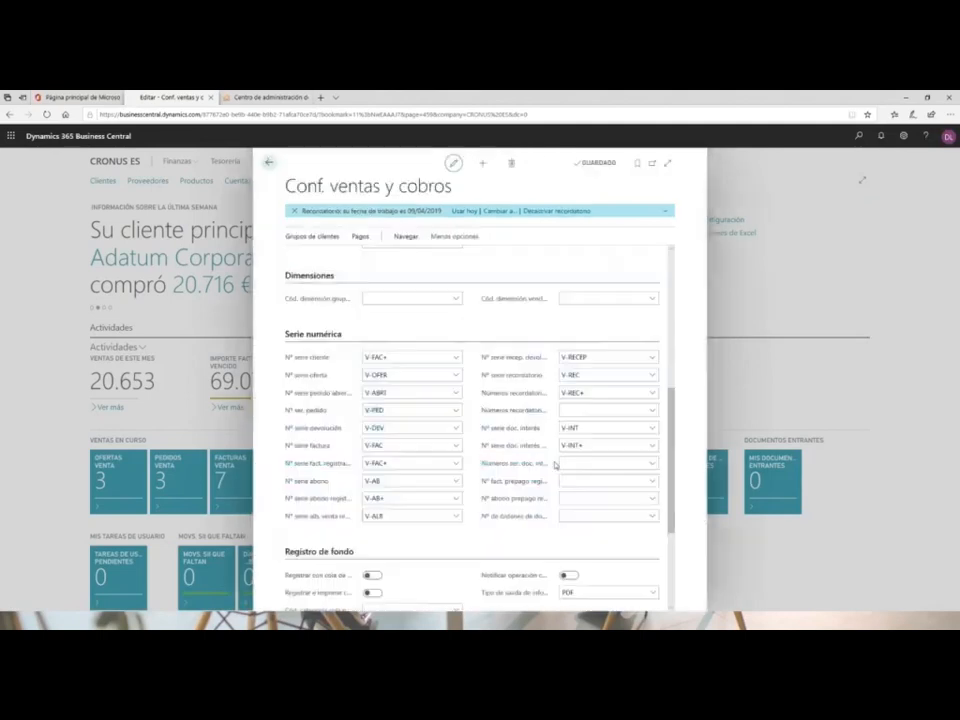
Set Nº serie cliente to the CLIE series, chosen from the full number series list.
drag(400, 359, 339, 358)
click(457, 358)
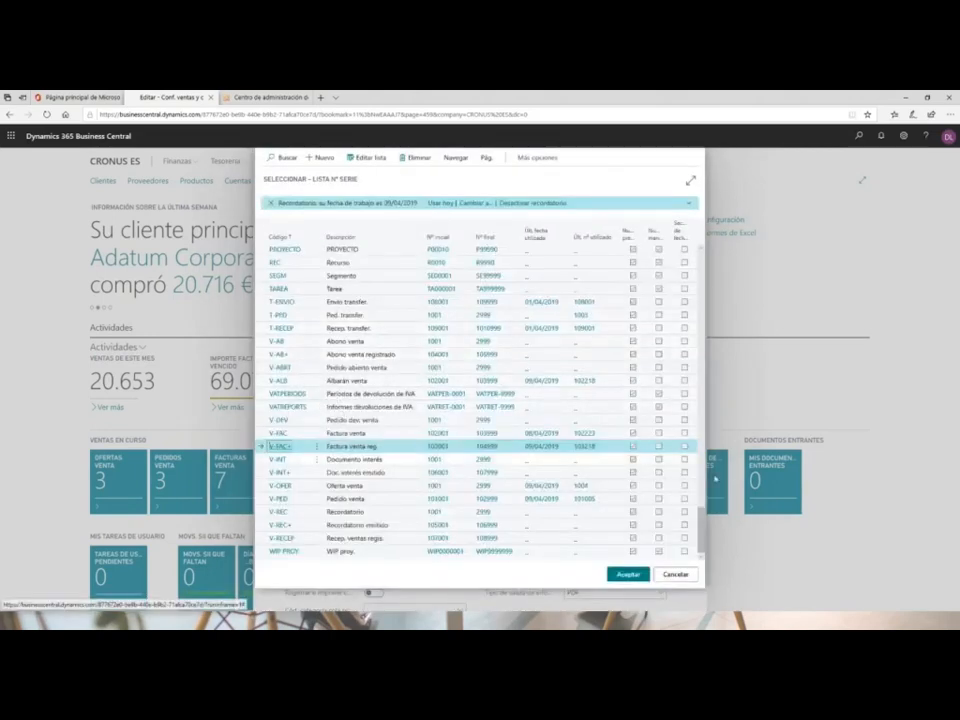
drag(703, 514, 702, 456)
click(277, 361)
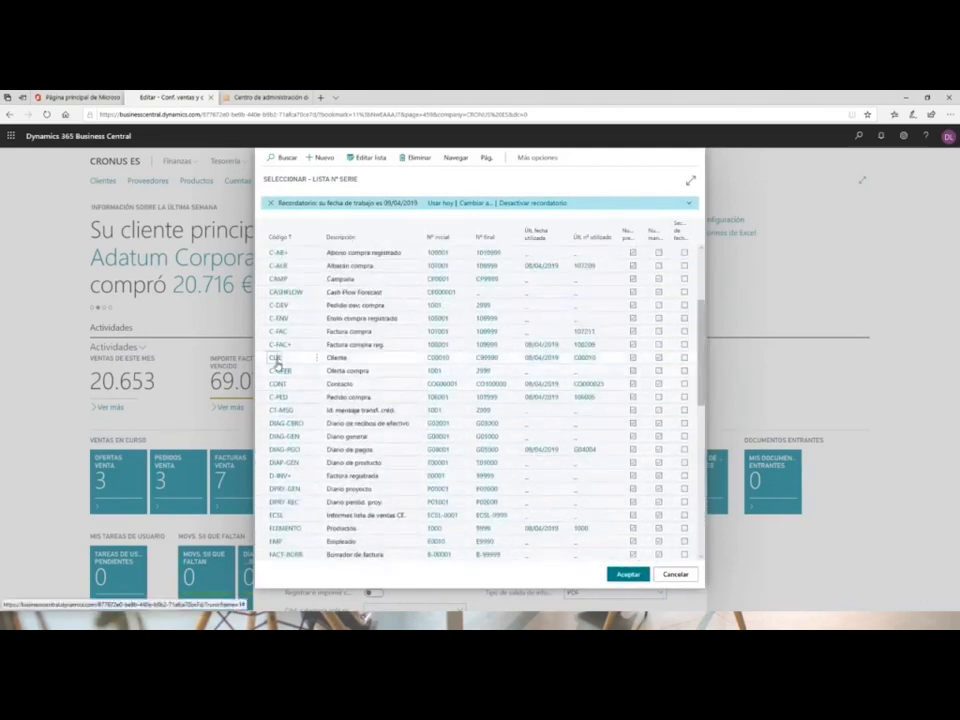
click(624, 574)
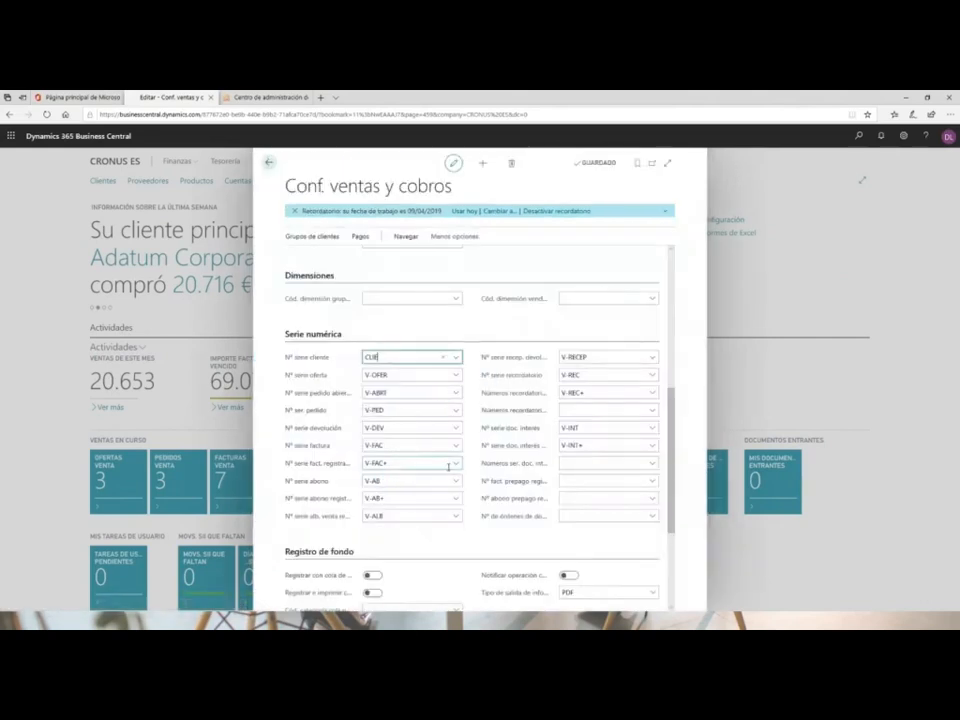
Open the lines of the V-FAC+ series from the full number series list for the posted sales invoice series.
click(455, 467)
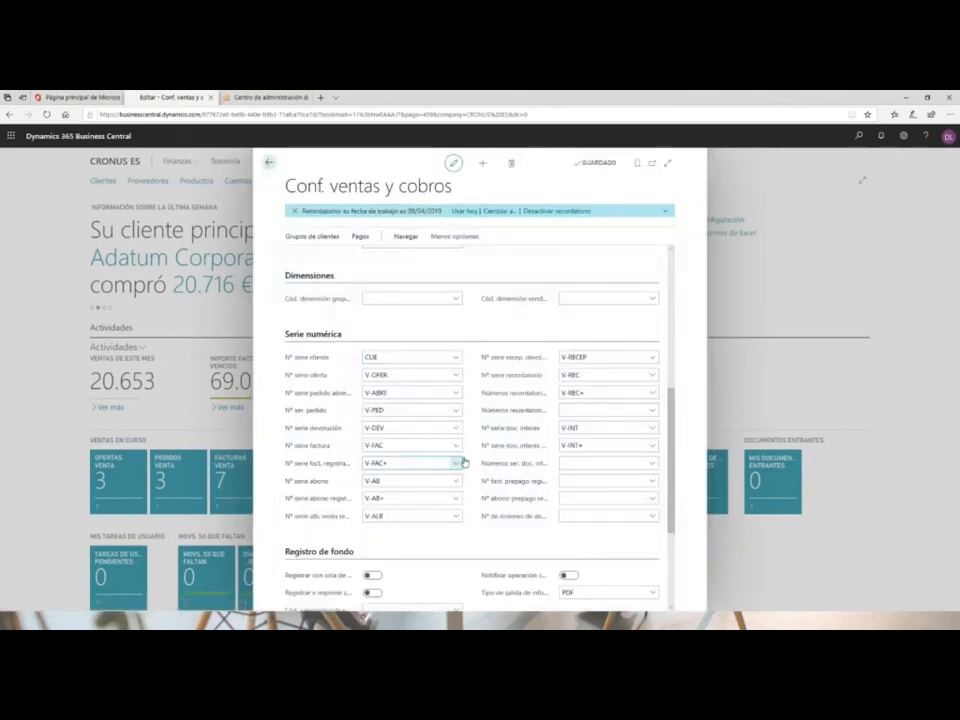
click(558, 577)
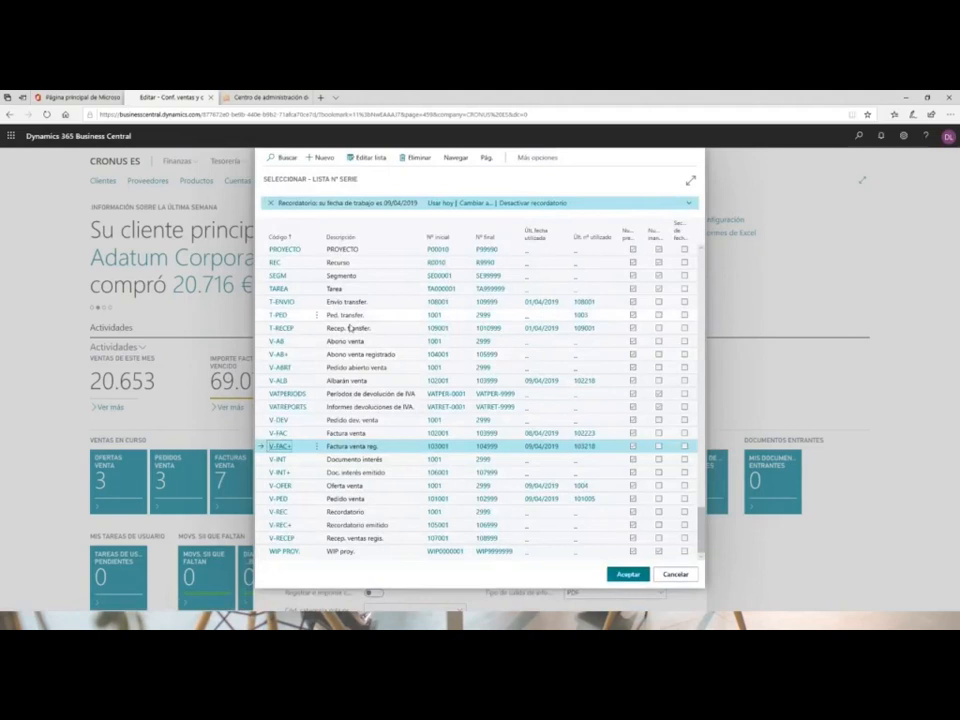
click(553, 447)
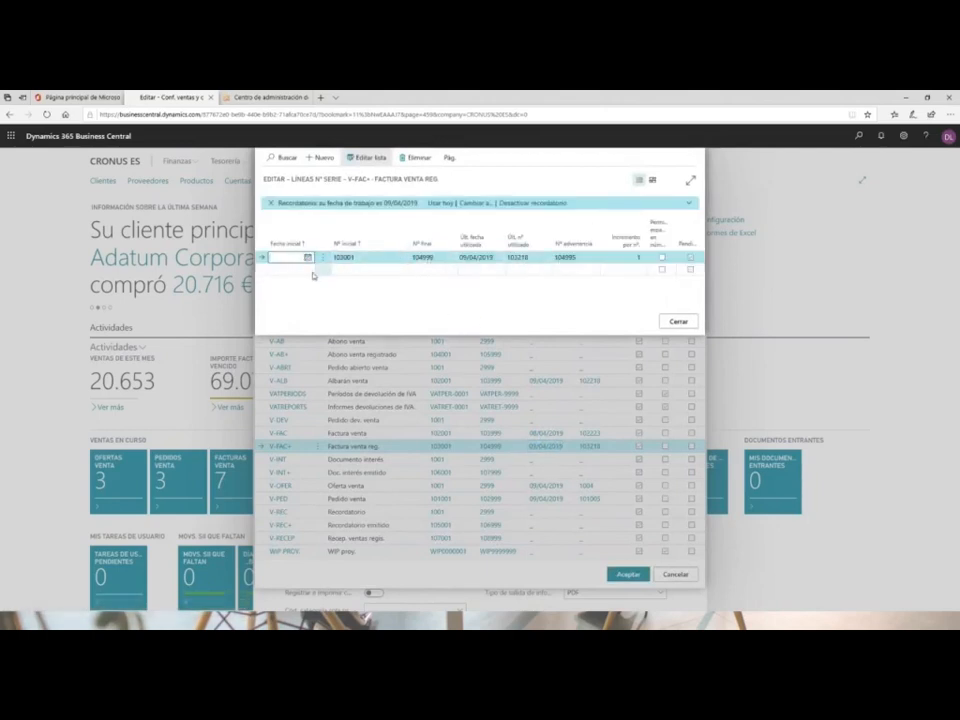
Add a V-FAC+ series line with Fecha inicial 01/01/2020 and Nº inicial VFAC20-000001.
click(285, 269)
text(8)
text(1)
text(0120)
key(Tab)
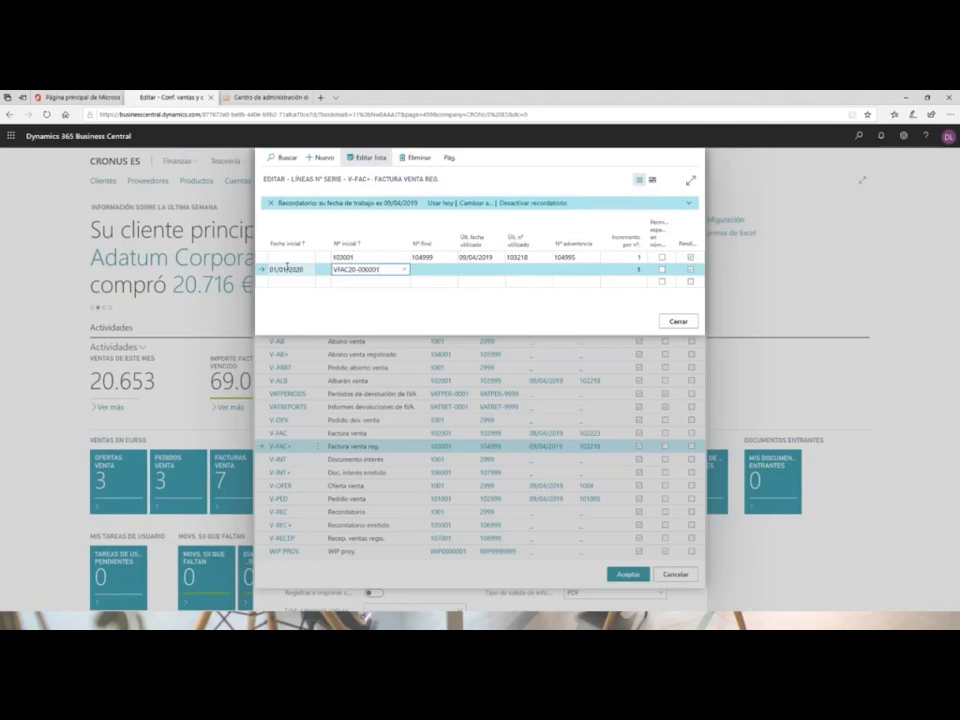
key(Tab)
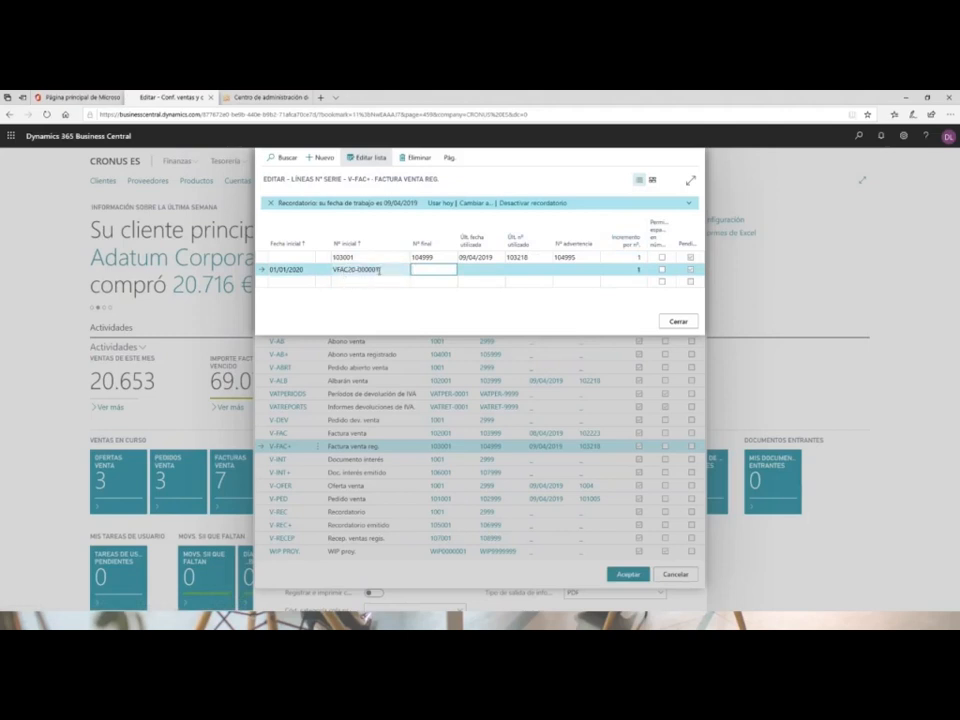
click(386, 269)
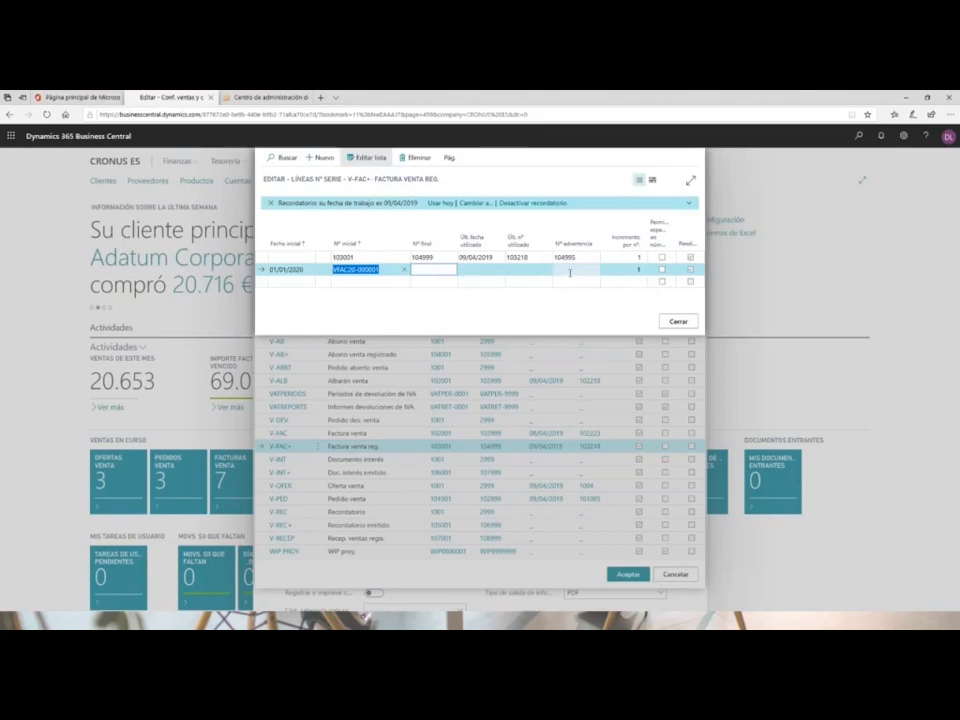
Add another V-FAC+ series line with Fecha inicial 01/01/2021 and Nº inicial VFAC21-000001.
click(303, 282)
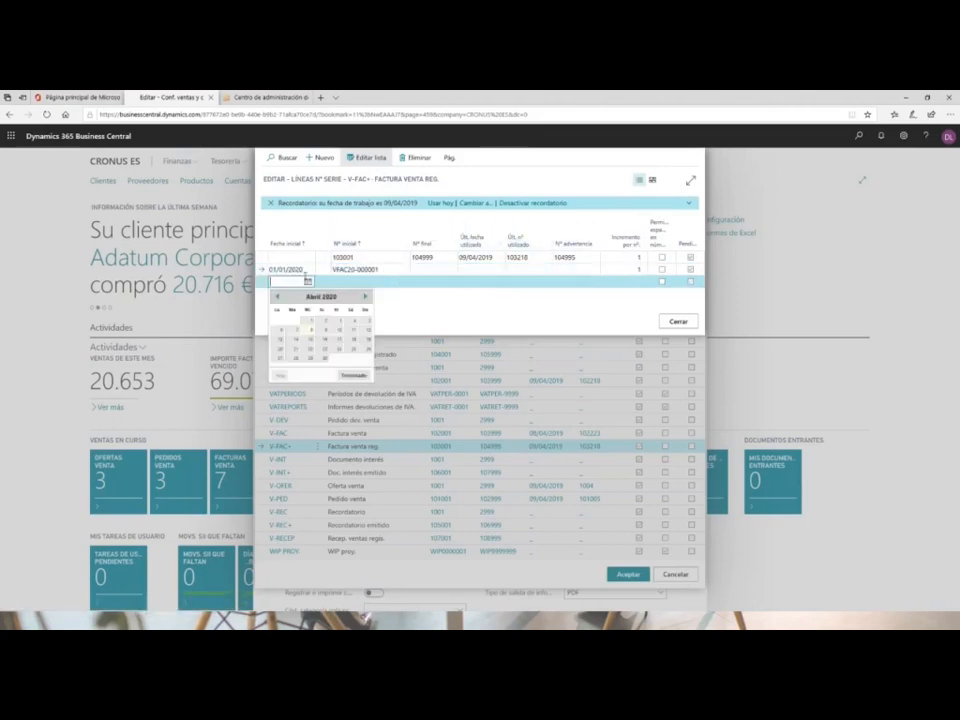
text(01/)
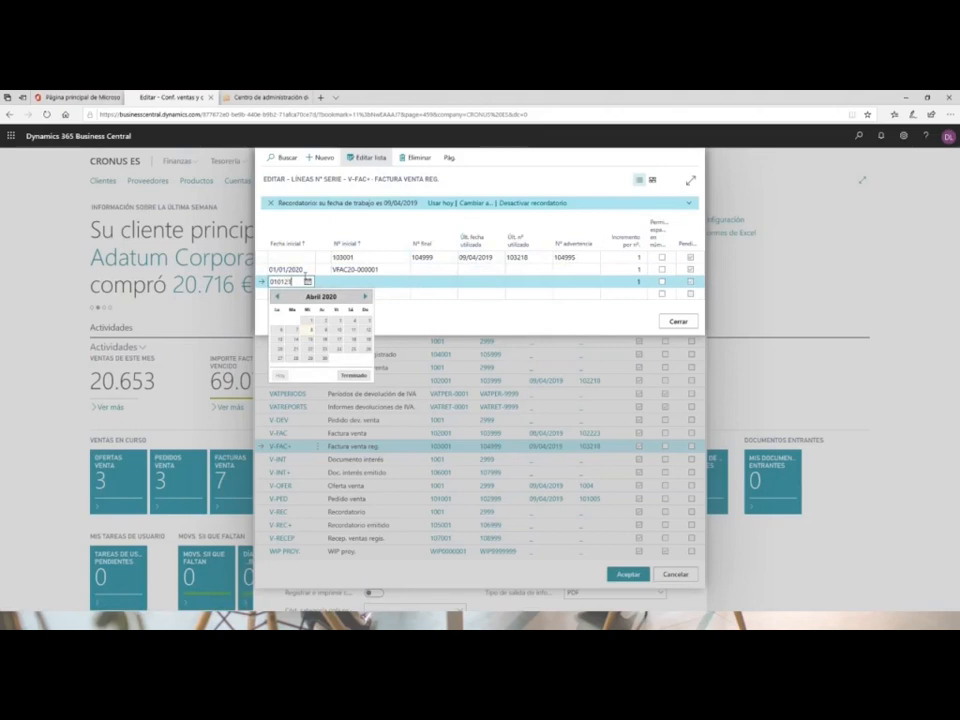
text(01/2021)
key(Tab)
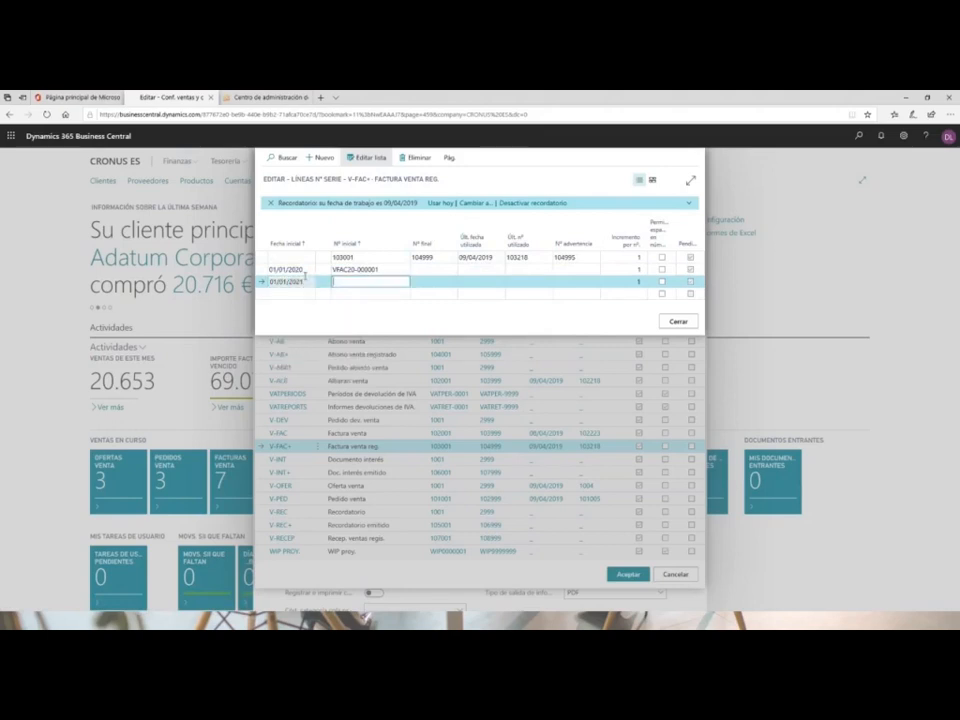
text(vfac21-000001)
key(Tab)
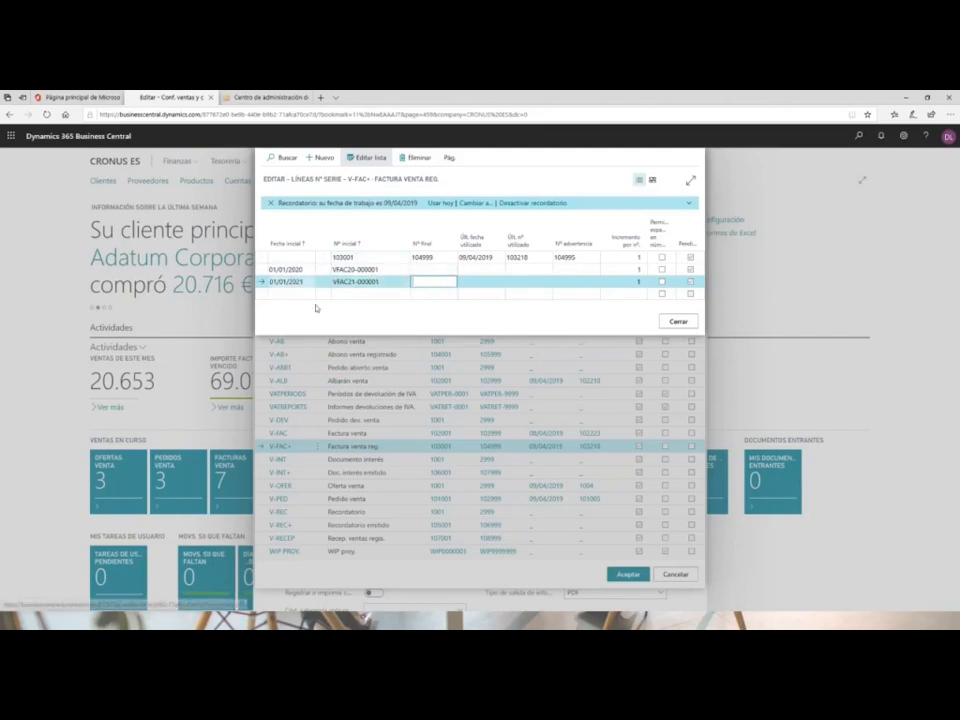
Check the 2020 line, close the V-FAC+ series lines and return from the series list to Conf. ventas y cobros.
click(262, 270)
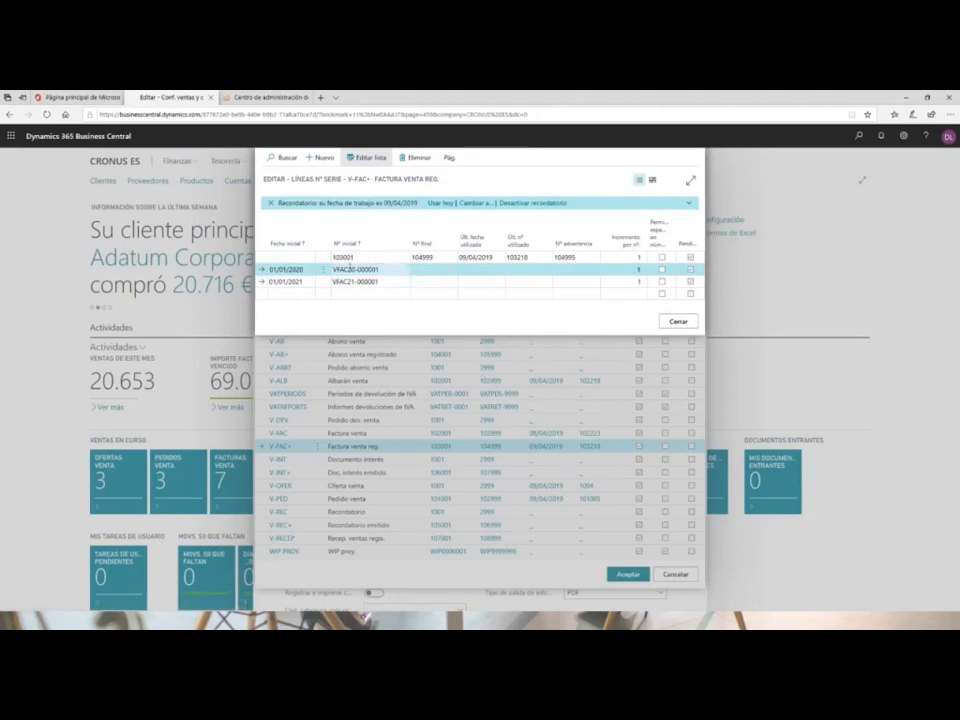
click(355, 269)
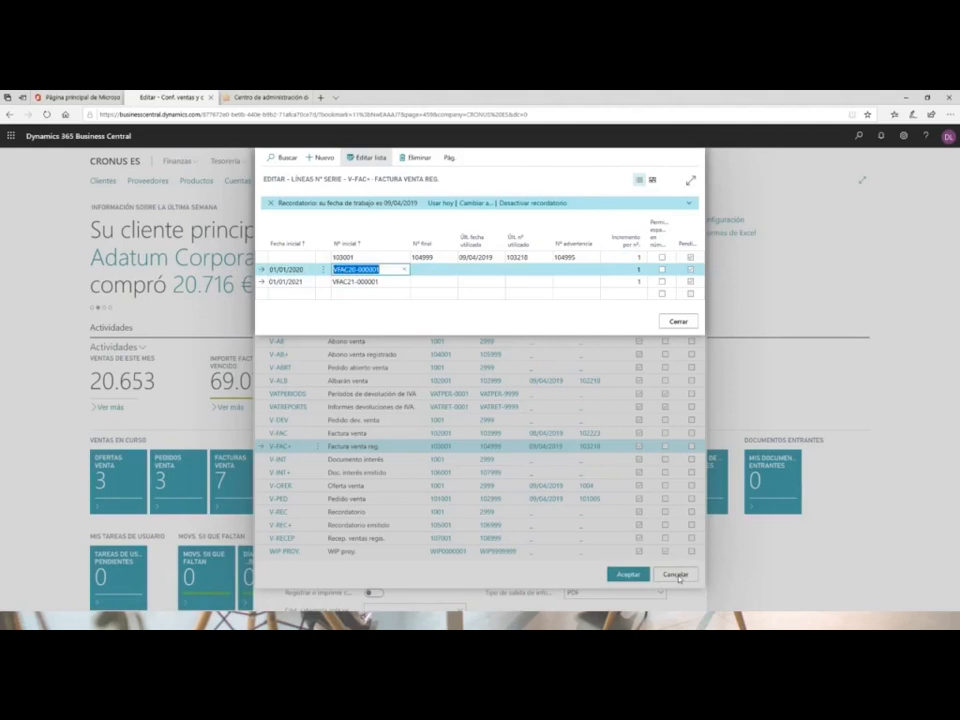
click(686, 321)
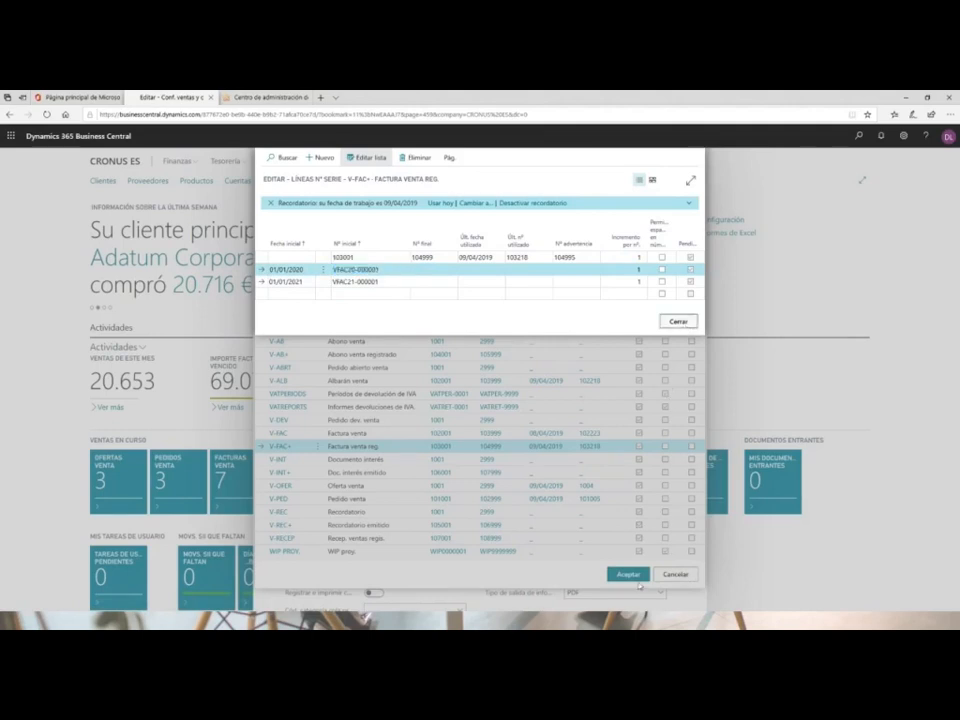
drag(699, 535, 699, 480)
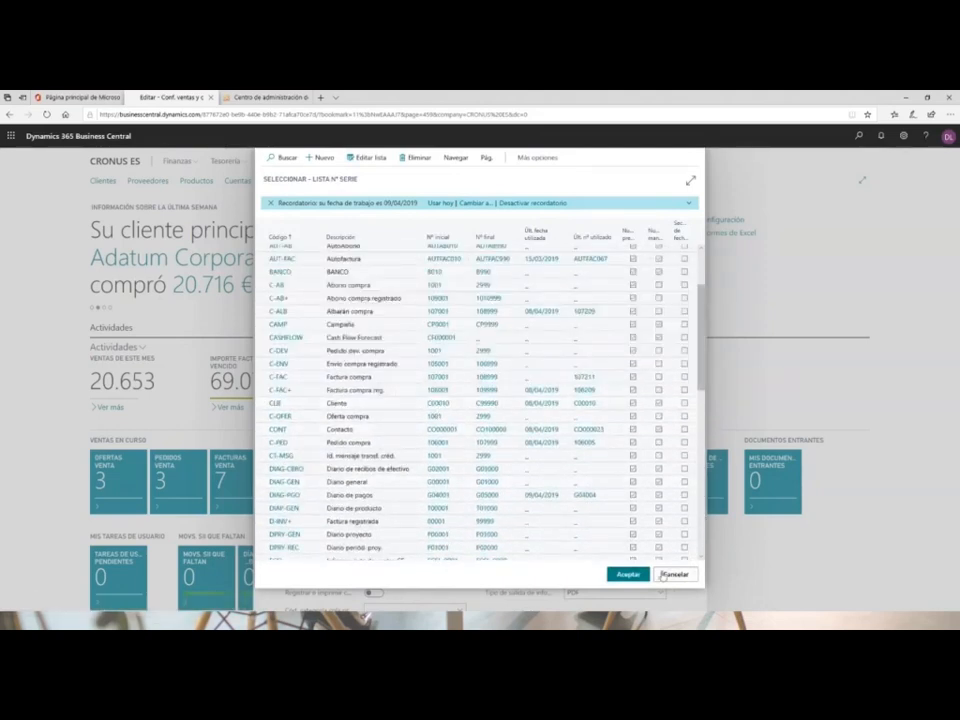
scroll(599, 495, down, 2)
click(612, 471)
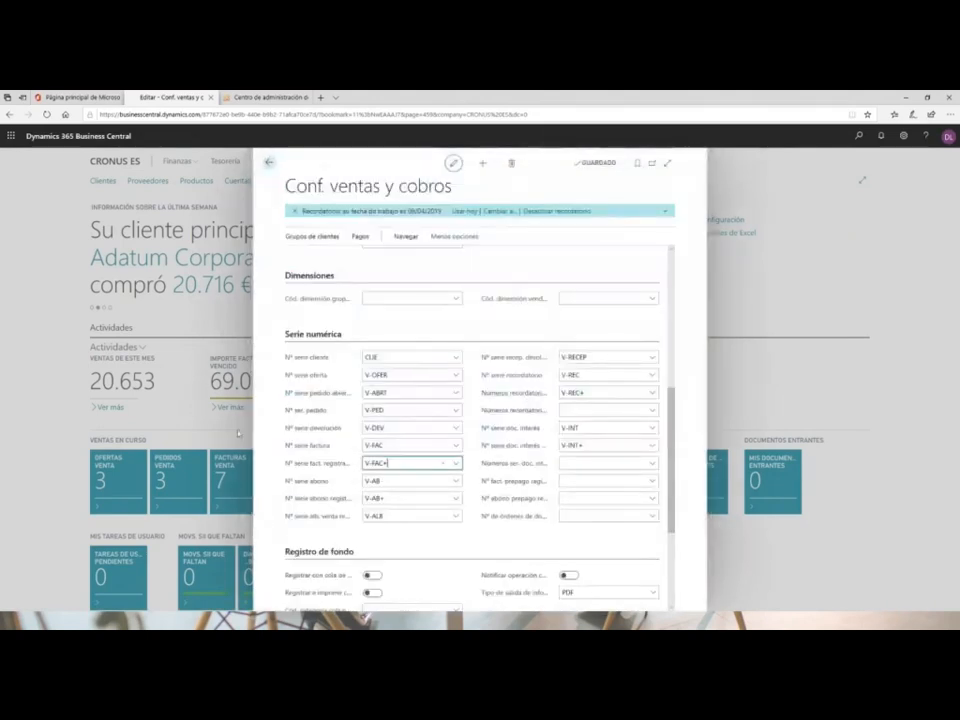
Examine the default and manual numbering options of the CLIE series in the full list for Nº serie cliente, and cancel the selection.
click(455, 357)
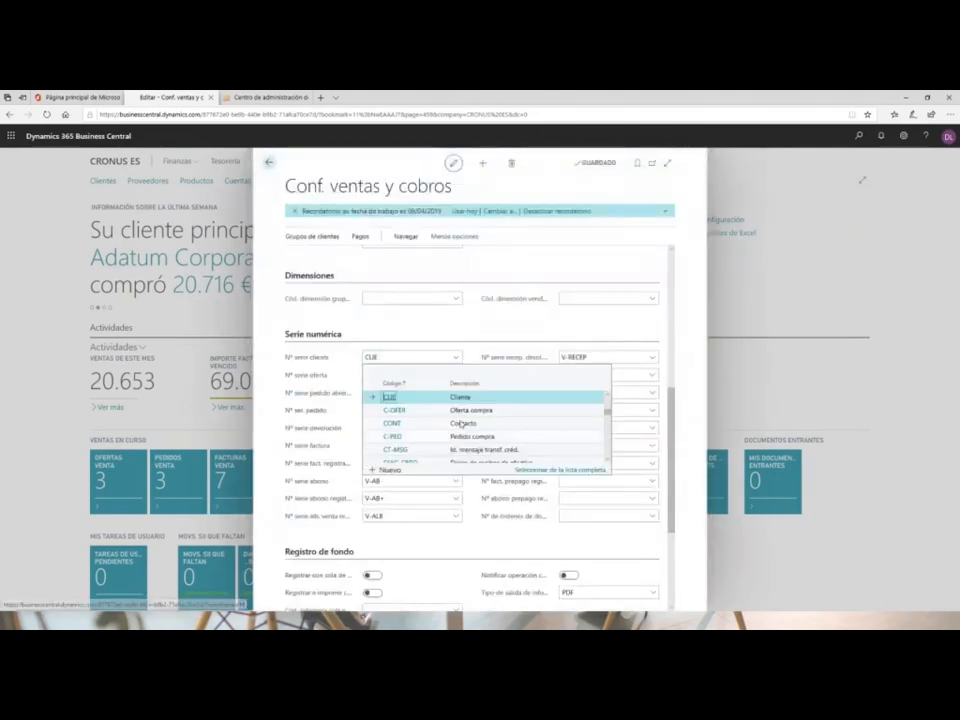
click(538, 471)
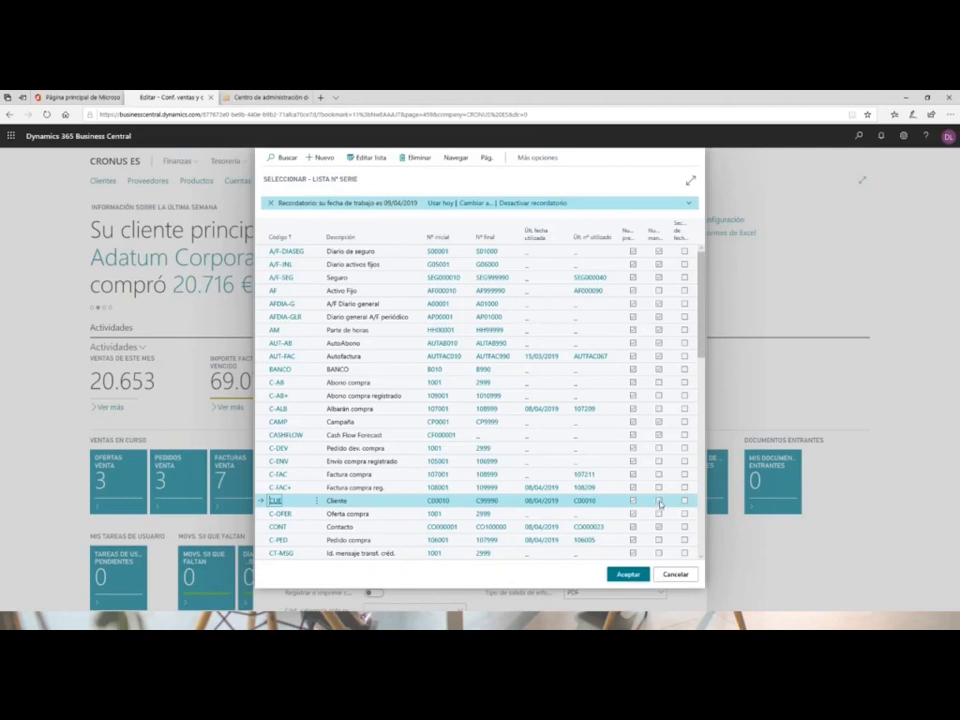
click(675, 574)
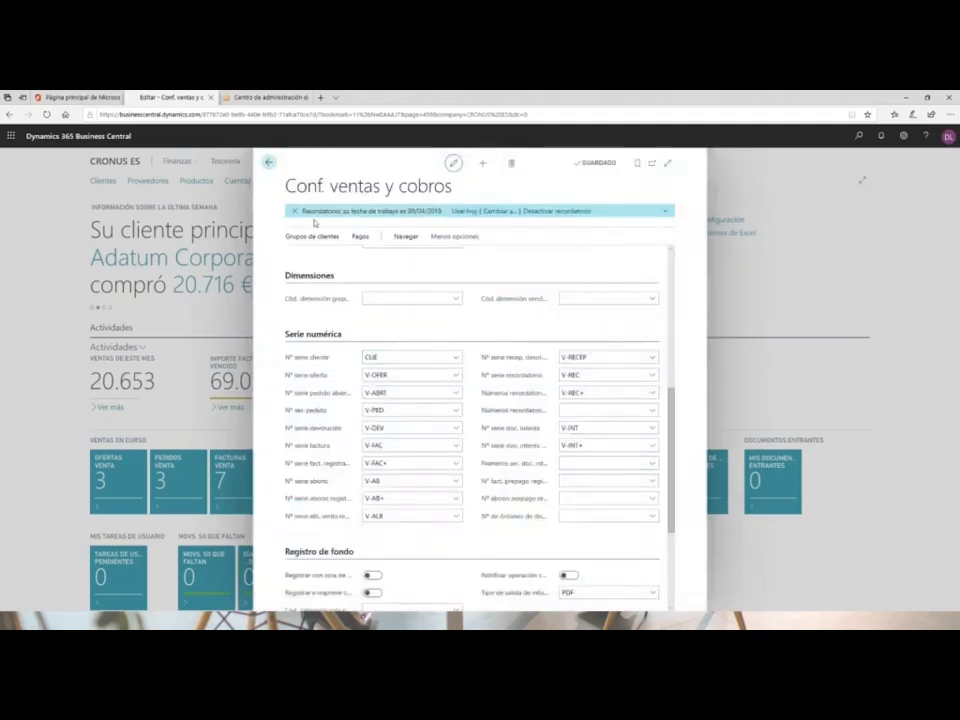
Create a customer from the Cliente empresarial (banco) template in the customer list, check its assigned number and close the card.
key(Escape)
click(99, 181)
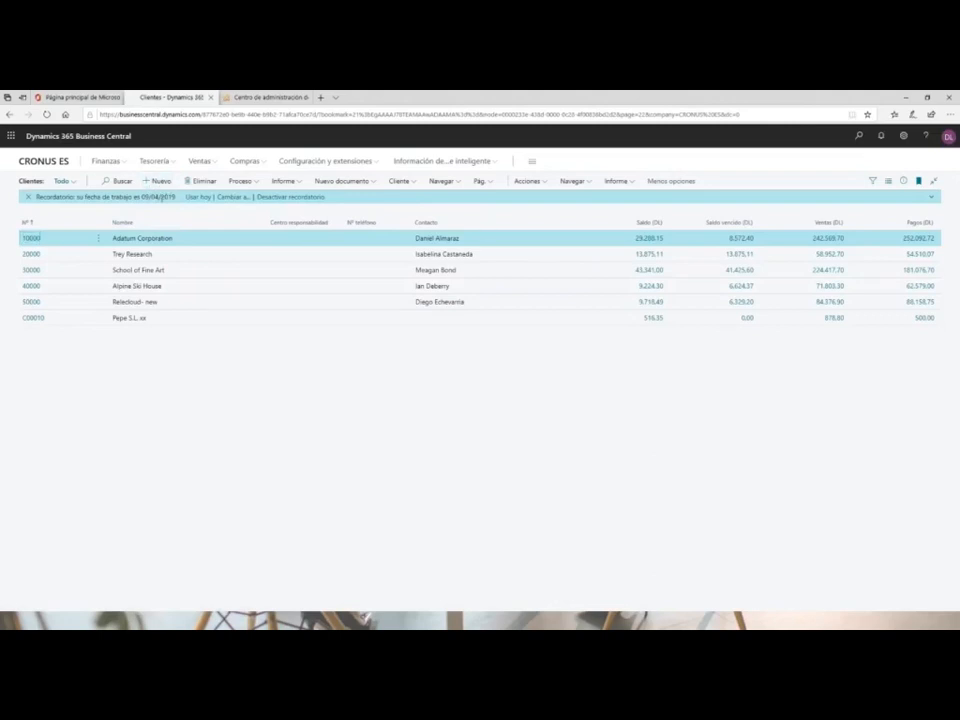
click(157, 181)
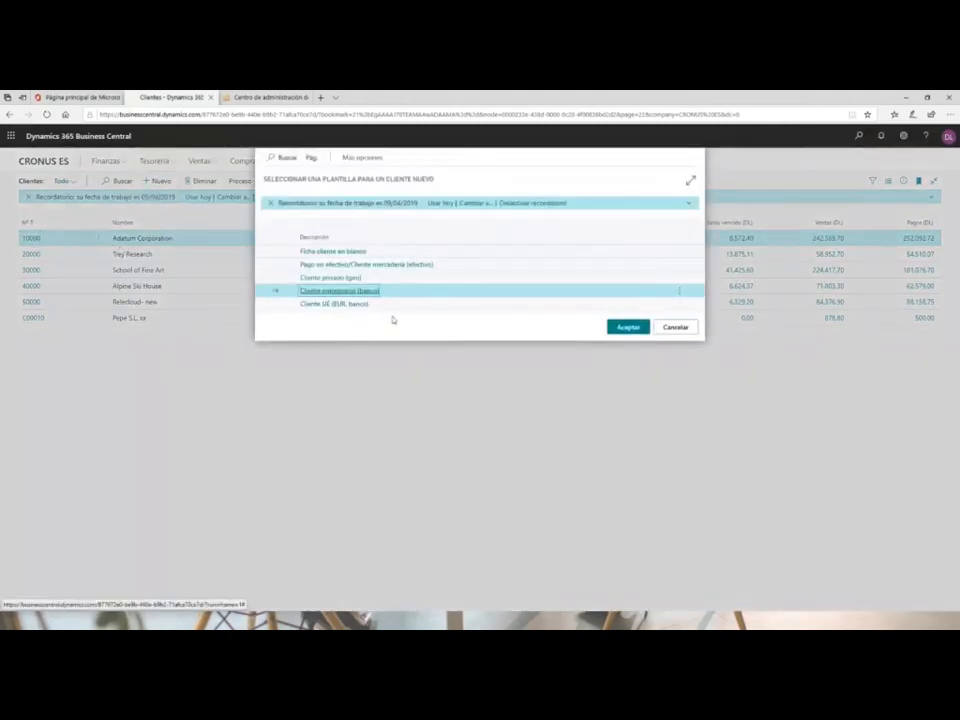
click(619, 327)
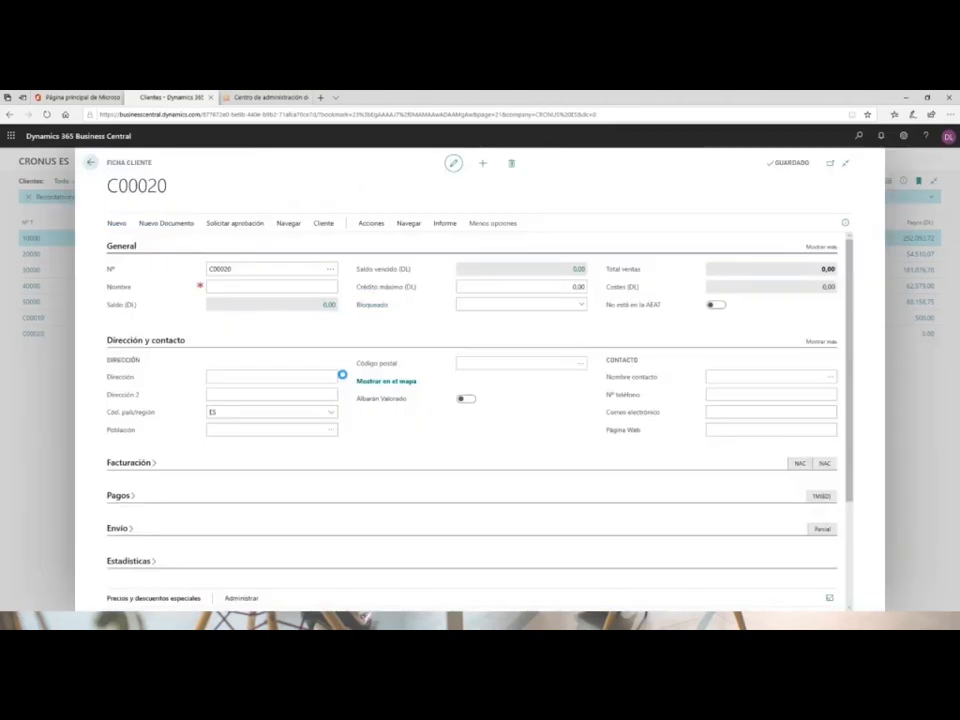
drag(106, 186, 172, 190)
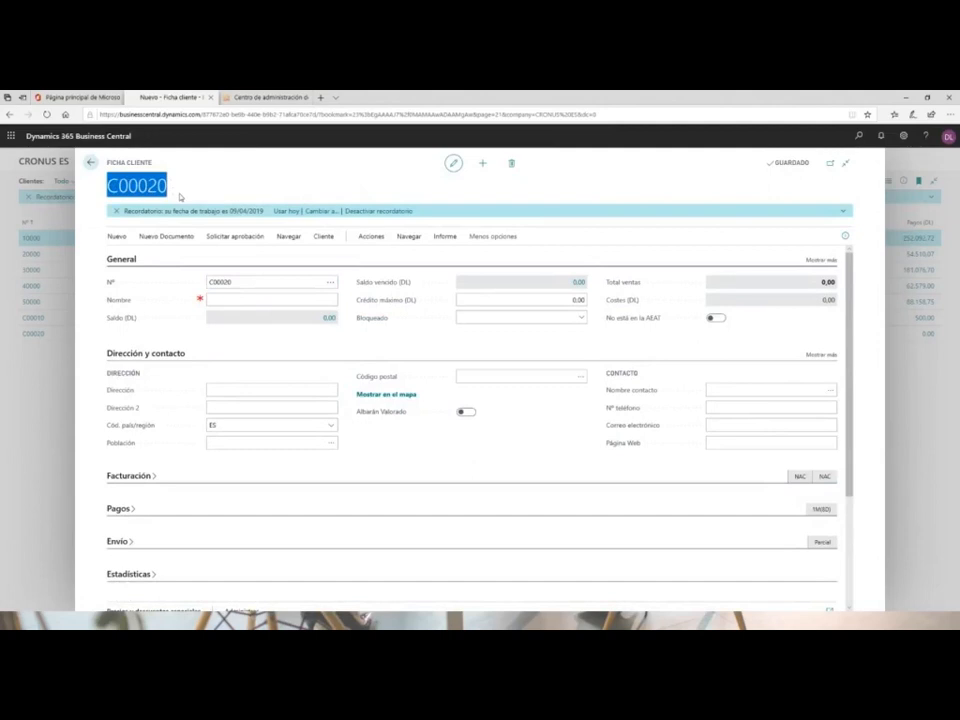
click(90, 164)
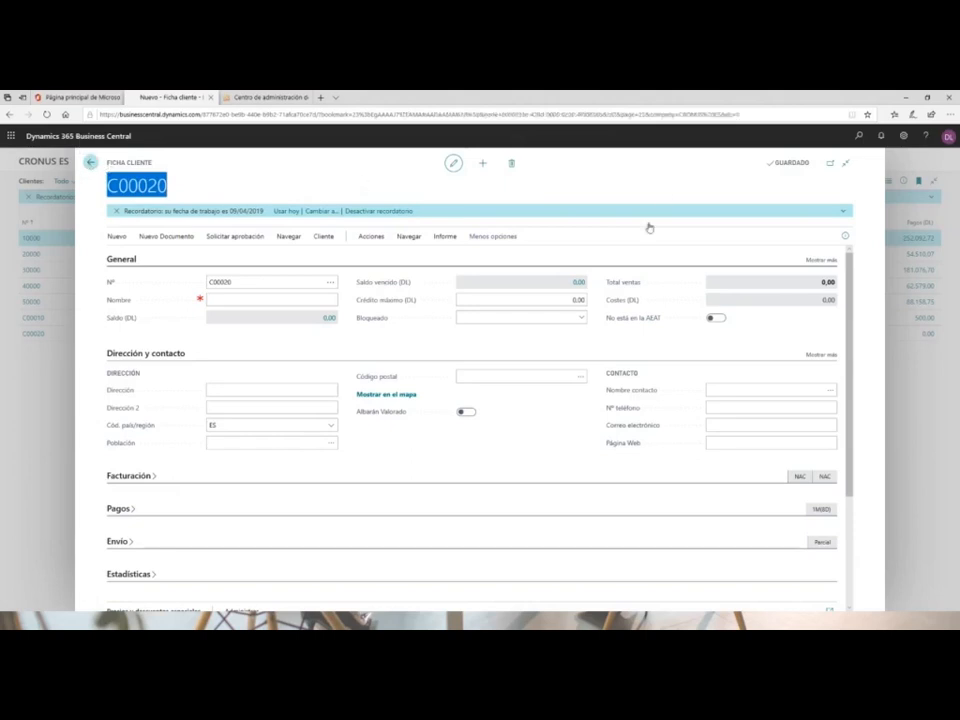
Search for "serie", review the number series on the Nos. serie page and close it.
click(858, 137)
text(serie)
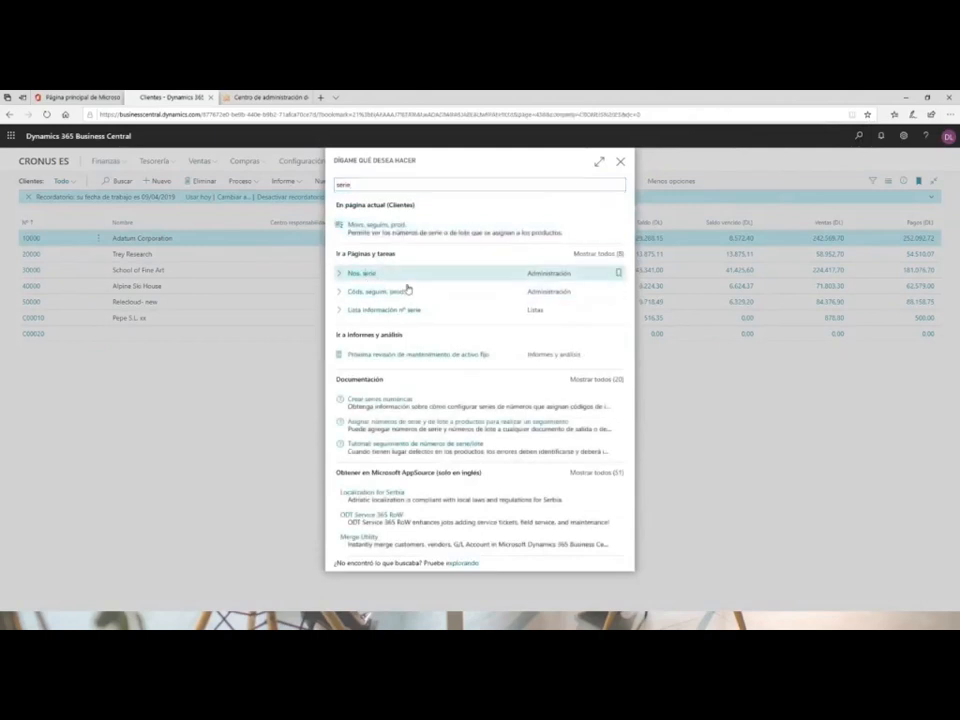
click(363, 275)
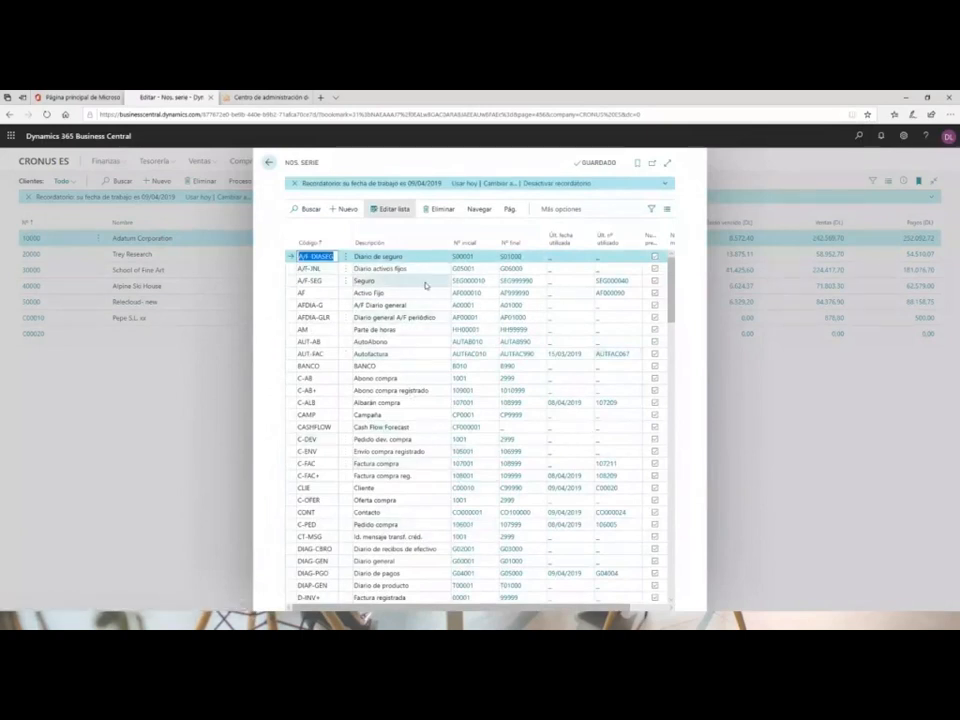
click(268, 163)
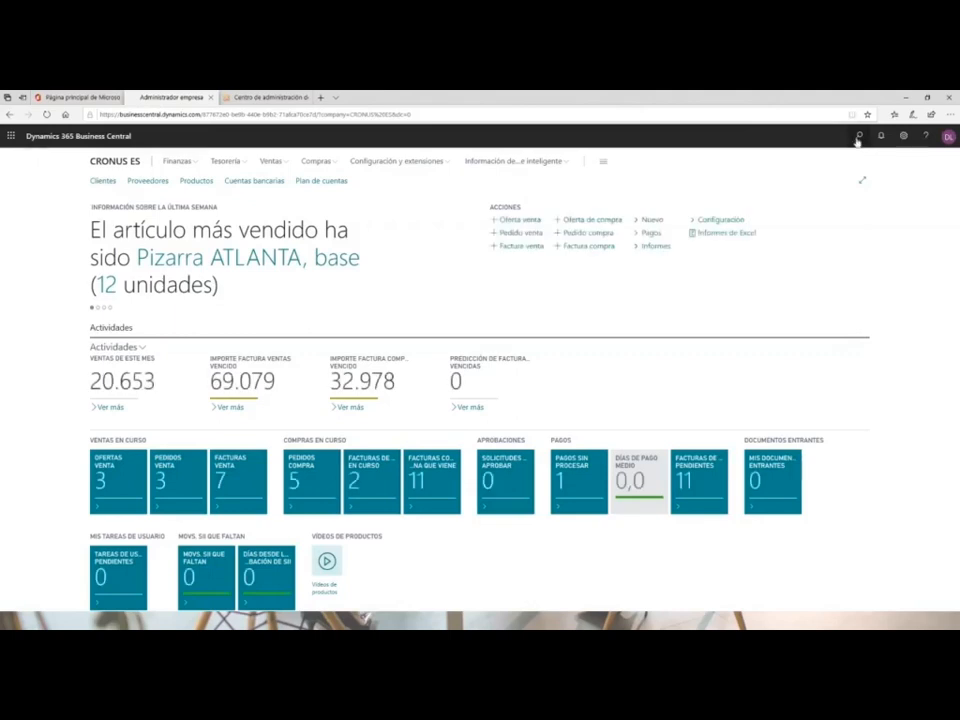
Search for "conf ve", open Conf. ventas y cobros and review the Serie numérica, Registro de fondo and Archivado sections.
click(858, 137)
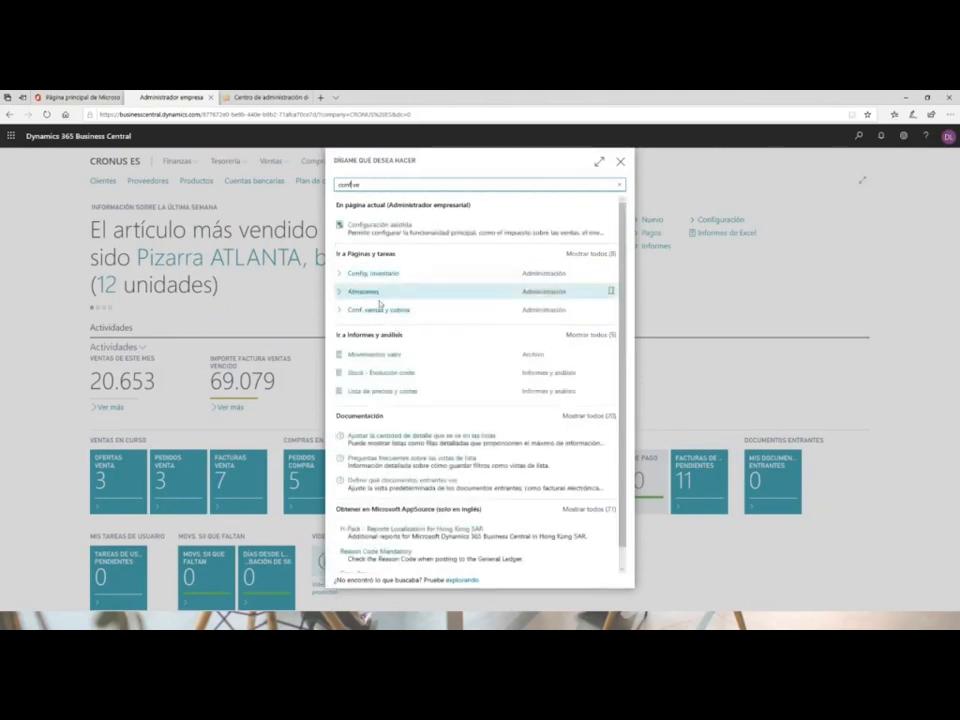
click(375, 310)
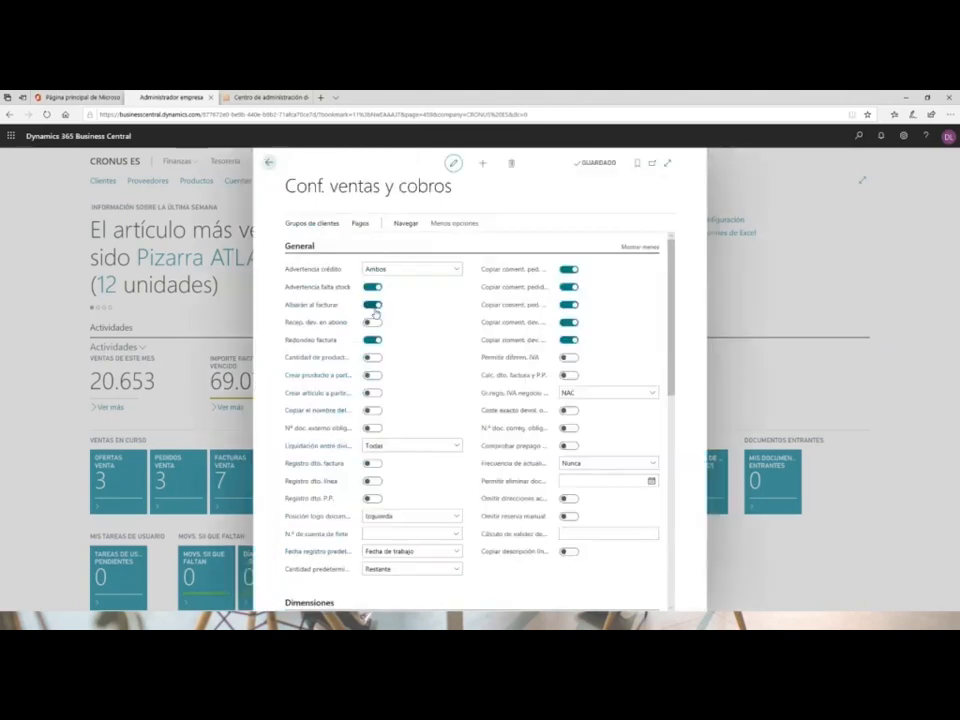
scroll(685, 470, down, 5)
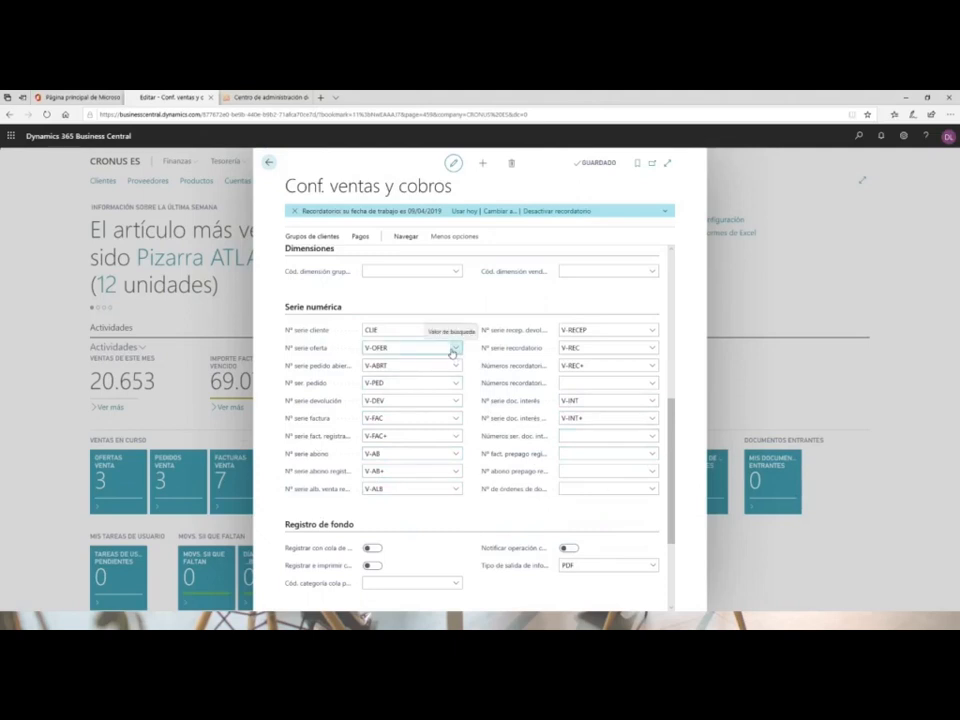
drag(671, 452, 672, 516)
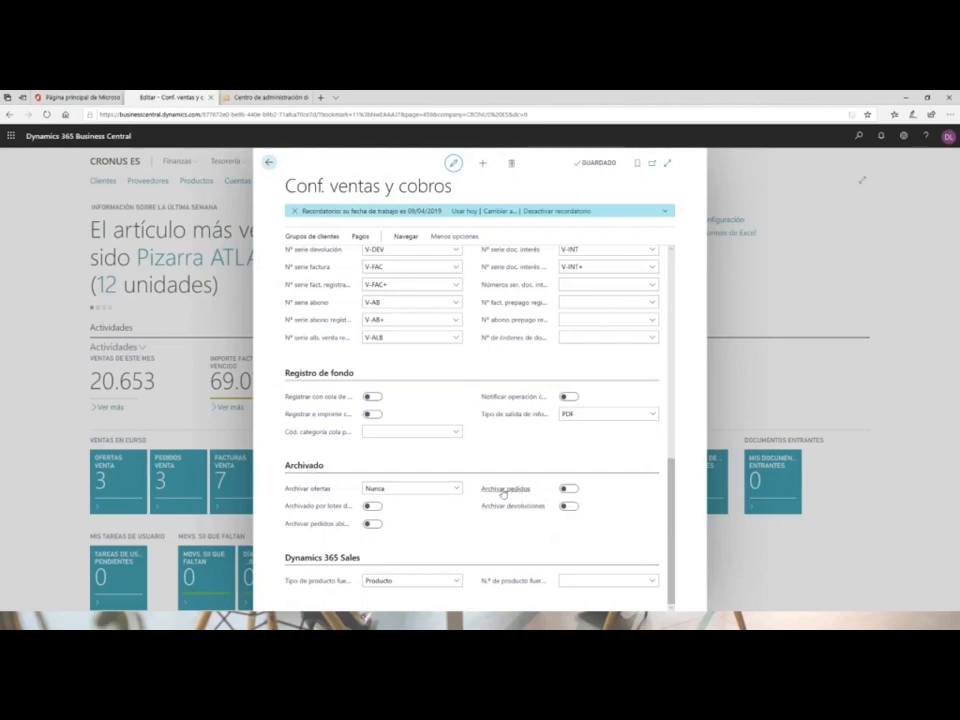
Enable Archivar pedidos in the Archivado section and check the Archivar ofertas choices, keeping Nunca.
mouse_move(501, 494)
click(571, 491)
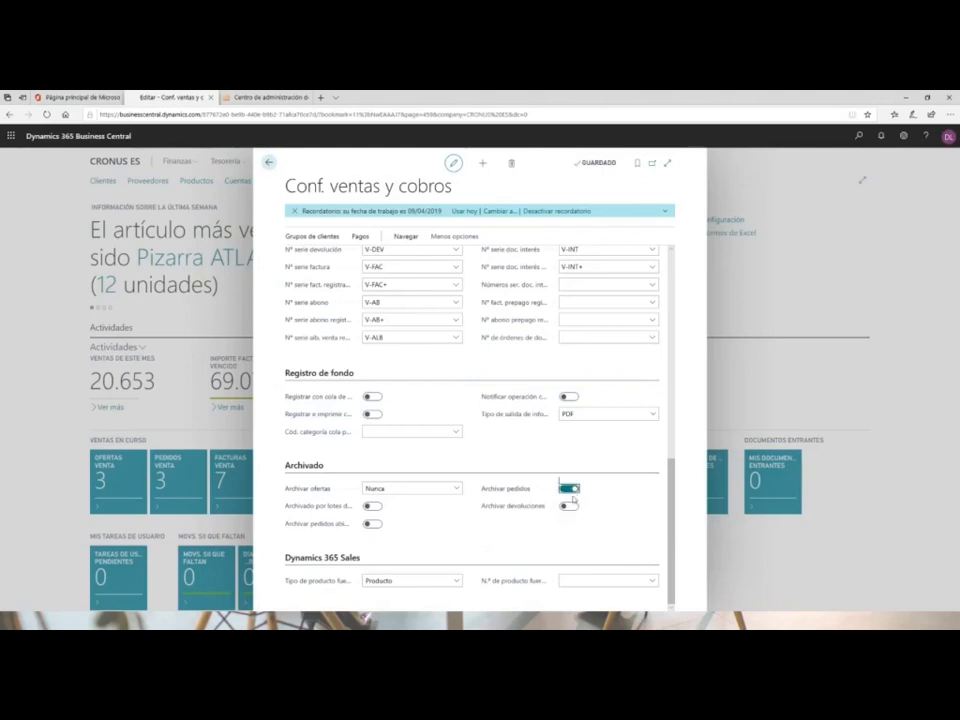
click(459, 489)
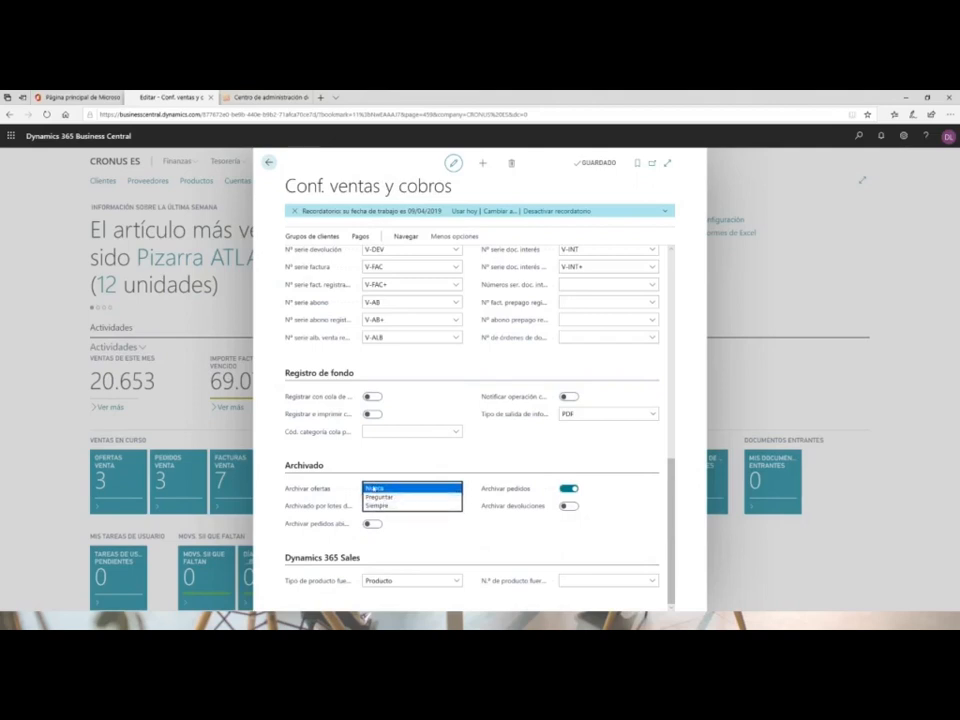
click(507, 464)
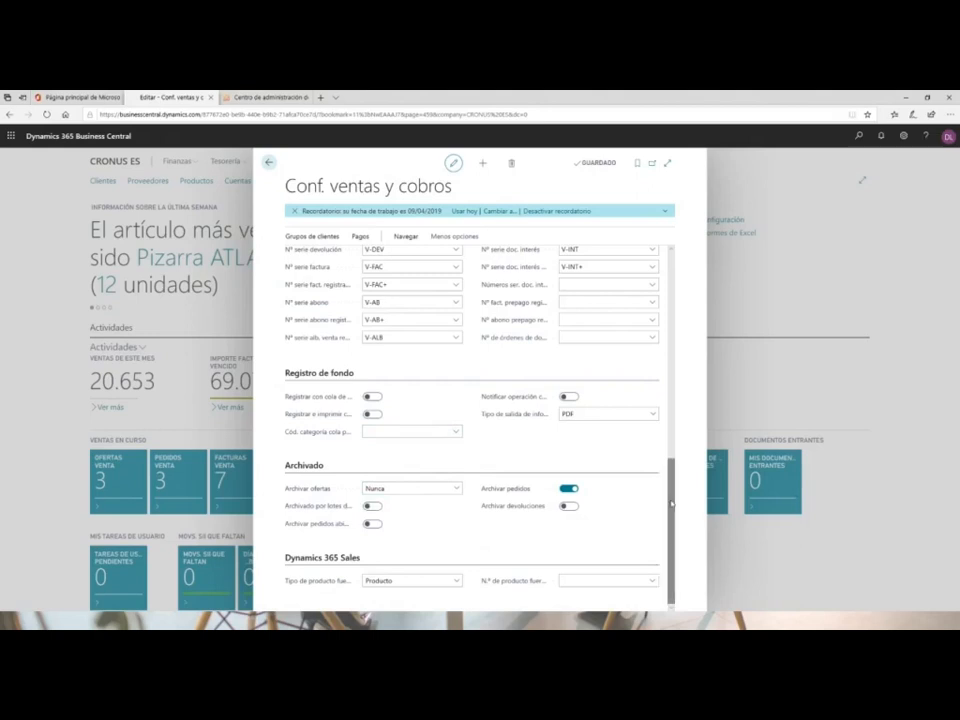
Open Términos pago from Conf. ventas y cobros, review the payment terms and close the list.
drag(672, 504, 671, 295)
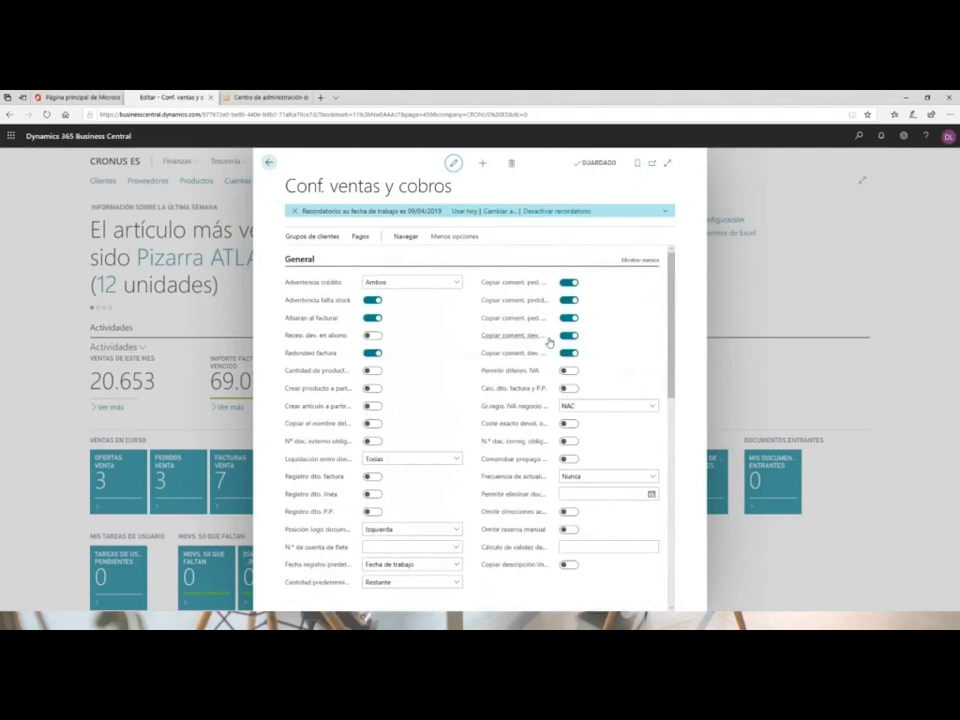
mouse_move(548, 342)
click(359, 240)
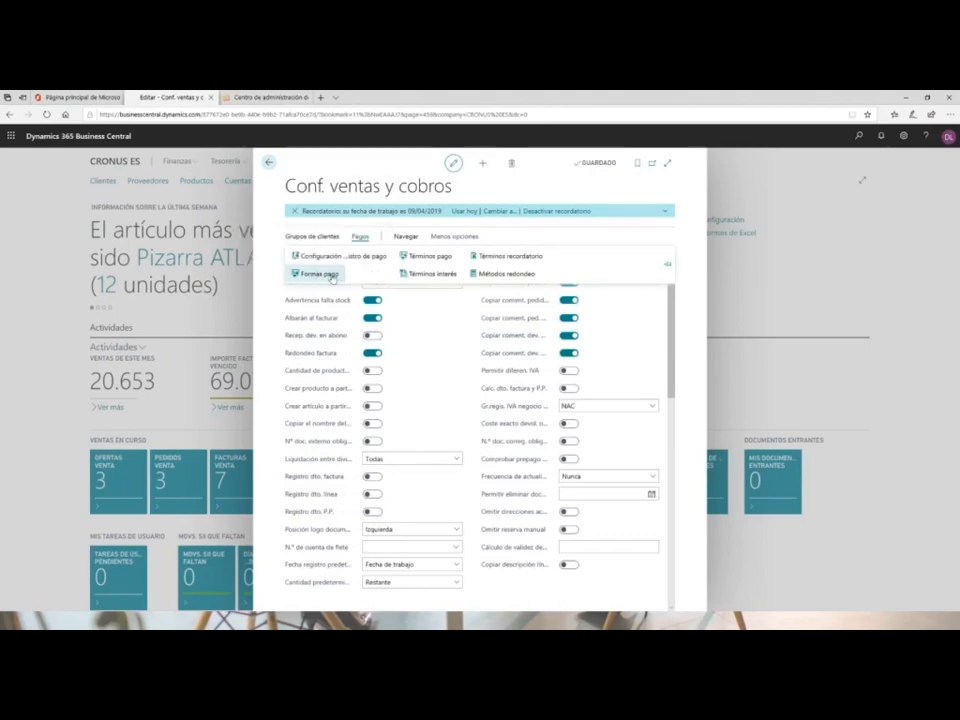
click(431, 257)
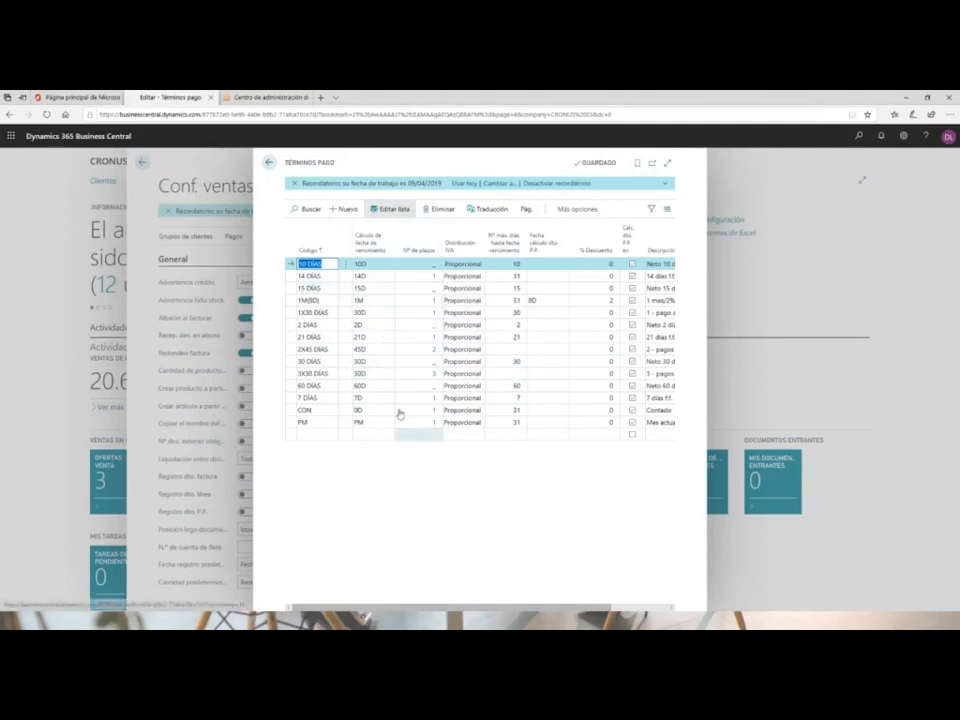
click(270, 163)
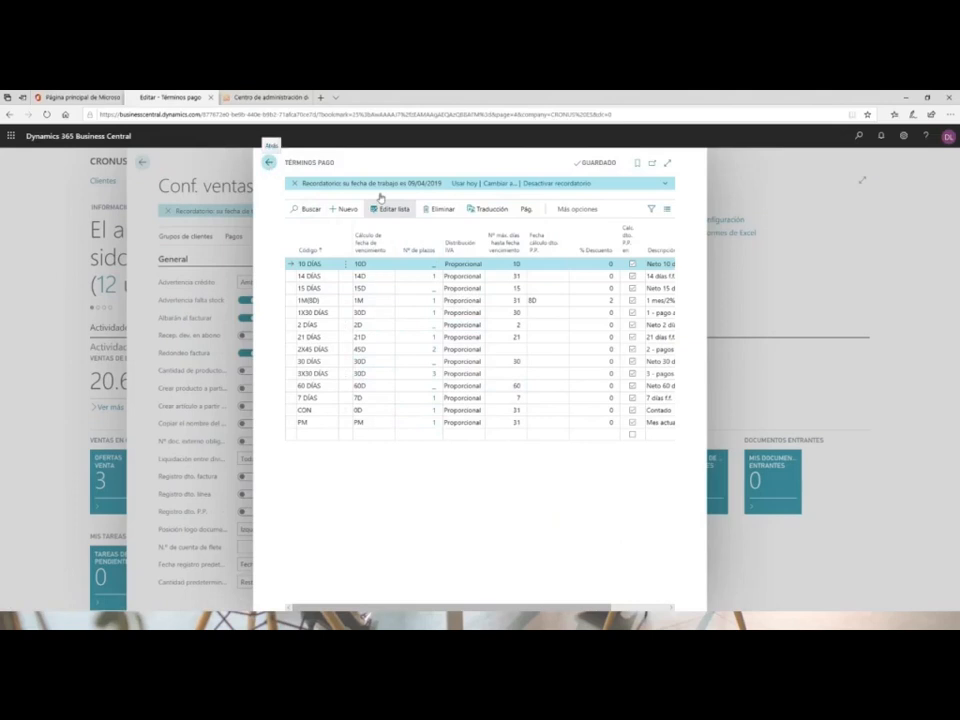
Review the CAJA method's counterpart account in Formas pago, then return to Conf. ventas y cobros and close it.
click(362, 239)
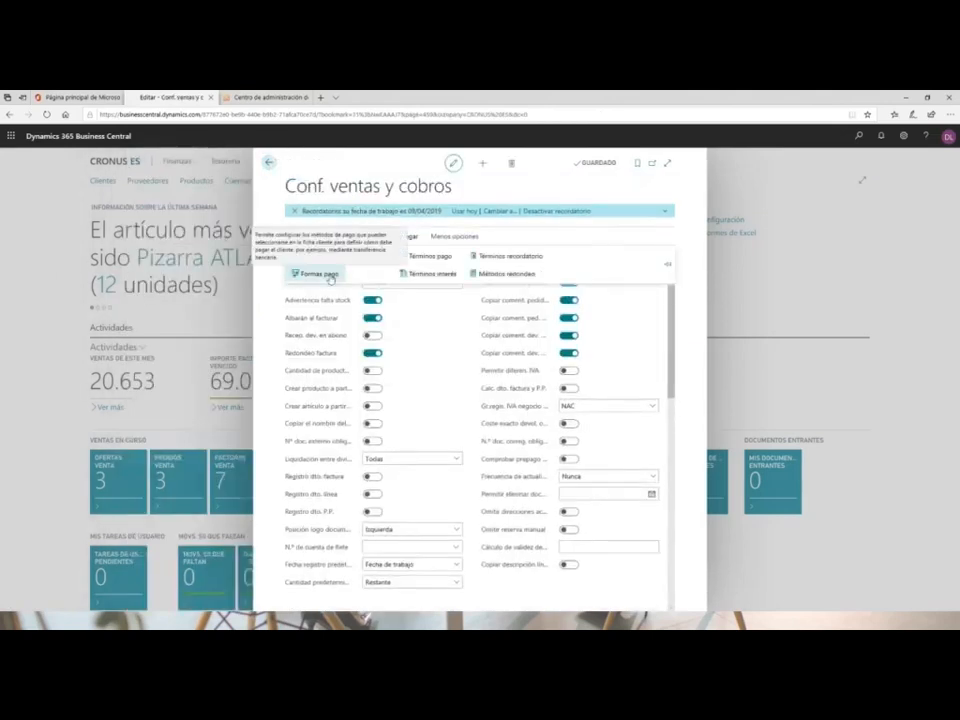
click(330, 276)
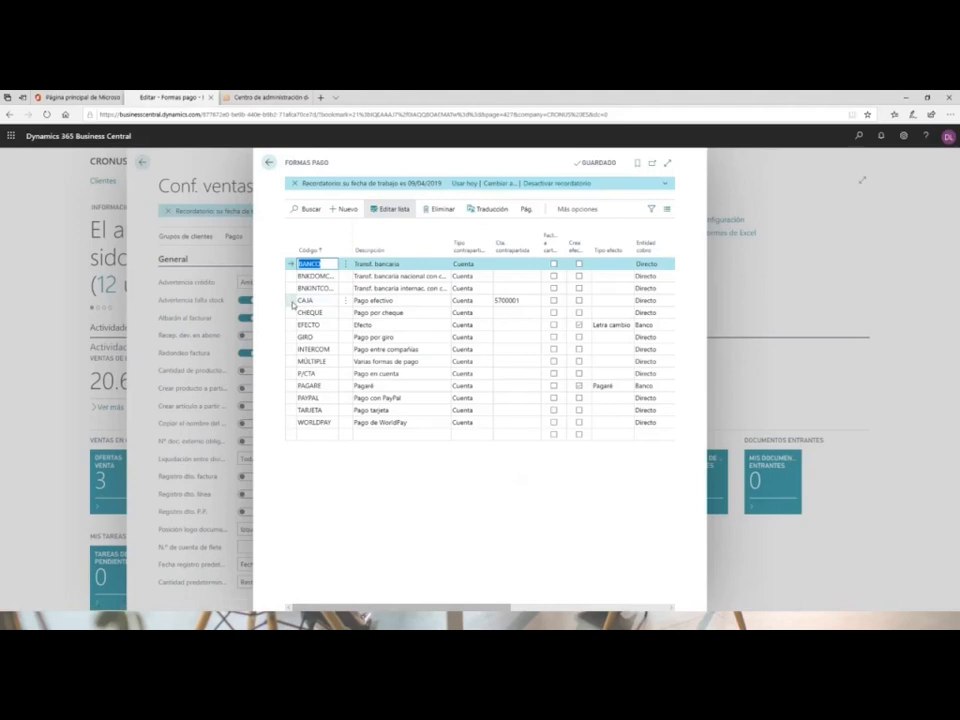
click(292, 303)
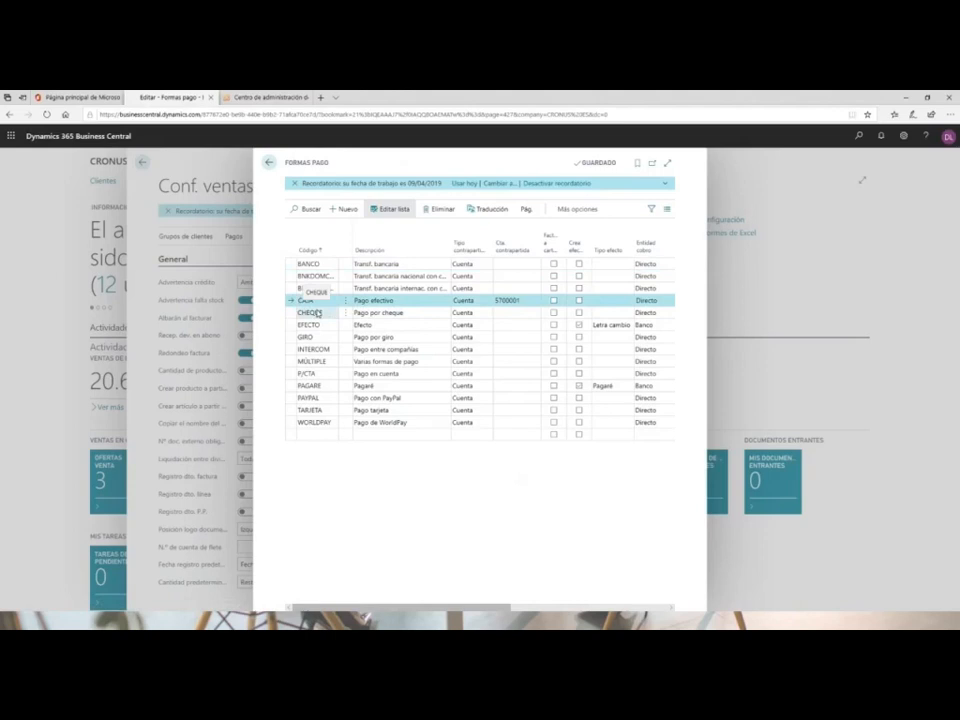
click(521, 301)
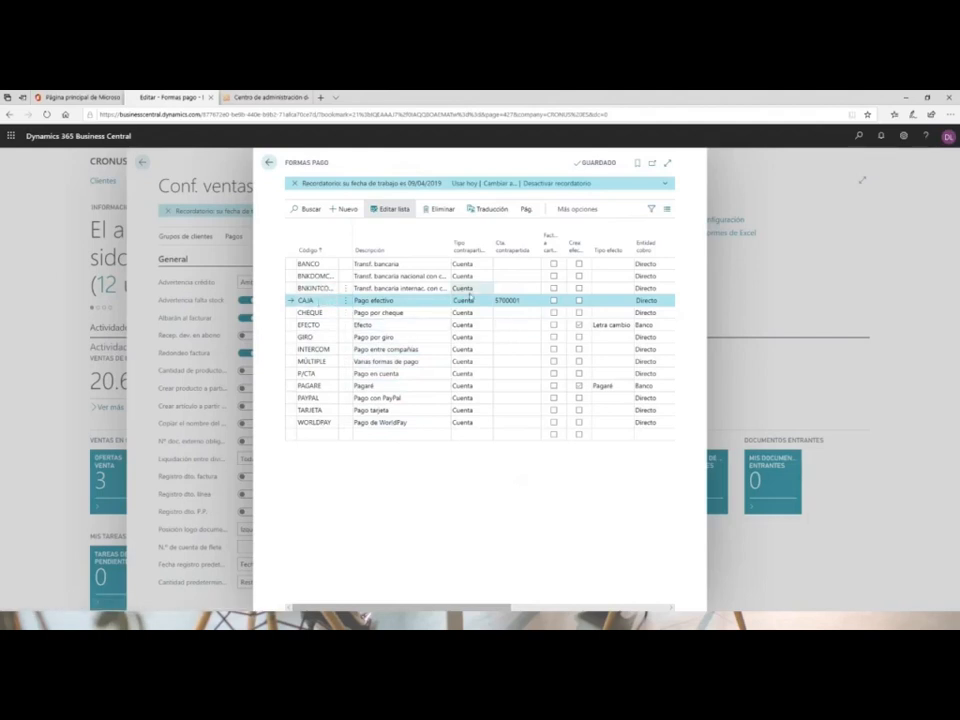
click(505, 300)
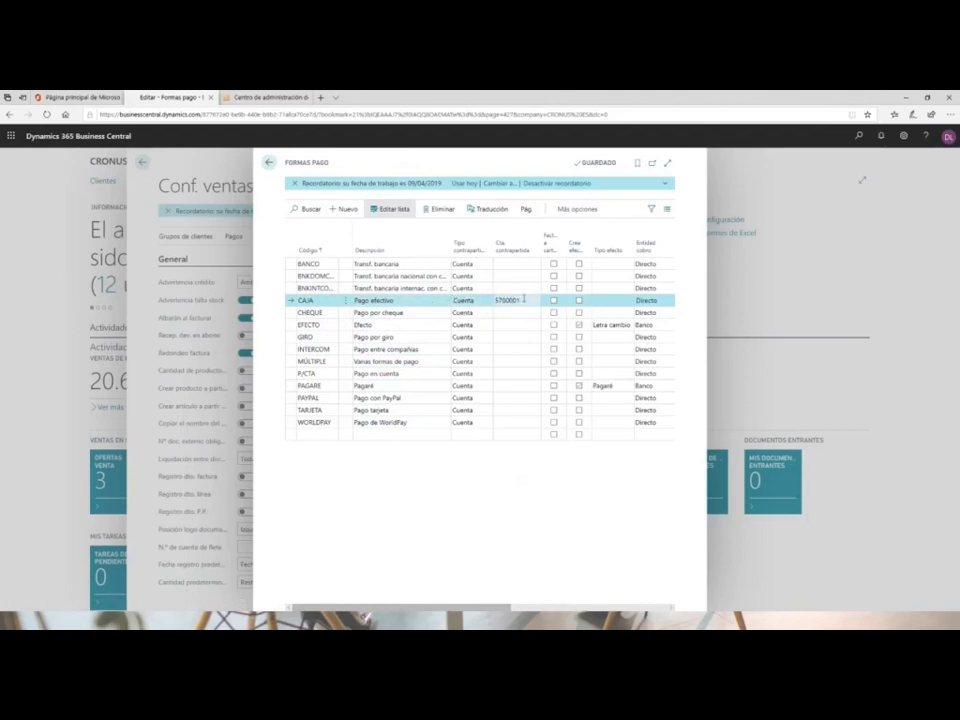
drag(525, 300, 480, 303)
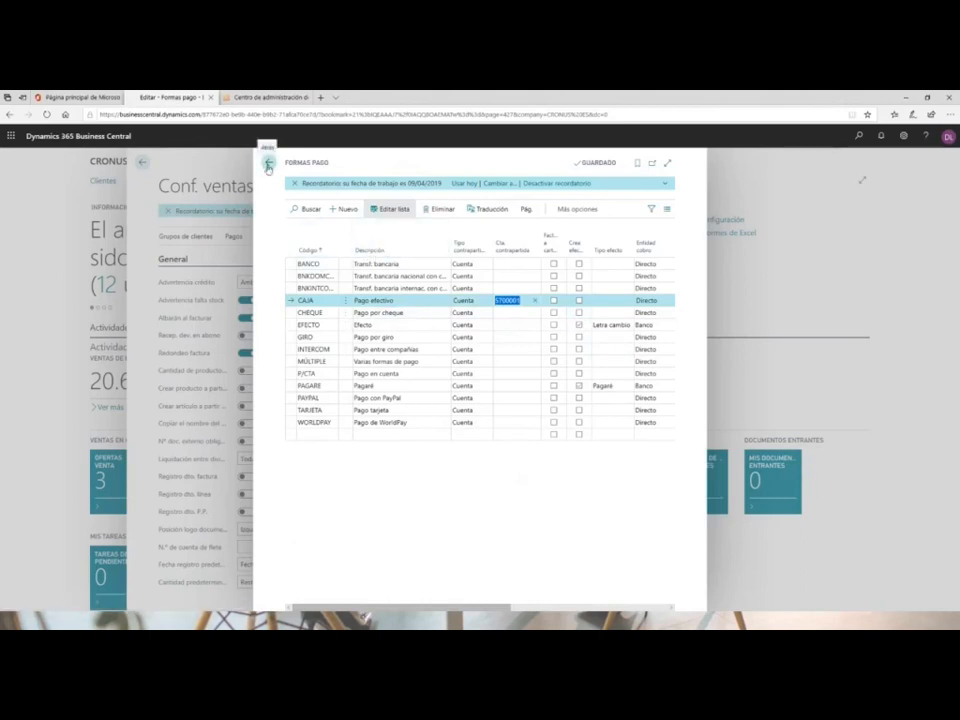
click(270, 165)
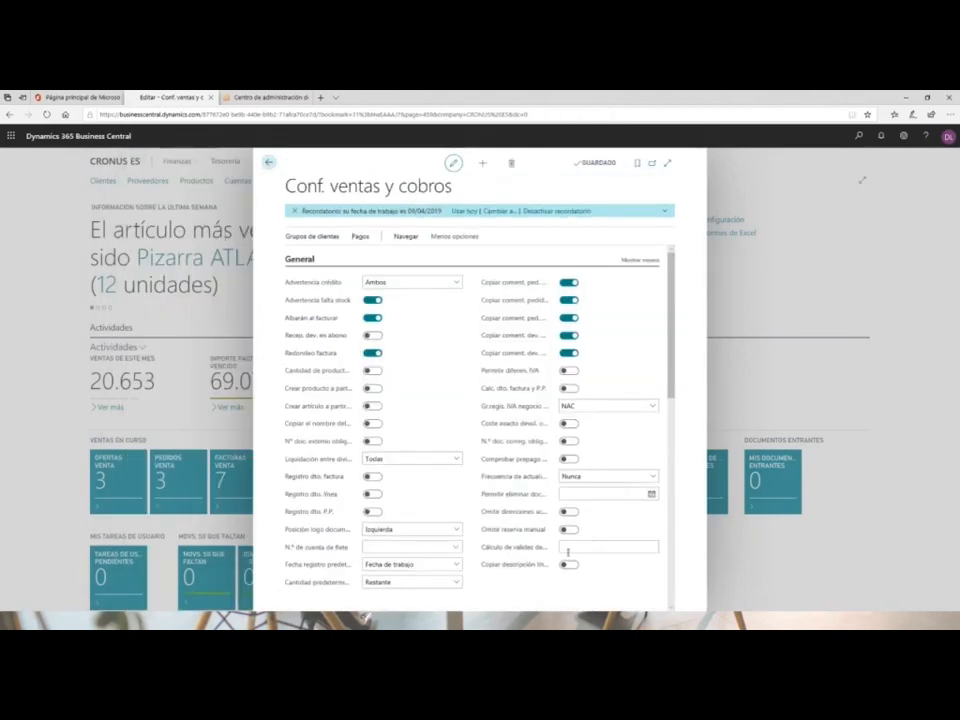
drag(672, 358, 659, 489)
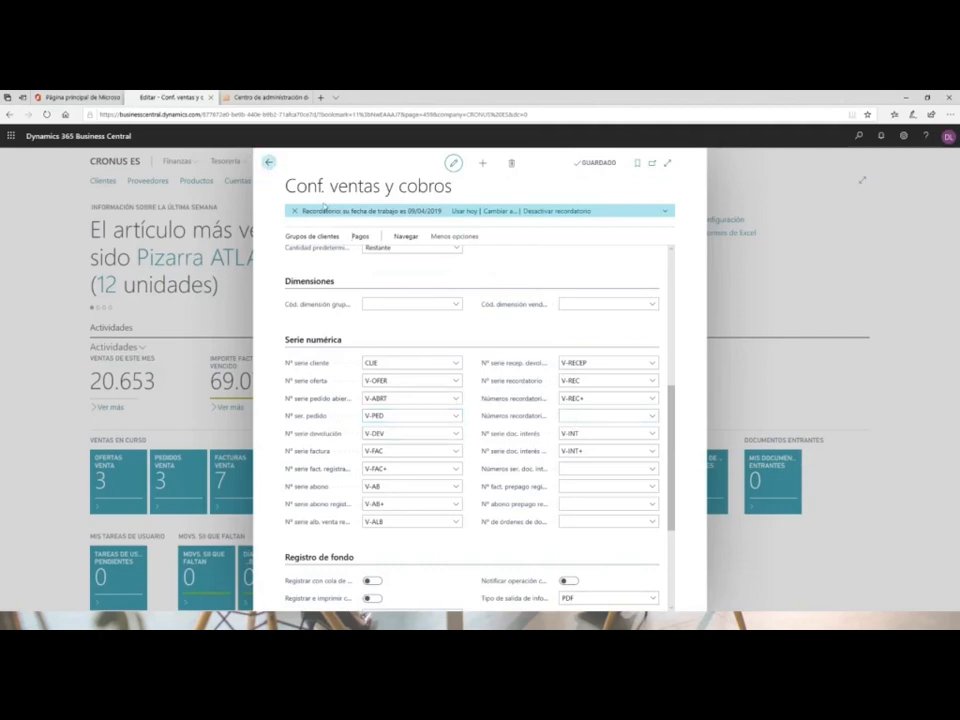
click(269, 162)
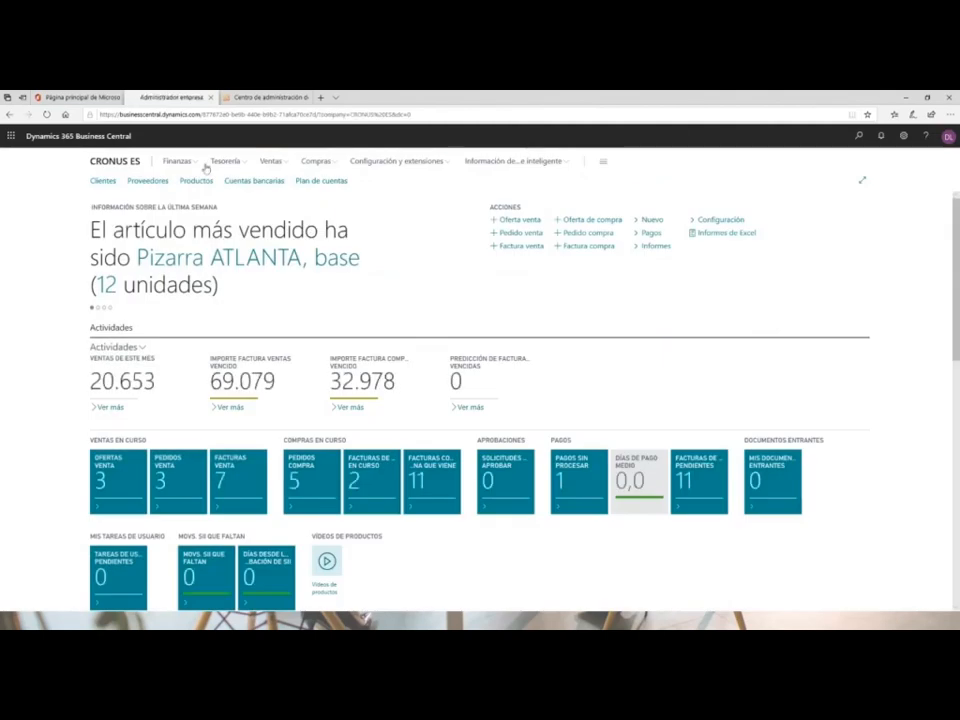
Open the Adatum Corporation card from the customer list and show the additional fields of its General section.
click(101, 184)
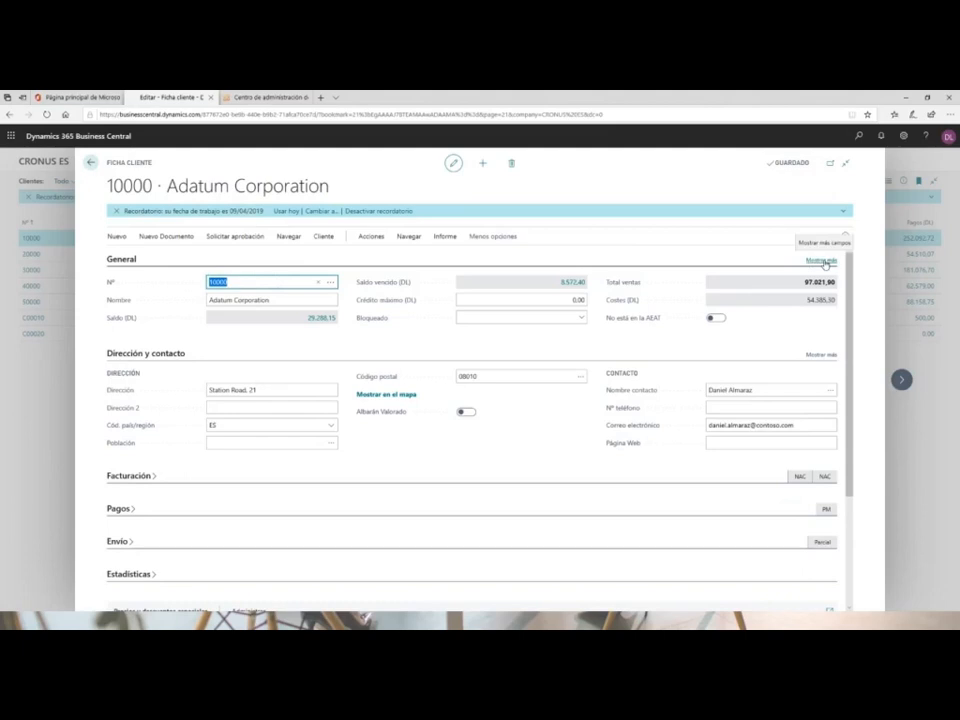
click(822, 261)
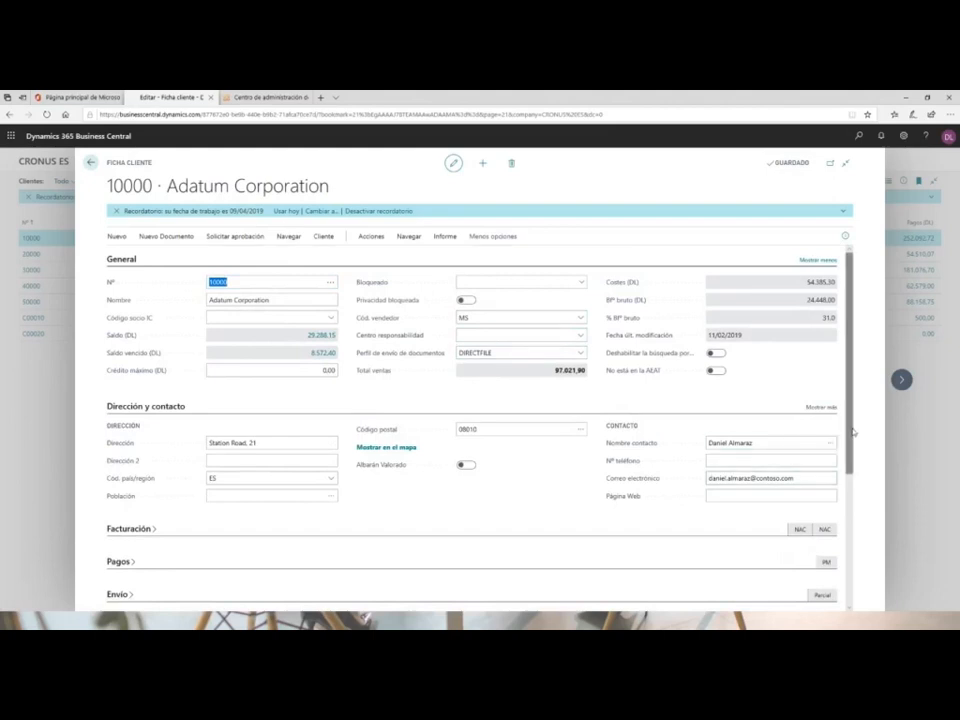
scroll(855, 507, down, 3)
drag(855, 506, 855, 501)
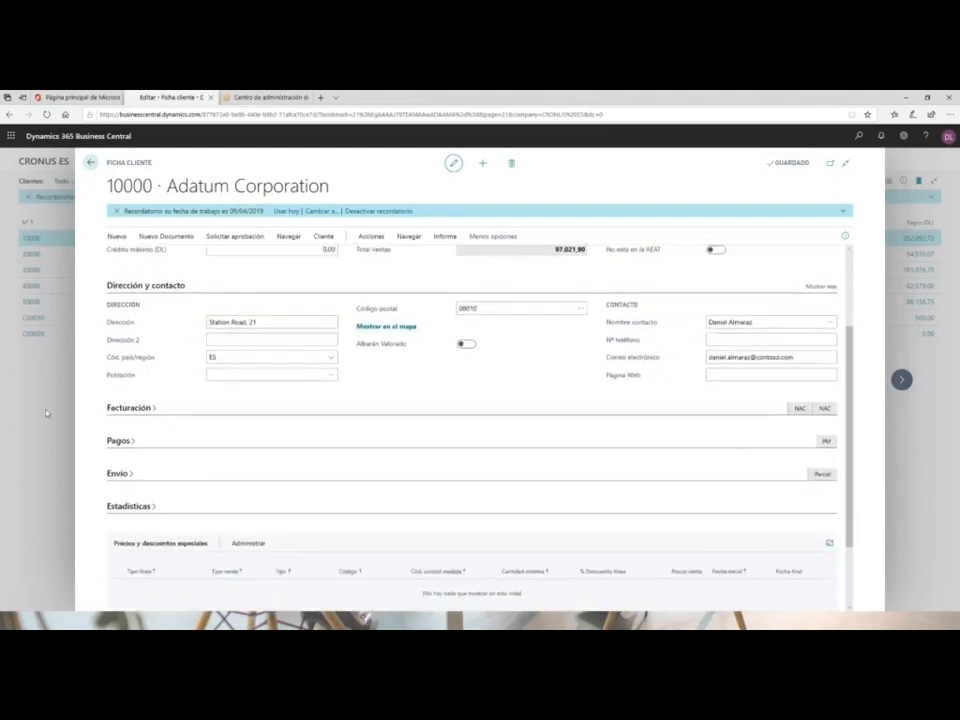
Expand Facturación with its additional fields and examine the CIF/NIF and Grupo registro neg. gen. fields.
click(127, 410)
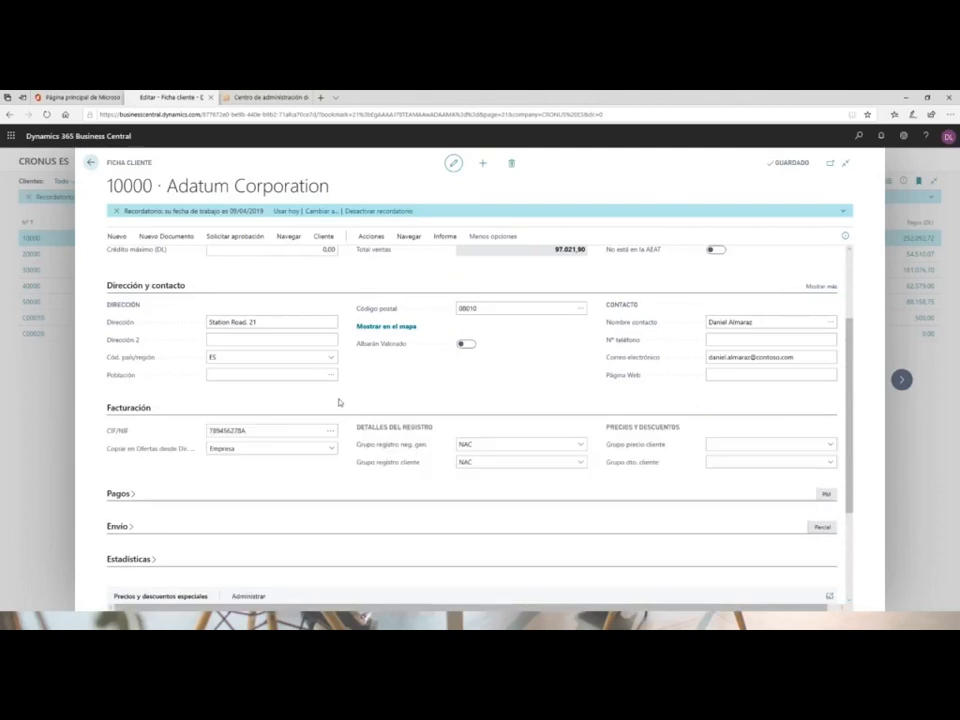
click(266, 430)
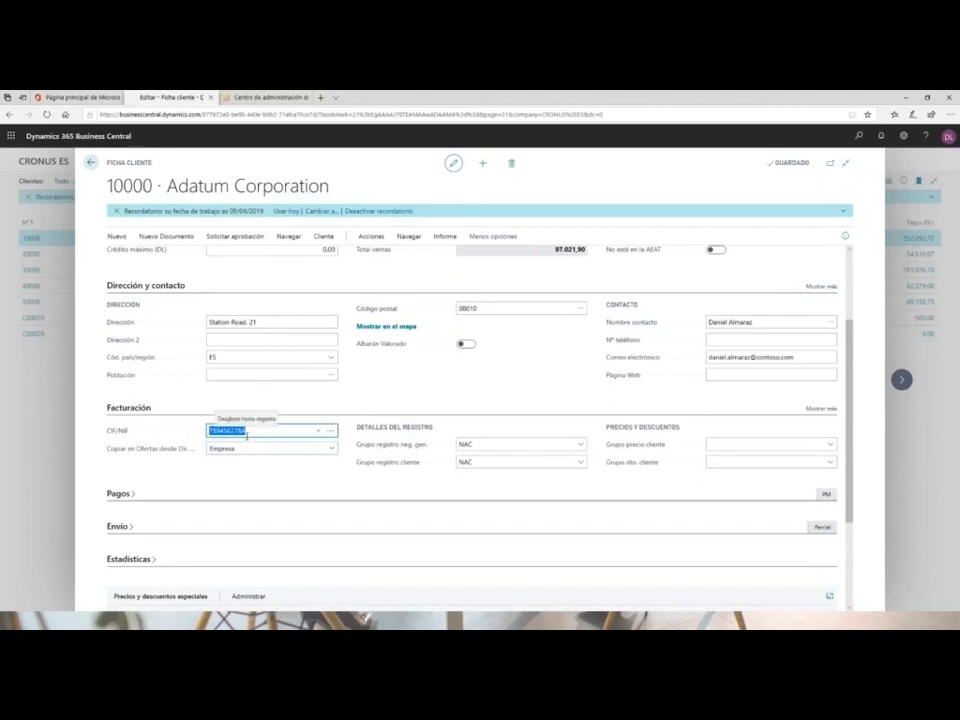
click(822, 411)
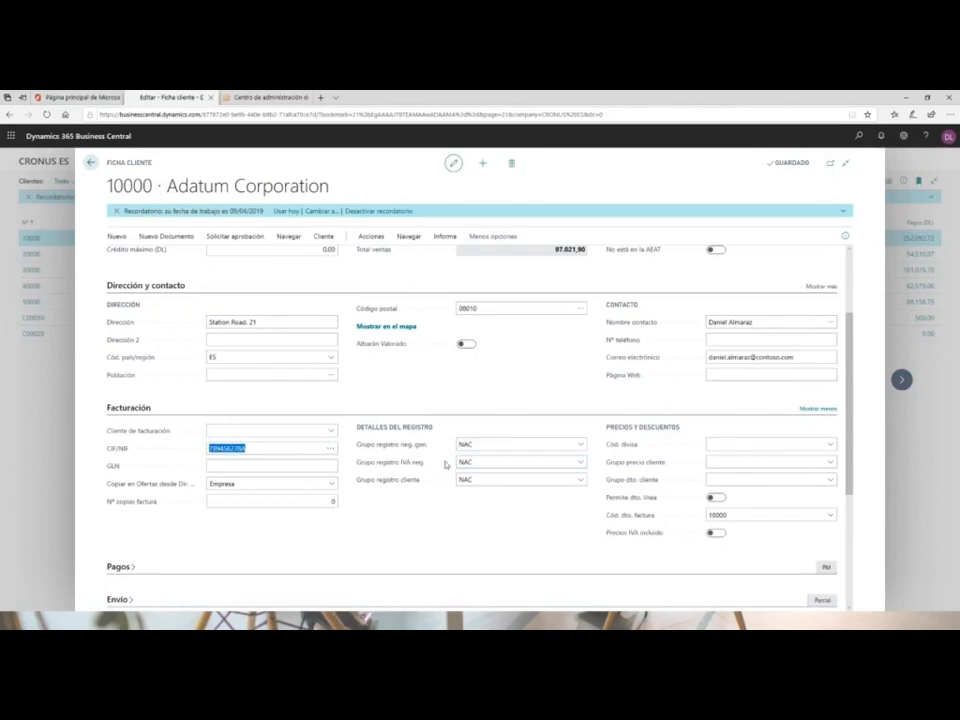
mouse_move(413, 452)
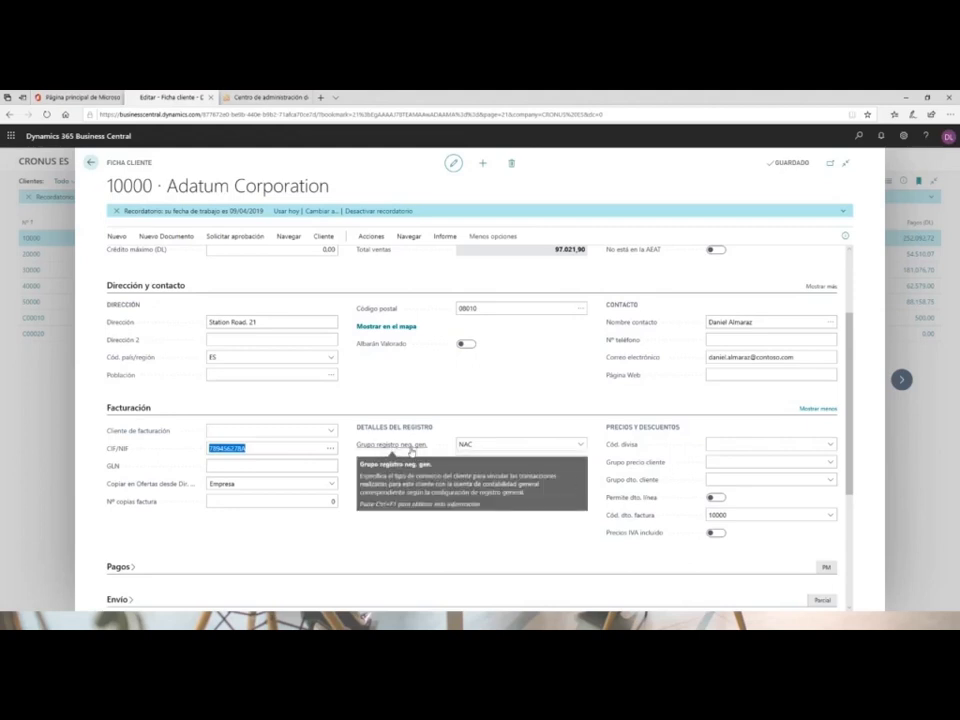
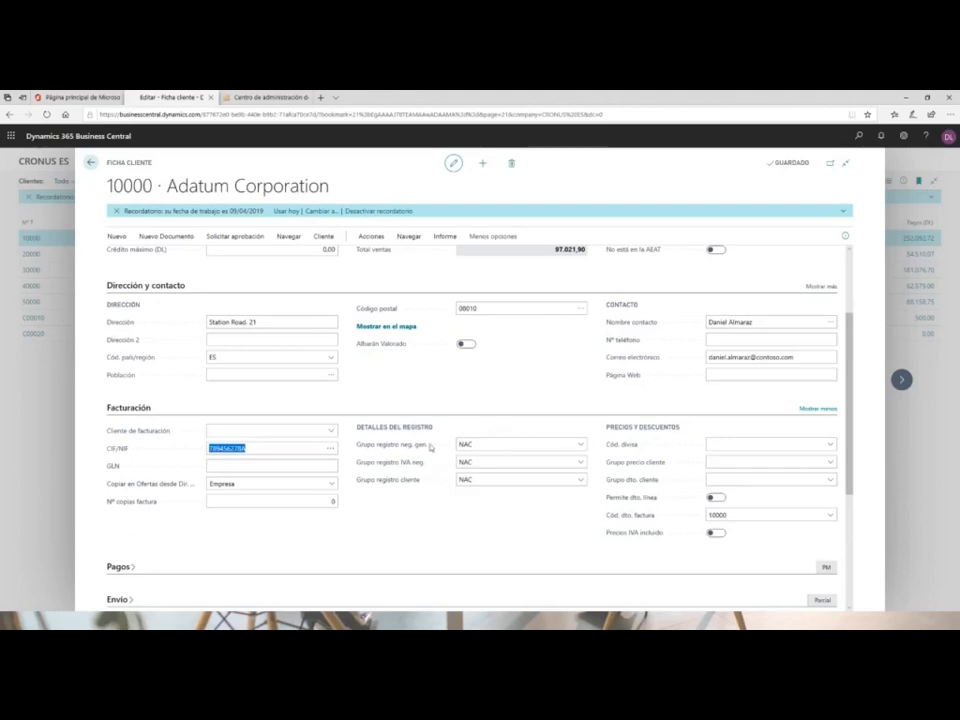
Examine the NAC general posting setup's sales accounts through the full list for Grupo registro neg. gen., and cancel the selection.
click(581, 447)
click(470, 444)
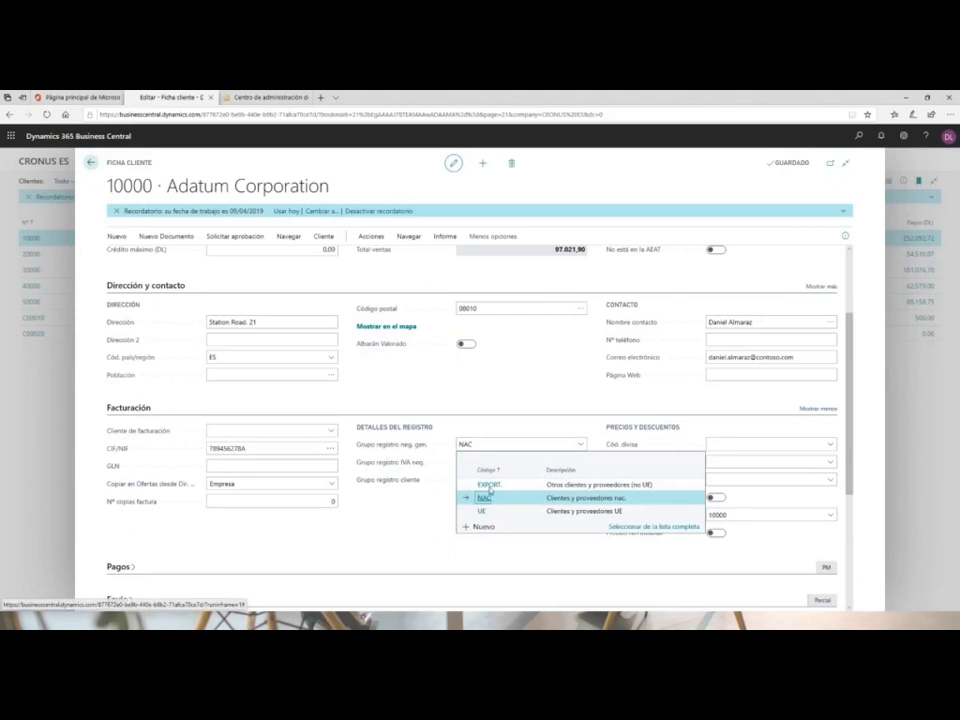
click(640, 527)
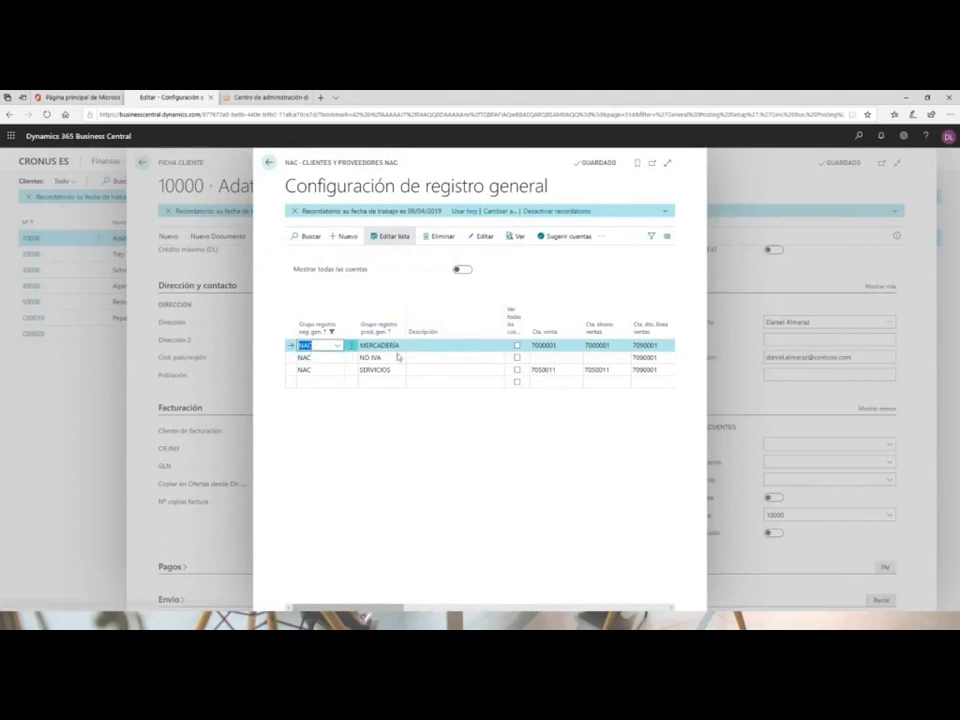
click(532, 345)
drag(532, 345, 559, 348)
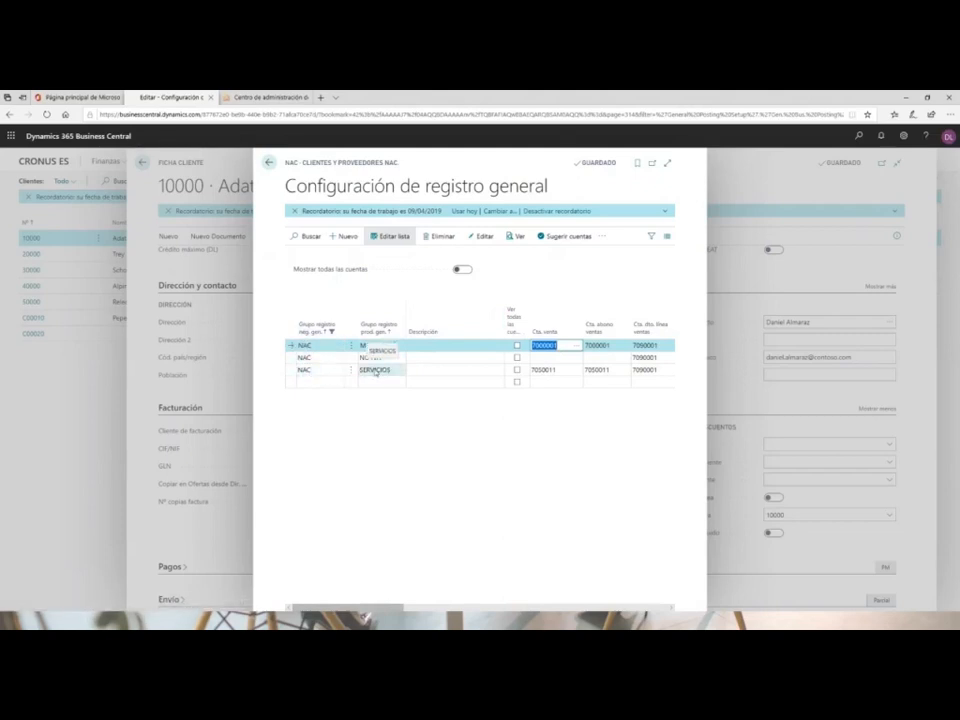
click(538, 369)
click(540, 372)
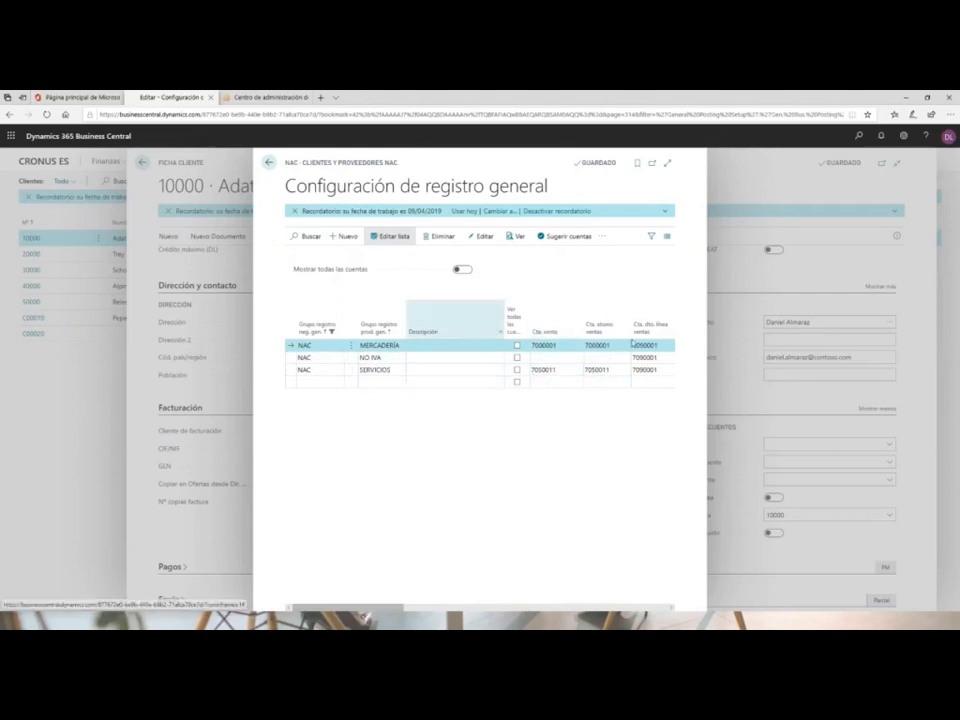
click(268, 166)
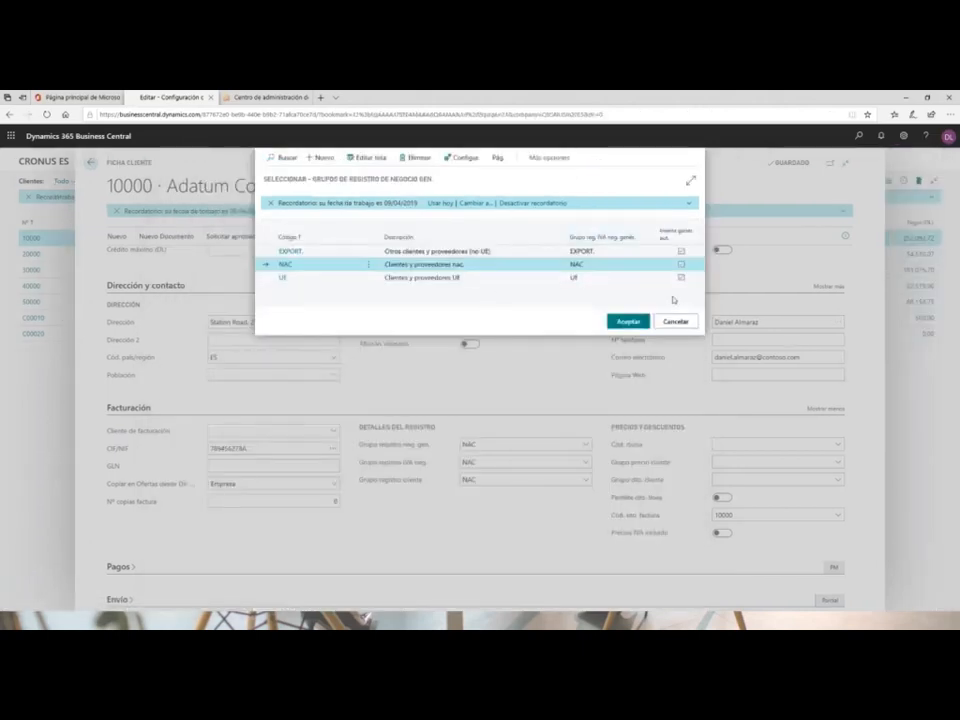
click(675, 321)
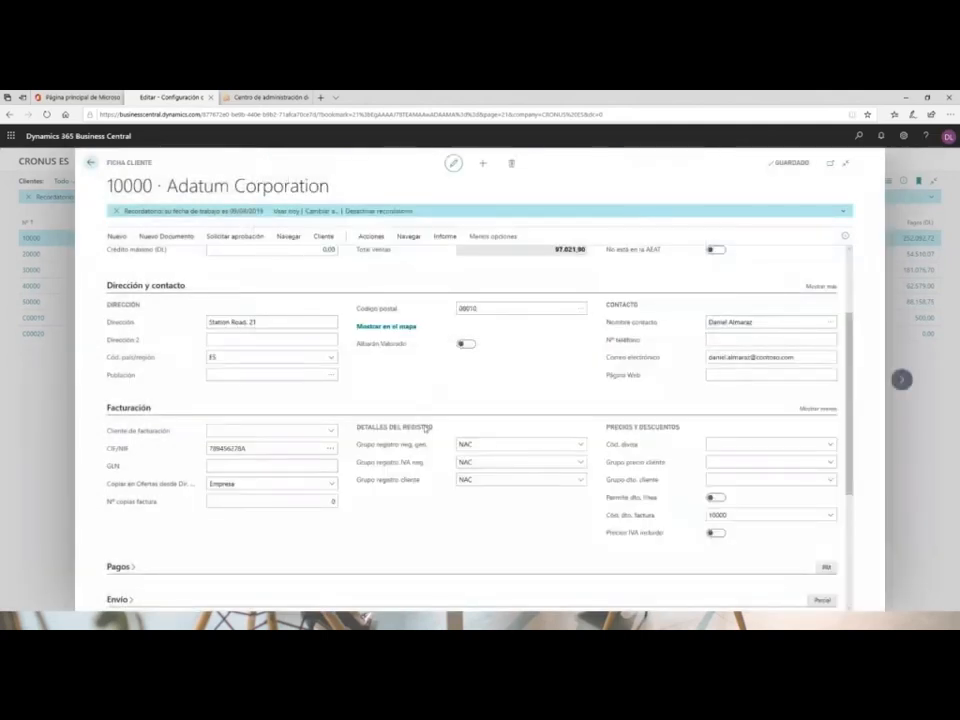
Review the customer posting groups and their accounts in the full list for Grupo registro cliente, and accept NAC.
mouse_move(420, 452)
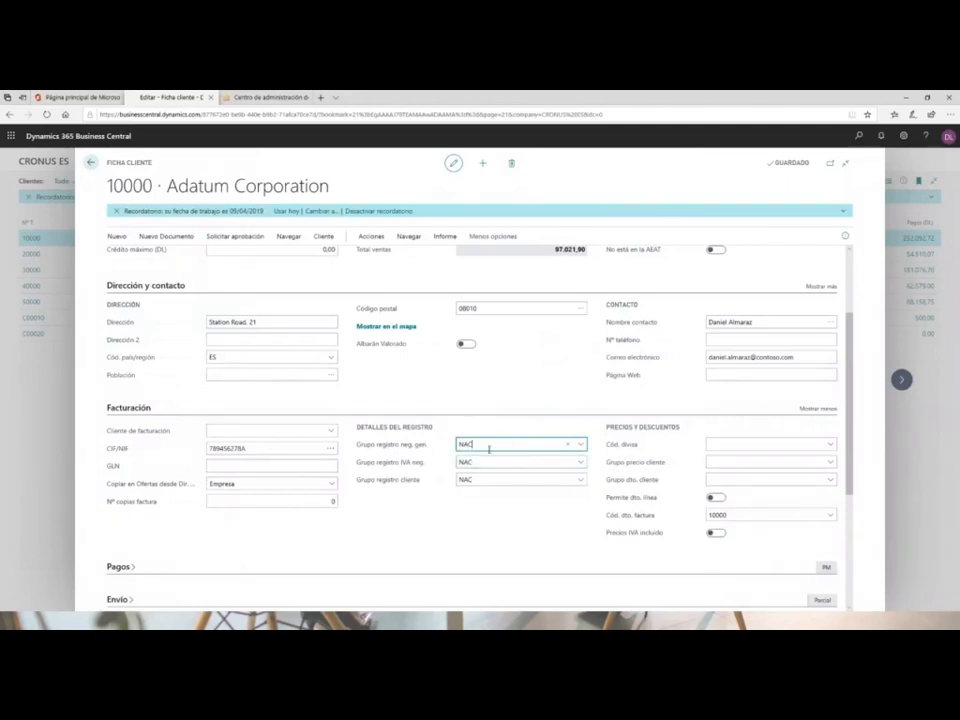
mouse_move(405, 479)
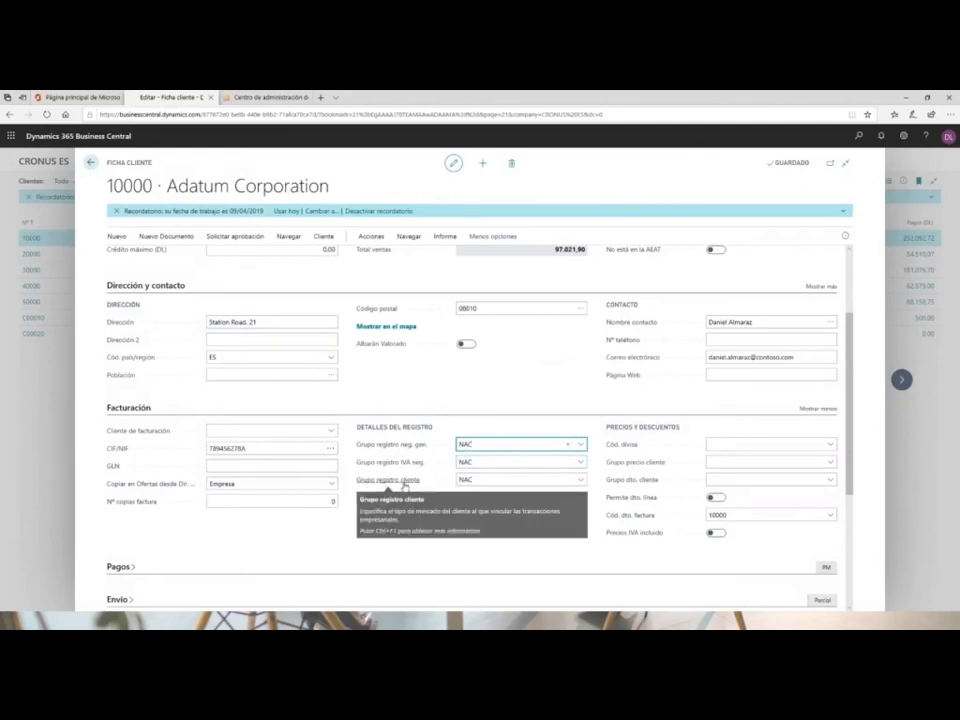
click(558, 480)
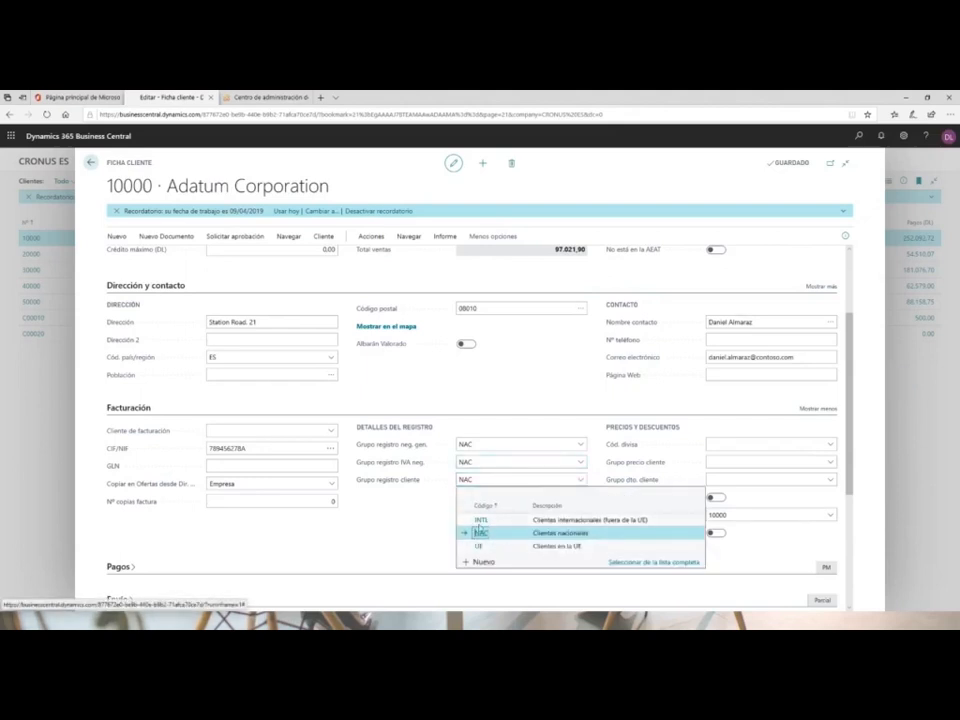
click(643, 563)
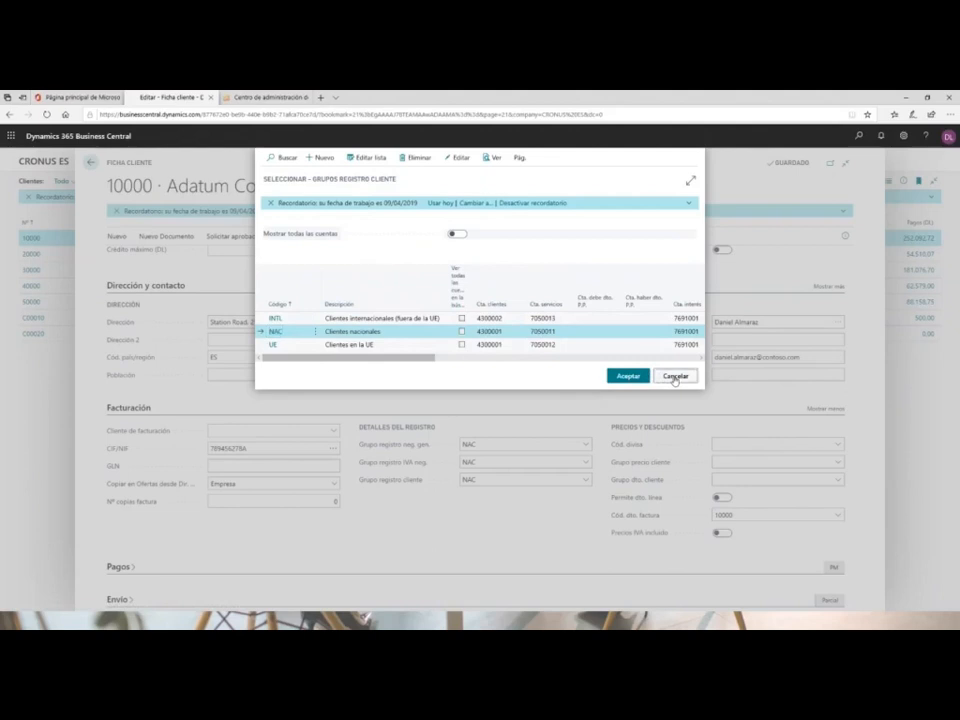
click(631, 376)
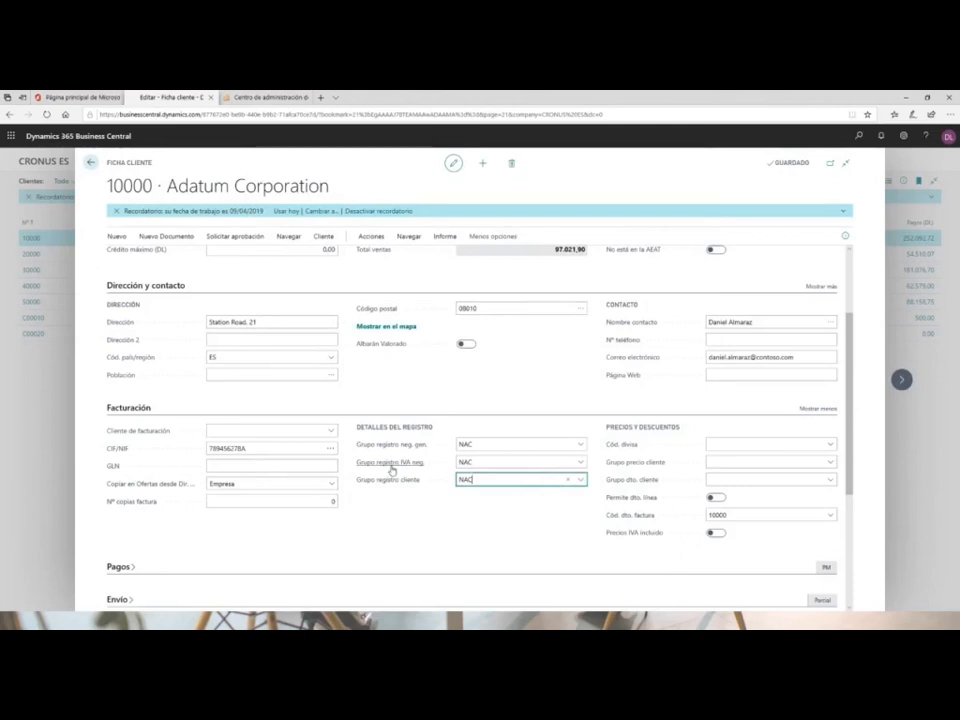
Examine the VAT posting setup of the NAC group through the full list for Grupo registro IVA neg., and cancel the selection.
mouse_move(418, 467)
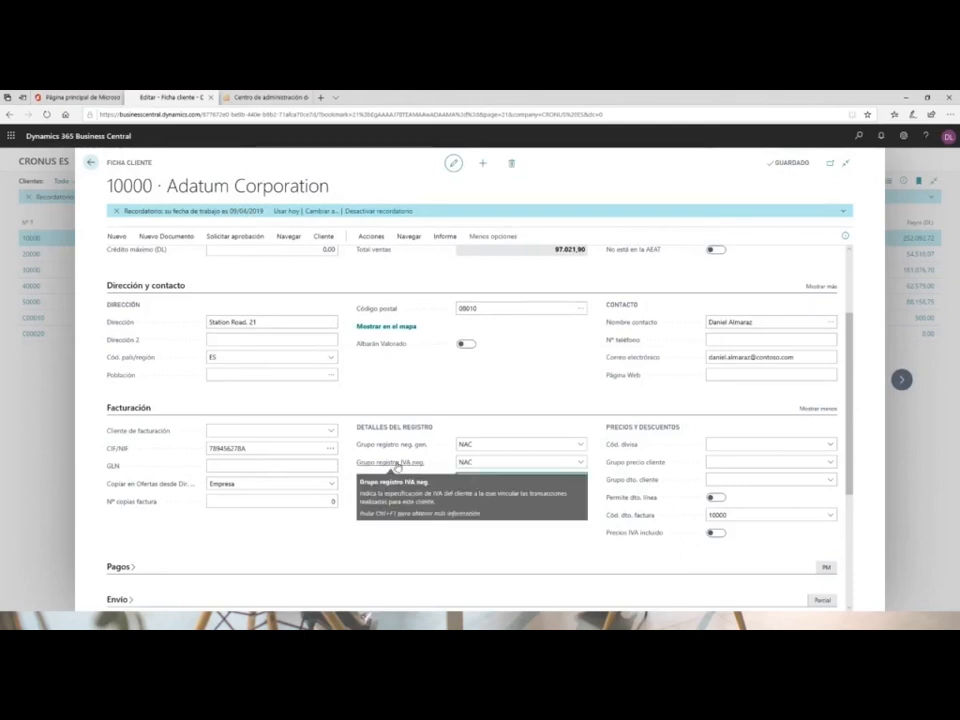
click(580, 463)
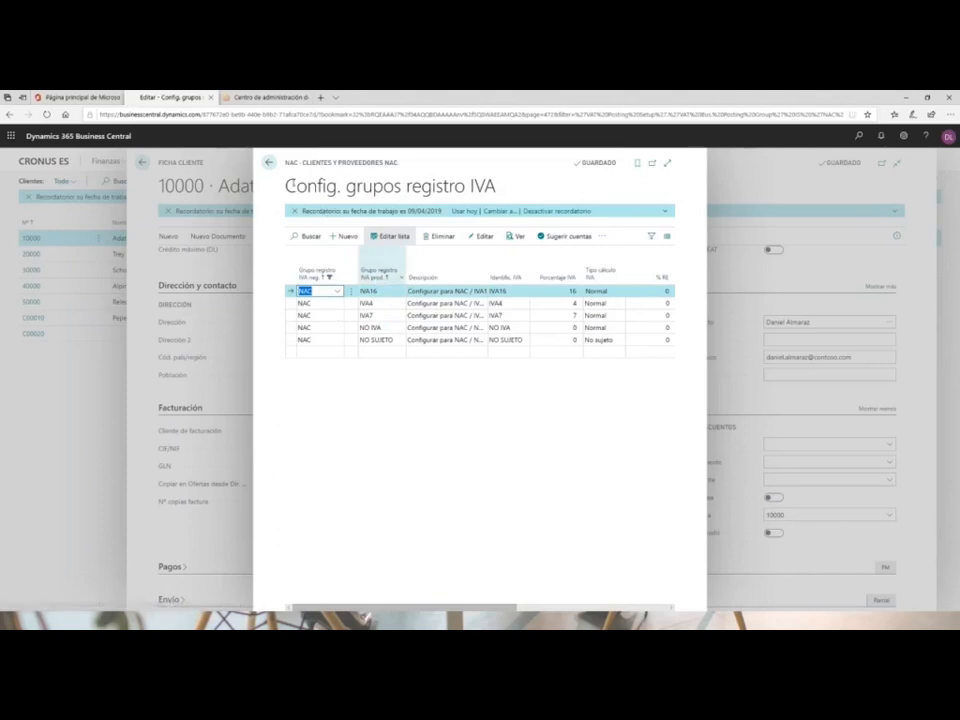
click(268, 168)
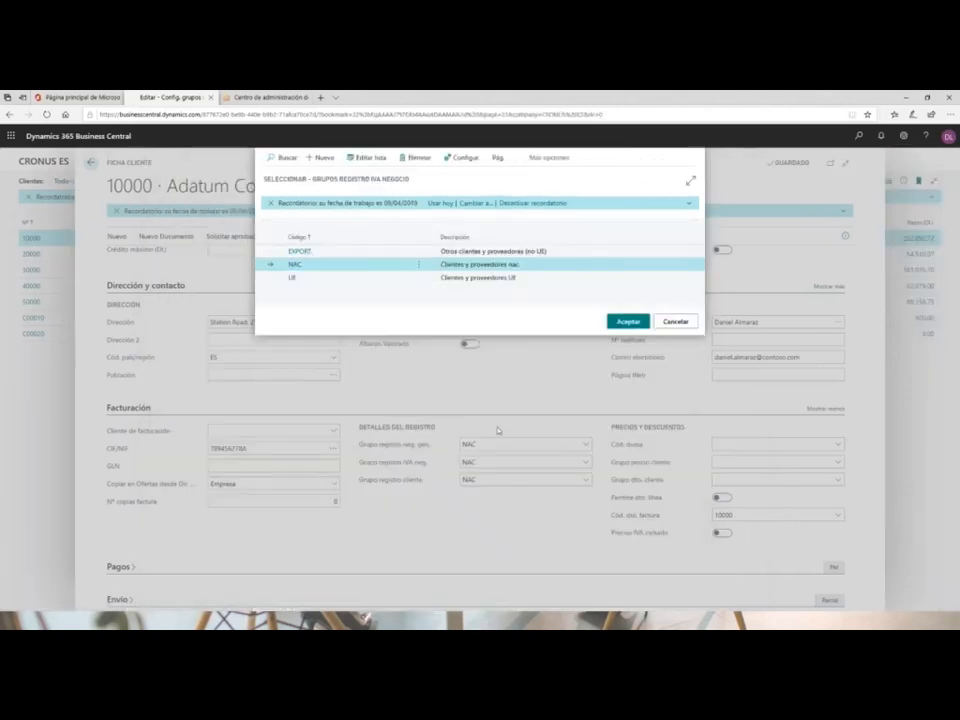
click(675, 321)
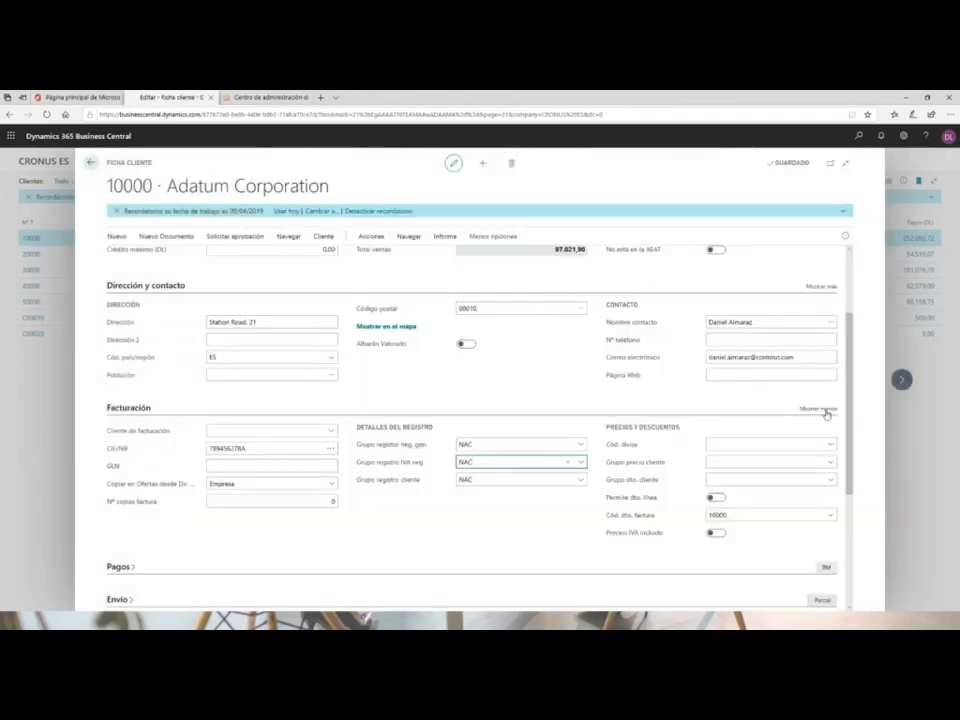
Expand Pagos with its additional fields and examine the available Cód. términos pago and Cód. forma pago options without changing them.
drag(842, 427, 848, 506)
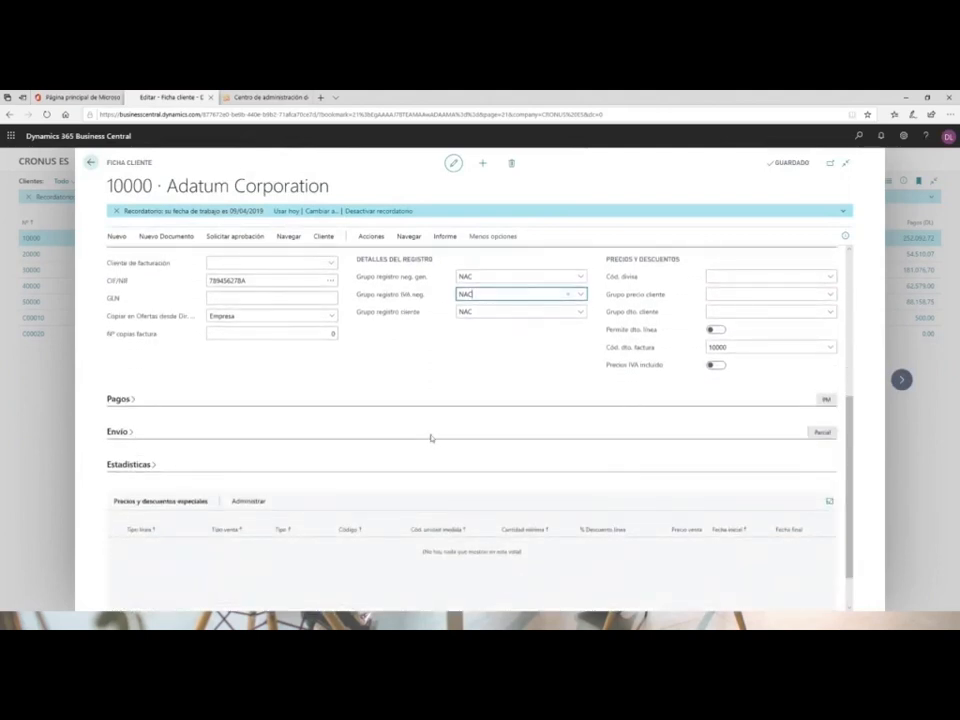
click(118, 399)
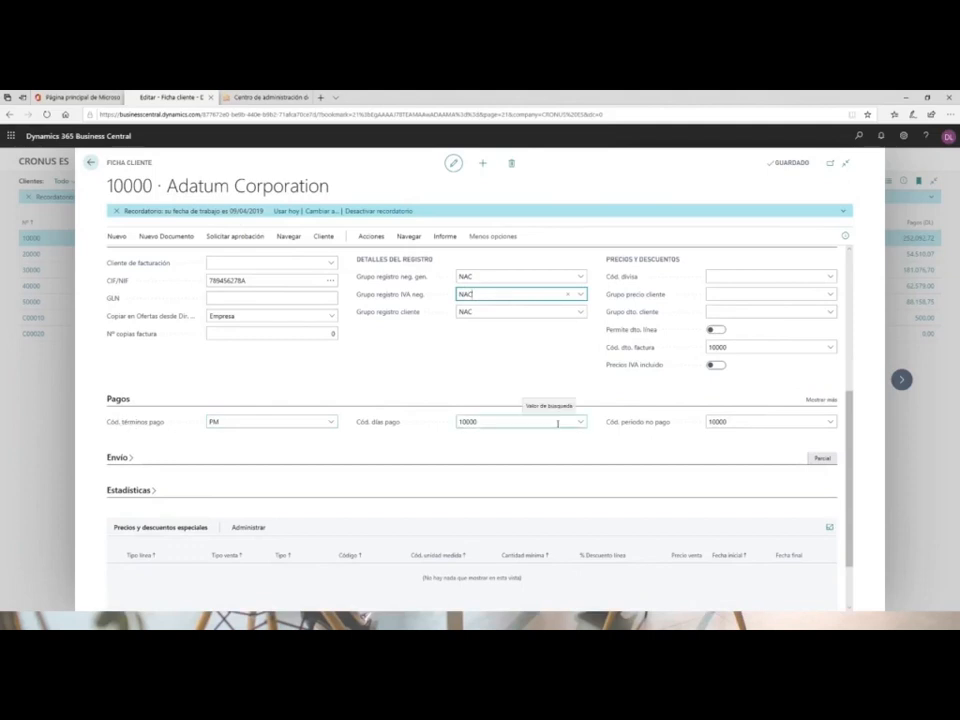
click(820, 400)
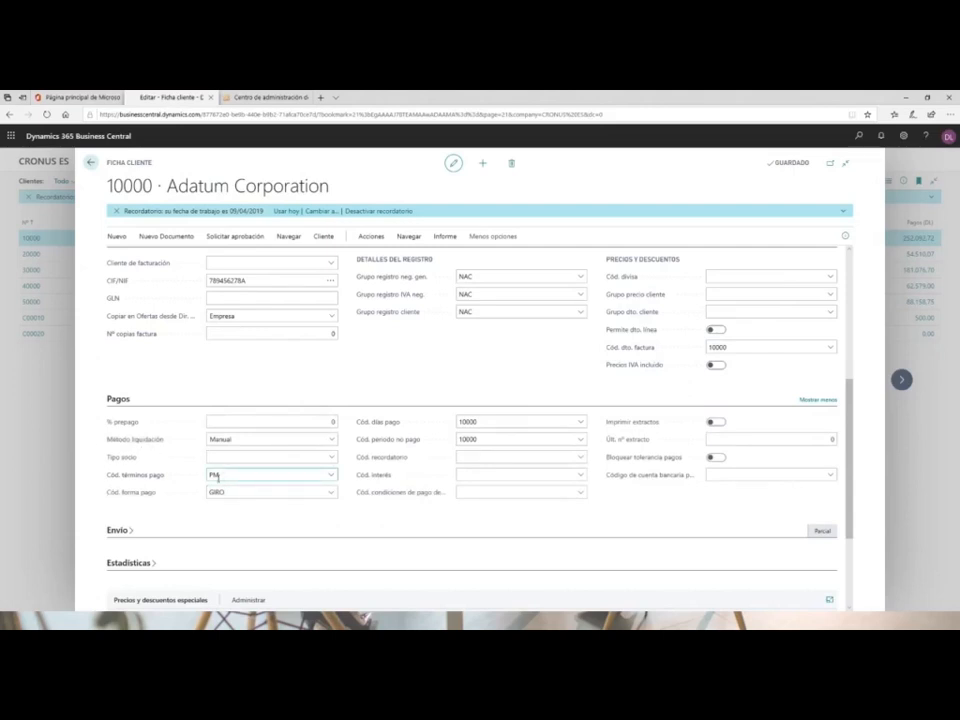
click(331, 475)
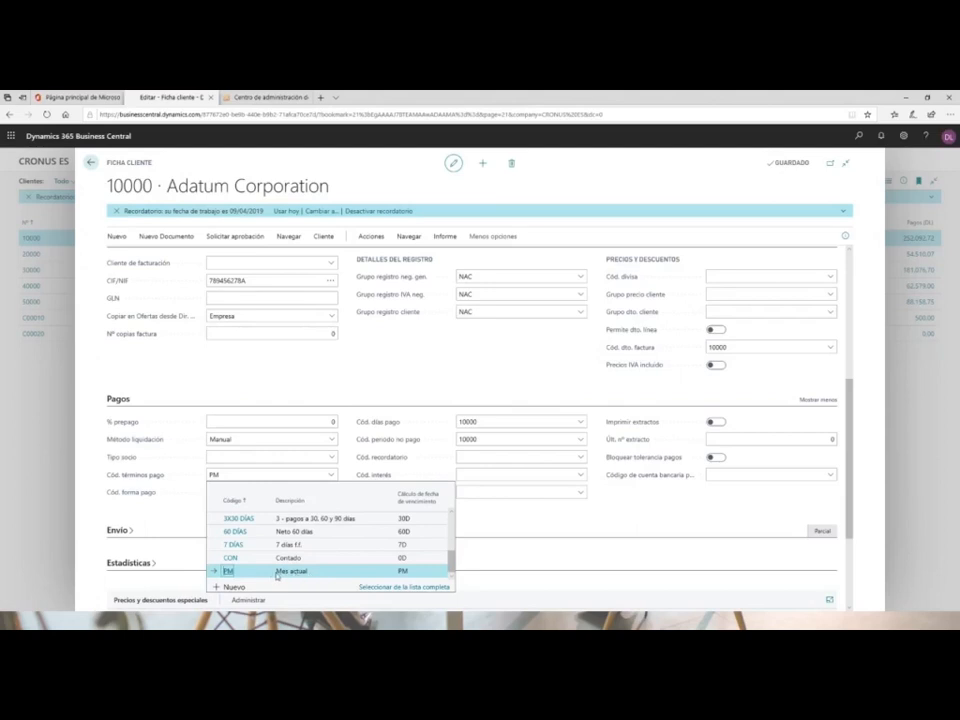
click(160, 498)
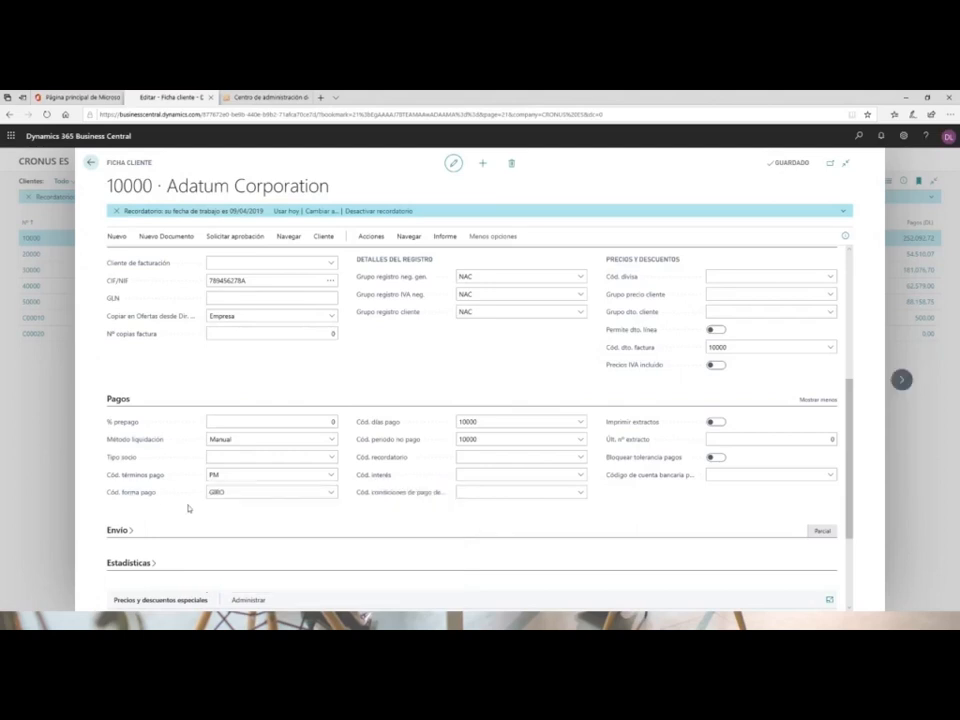
click(331, 492)
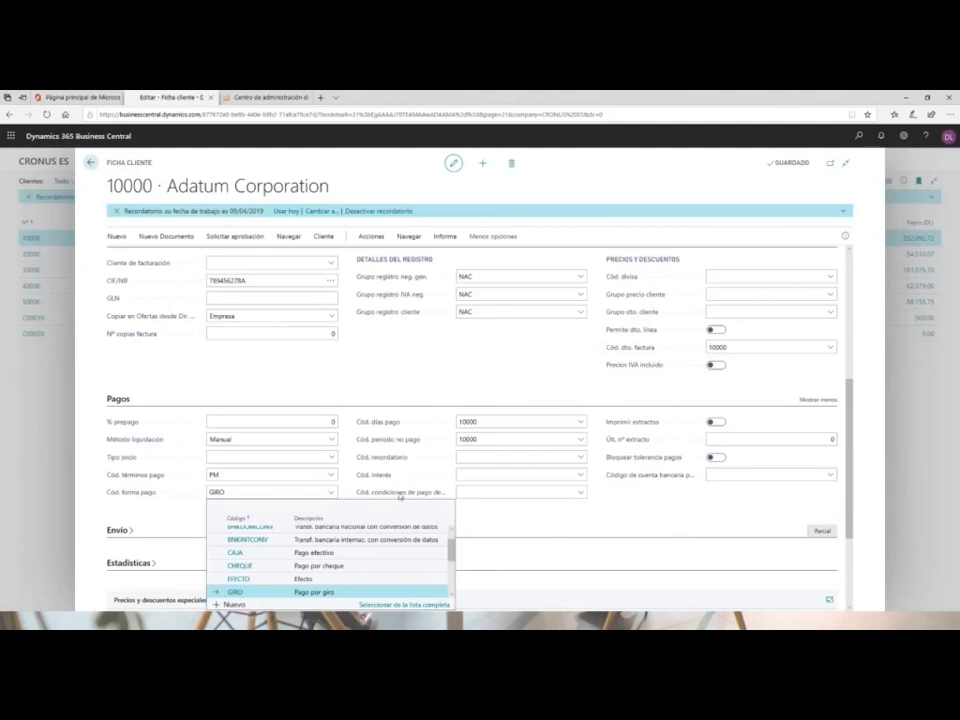
click(816, 529)
Review the customer card's related pages, including Bancos, and return to the customer list.
drag(850, 515, 858, 572)
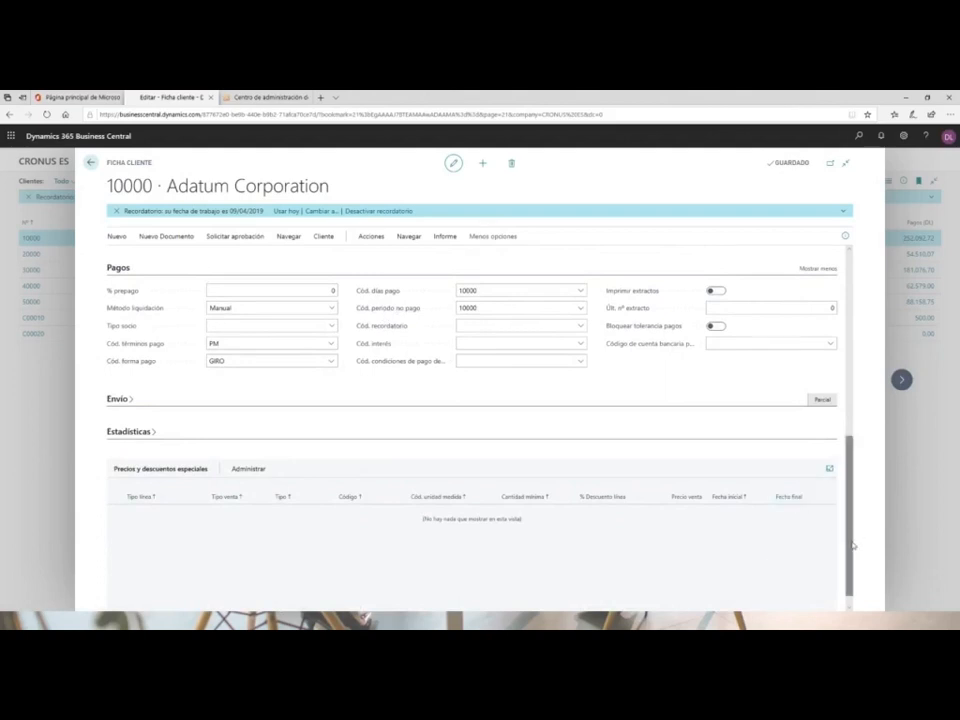
drag(853, 536, 840, 359)
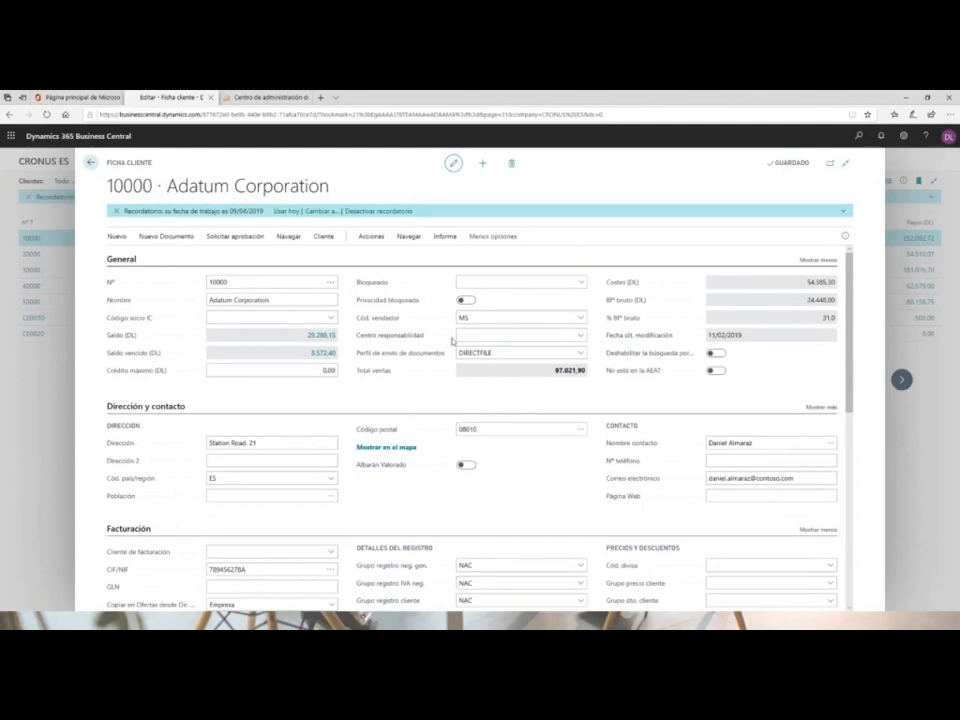
click(324, 240)
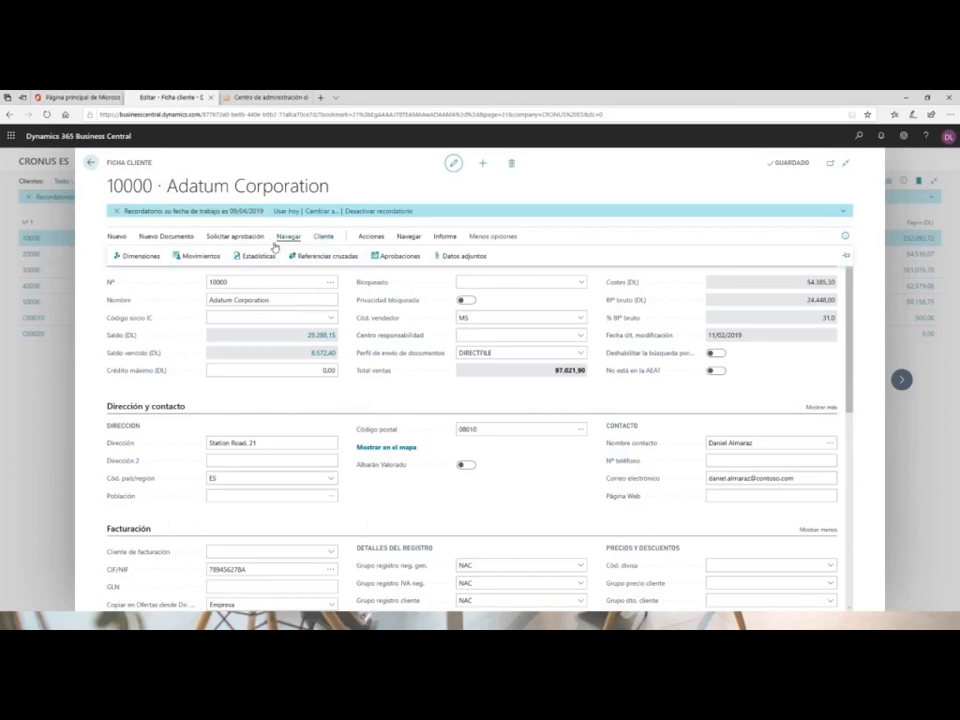
click(286, 244)
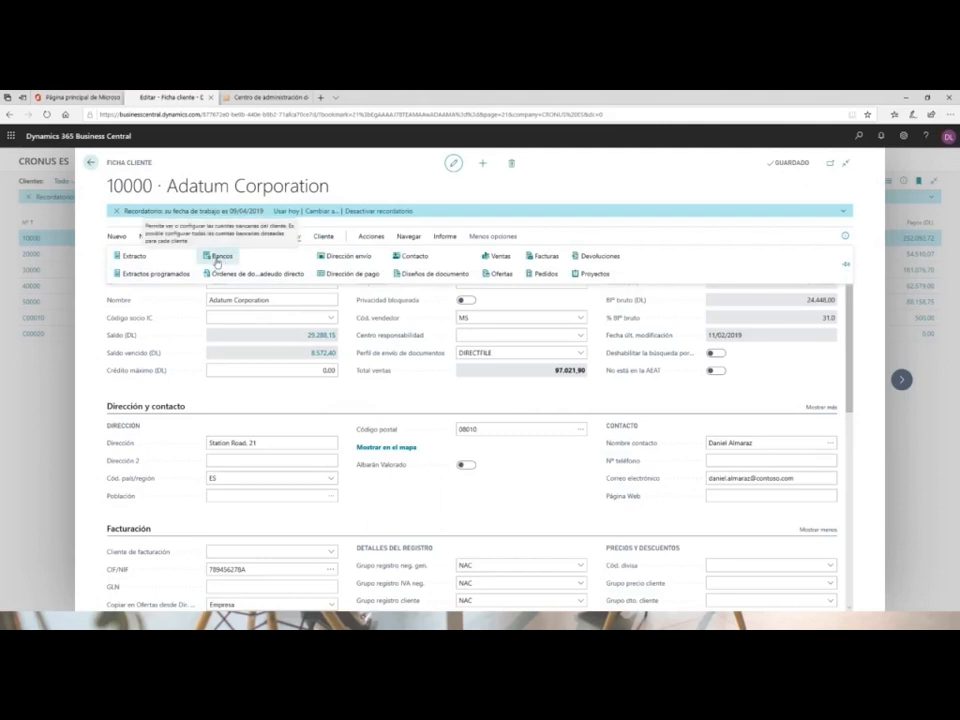
click(216, 261)
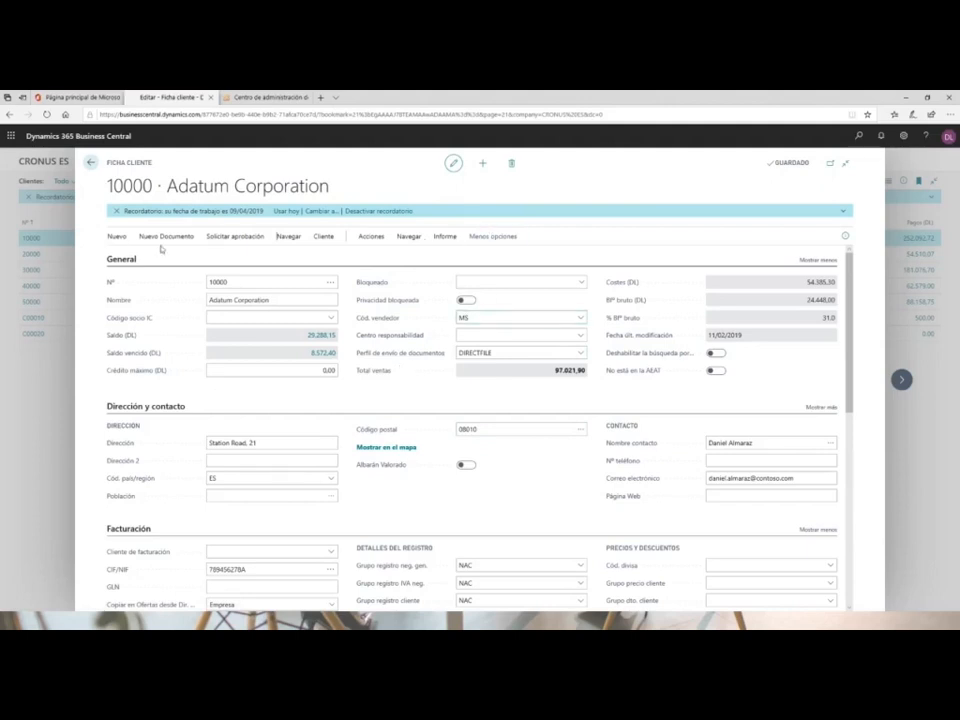
click(288, 236)
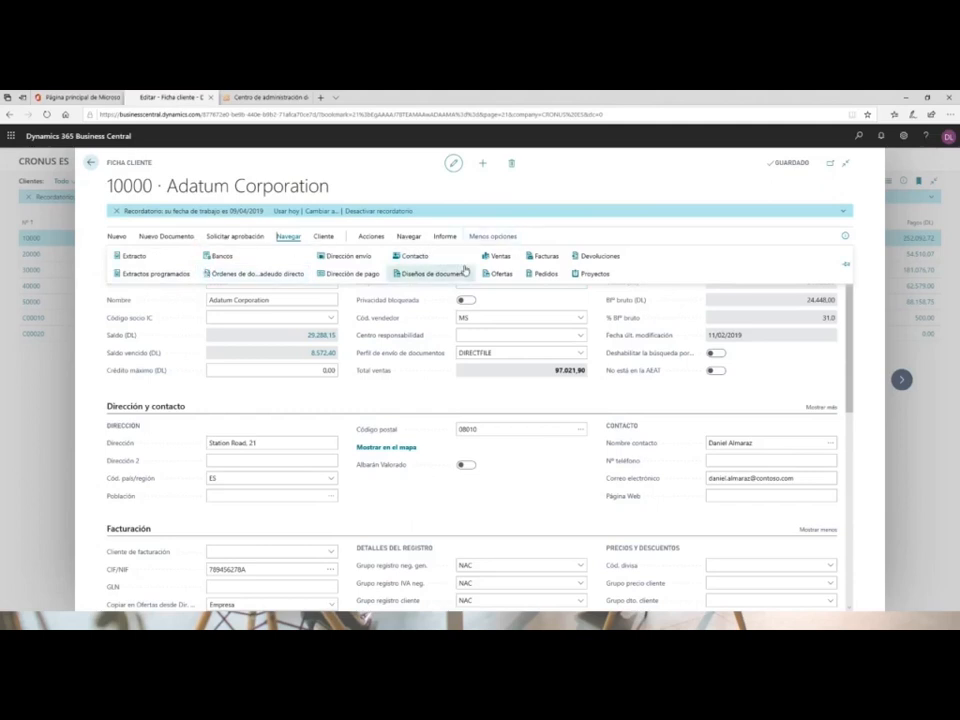
click(89, 167)
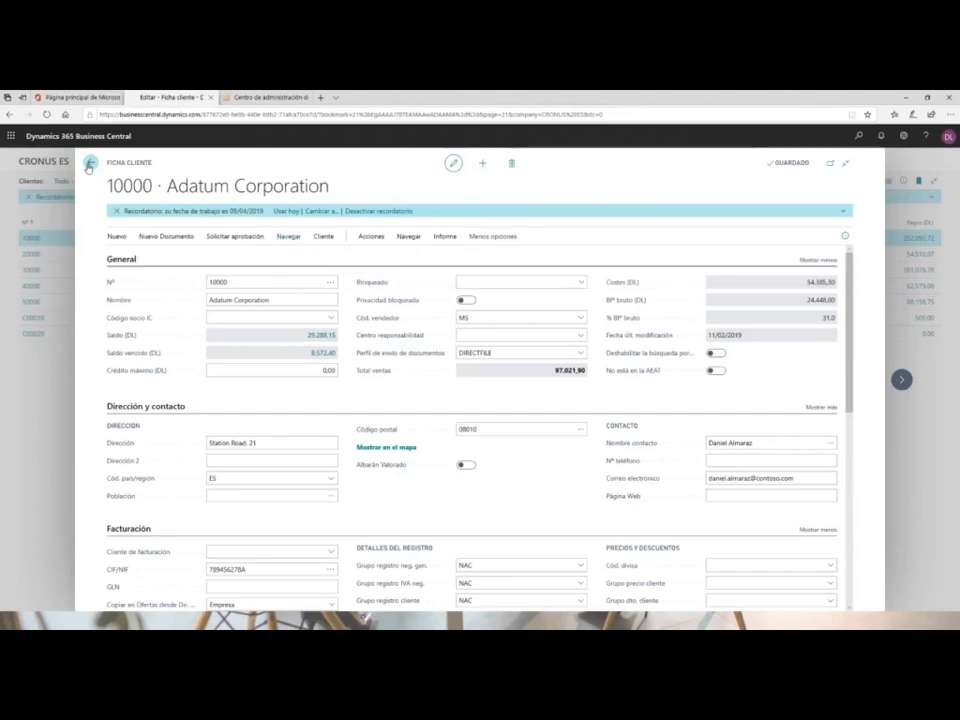
click(89, 167)
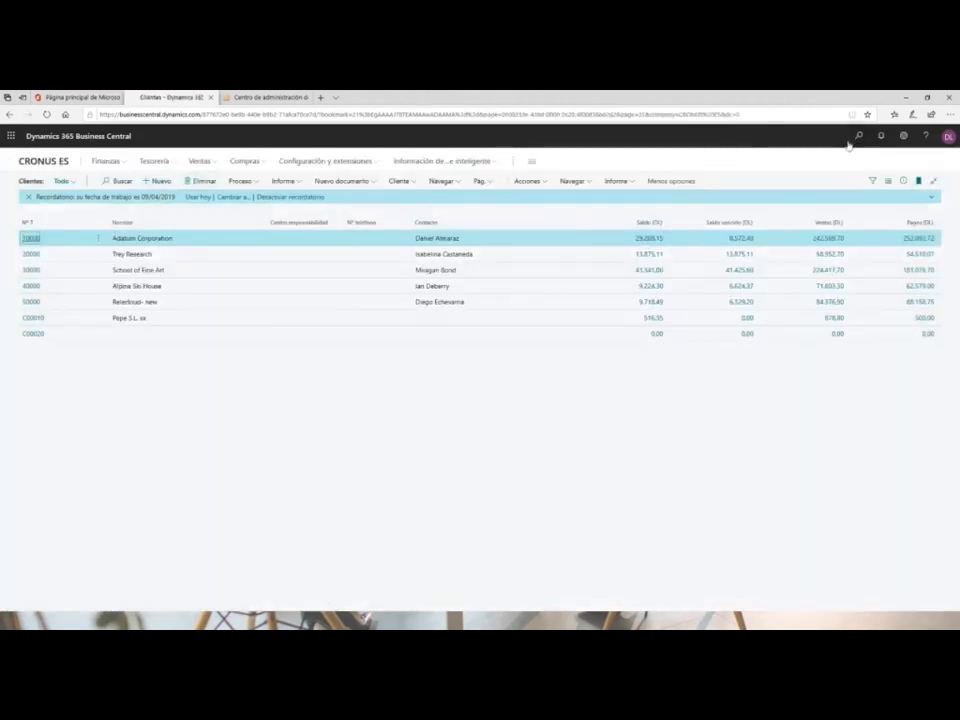
Search for "produc" and open the Productos list.
key(alt+q)
text(e)
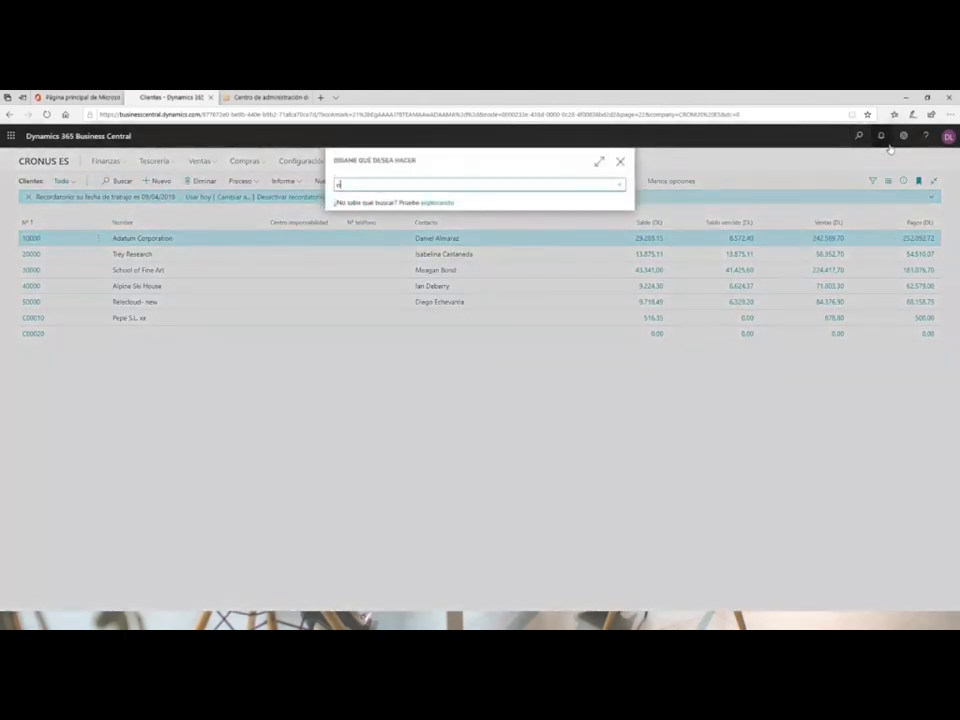
text(onfi)
text(c)
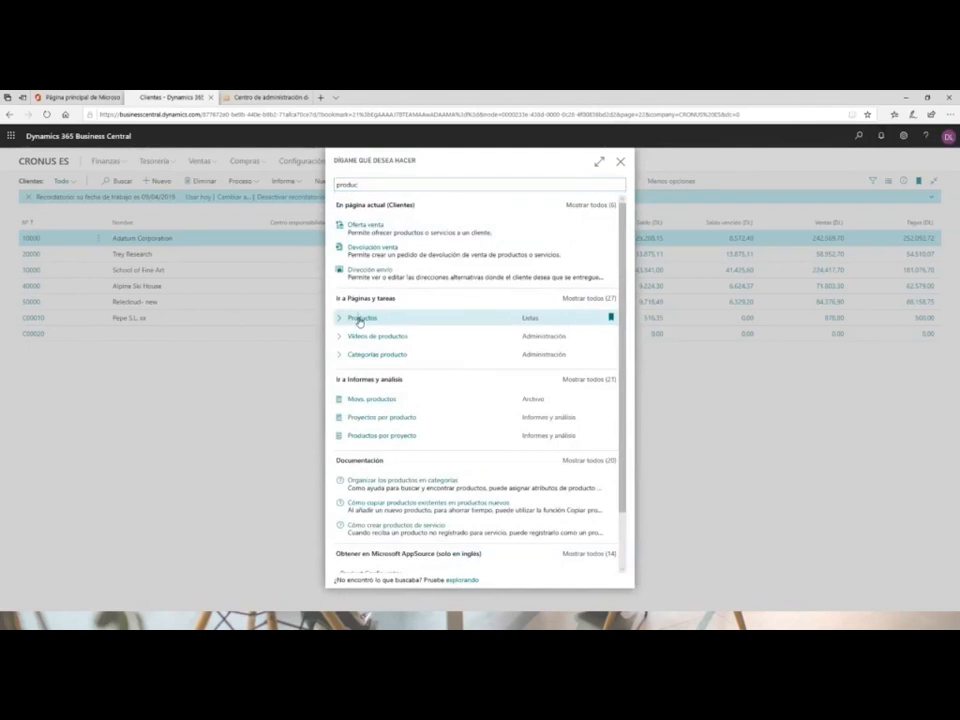
click(359, 318)
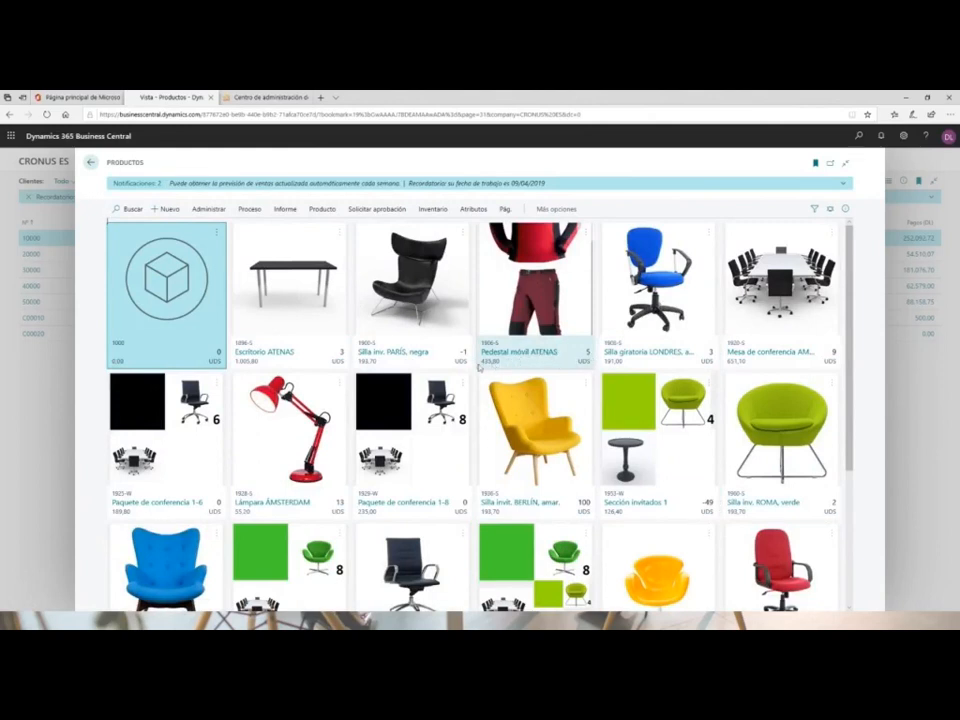
Look over the product tiles and switch the Productos page to the Lista view.
scroll(843, 390, down, 3)
scroll(849, 381, up, 3)
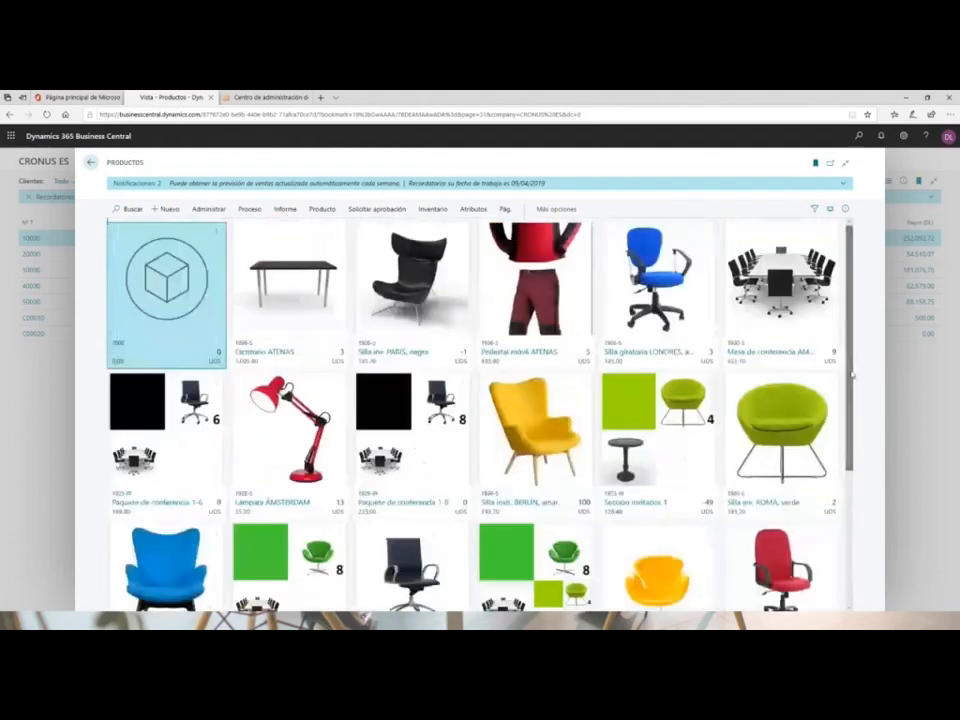
click(828, 209)
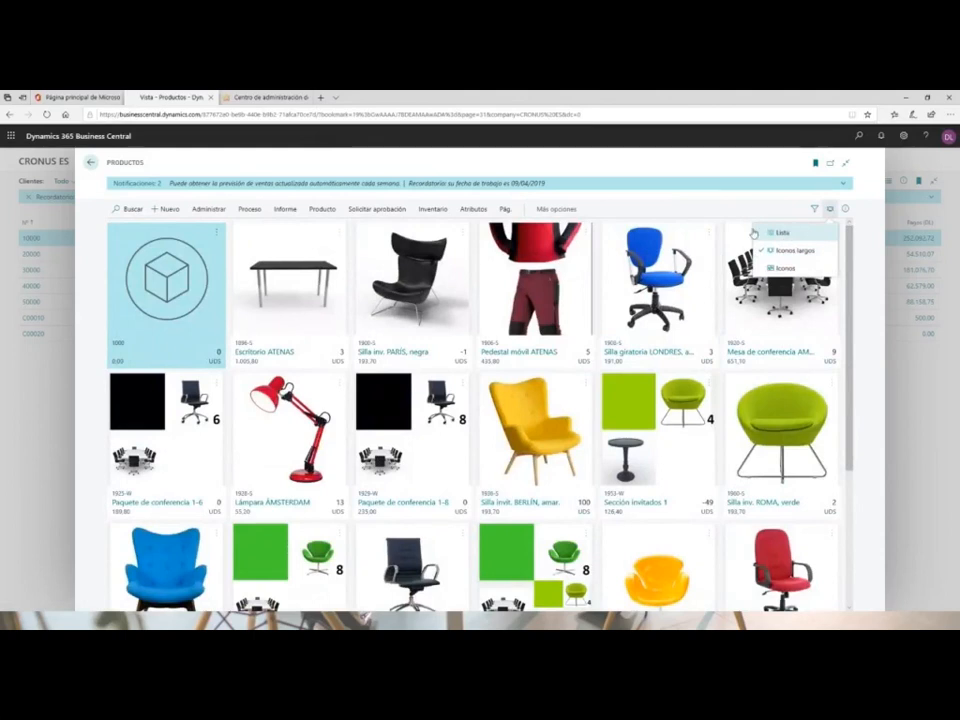
click(754, 233)
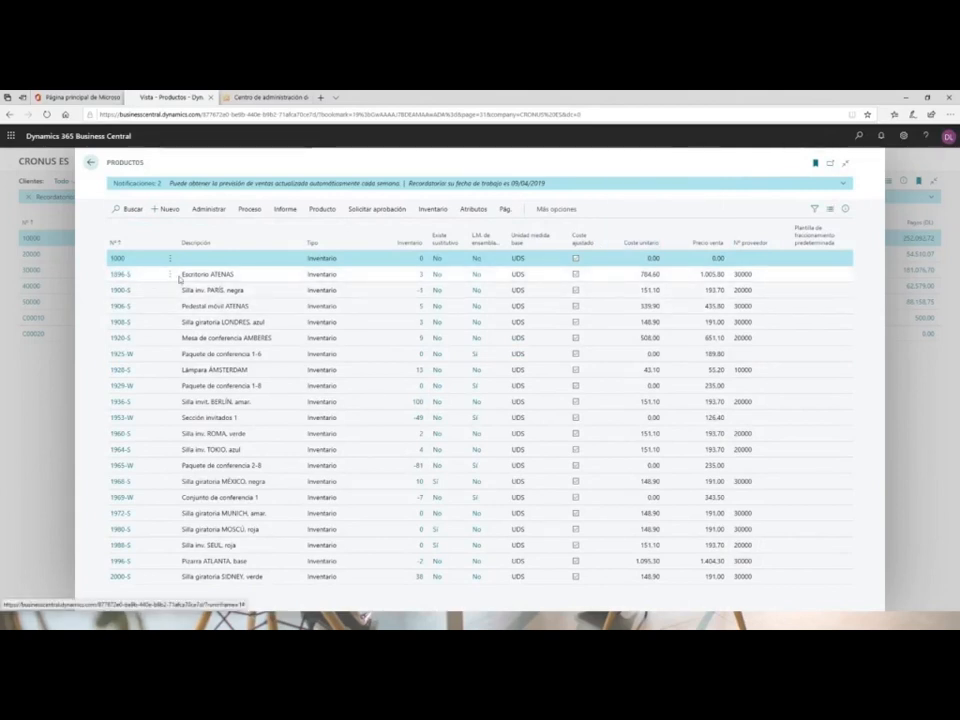
Open the product card of 1896-S Escritorio ATENAS and examine the Tipo options, keeping Inventario.
click(121, 276)
click(121, 276)
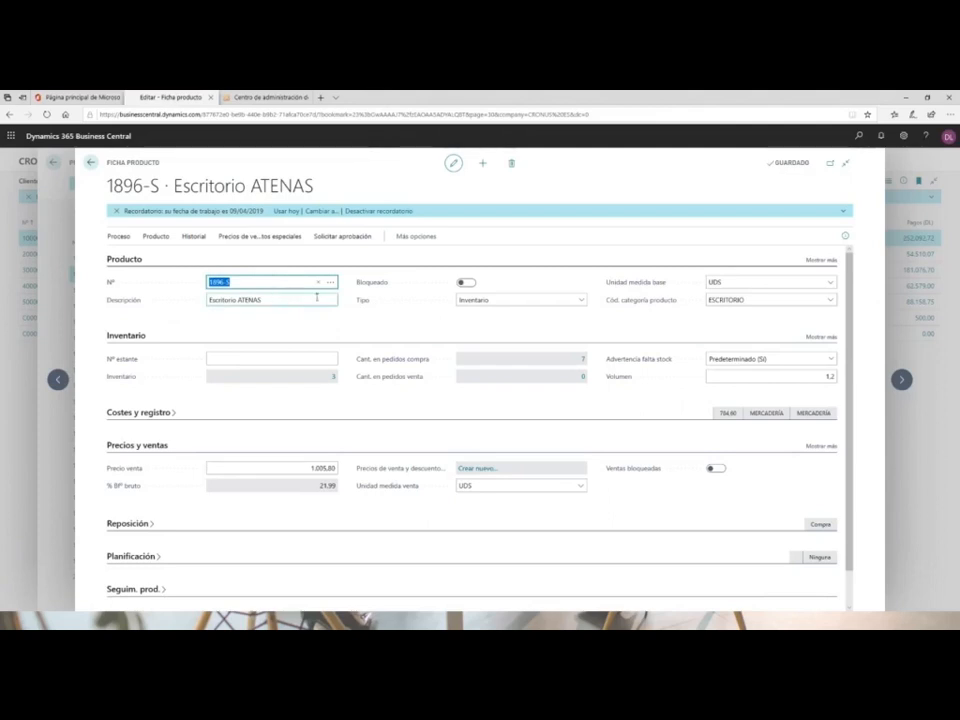
click(581, 299)
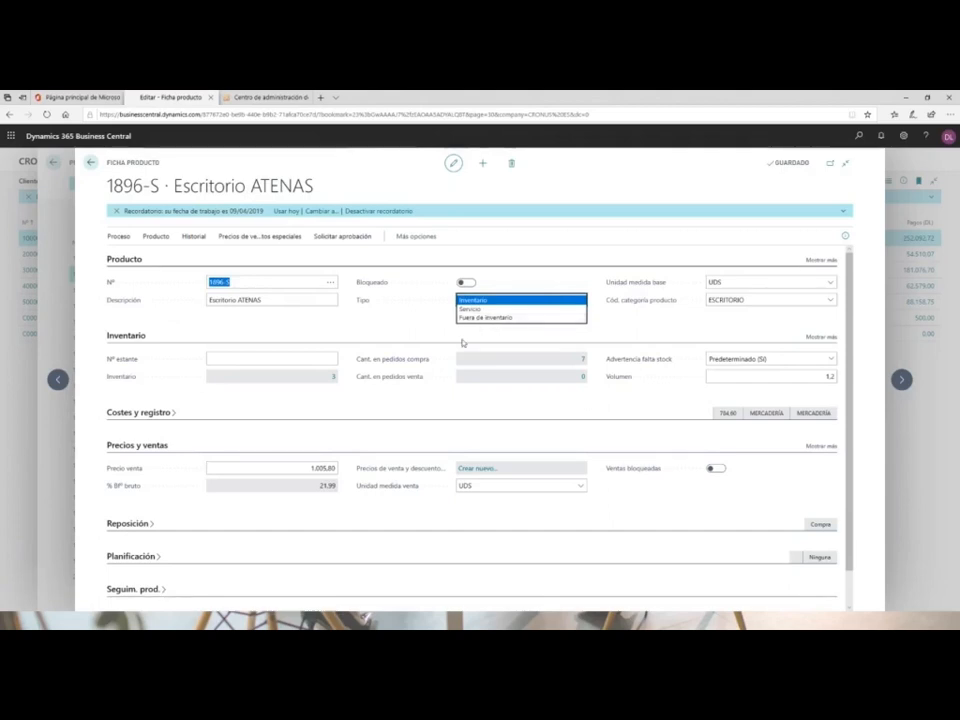
click(374, 334)
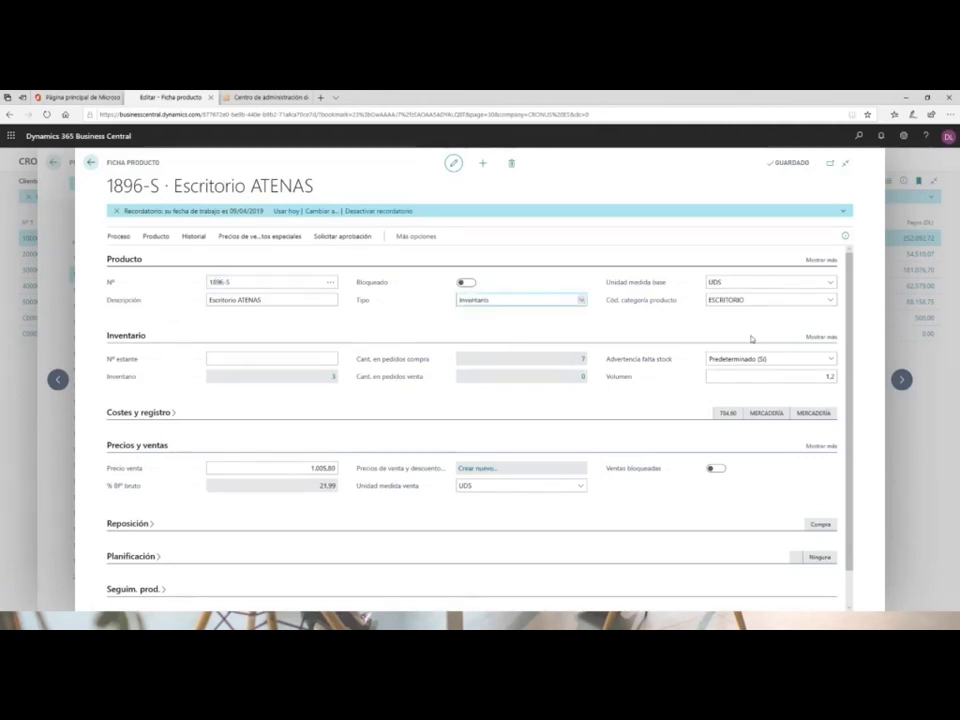
Show the additional fields of the Producto section and examine the units available for Unidad medida base.
click(821, 261)
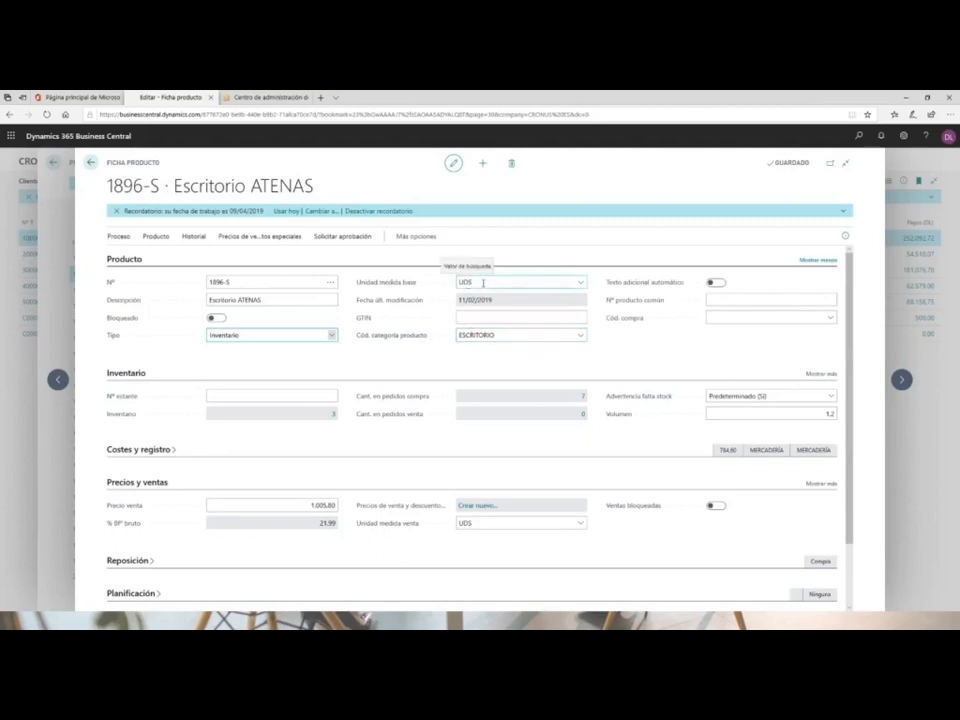
click(576, 284)
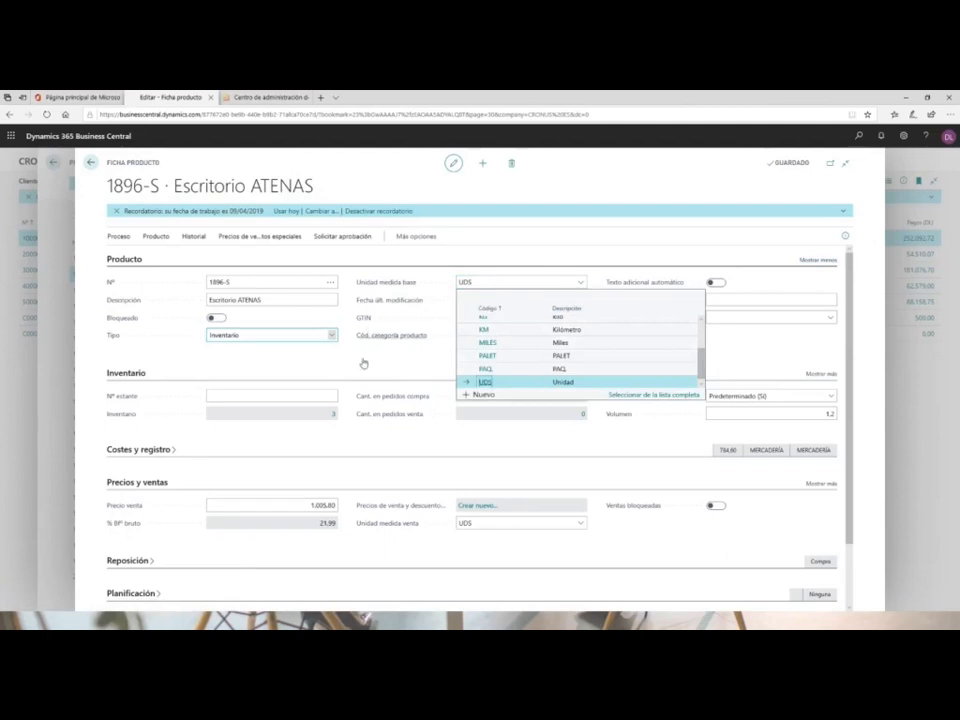
click(443, 372)
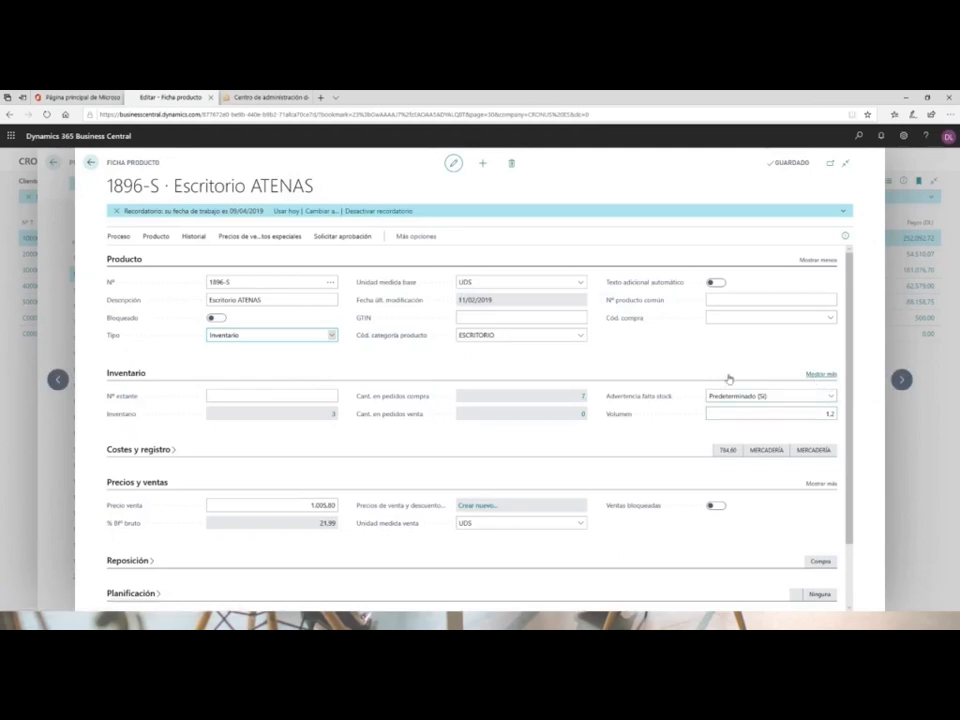
Show the additional Inventario fields, including Evitar inventario negativo, and expand Costes y registro to examine the costing and posting details.
click(820, 373)
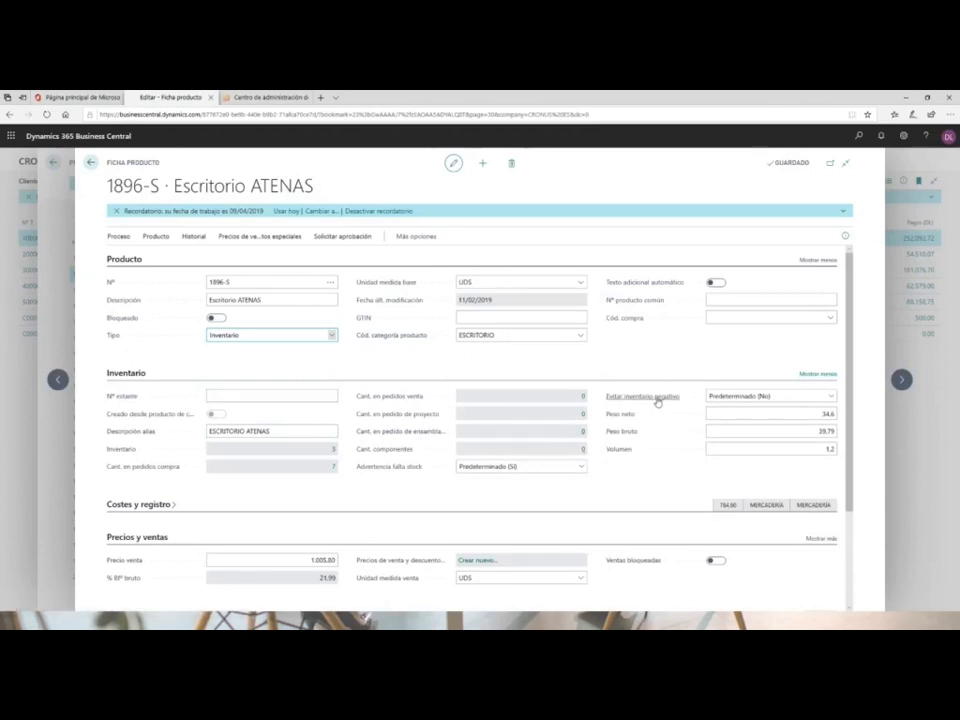
mouse_move(666, 399)
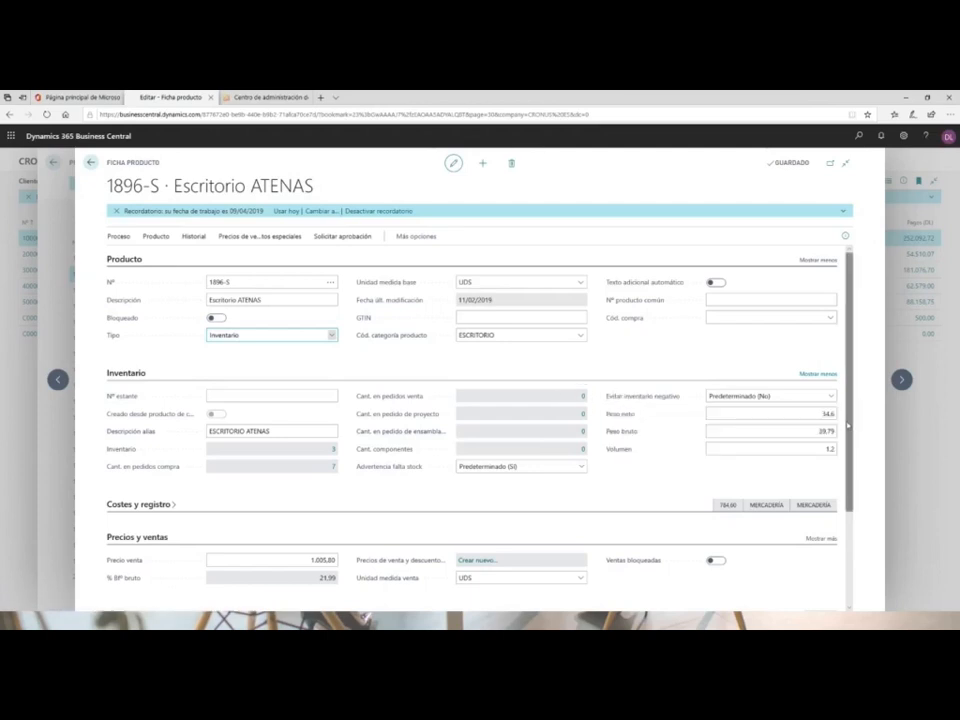
drag(851, 433, 843, 485)
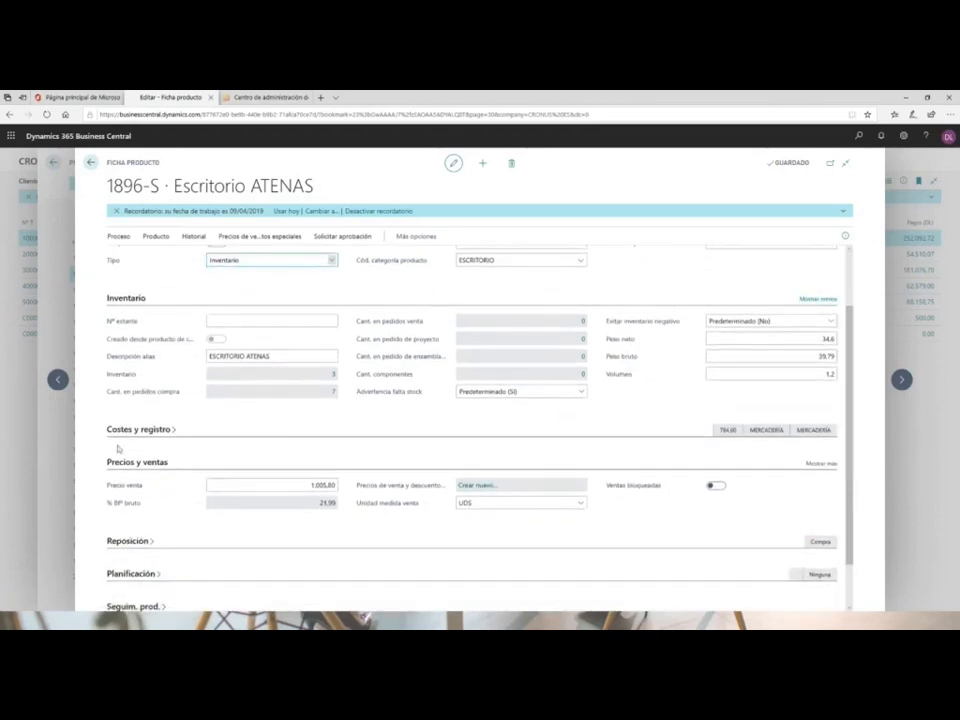
click(212, 433)
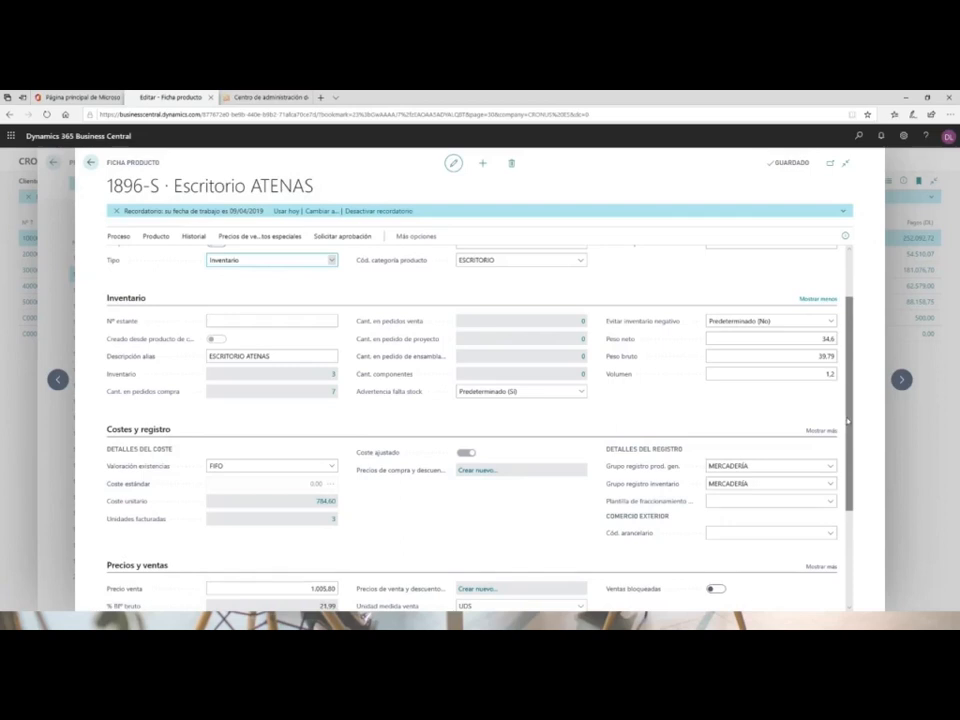
drag(849, 431, 849, 505)
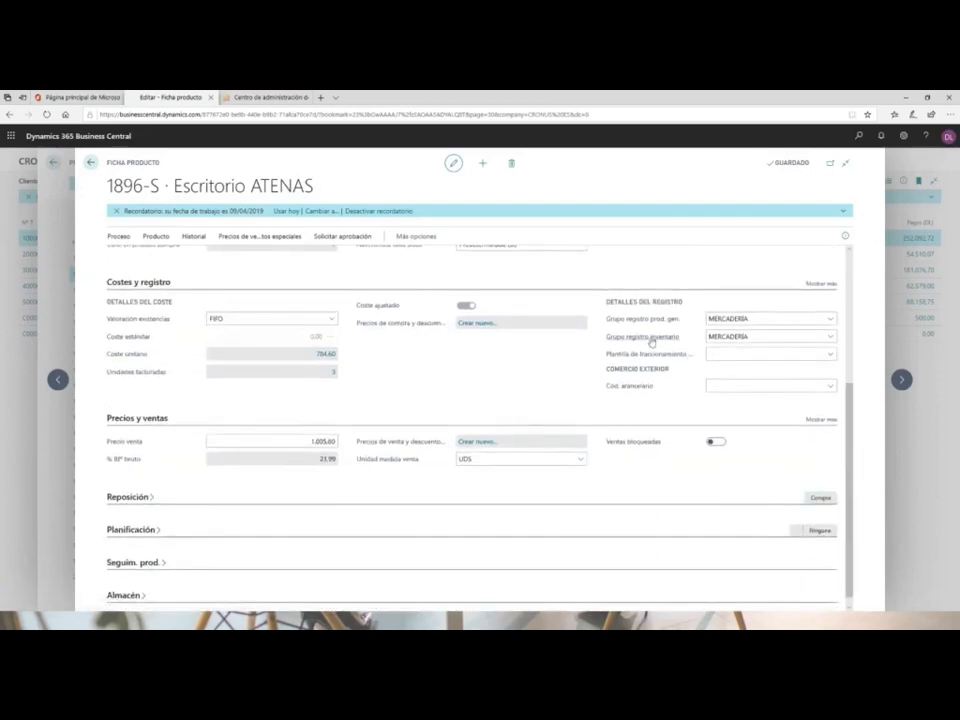
Examine the posting groups in Costes y registro and the price fields in Precios y ventas on the product card.
mouse_move(653, 335)
click(273, 440)
scroll(279, 565, down, 1)
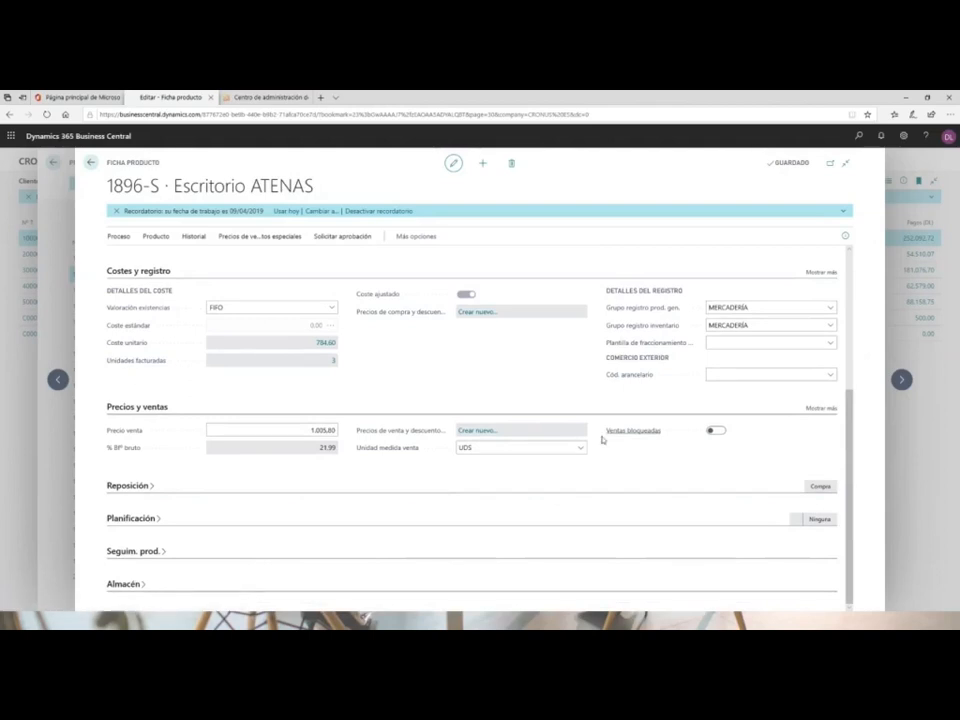
drag(851, 516, 845, 334)
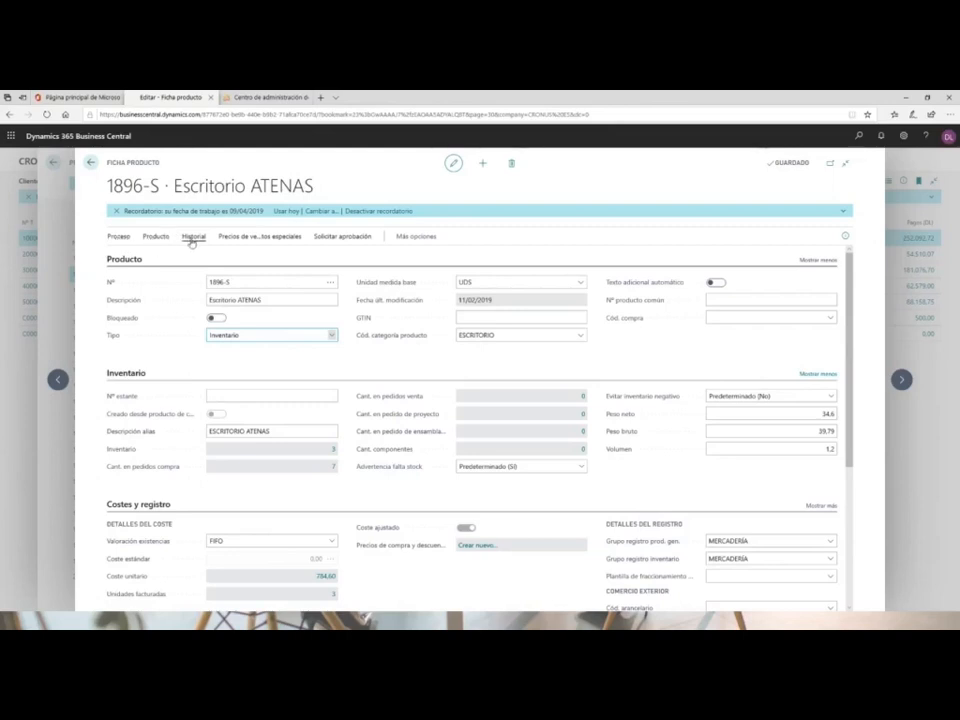
Open the special sales prices for product 1896-S, examine the Tipo venta options, and return to the product card.
click(260, 238)
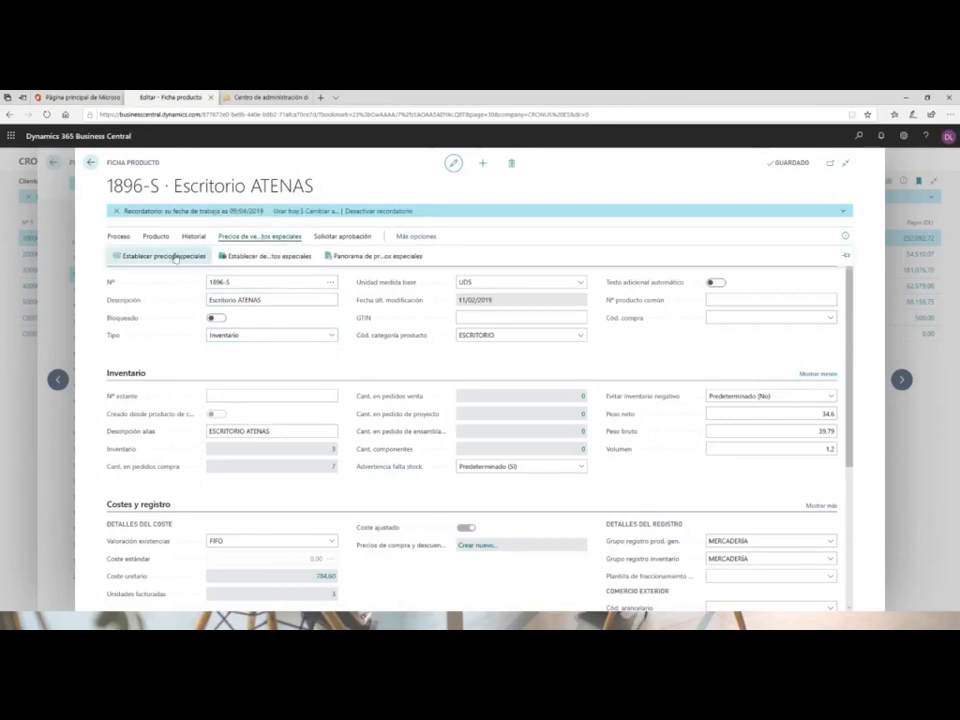
click(152, 258)
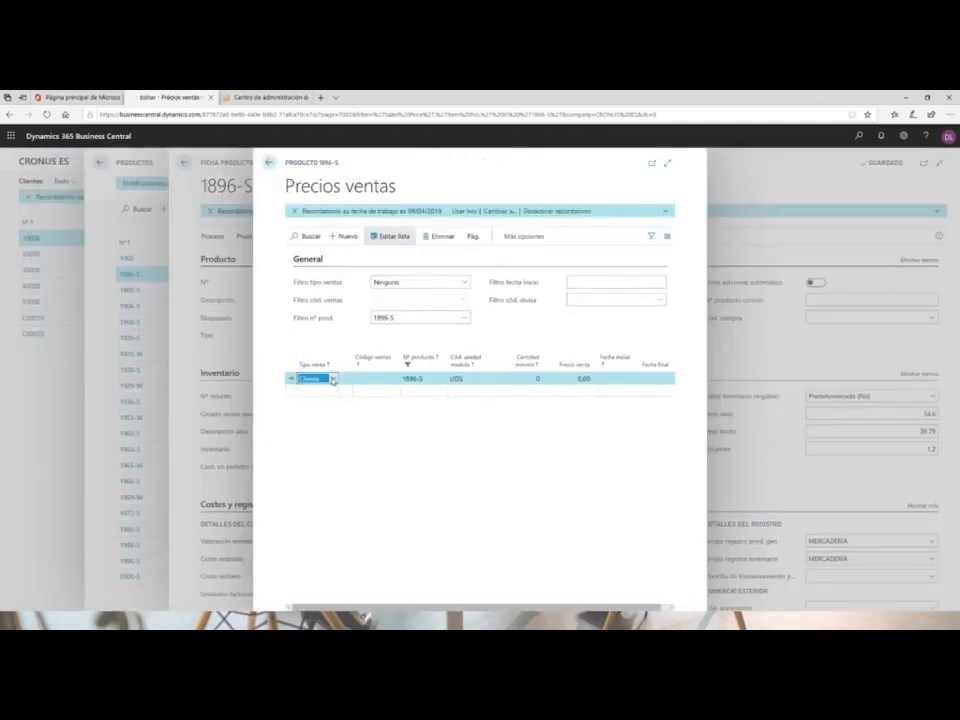
click(333, 379)
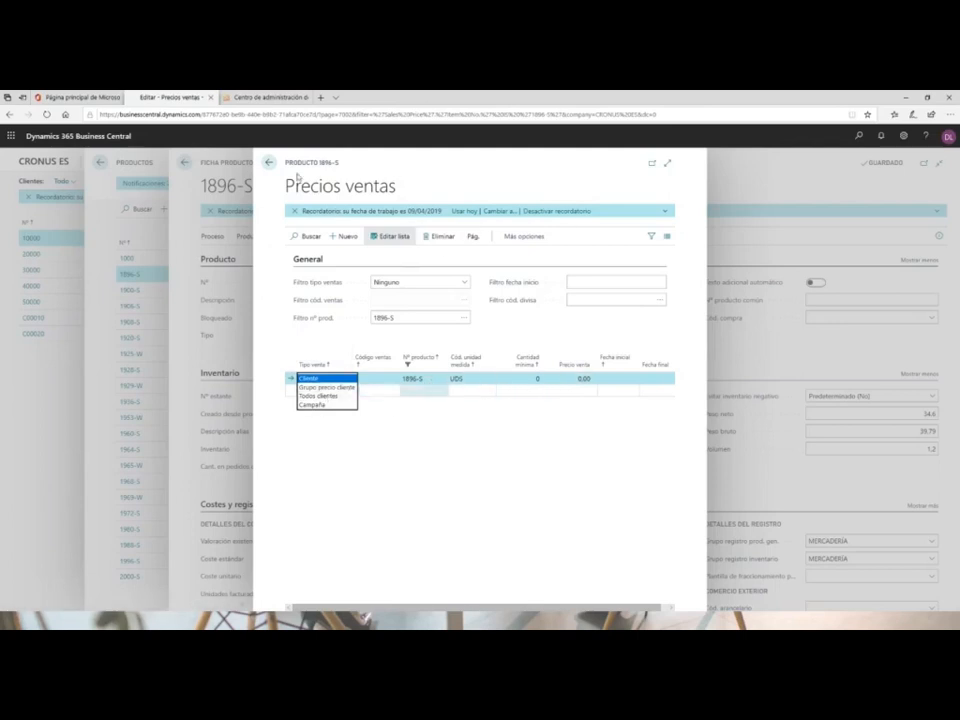
click(269, 164)
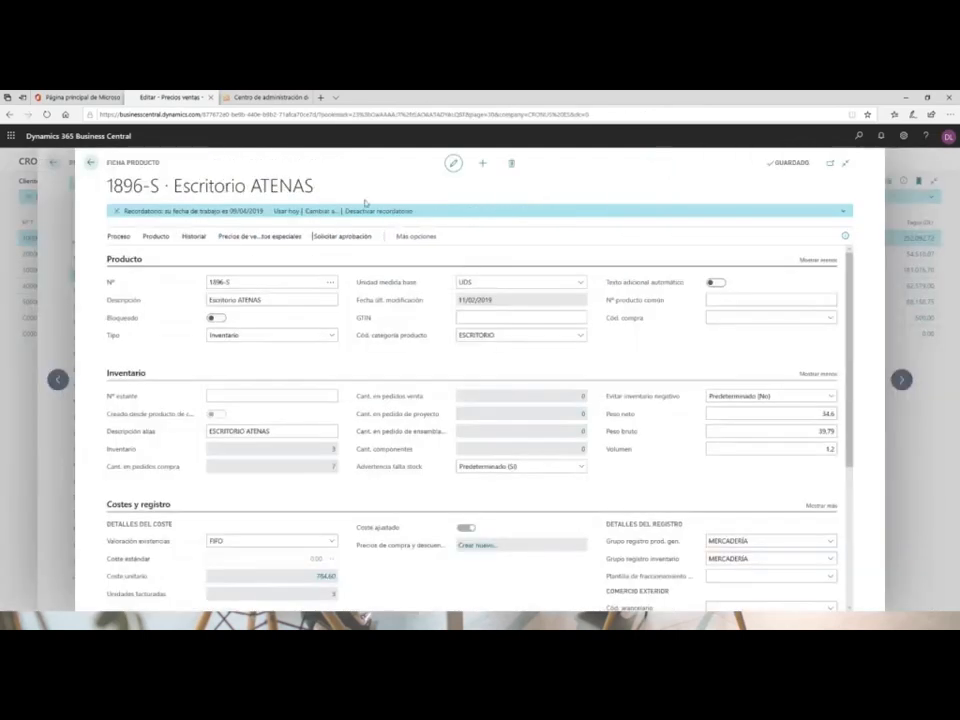
Examine the special discount, product and additional actions available on the product card, including Variantes and Identificadores.
click(262, 237)
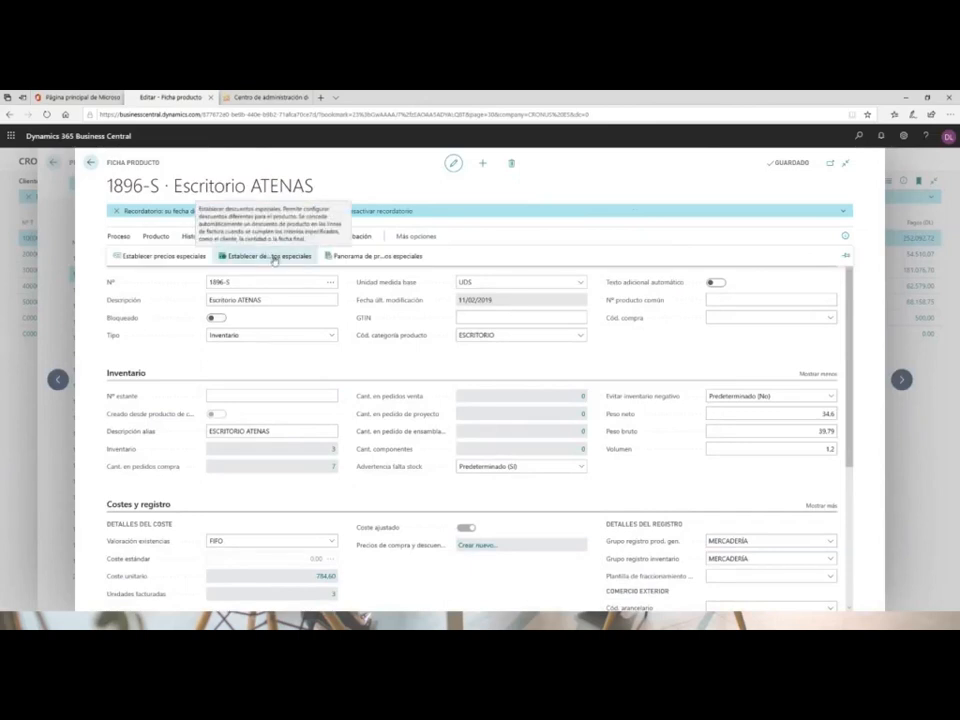
click(155, 238)
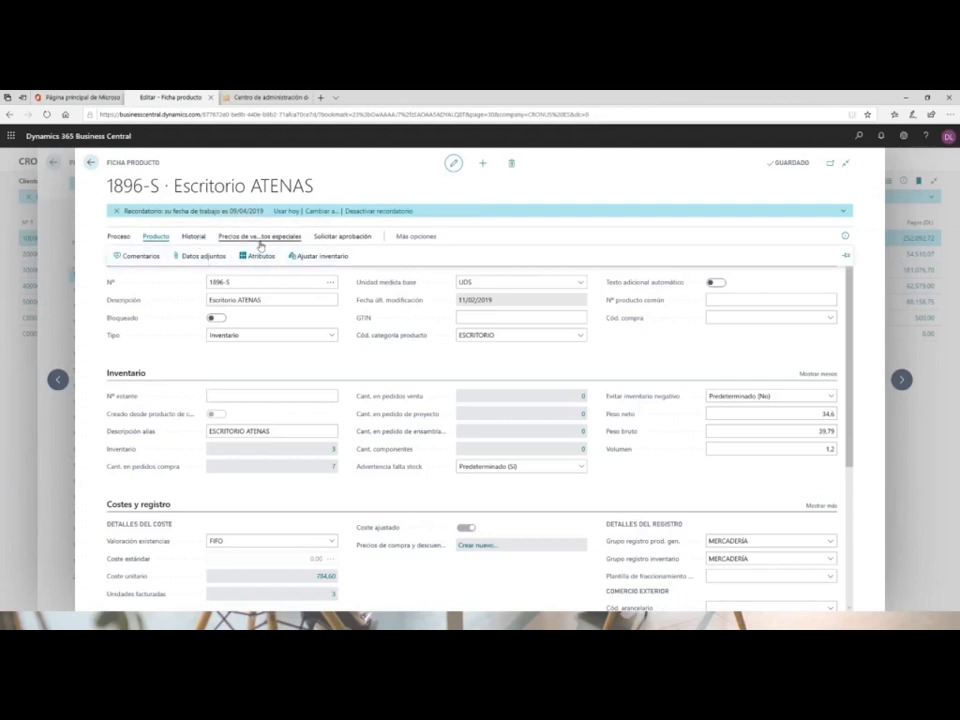
click(436, 241)
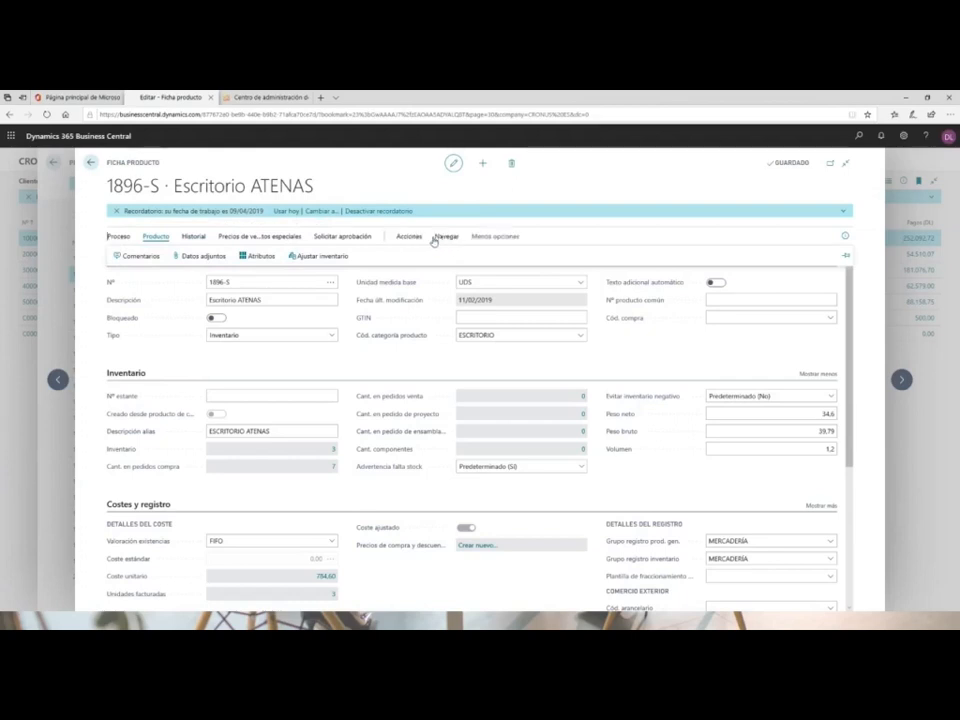
click(413, 238)
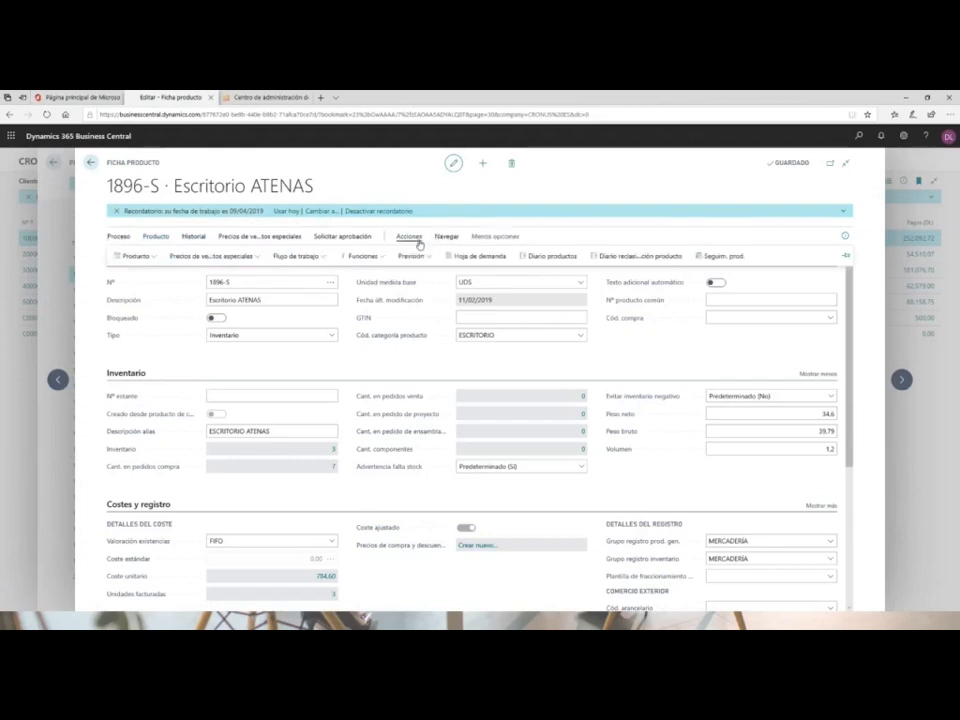
click(157, 259)
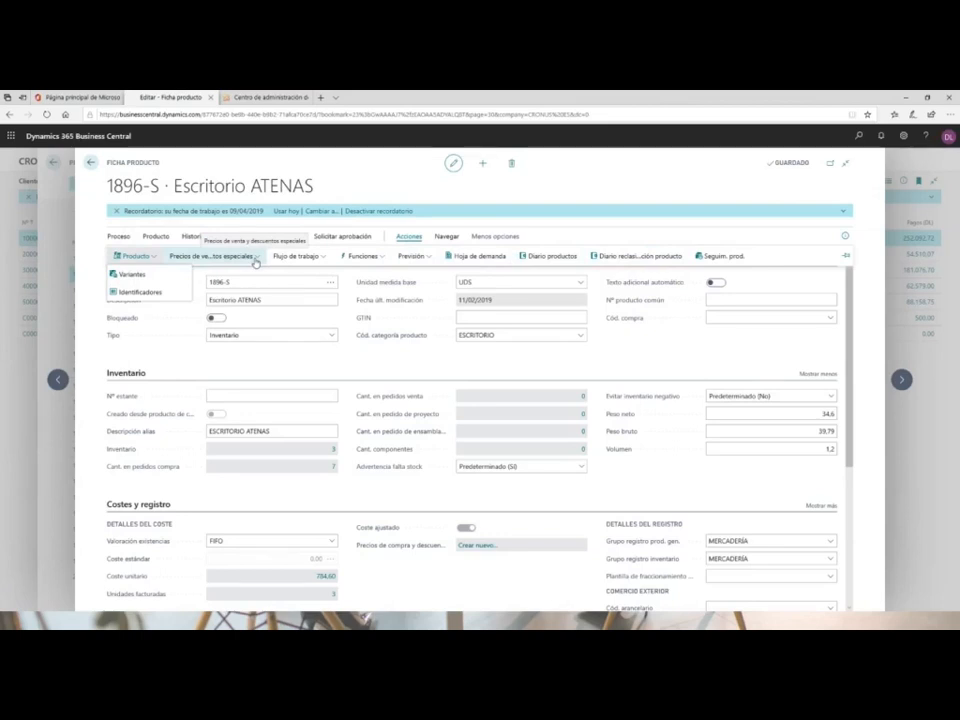
Return to the home page, search for "ofer ve", open Ofertas venta and start a new sales quote.
click(92, 165)
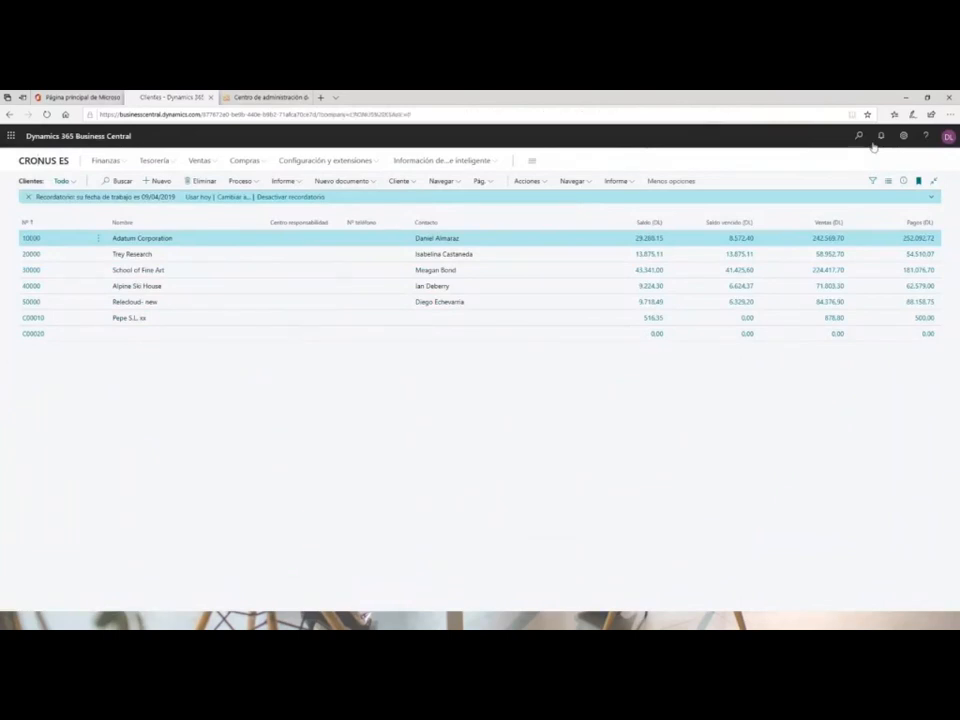
key(Escape)
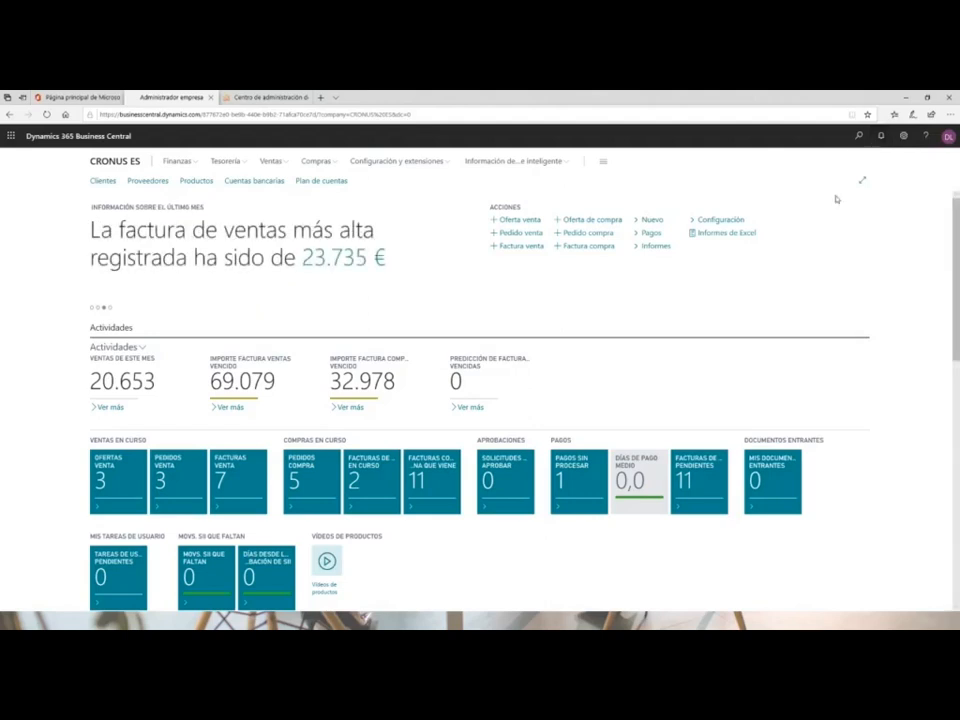
click(859, 137)
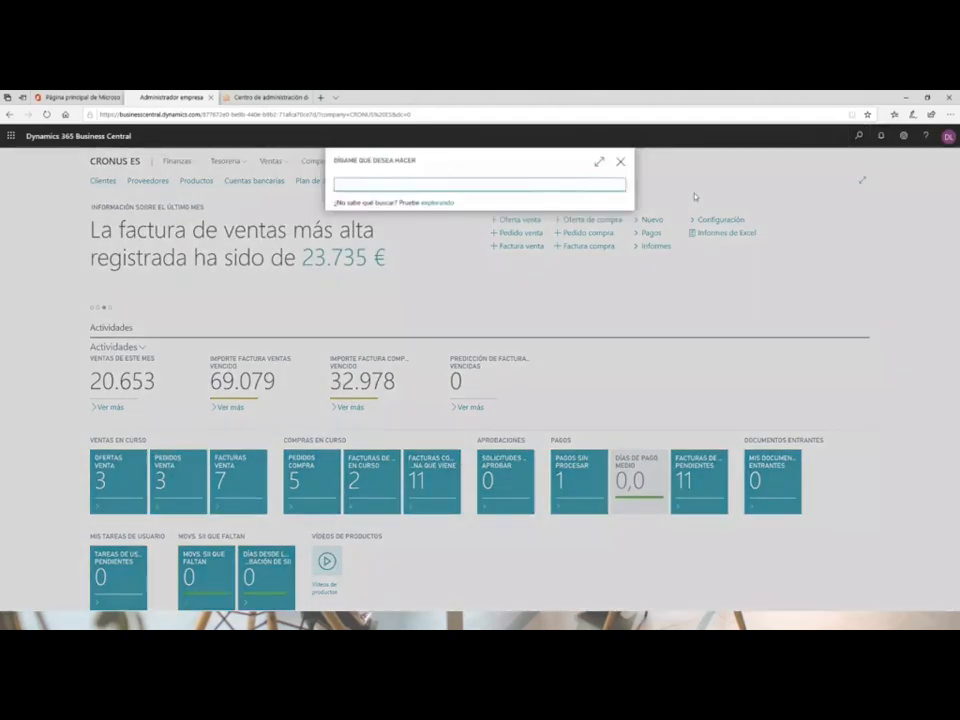
text(ofer ve)
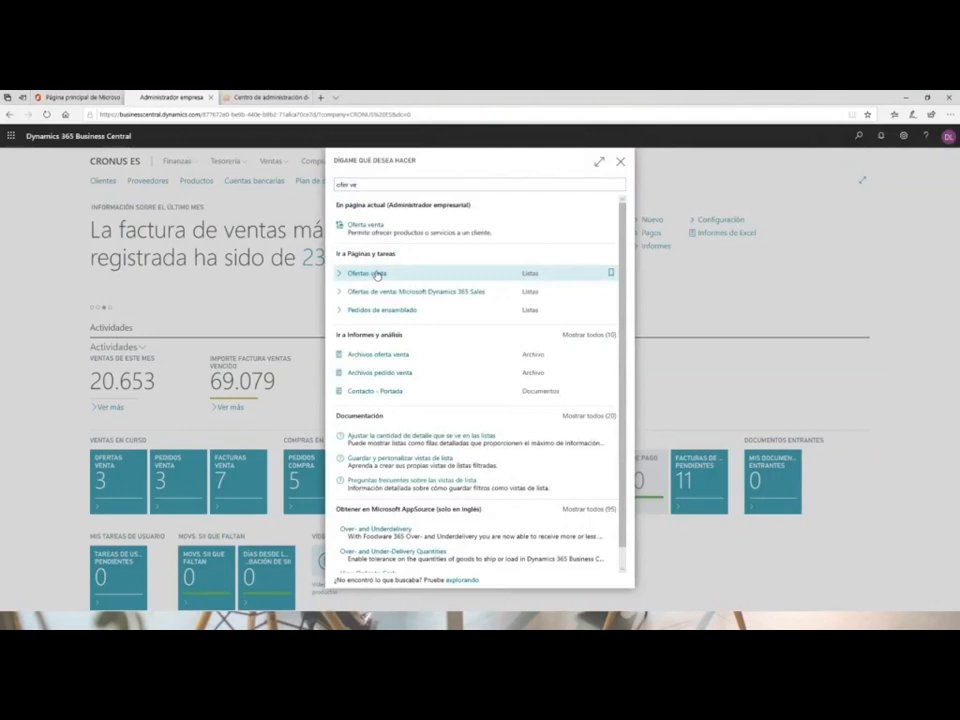
click(377, 274)
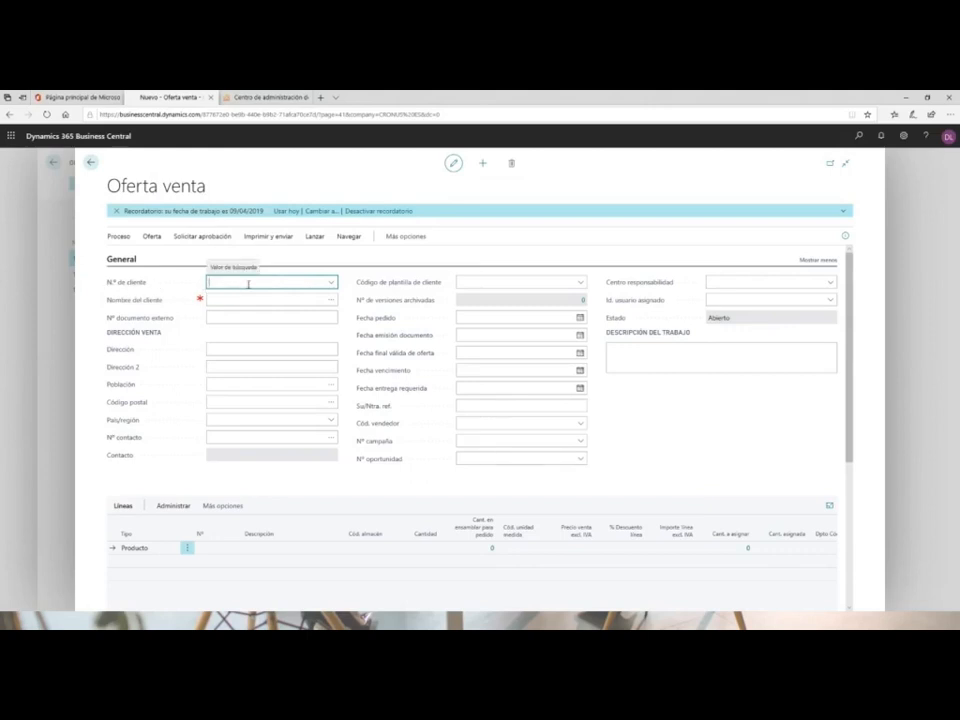
Look up Adatum Corporation by name and number in N.º de cliente and select it as the quote's customer.
click(333, 285)
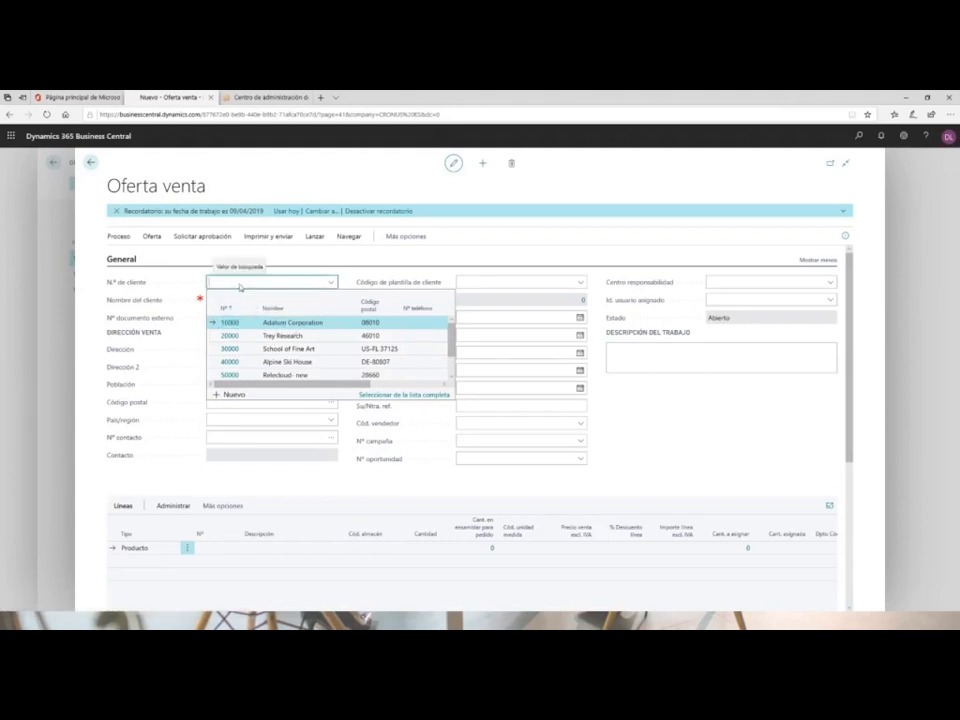
text(adatt)
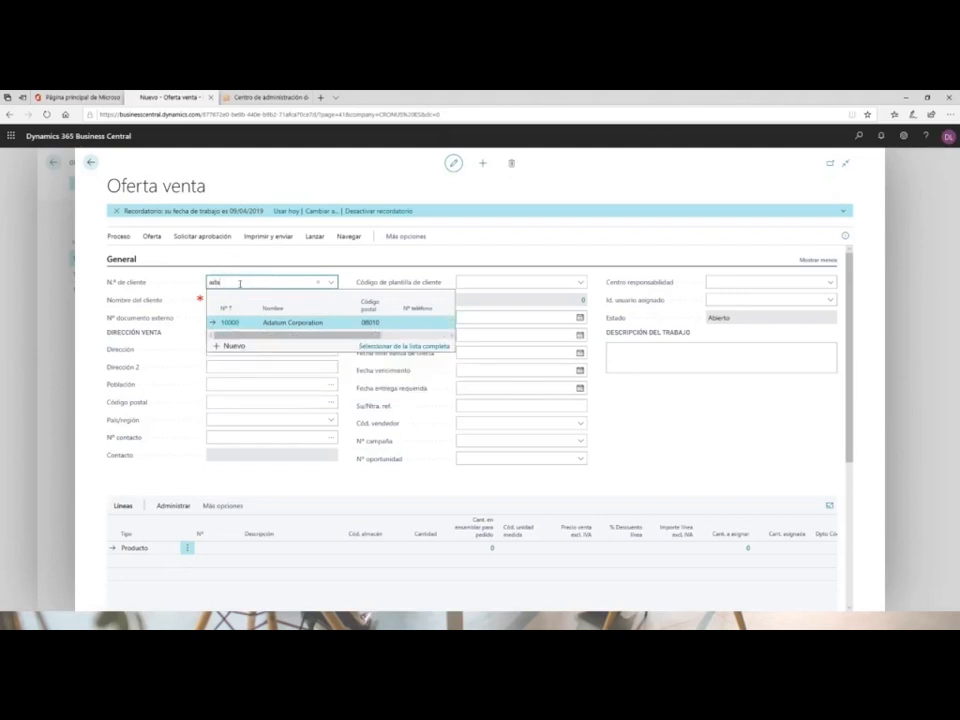
key(BackSpace)
key(BackSpace)
key(BackSpace)
text(100)
click(290, 322)
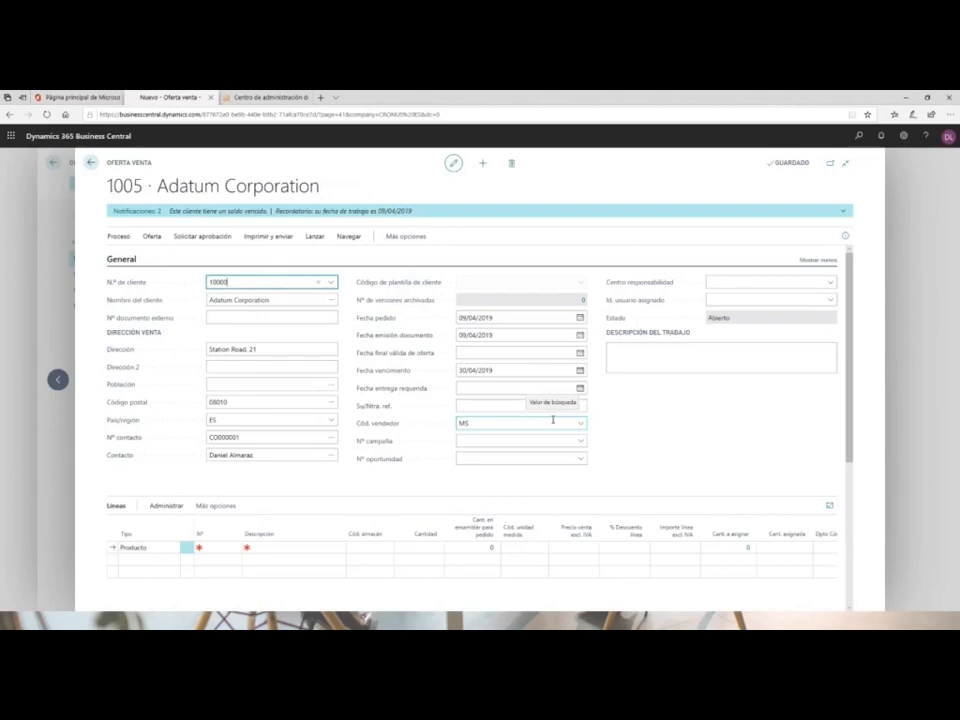
Replace the street address in the quote's Dirección field with a different street.
click(285, 349)
drag(285, 349, 202, 348)
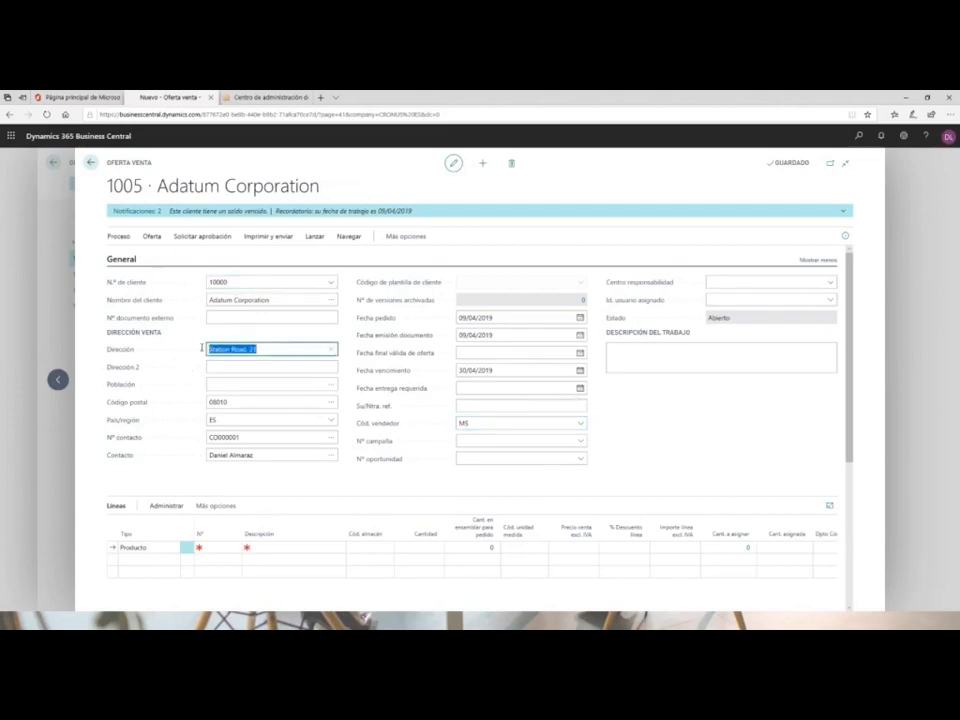
text(Padre Granda)
key(Tab)
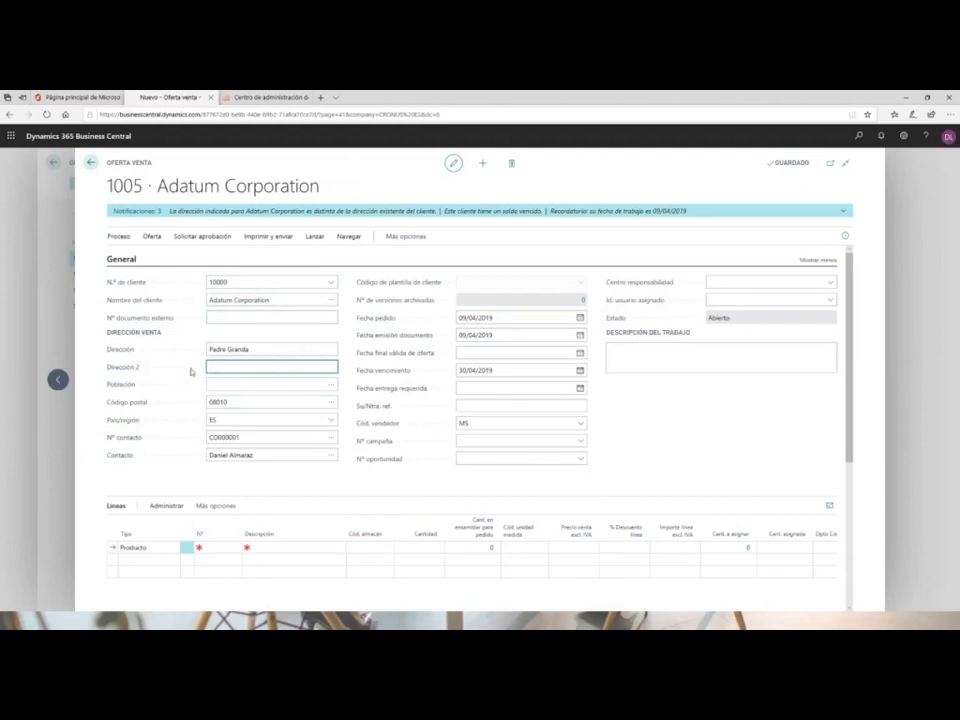
Enter "Entrega de producto mobiliario" as the Descripción del trabajo and check the Cód. vendedor options, keeping the assigned salesperson.
click(649, 348)
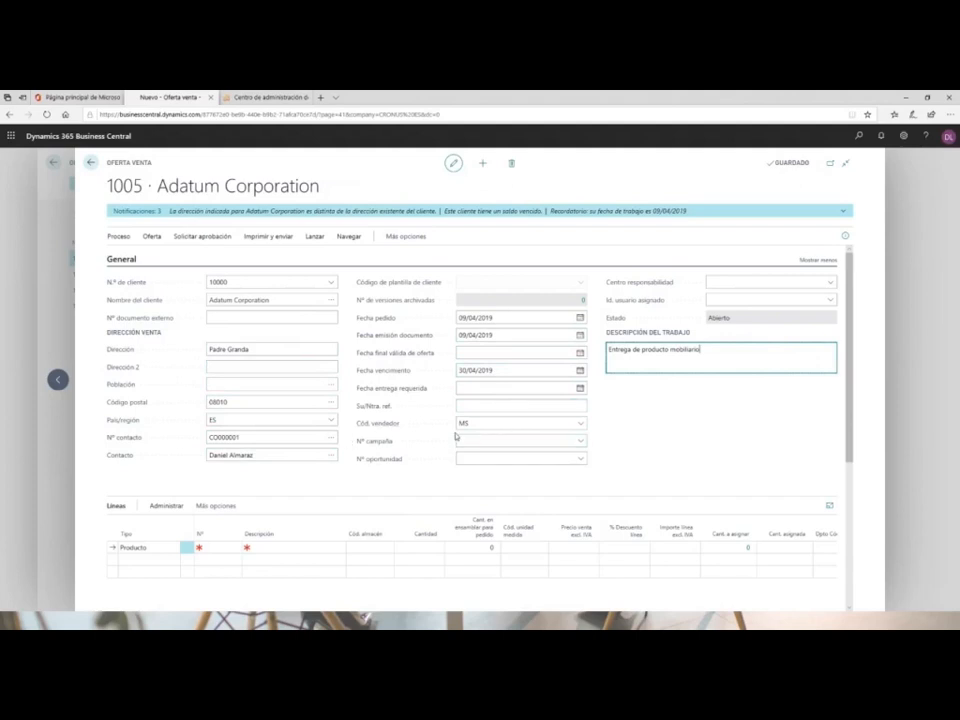
click(580, 423)
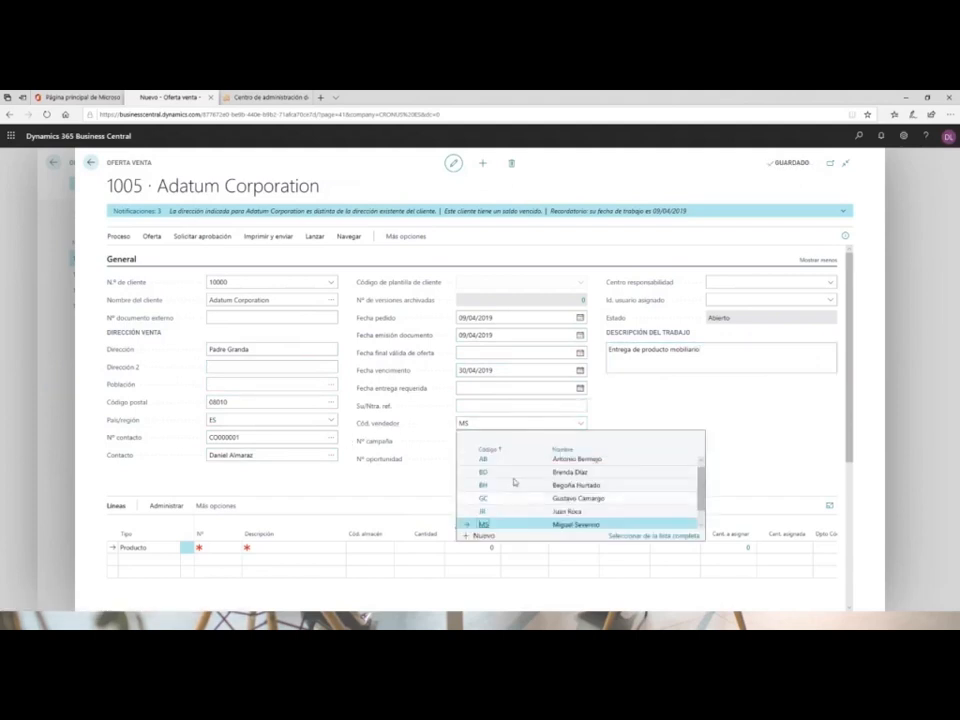
click(491, 406)
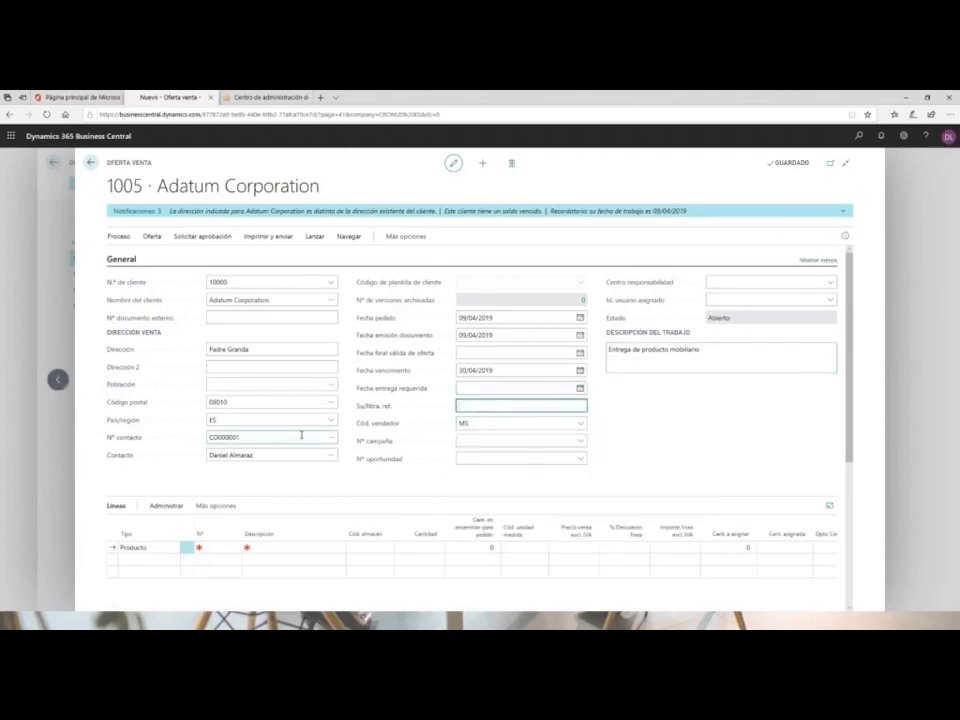
Show fewer General fields and add a quote line for product 1896-S Escritorio ATENAS with Cantidad 1.
click(820, 261)
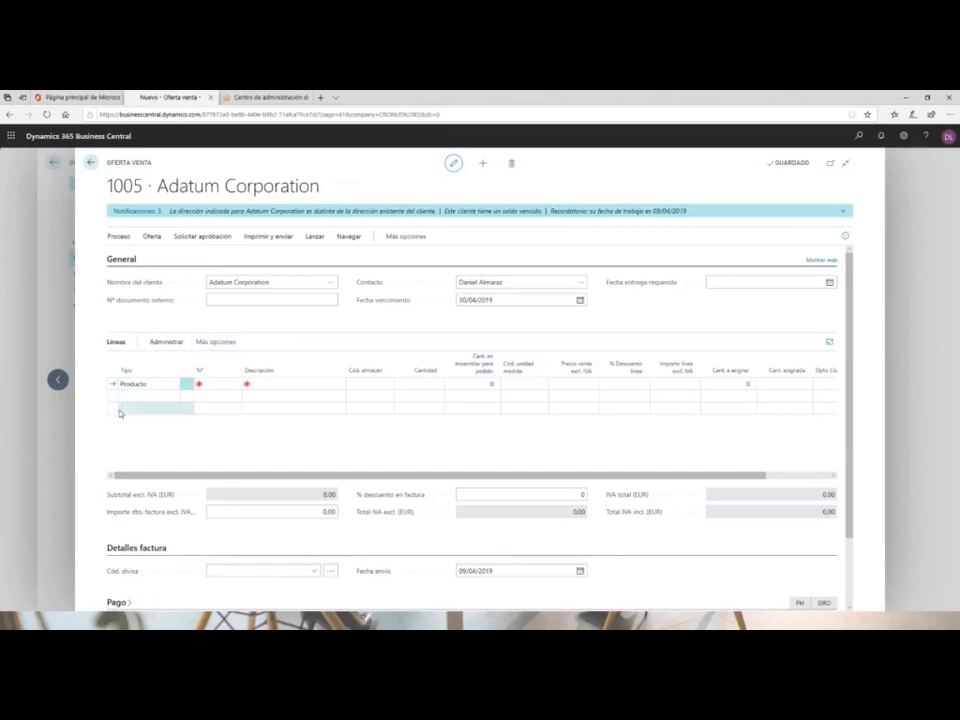
click(153, 405)
click(147, 385)
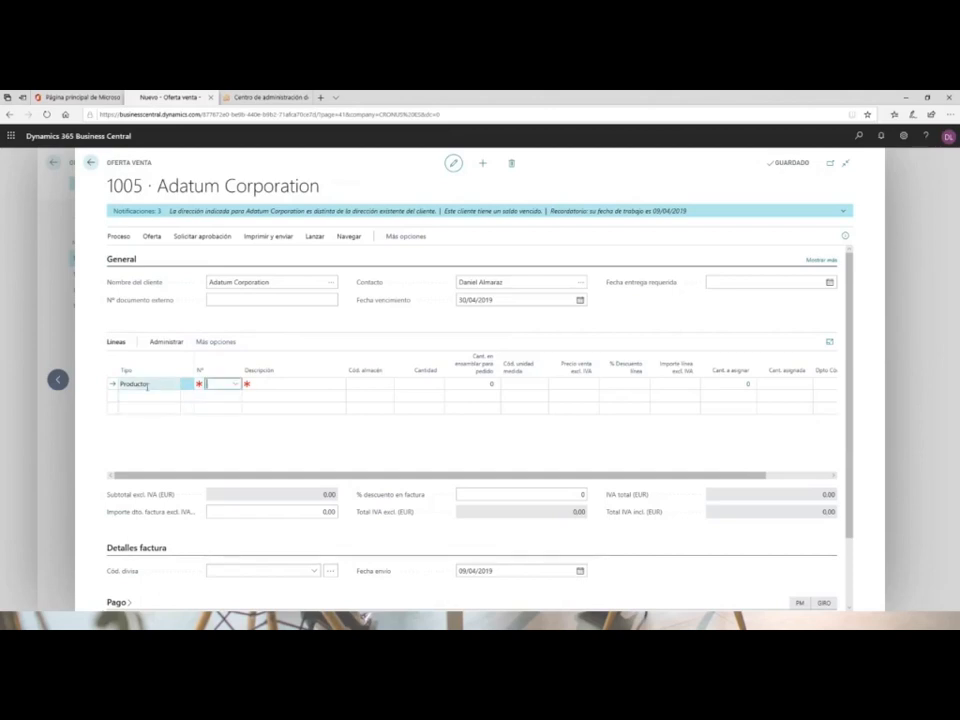
click(236, 385)
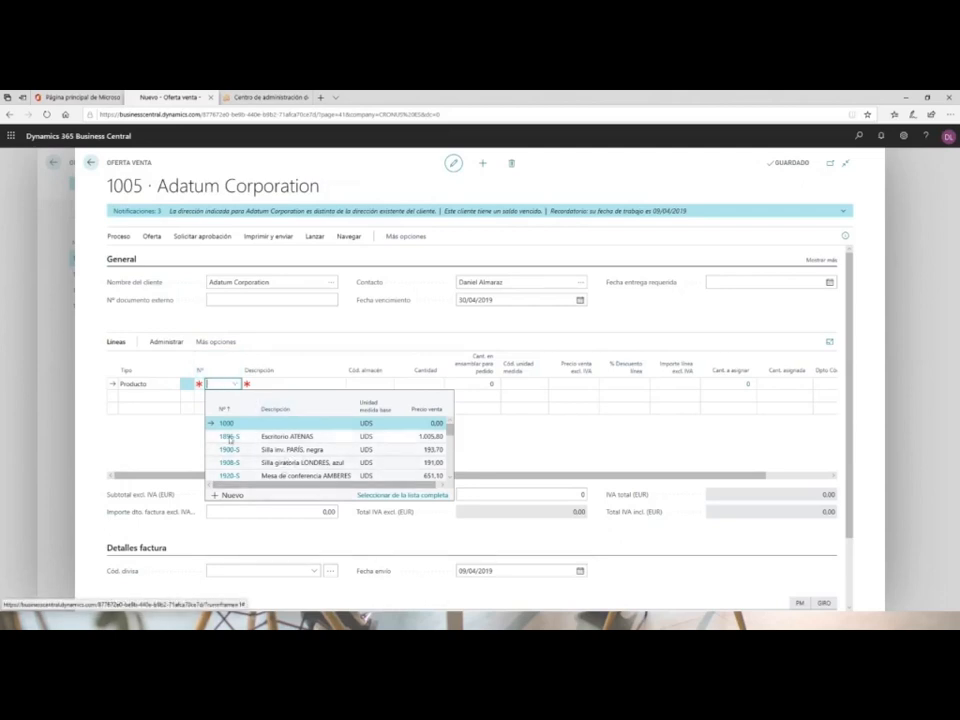
click(230, 437)
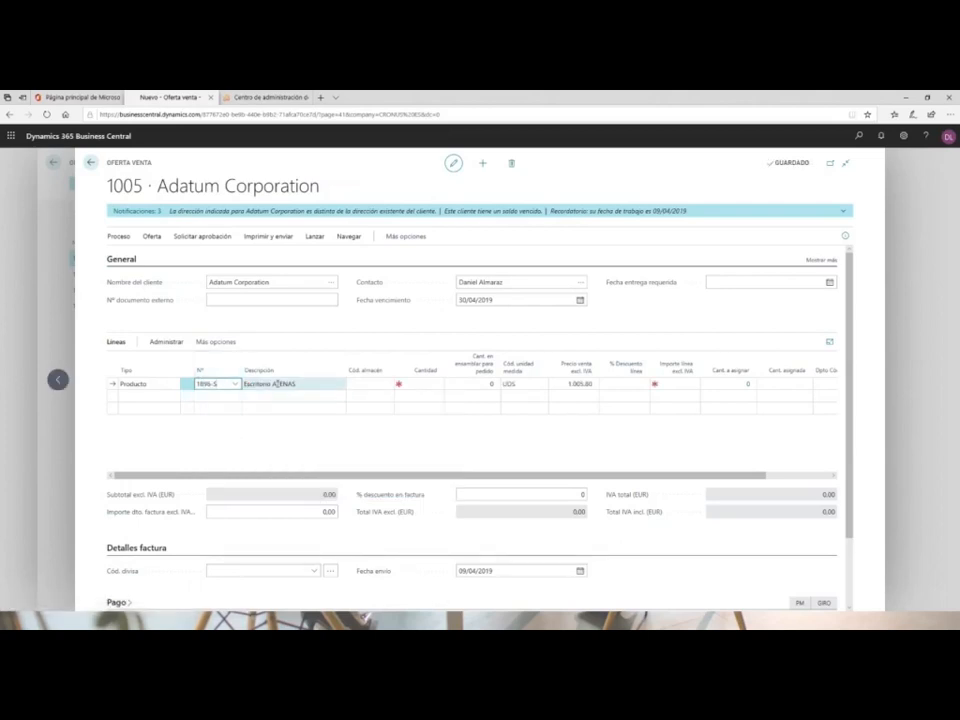
click(291, 386)
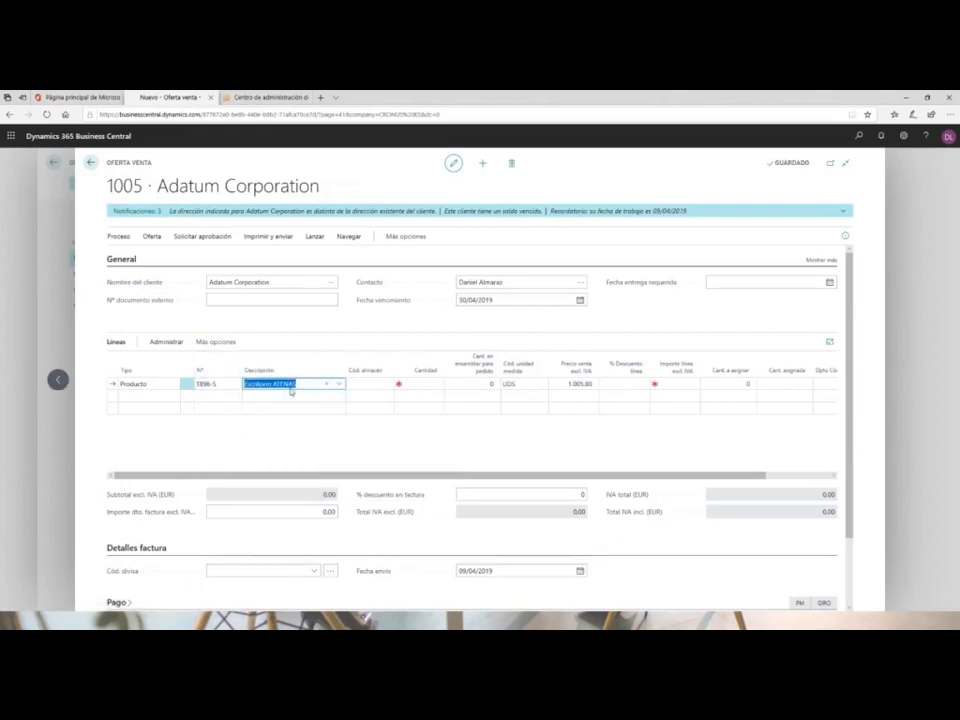
click(409, 384)
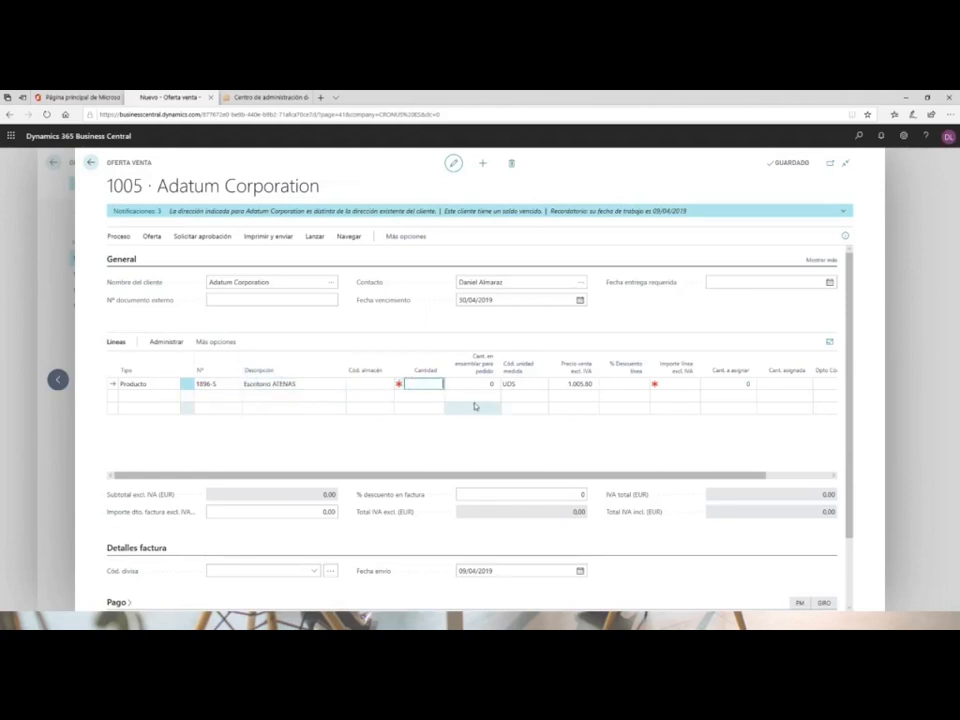
text(1)
key(Tab)
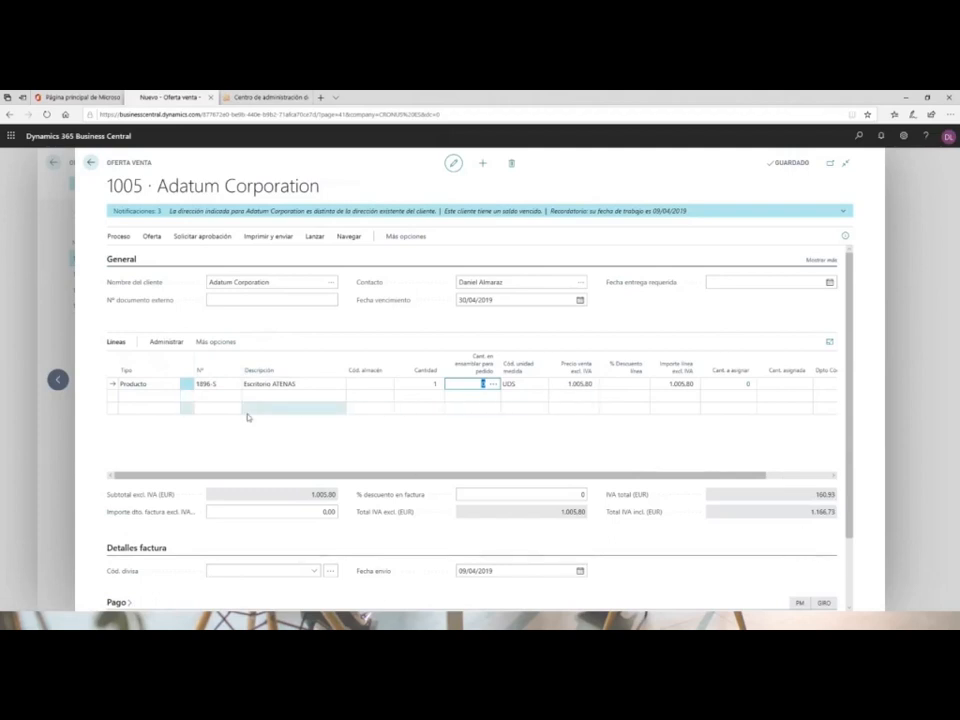
Add a second quote line of type Comentario with the description "Instalación incluida".
click(155, 401)
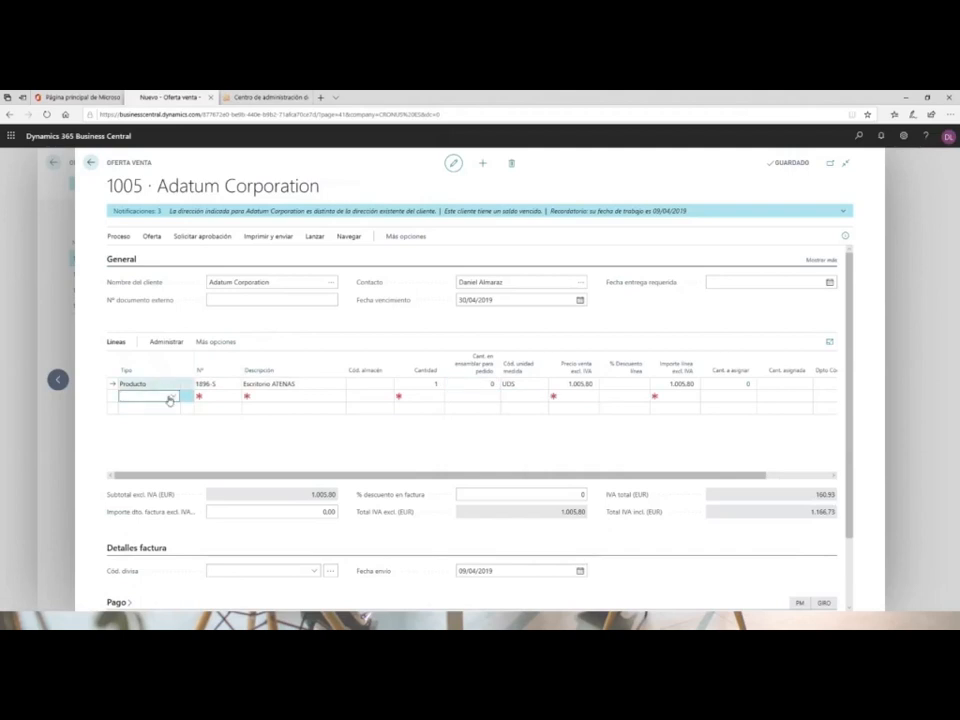
click(170, 398)
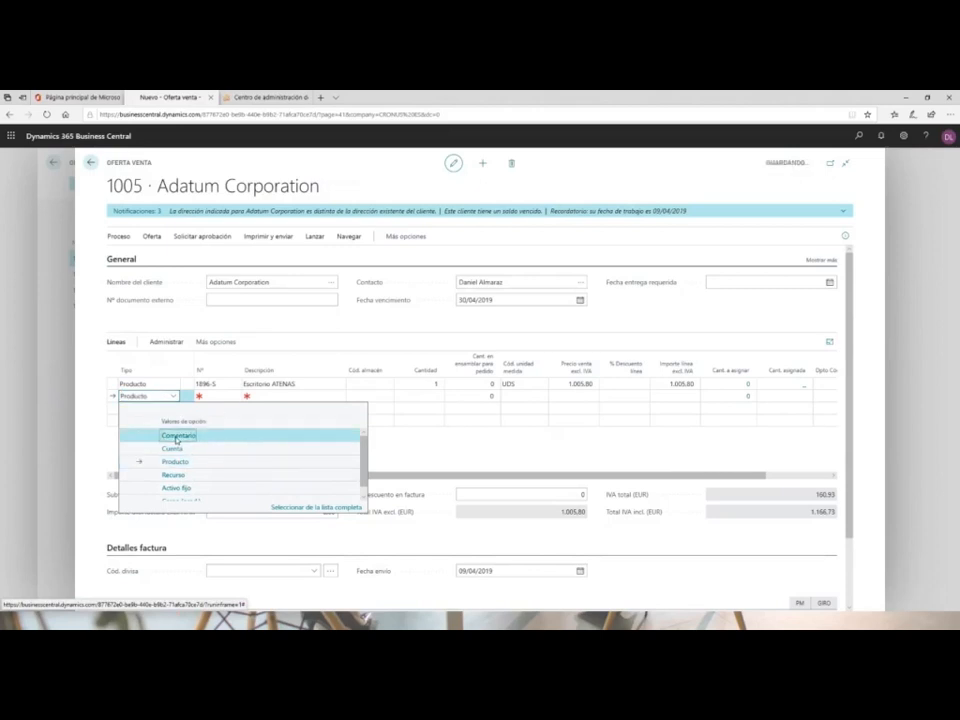
click(222, 434)
click(264, 396)
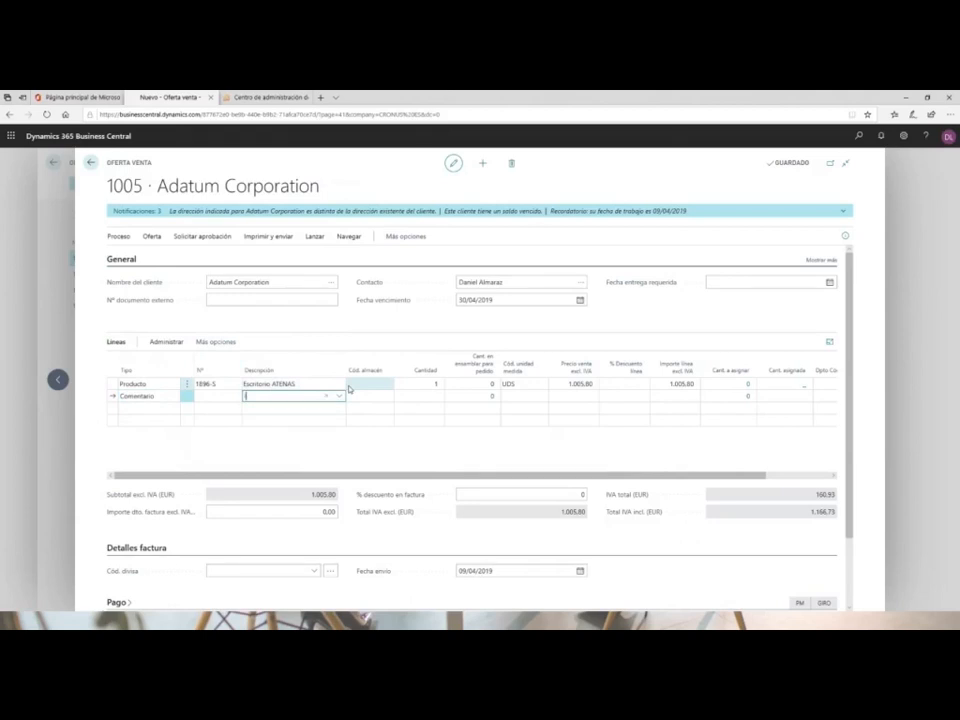
text(ón incluida)
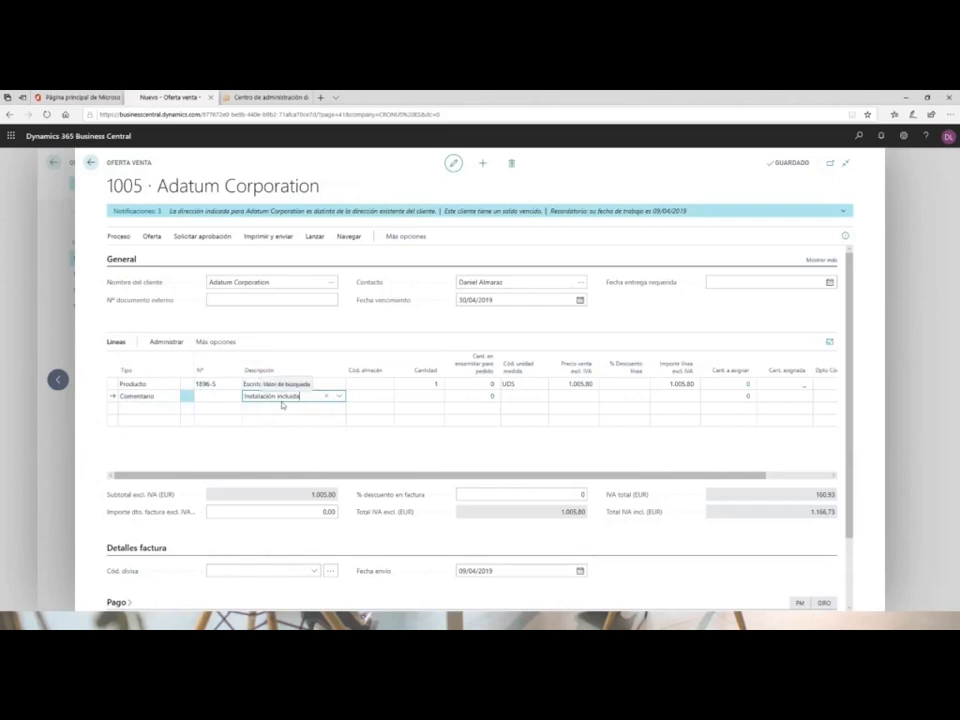
Add a third quote line of type Cuenta, finding and choosing the Ventas mercad. nacionales account.
click(155, 408)
click(155, 409)
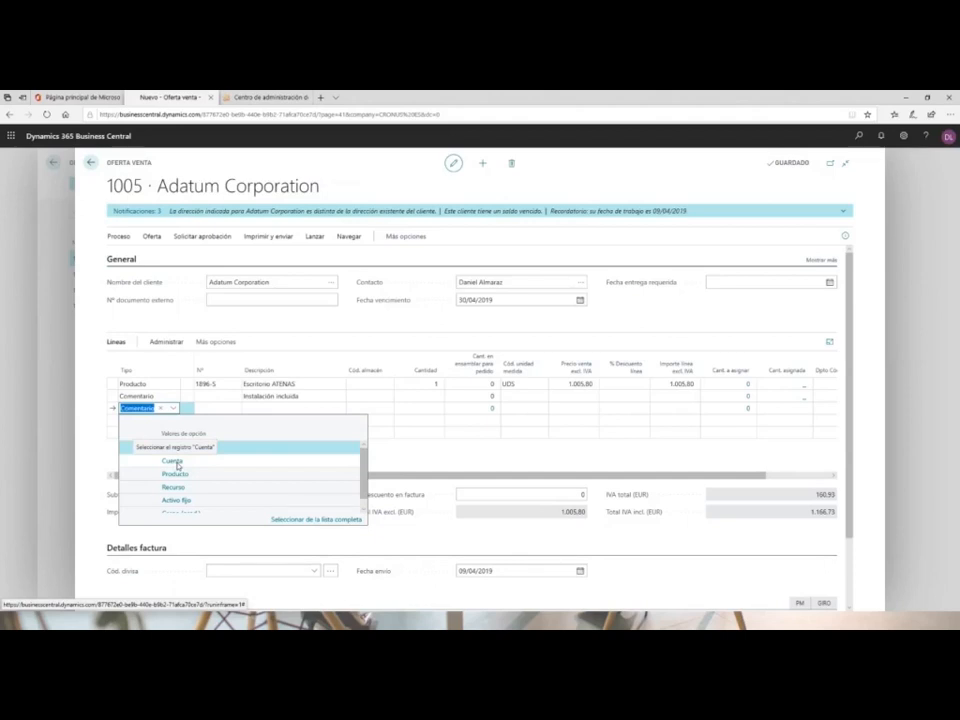
click(173, 461)
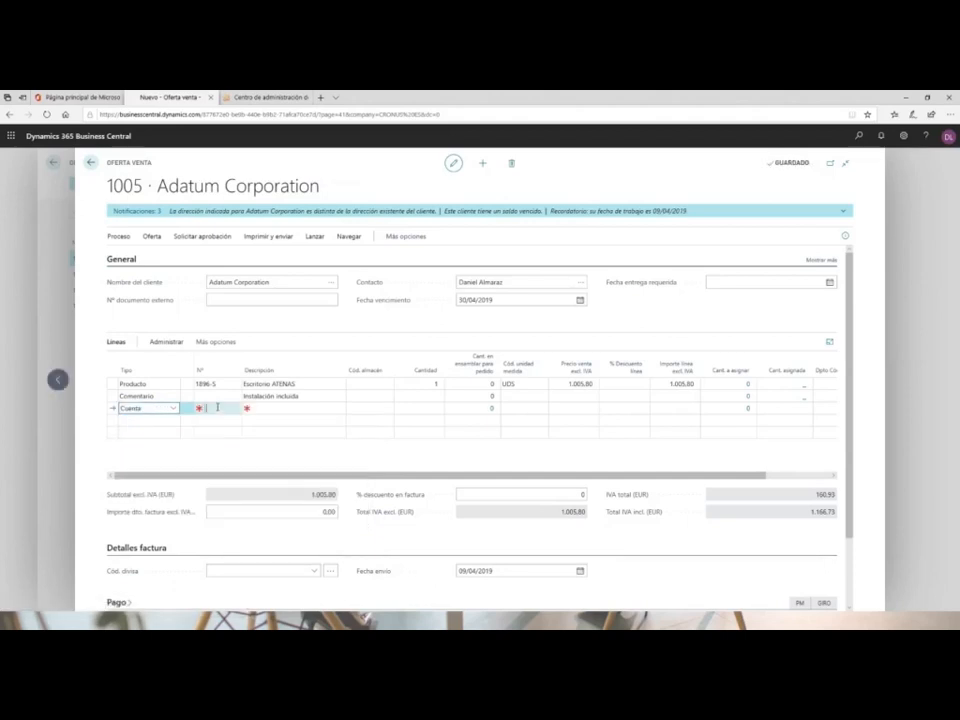
text(1)
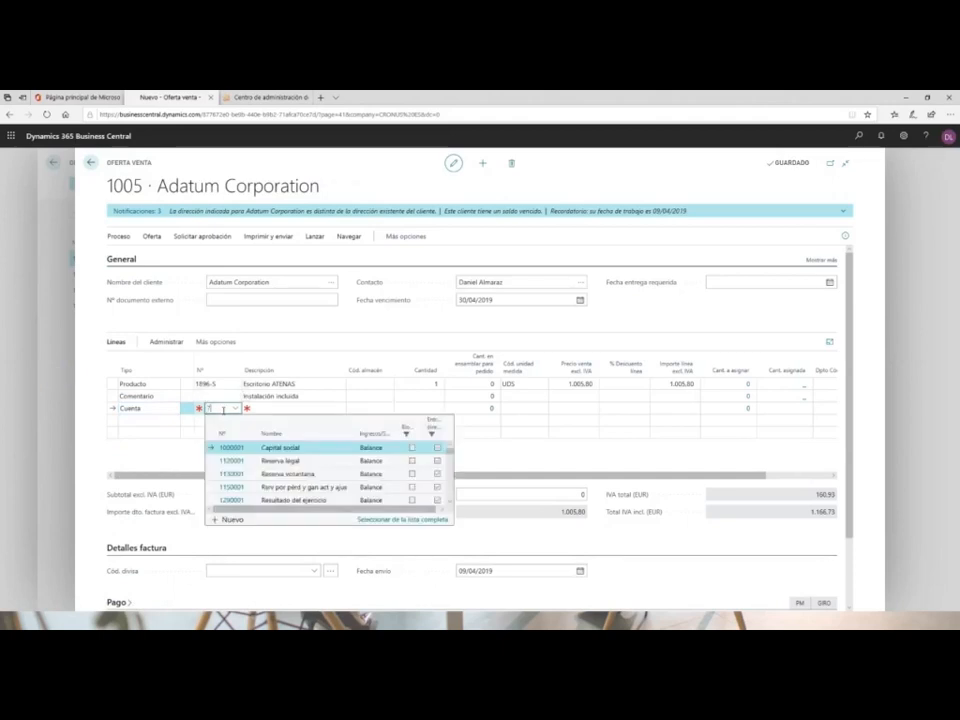
key(BackSpace)
text(ven)
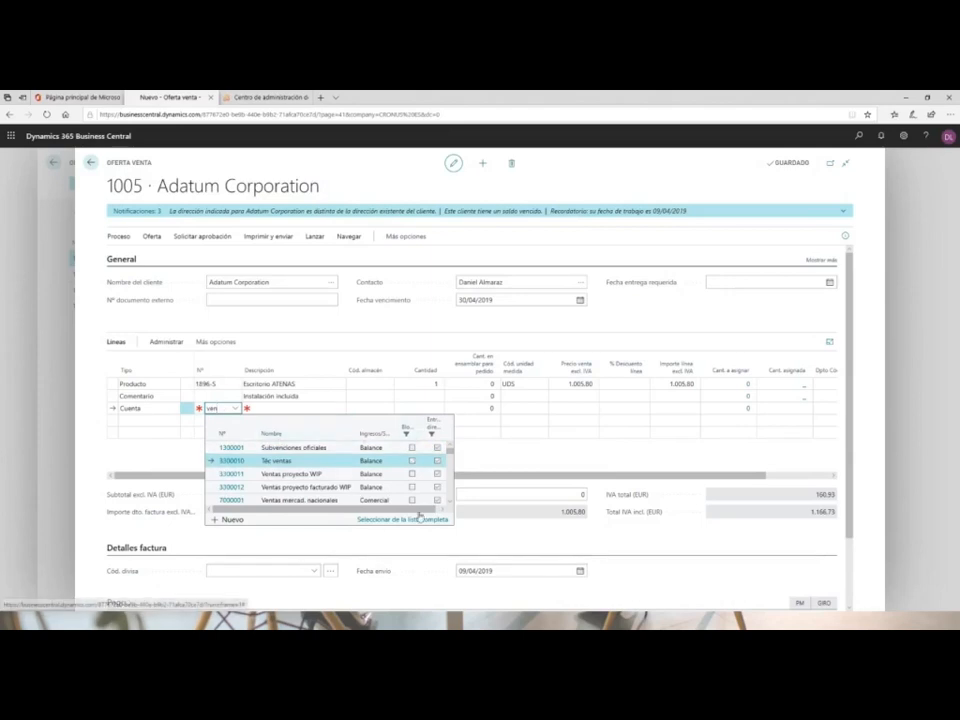
scroll(448, 506, down, 3)
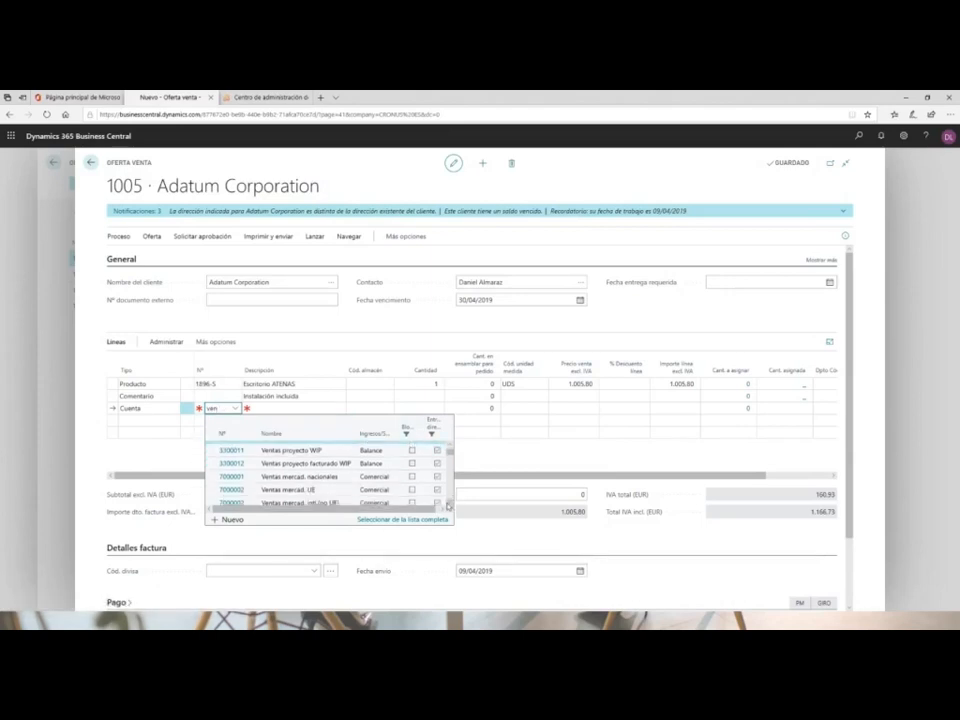
click(231, 476)
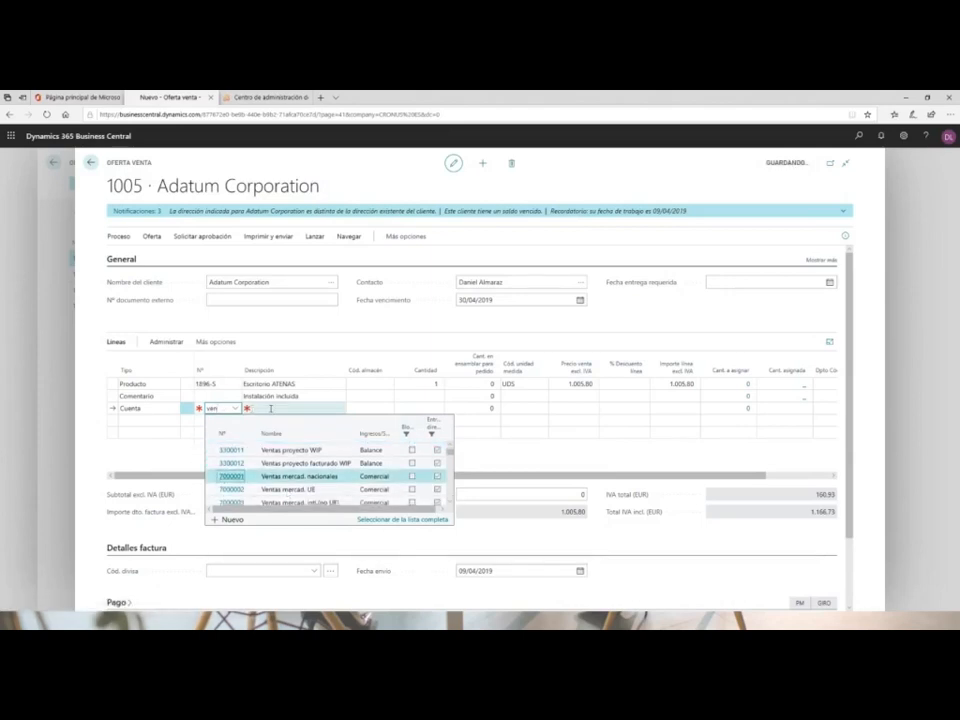
Describe the account line as "Servicio de trasporte" and set its Cantidad to 1 and its unit price to 23.
click(271, 408)
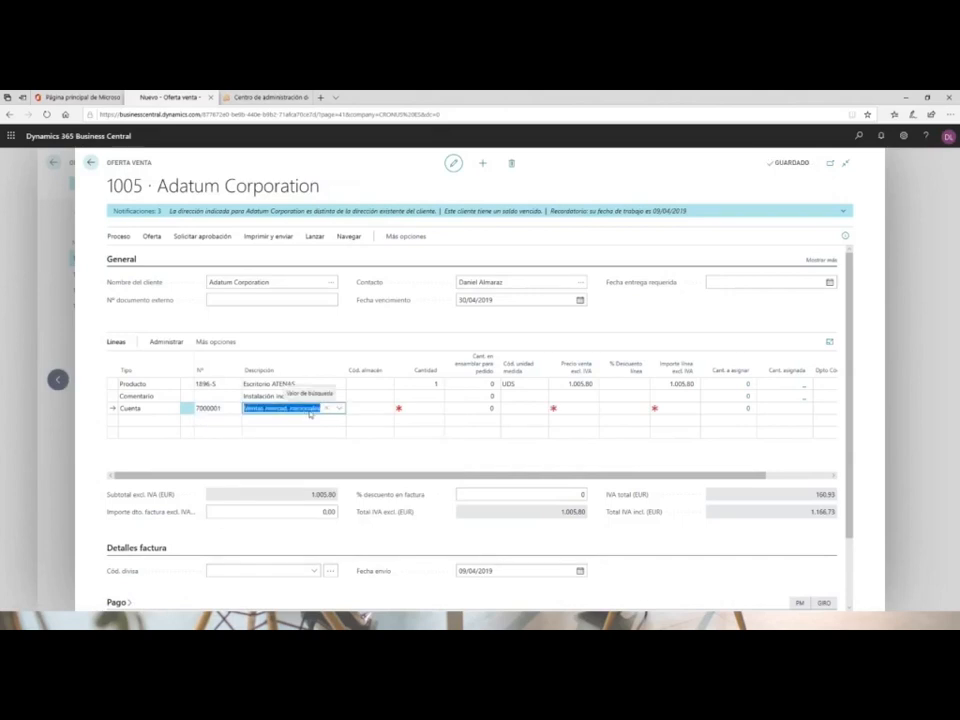
text(Se)
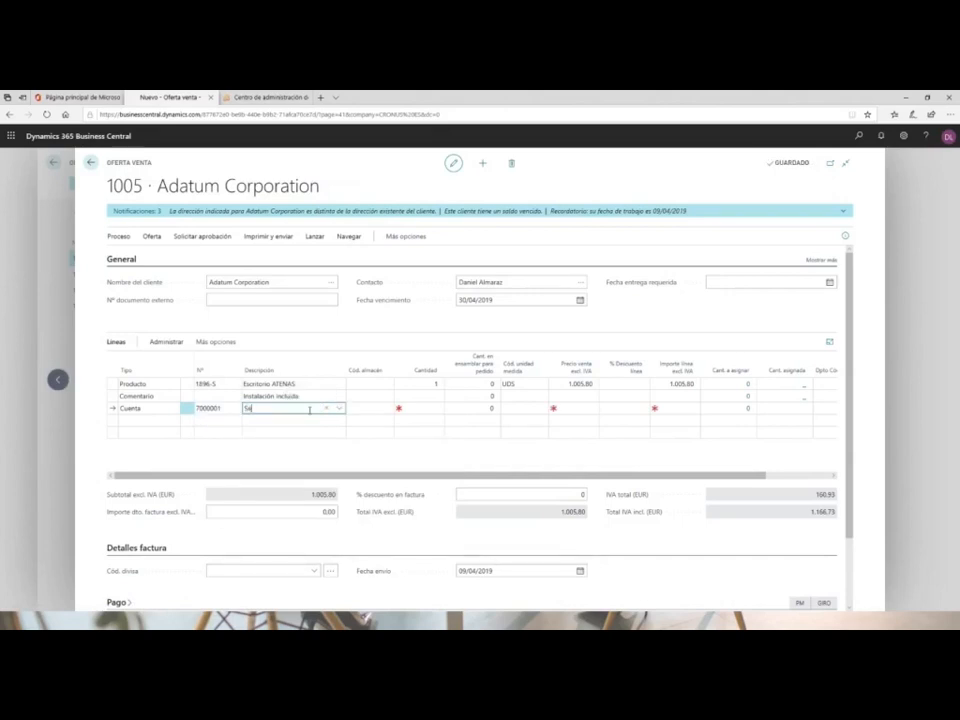
text(rvicio de inst)
key(Tab)
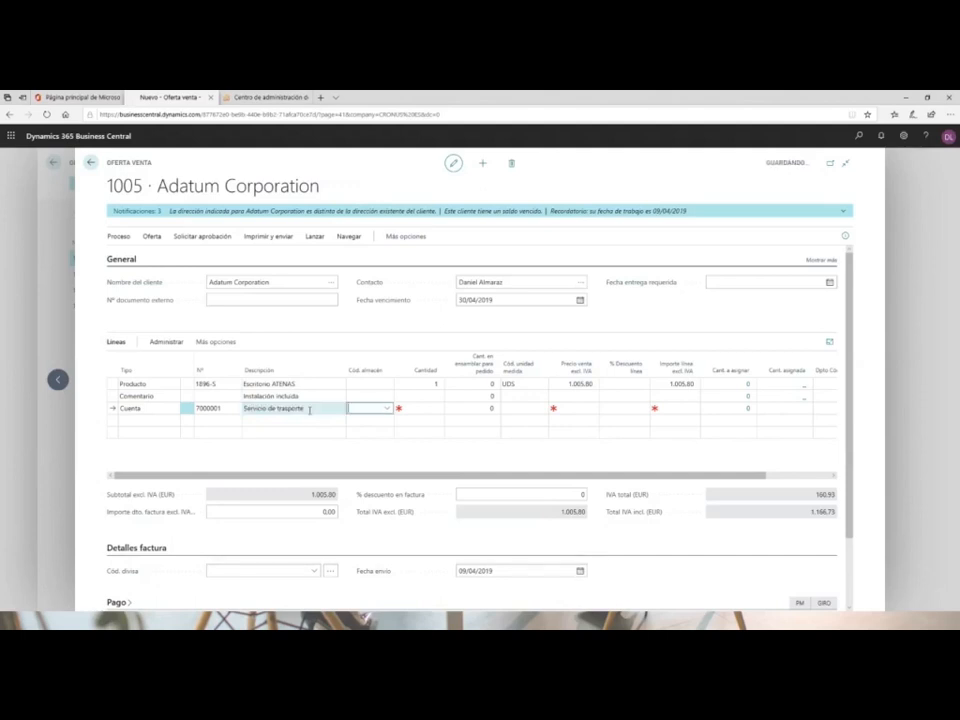
key(Tab)
text(1)
key(Tab)
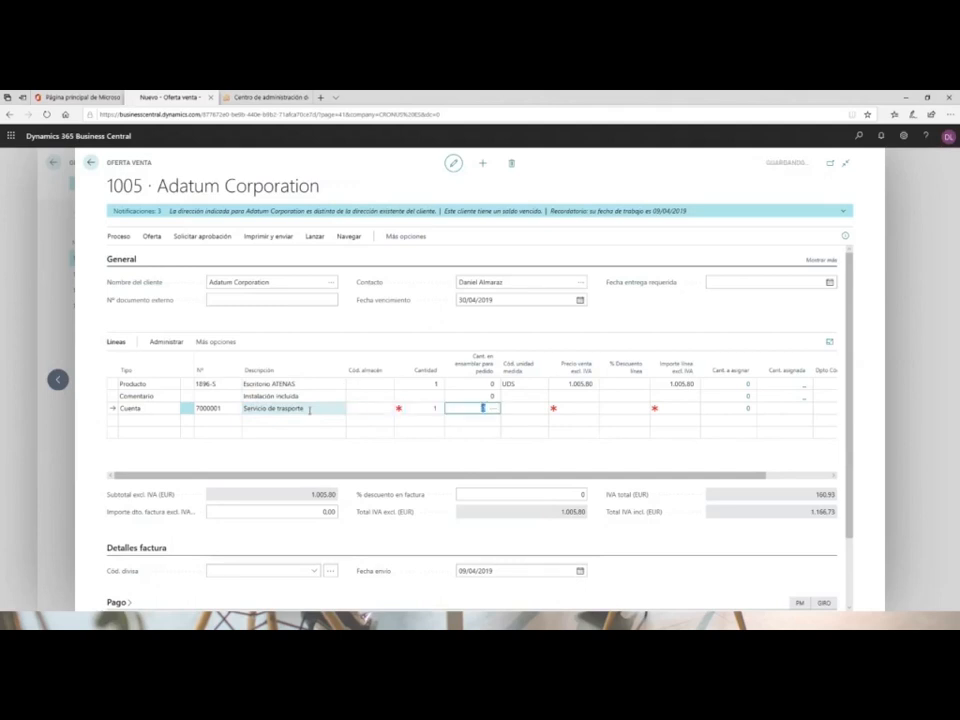
key(Tab)
text(23)
key(Tab)
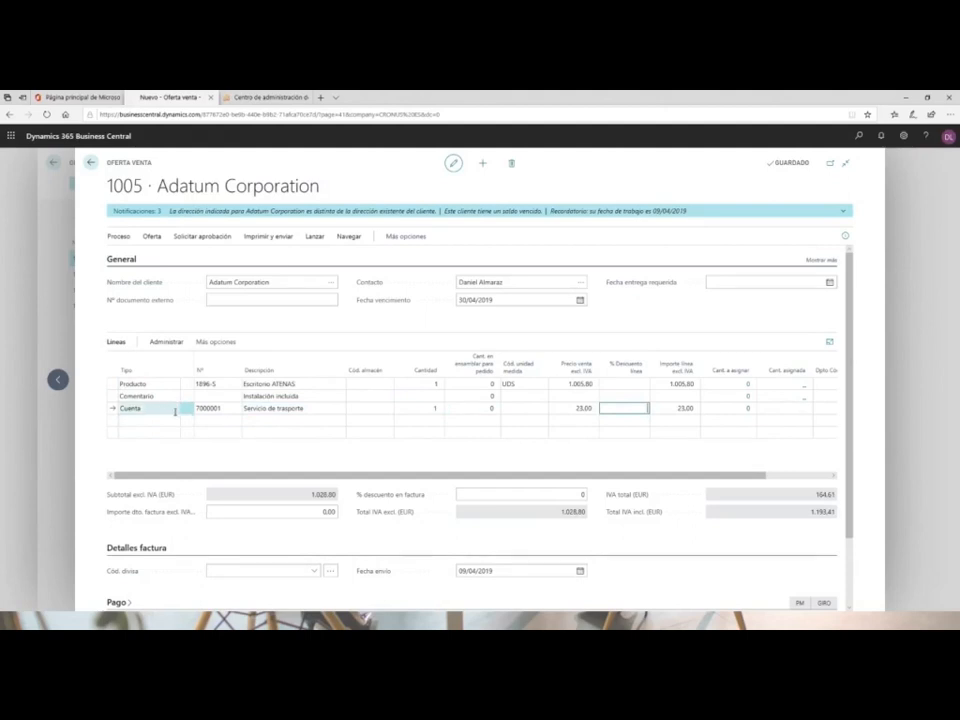
Check the line types available for a fourth quote line without choosing one, and return to the comment line.
click(175, 420)
click(177, 423)
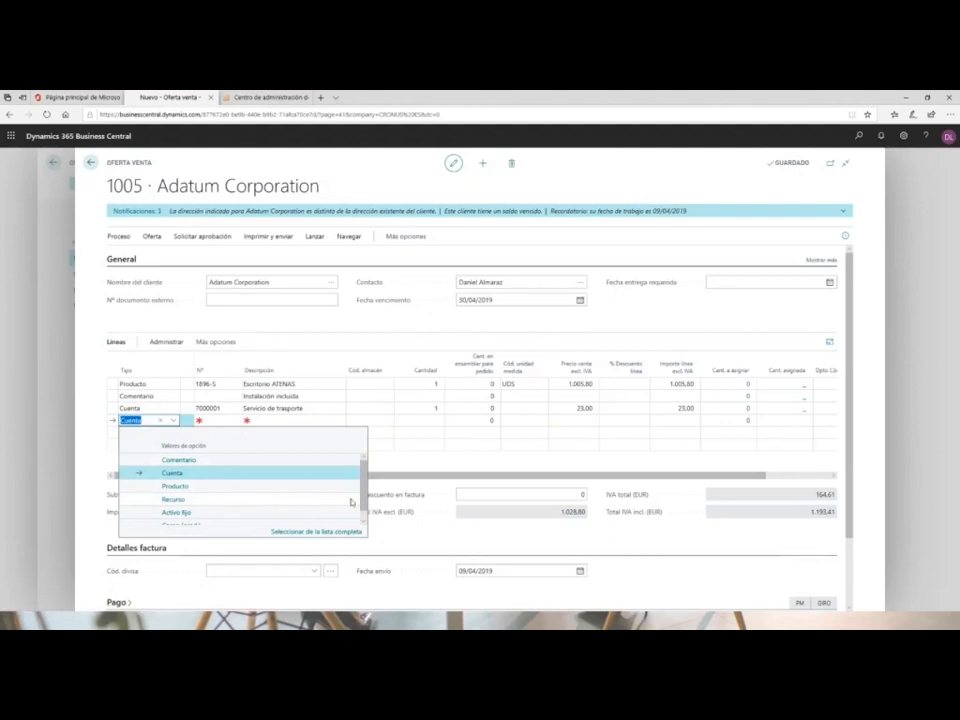
scroll(366, 497, down, 1)
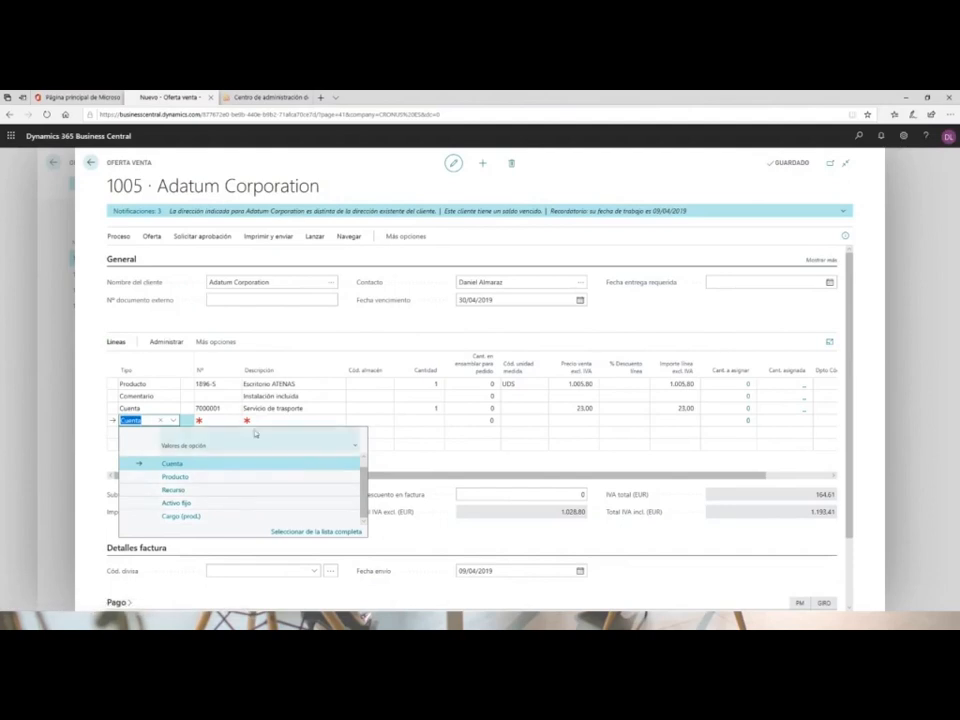
key(Escape)
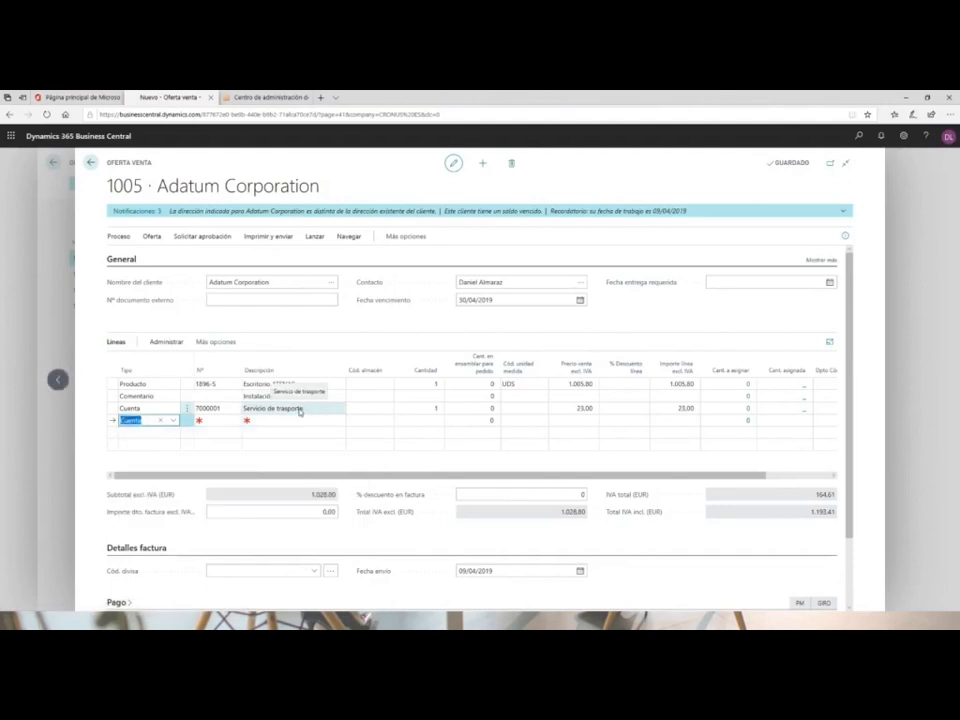
click(323, 396)
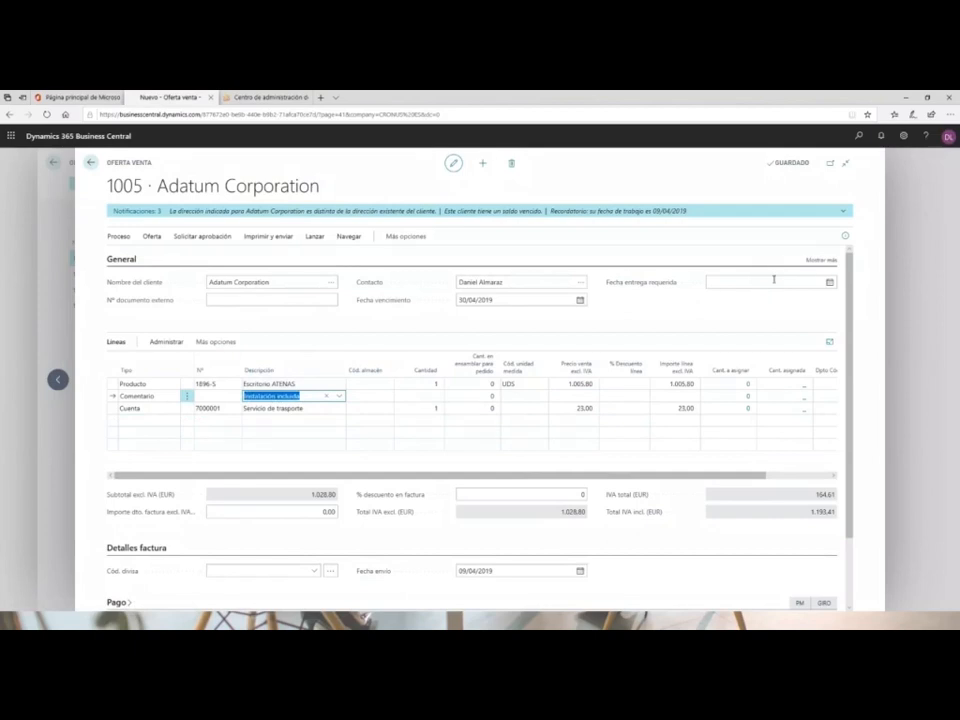
Show all the quote's General fields, including its Estado, and release the quote.
click(826, 262)
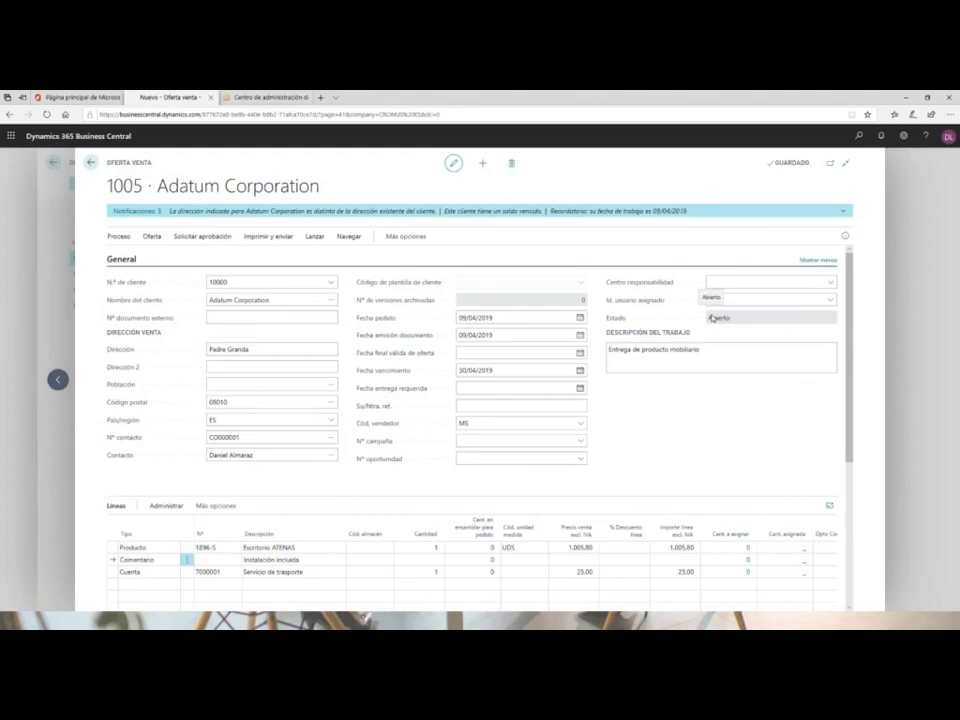
click(314, 240)
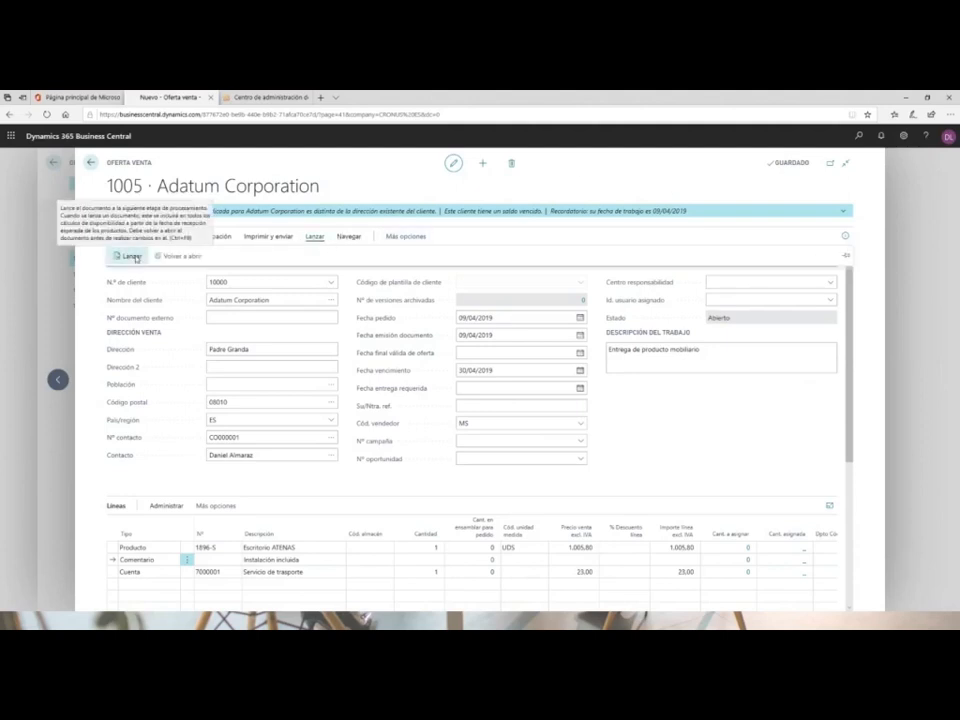
click(131, 256)
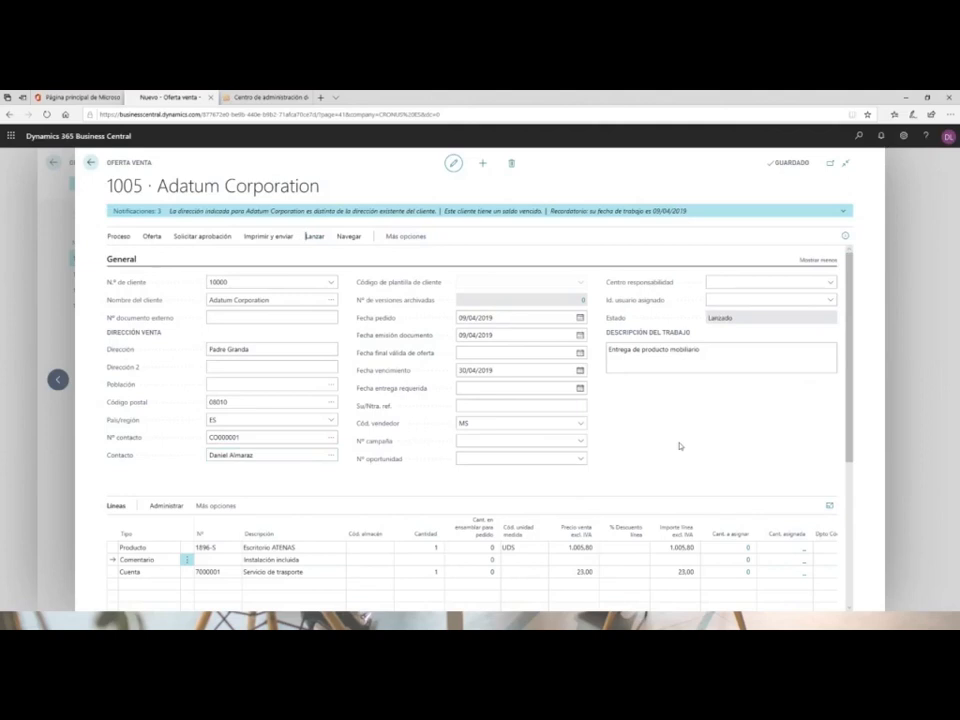
Show the quote's additional actions, examine its print and e-mail options, and collapse the General fields again.
click(422, 241)
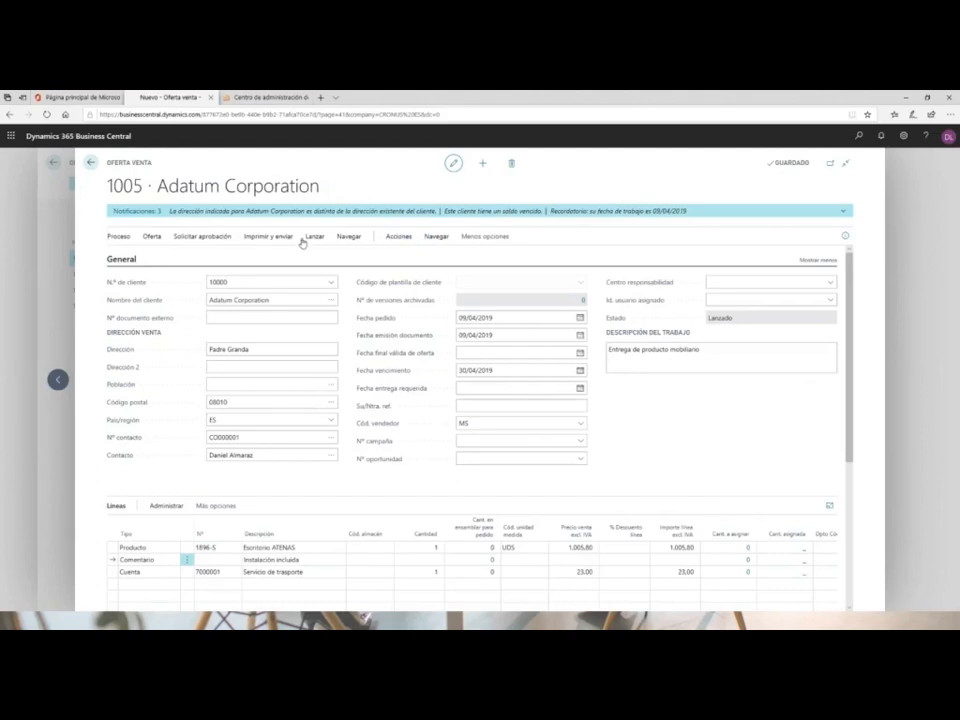
click(268, 236)
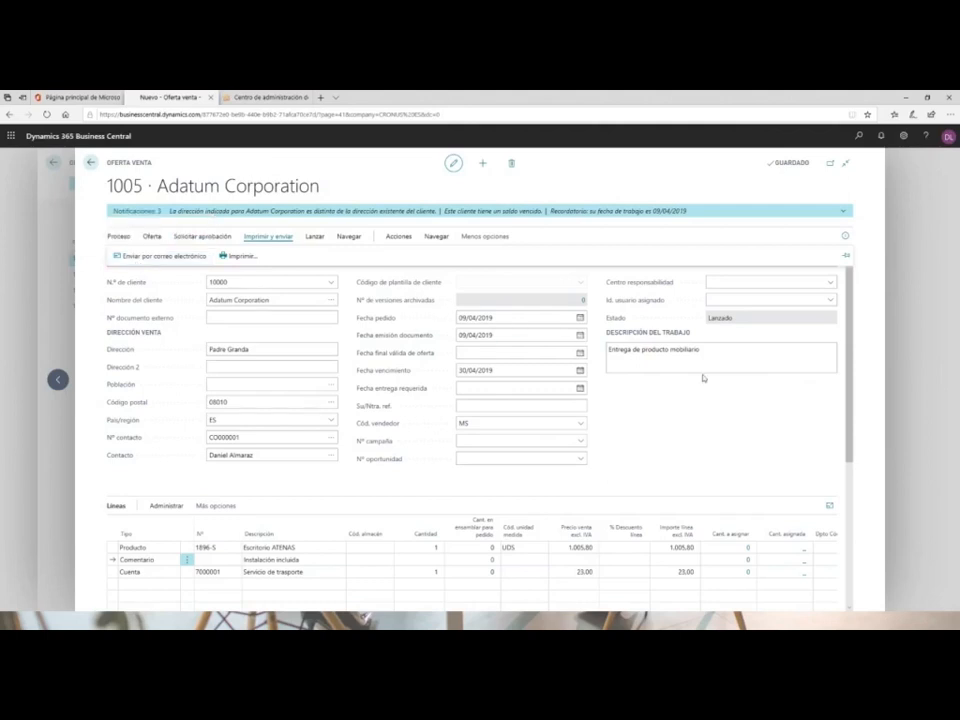
scroll(847, 351, down, 3)
scroll(845, 356, up, 3)
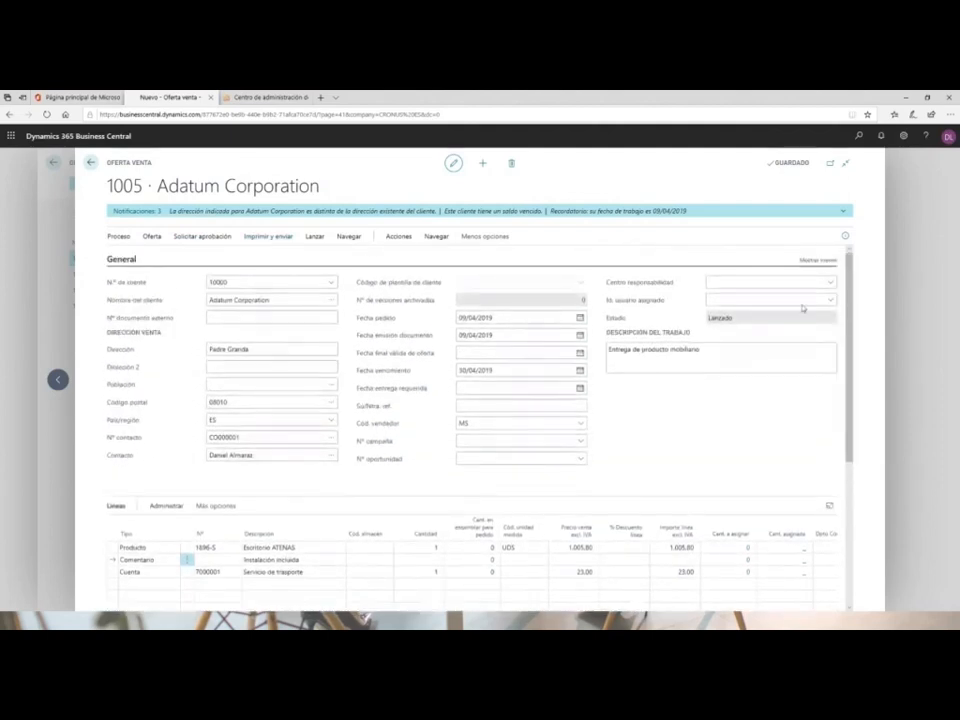
click(820, 260)
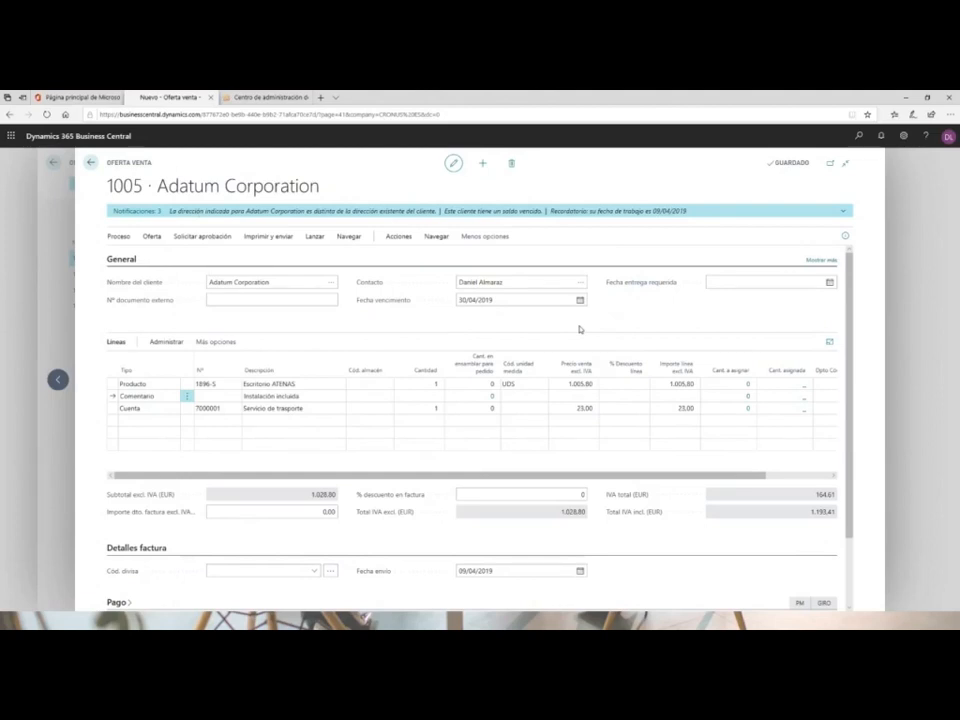
Return to the sales quotes list, reopen the new Adatum Corporation quote and convert it into a sales order.
click(91, 166)
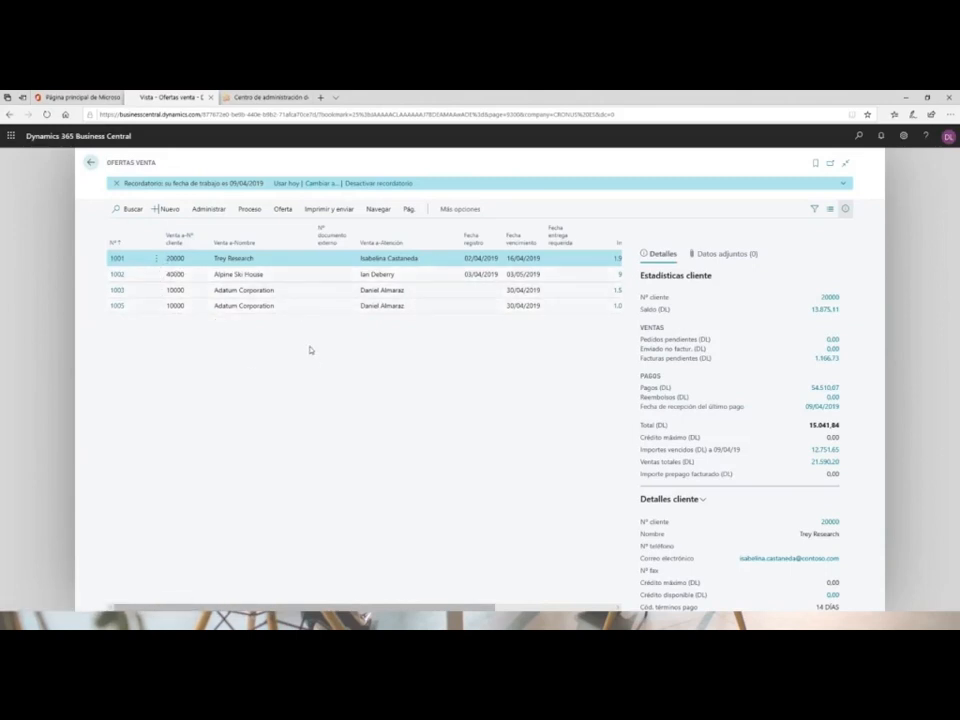
click(120, 306)
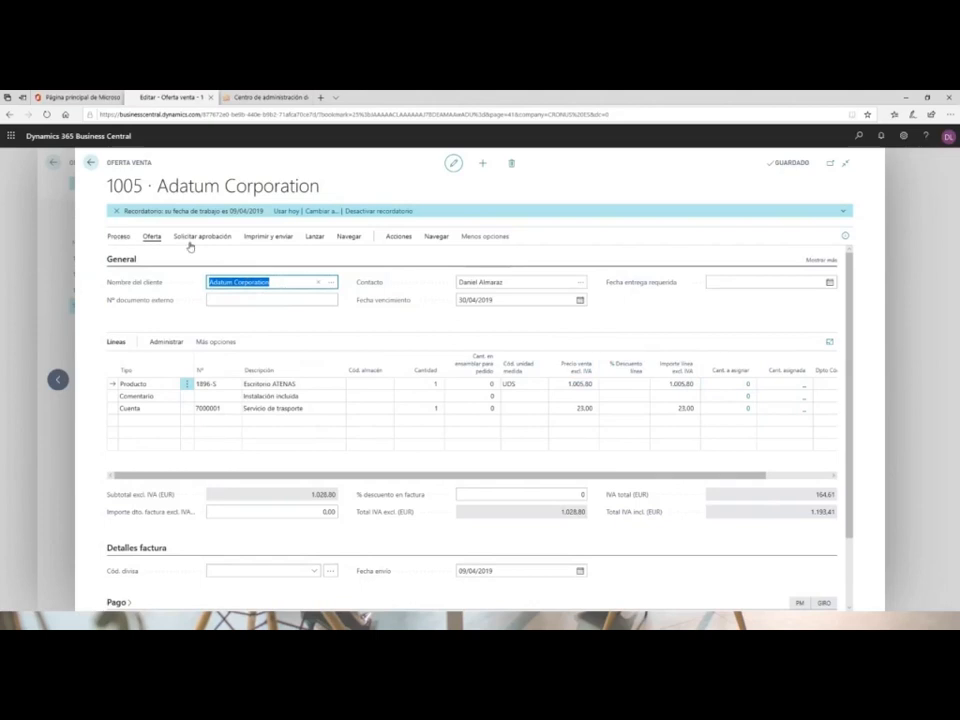
click(124, 239)
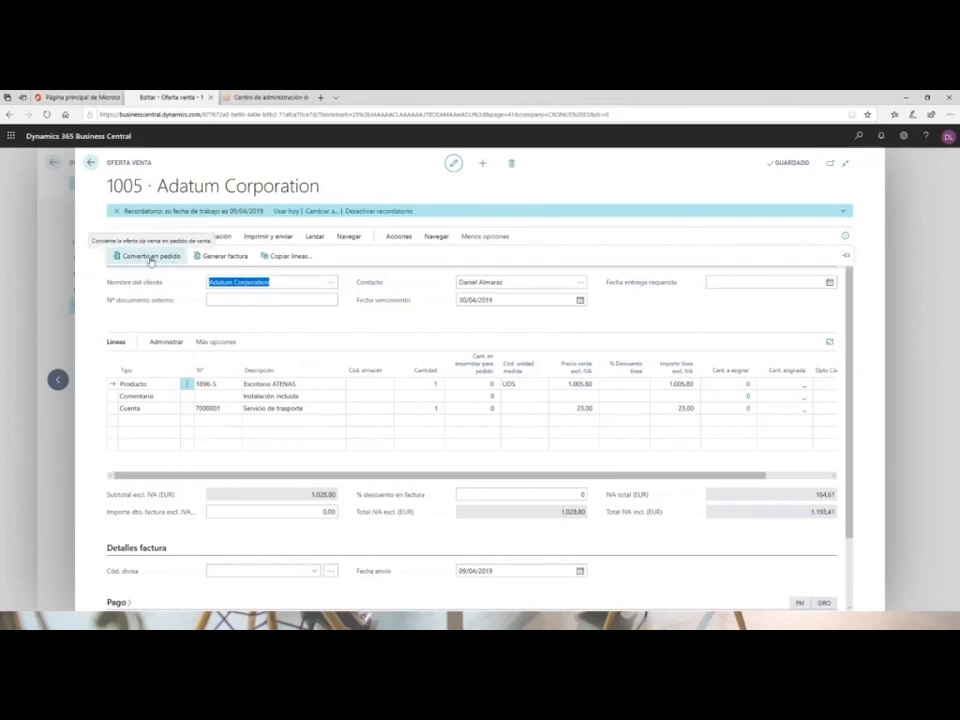
click(152, 257)
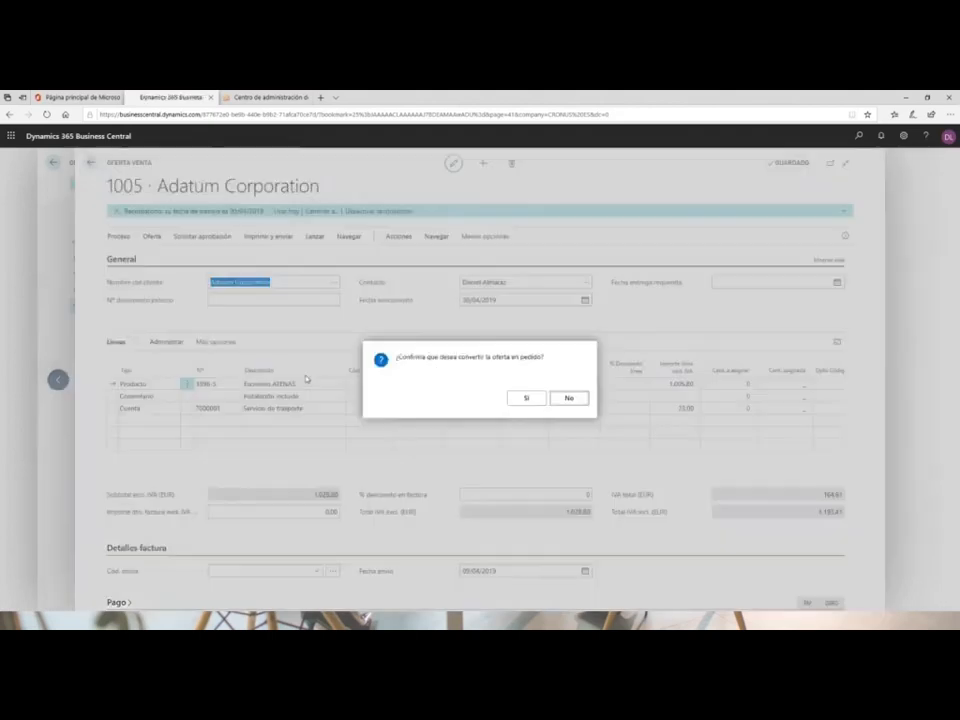
click(526, 399)
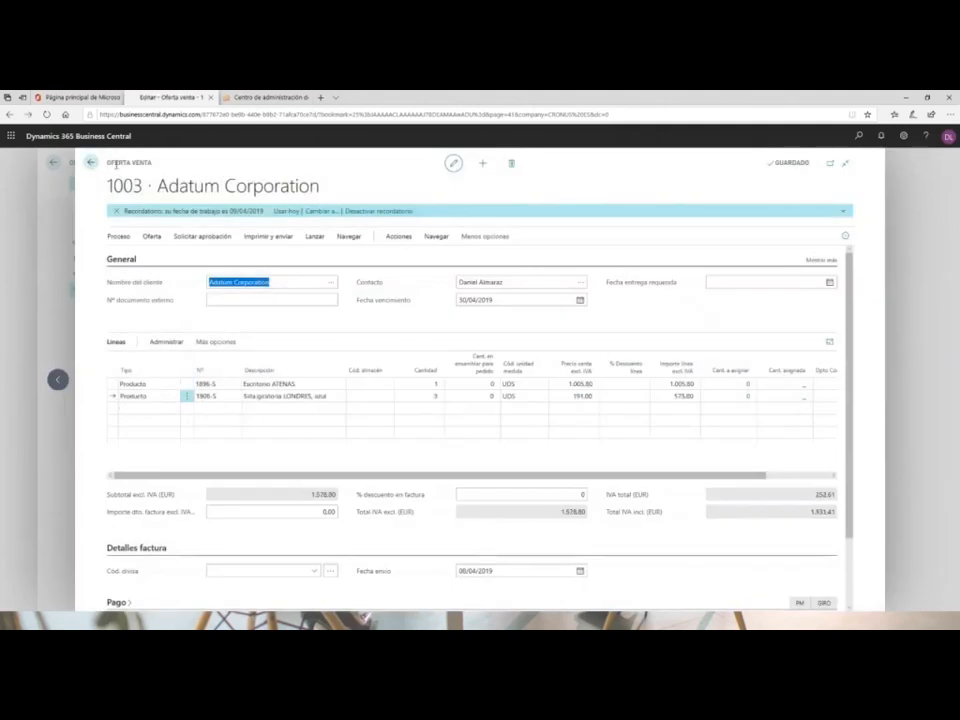
Leave the sales quotes and open the Adatum Corporation sales order dated 09/04/2019 from the ongoing sales orders.
key(Escape)
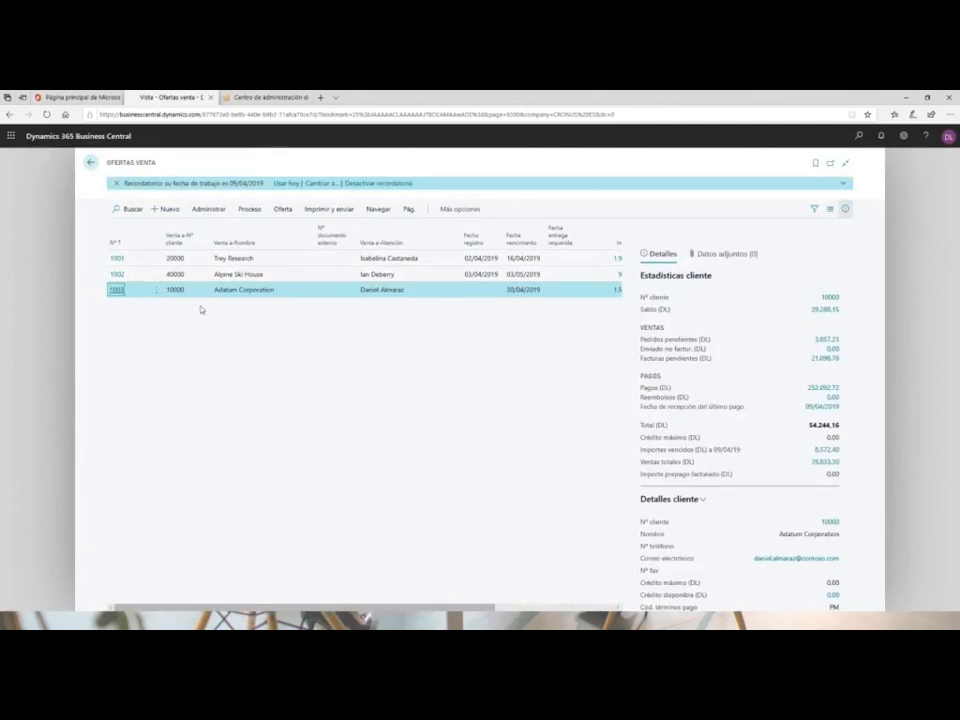
click(91, 163)
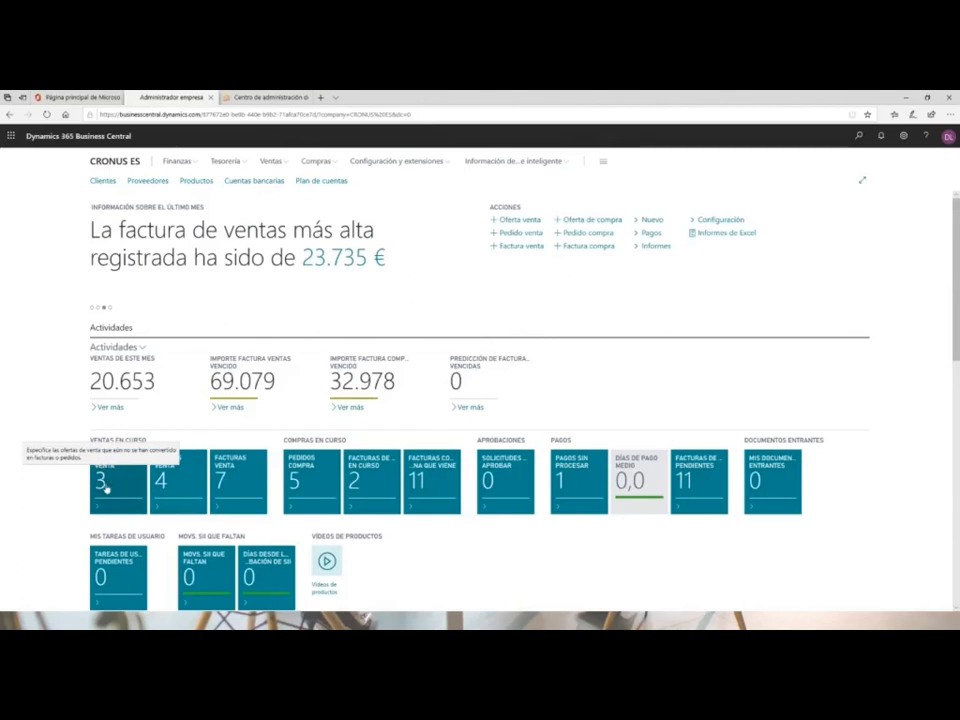
click(175, 480)
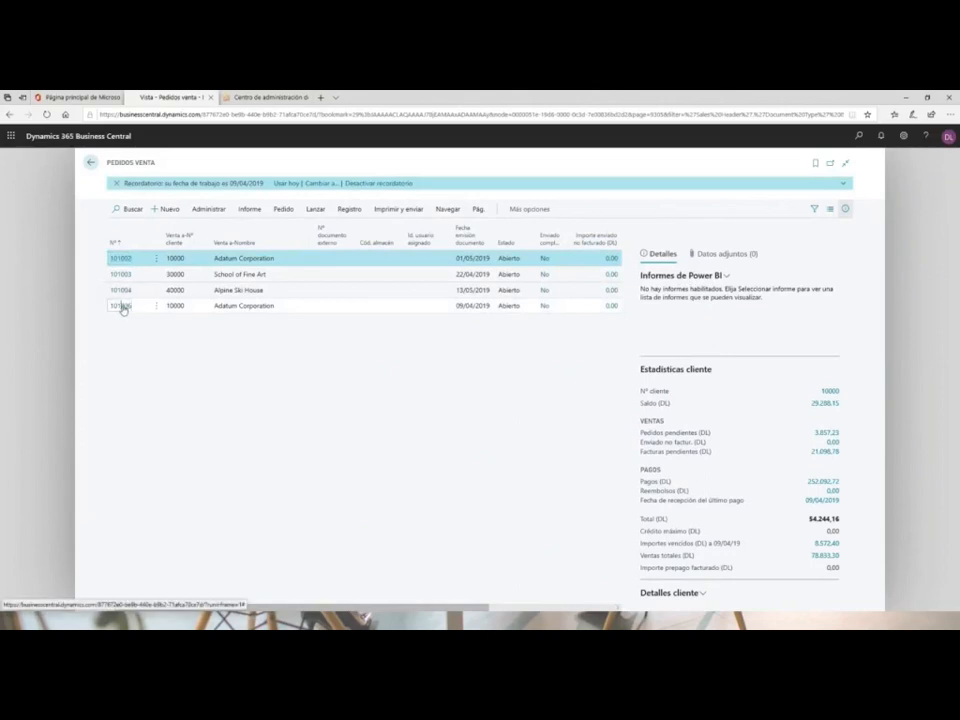
click(121, 306)
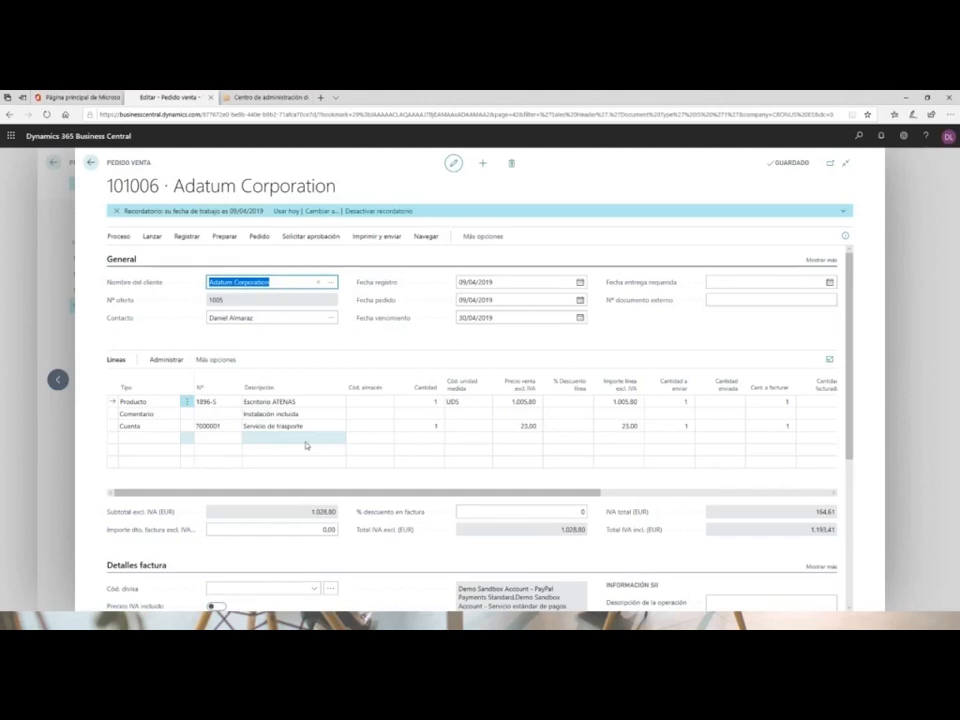
Examine the order lines' quantities to ship and invoice, expand the General fields, and show the order's release options.
drag(527, 495, 656, 498)
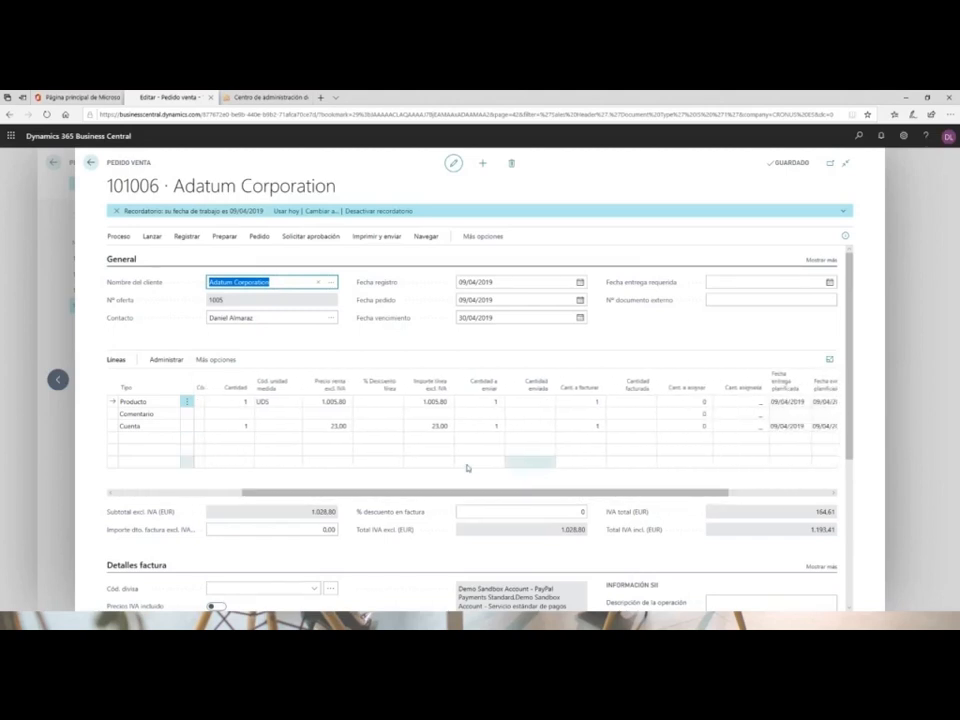
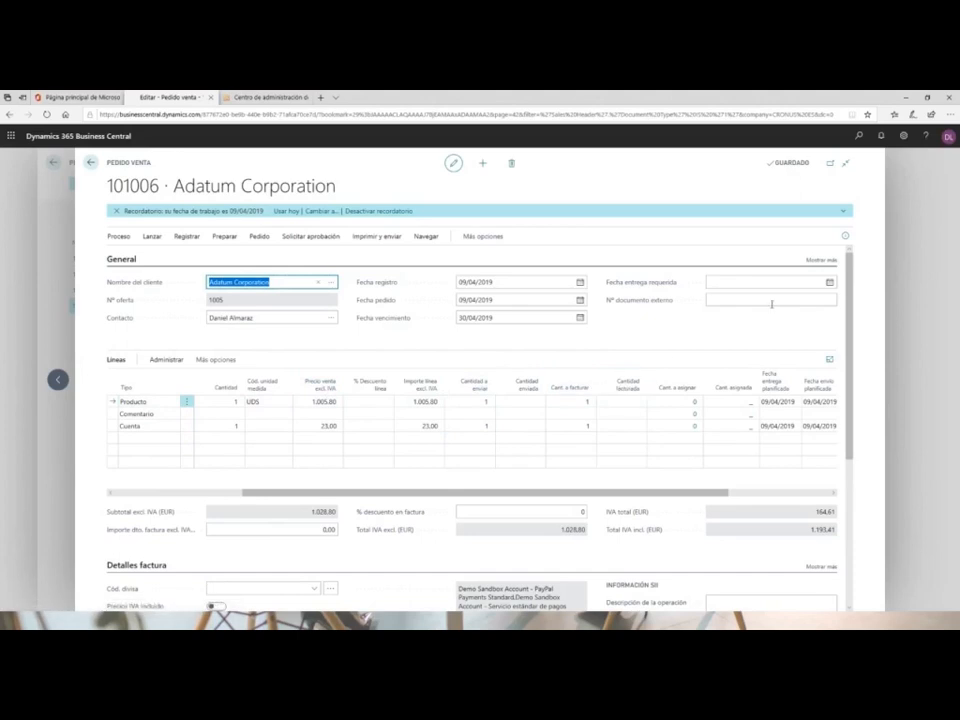
click(822, 260)
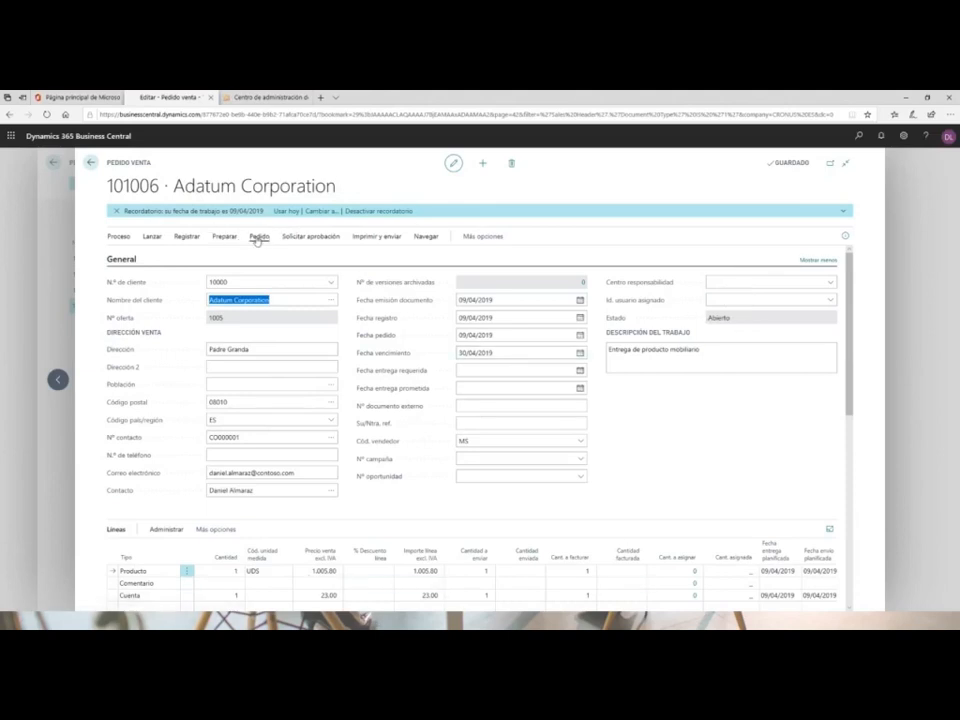
click(153, 237)
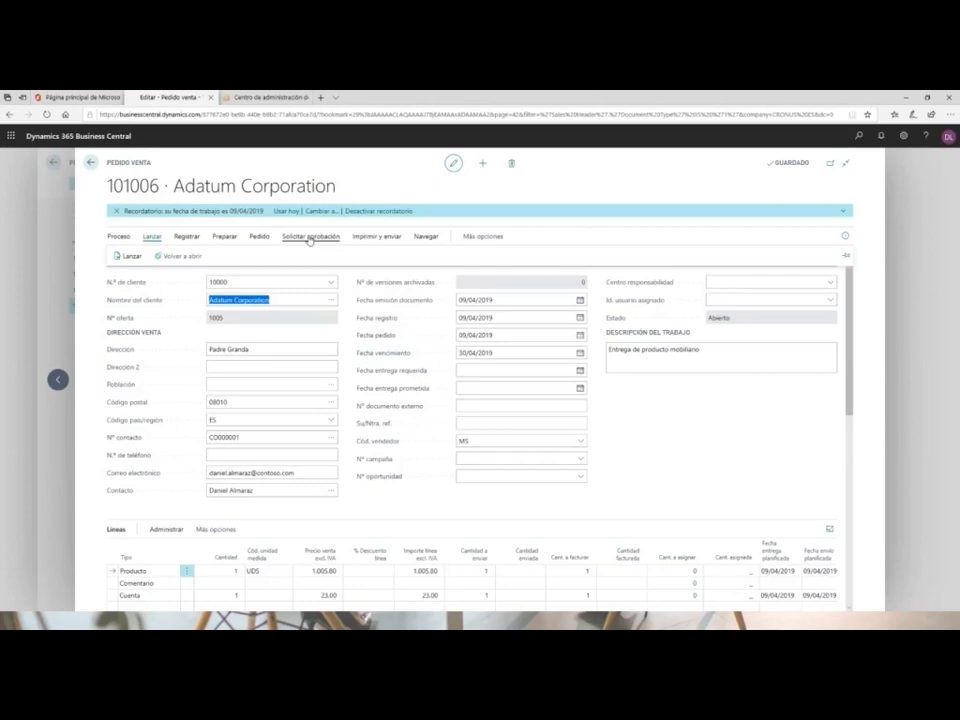
Release the Adatum Corporation sales order and post it with the Enviar option.
click(133, 255)
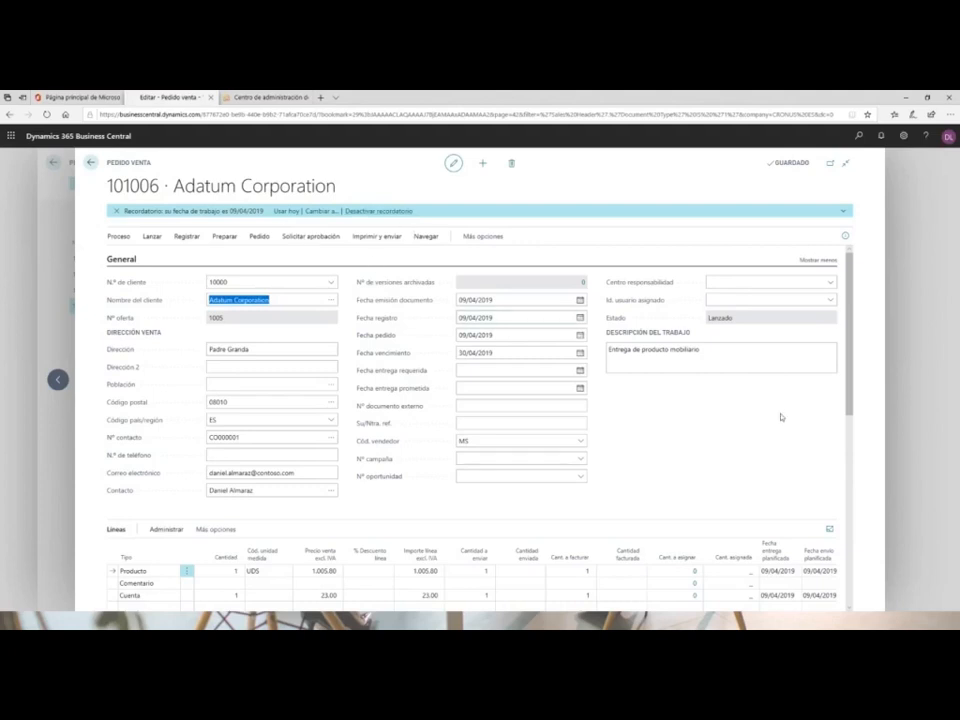
scroll(848, 357, down, 3)
click(187, 237)
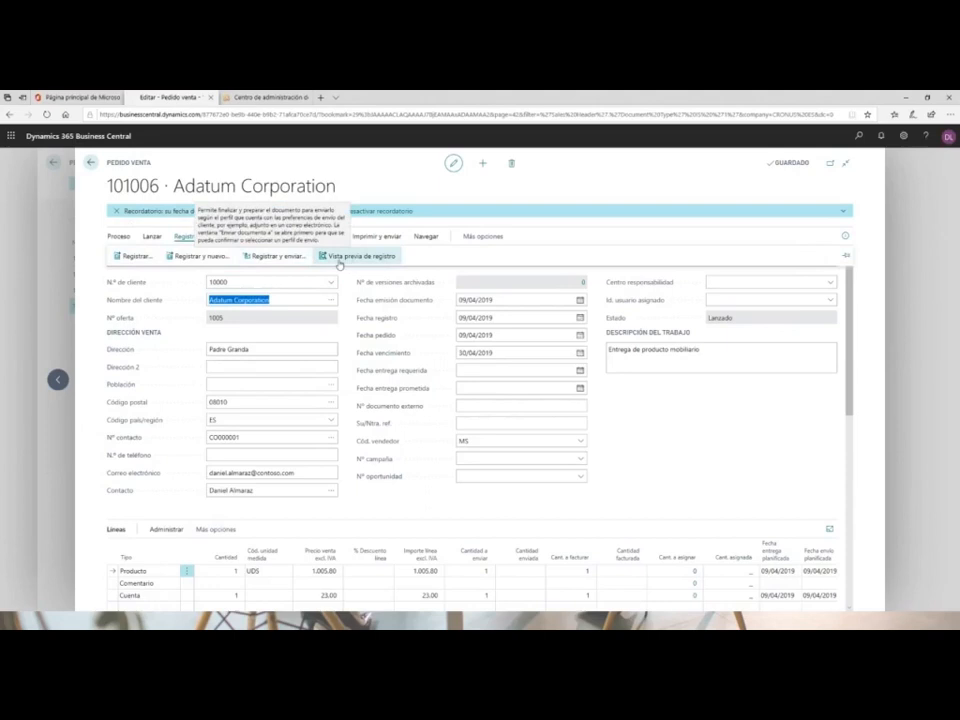
click(118, 257)
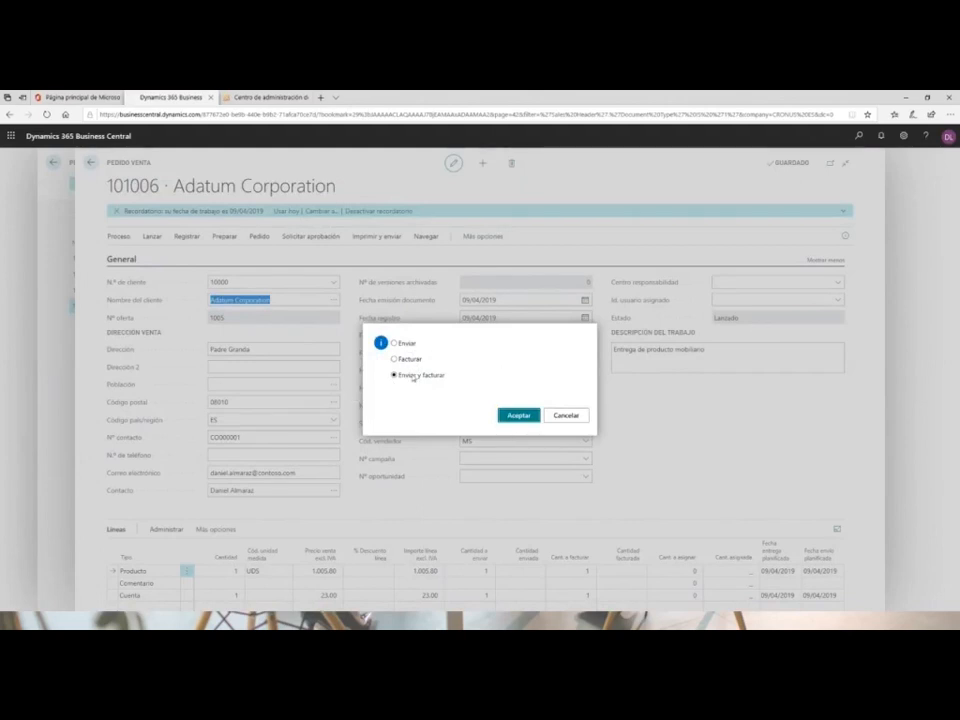
click(395, 344)
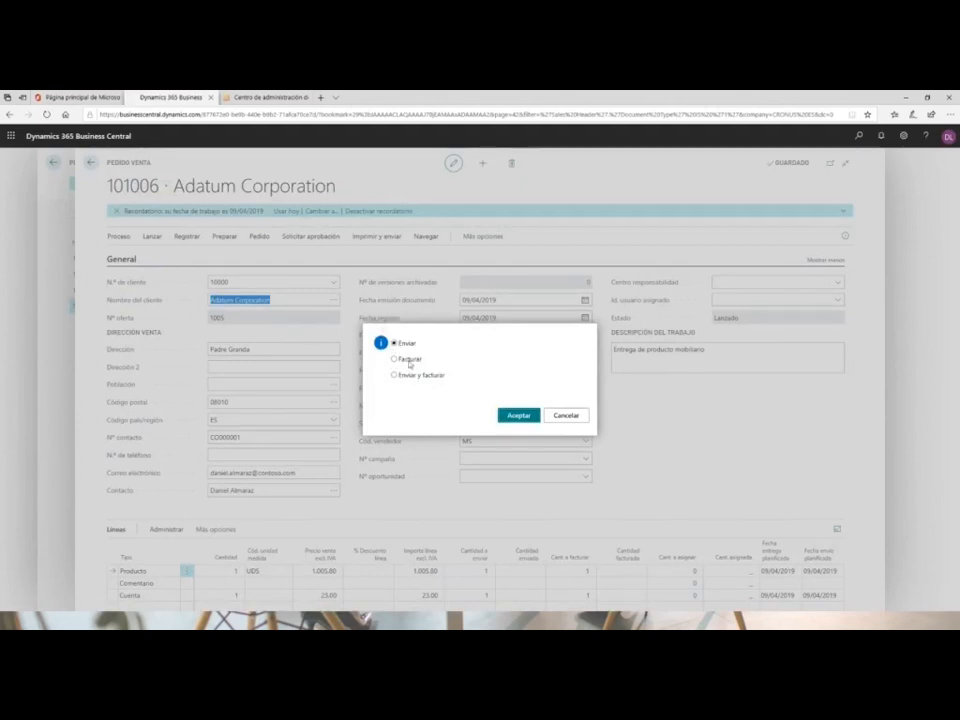
click(519, 416)
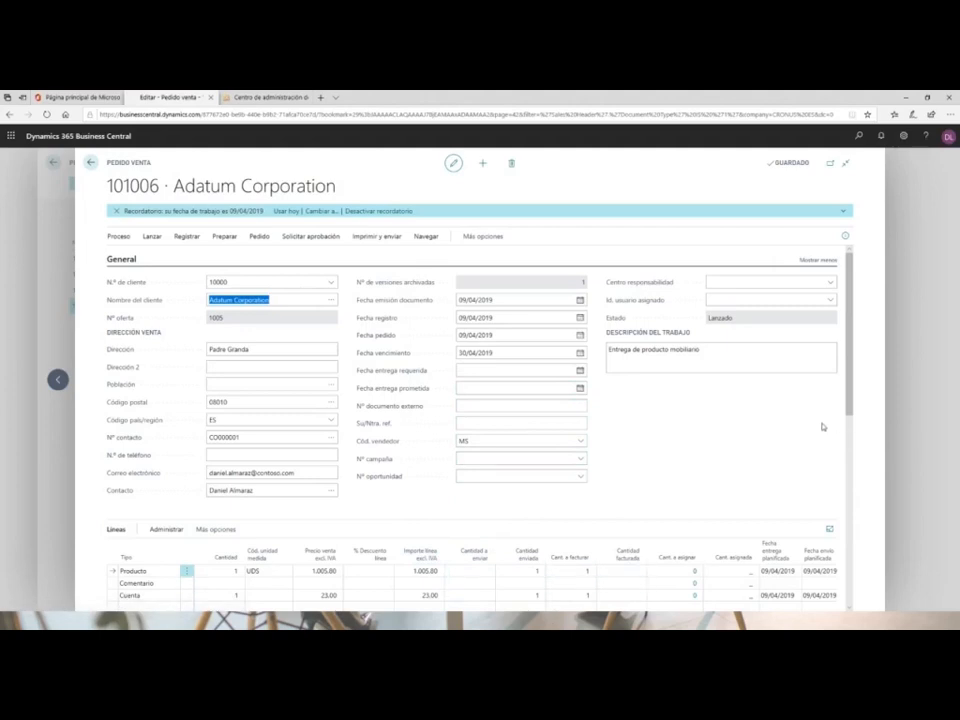
Check the order lines' shipped quantities, then post the order with the Facturar option and open the posted invoice.
scroll(401, 513, down, 2)
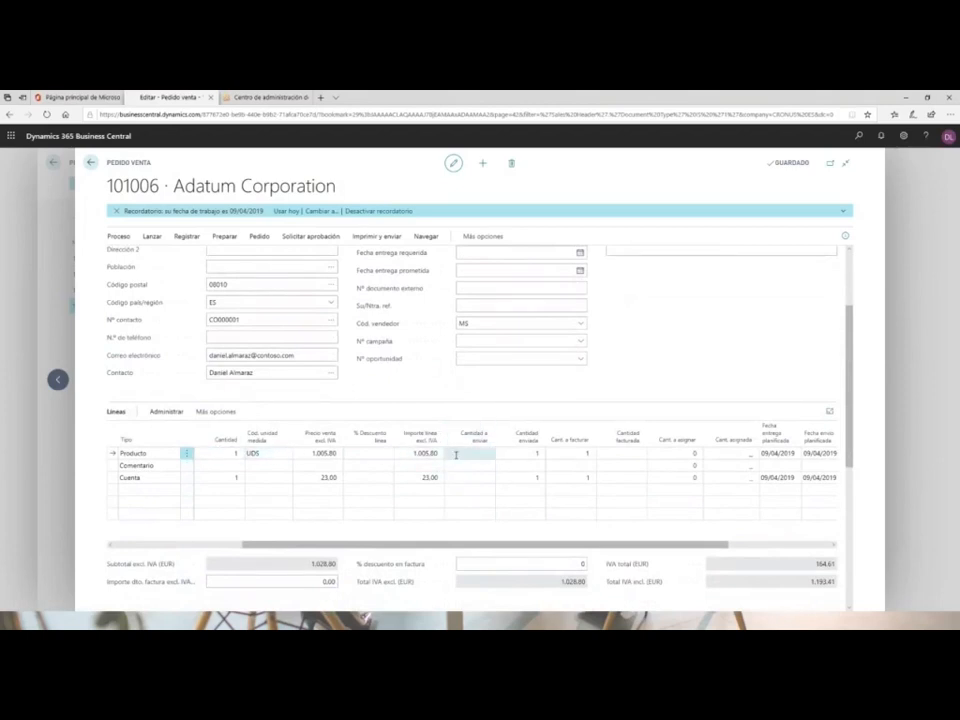
click(534, 454)
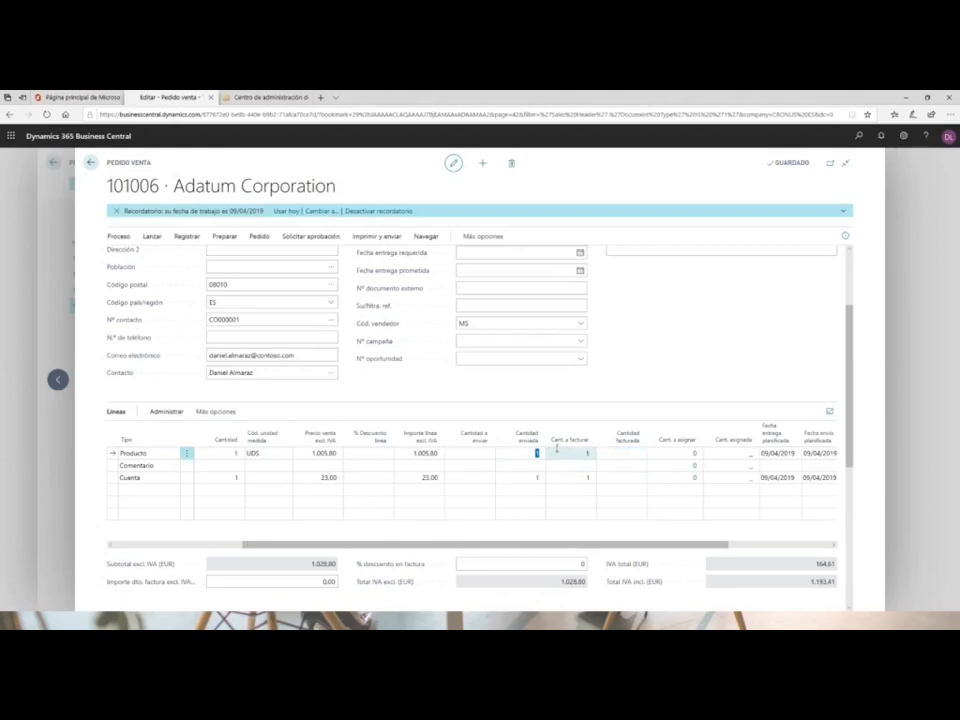
mouse_move(556, 447)
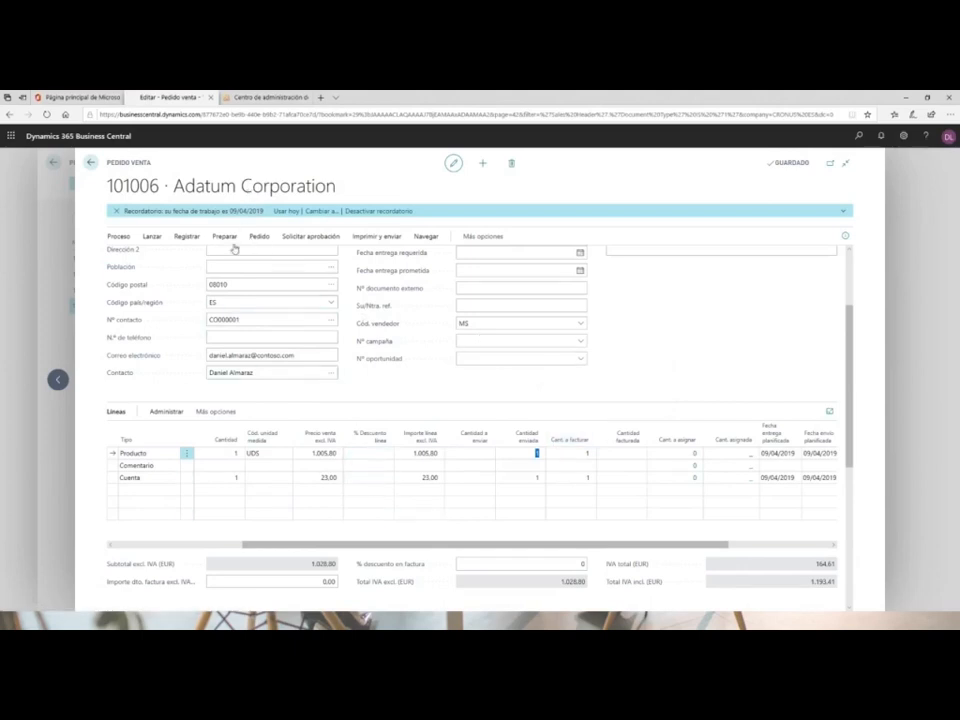
click(187, 236)
click(147, 260)
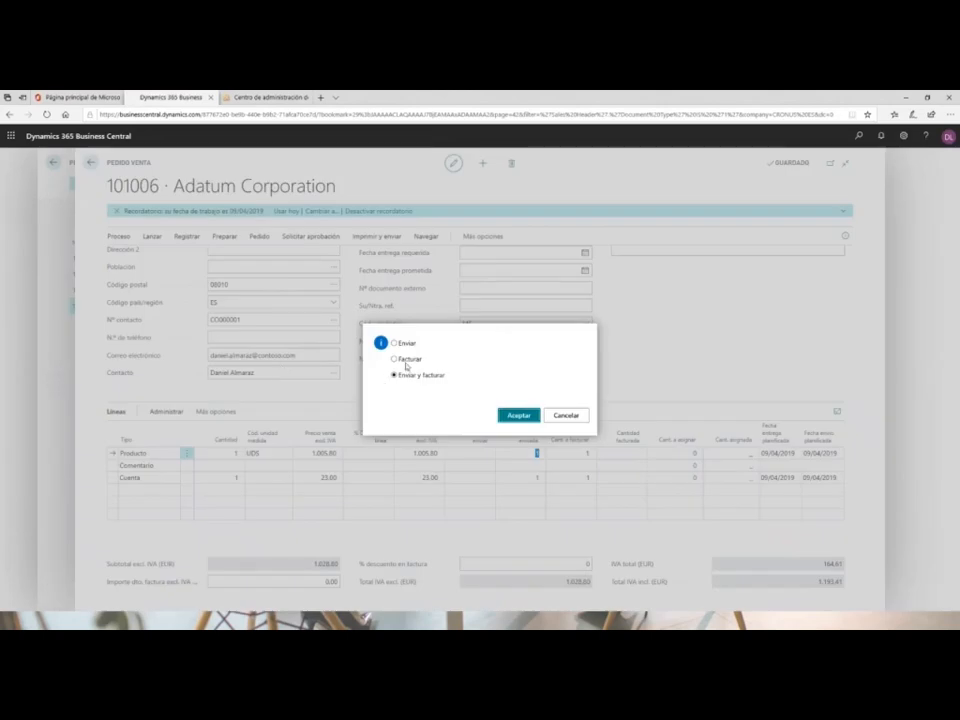
click(408, 359)
click(518, 416)
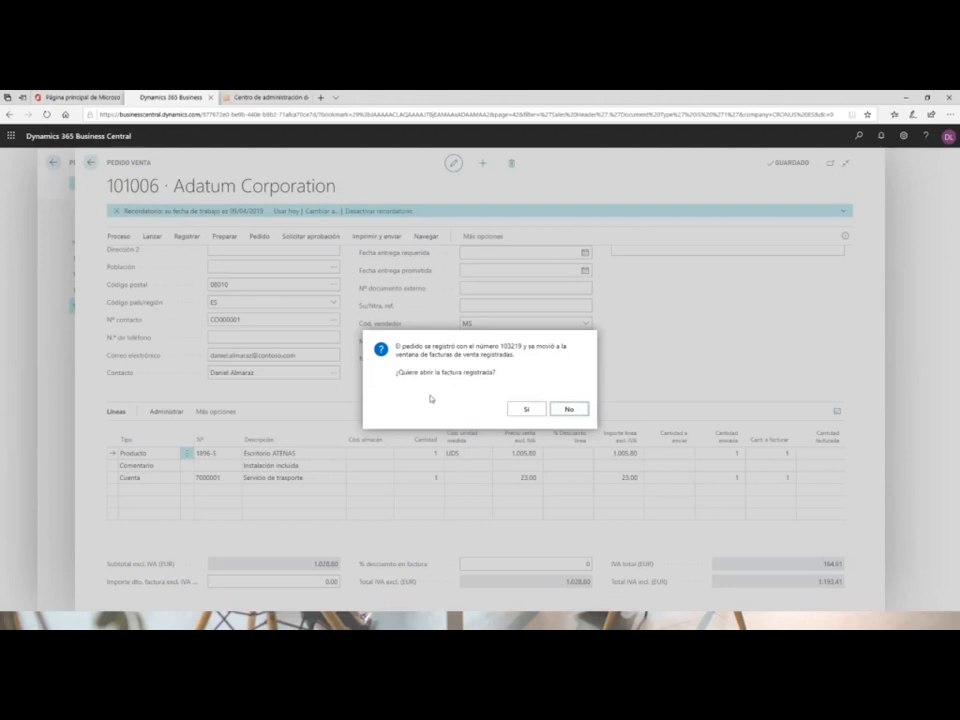
click(520, 410)
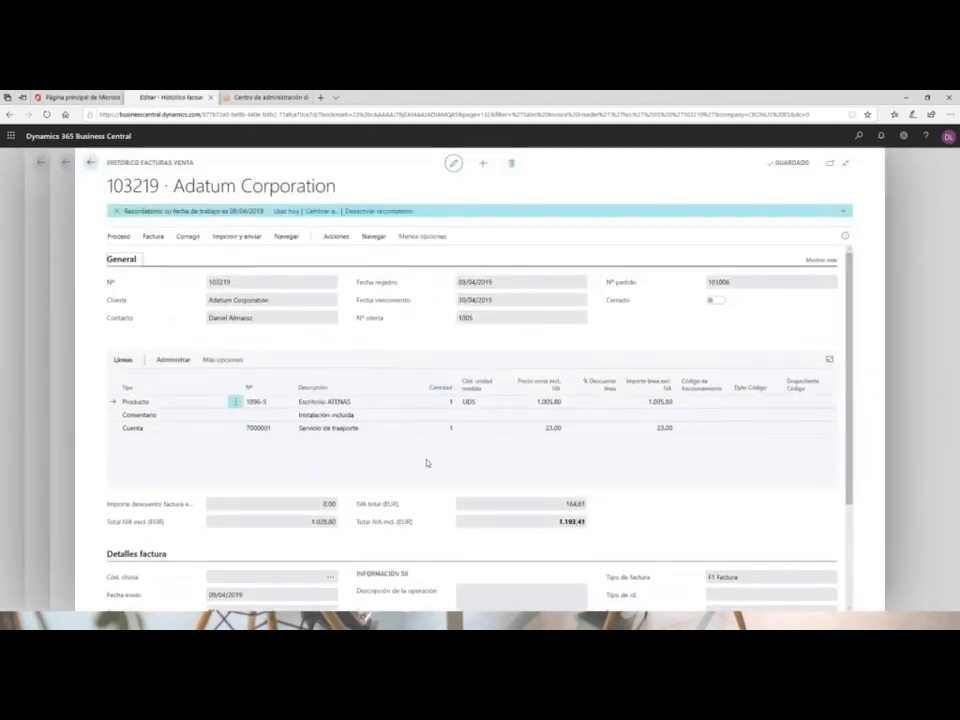
Examine the posted invoice's number and lines, its invoice-related pages and its available actions.
click(213, 281)
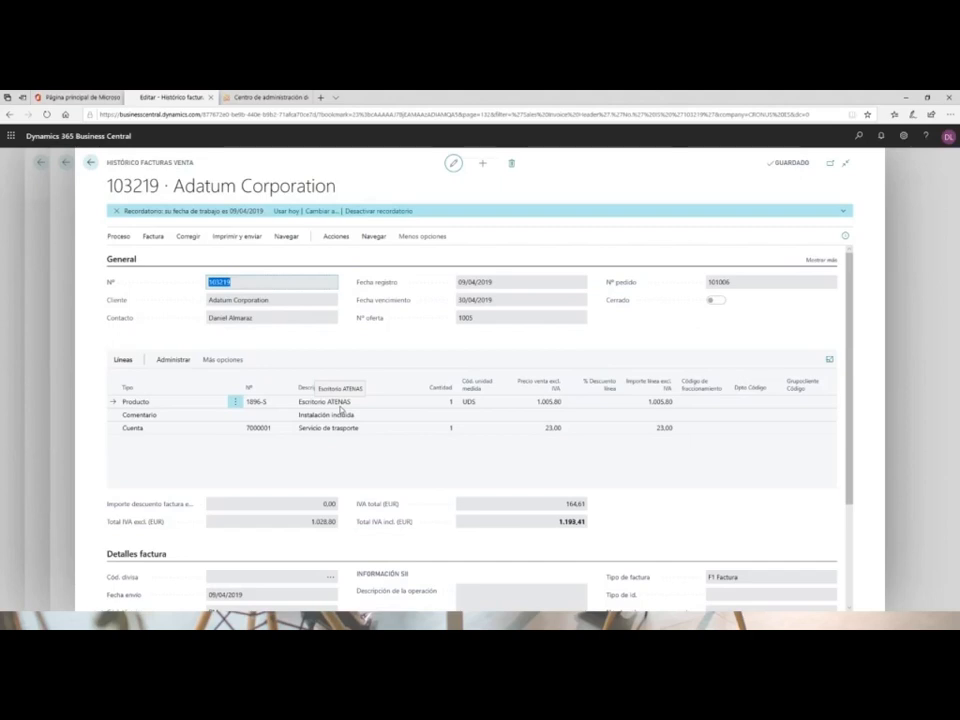
click(375, 238)
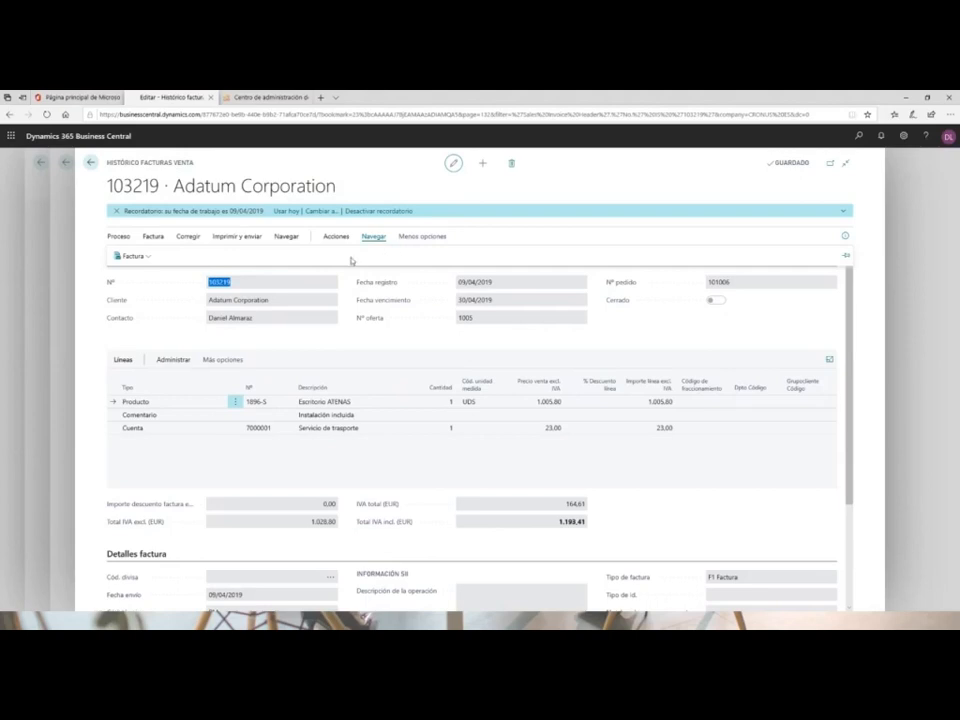
click(287, 238)
click(374, 237)
click(134, 256)
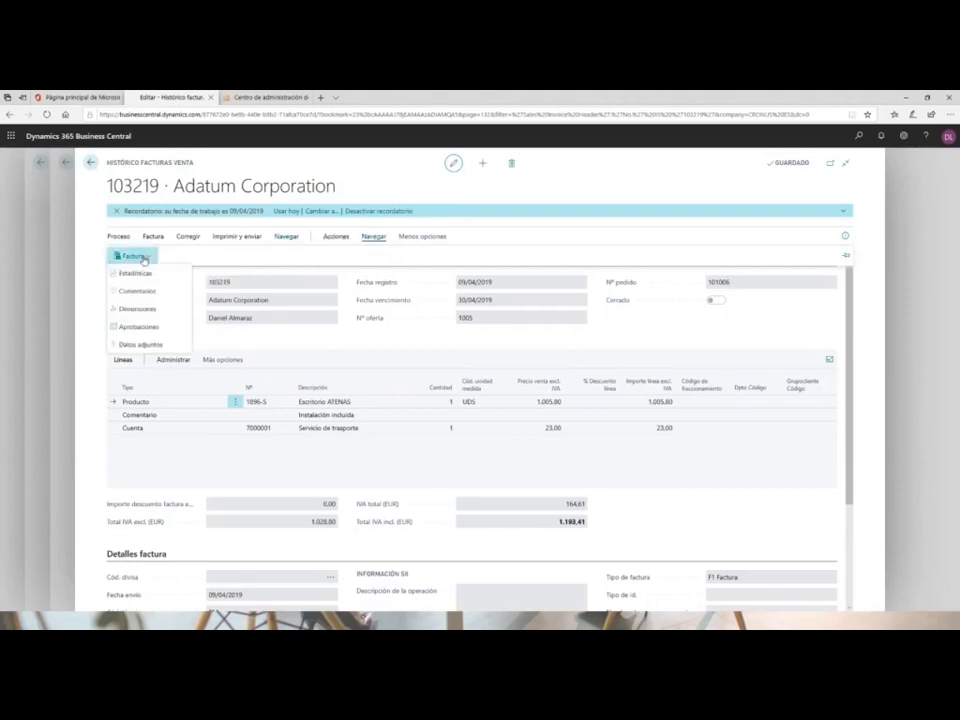
click(336, 237)
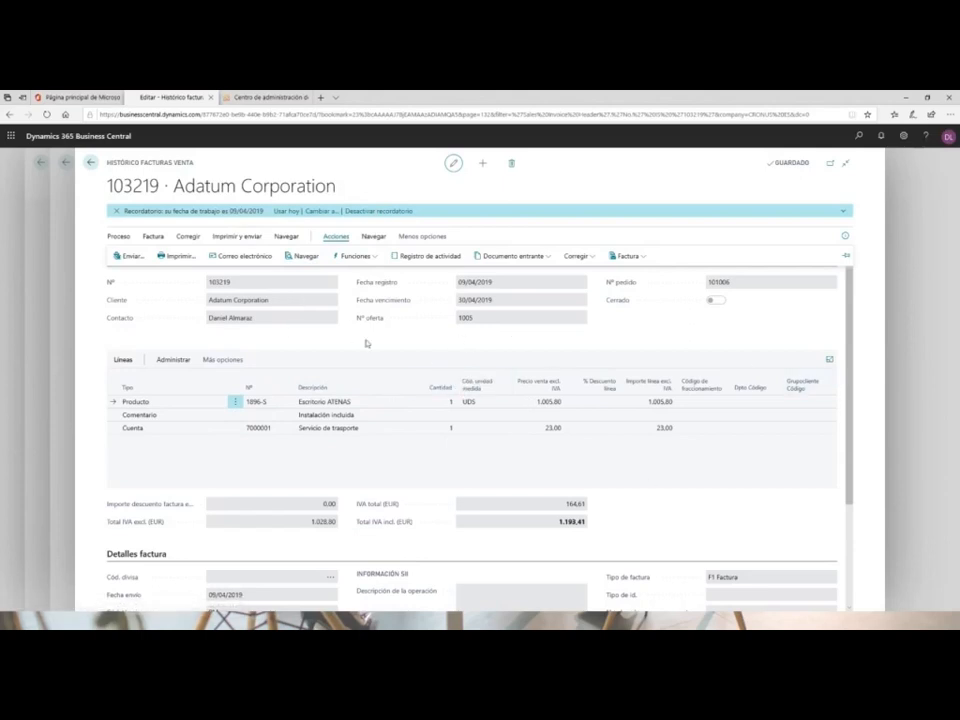
Find the posted invoice's related entries, examine its Mov. contabilidad and Mov. IVA entries, and return to the invoice.
click(302, 257)
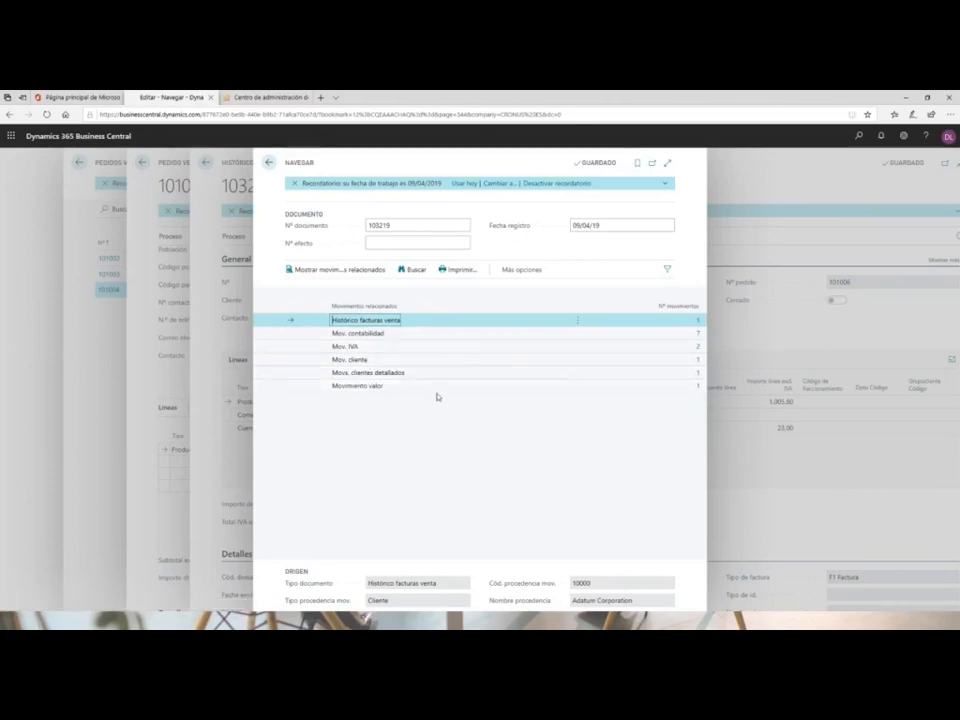
click(698, 336)
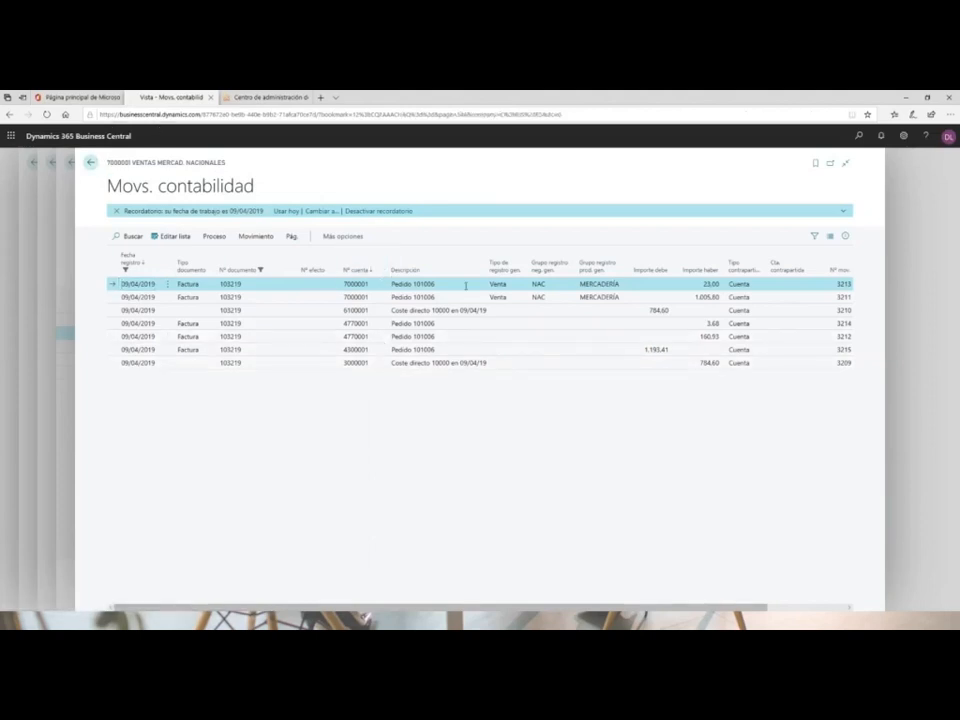
key(Escape)
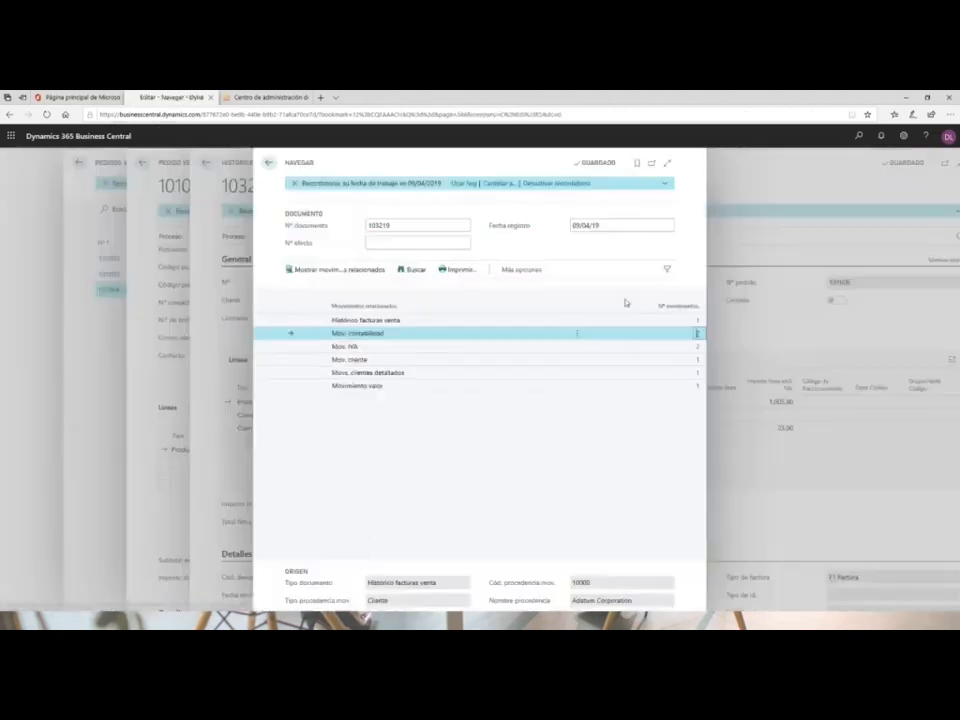
click(699, 349)
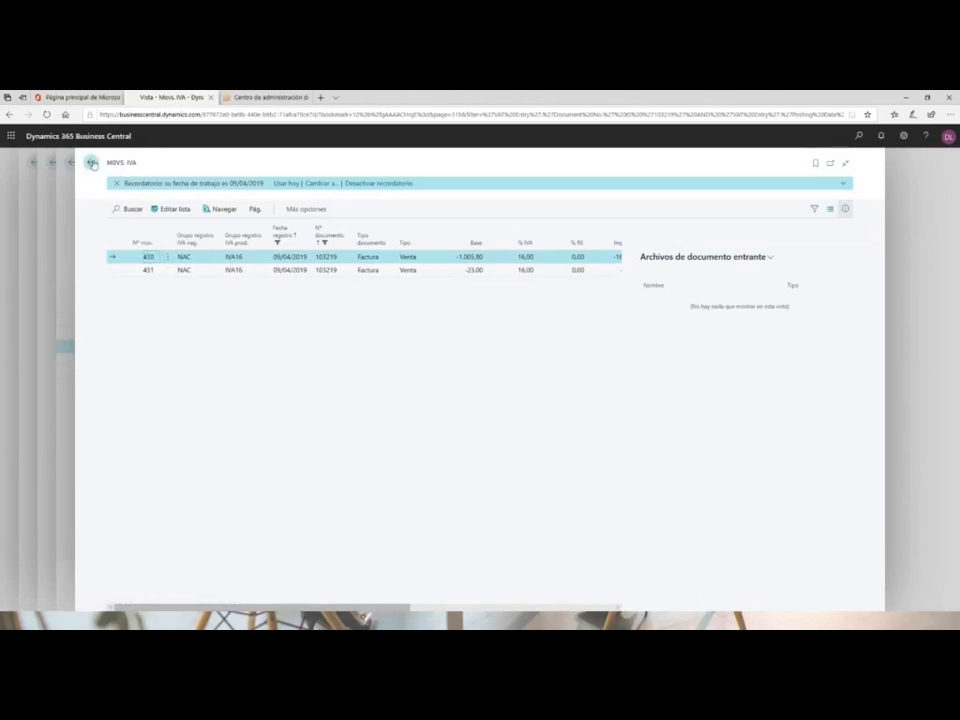
key(Escape)
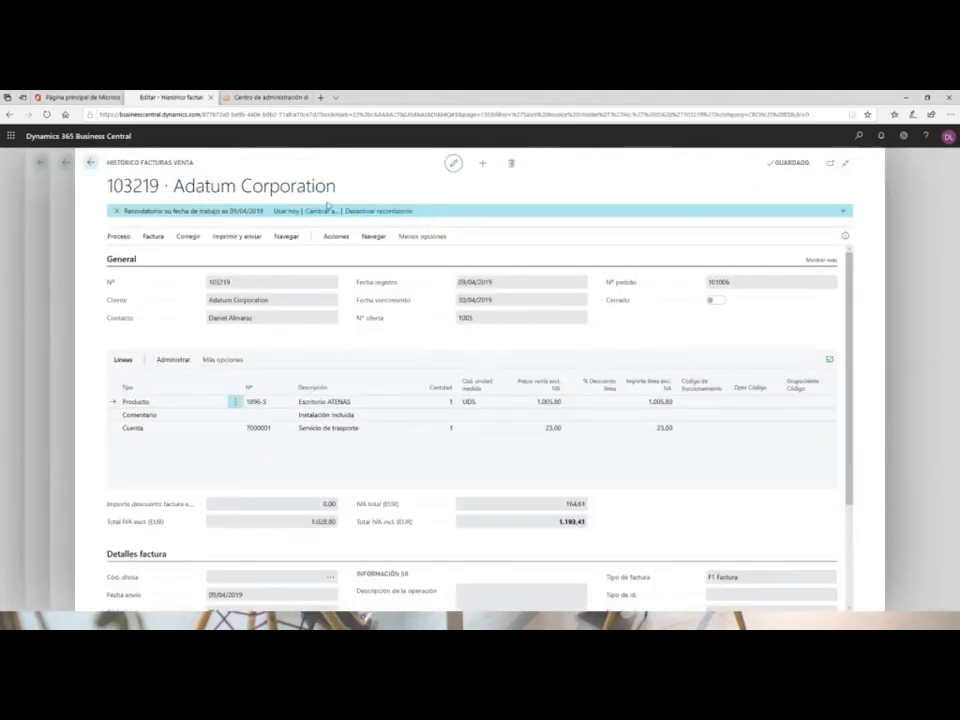
Return to the home page, search for "fac ve" and open the Facturas venta list.
click(90, 162)
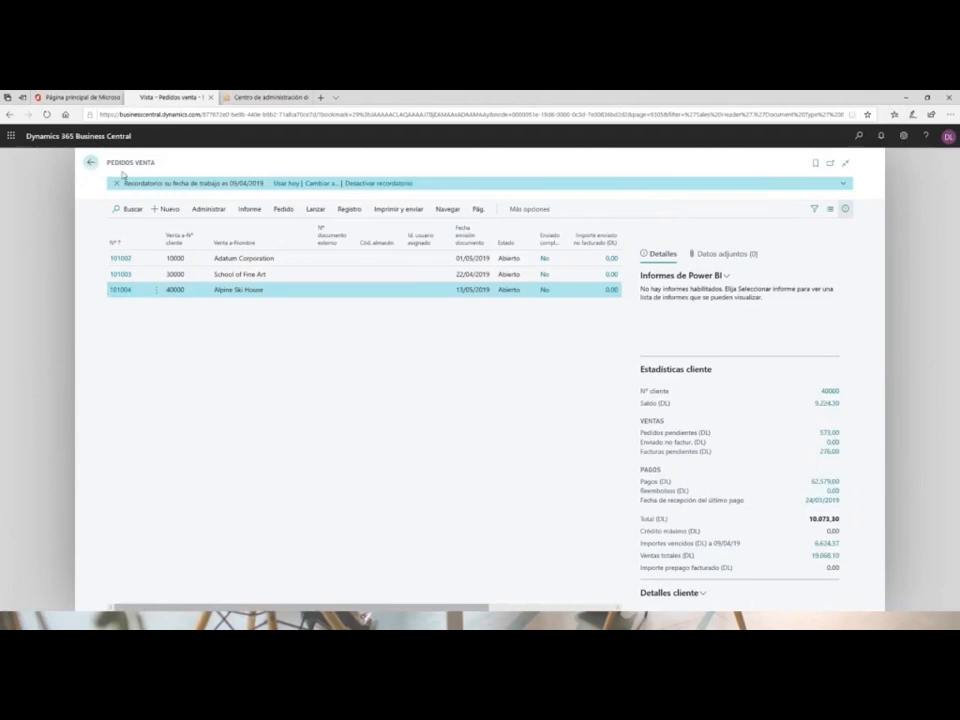
click(90, 162)
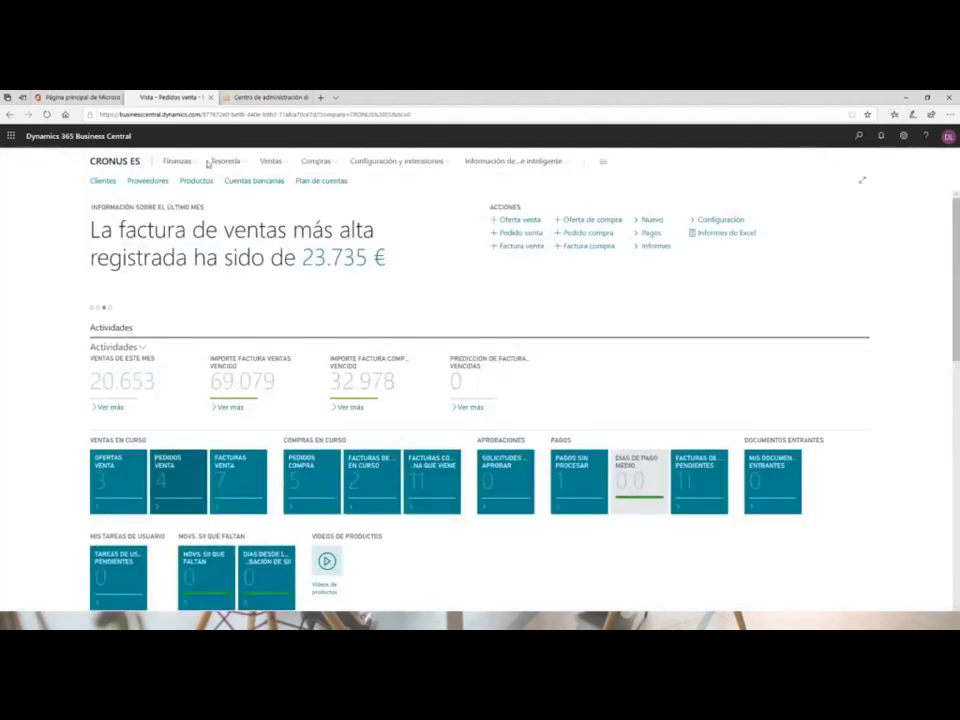
click(857, 152)
text(fac ve)
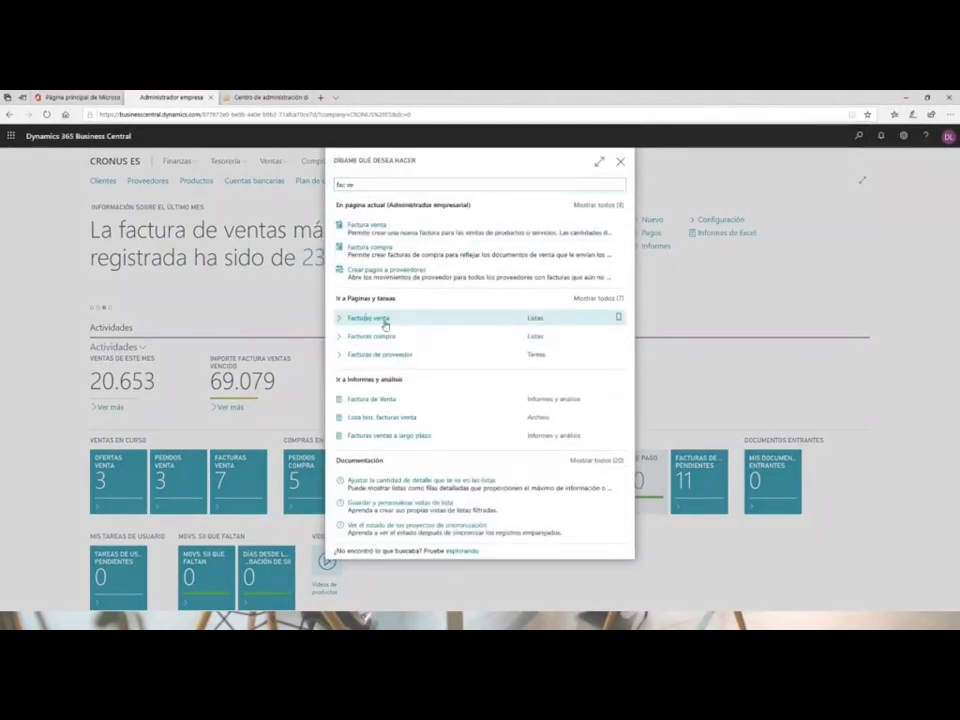
click(347, 322)
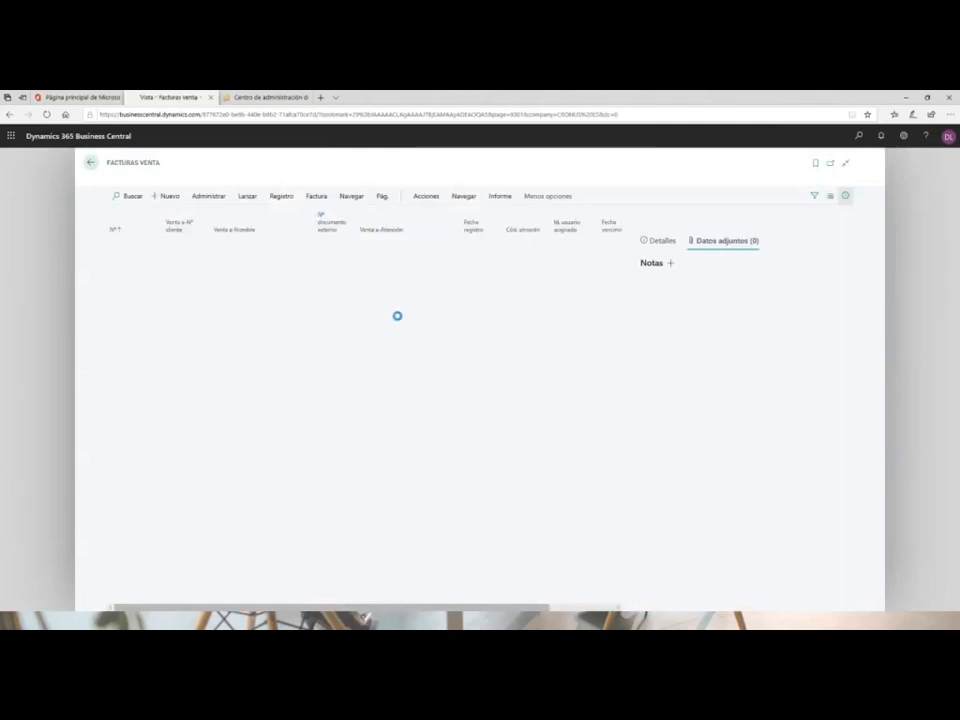
Create a new sales invoice for the customer Adatum Corporation.
click(168, 209)
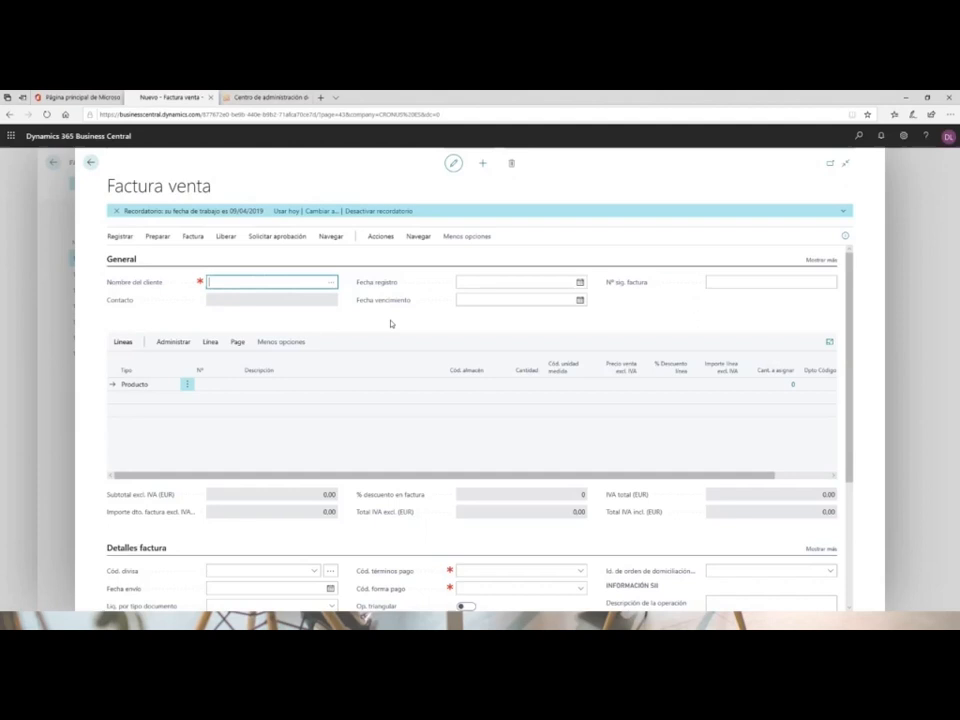
text(10)
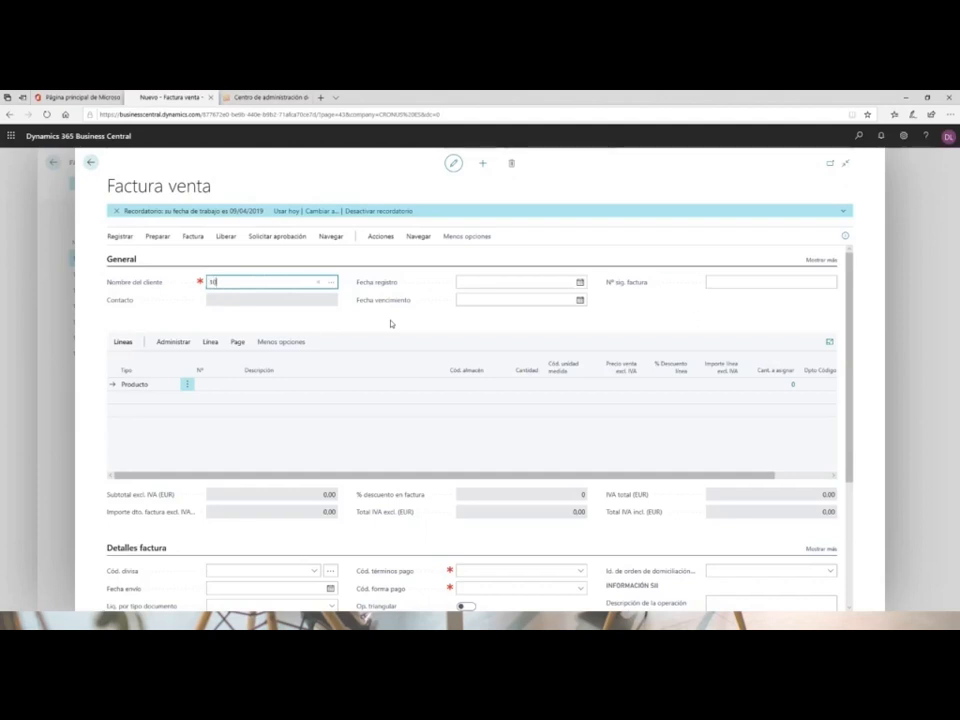
text(00)
key(Tab)
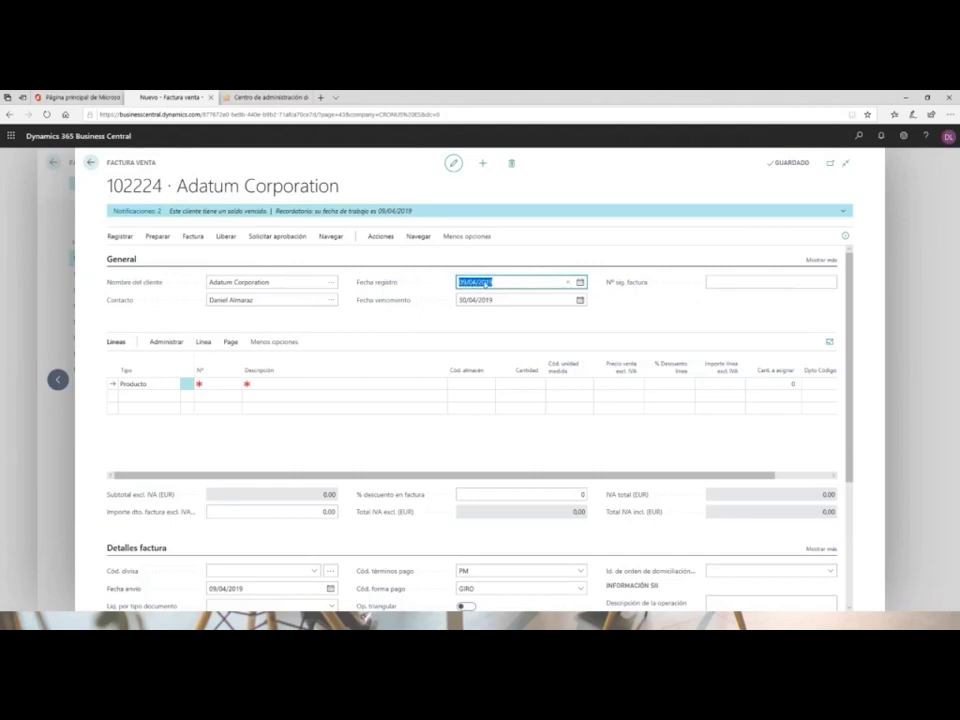
Add product 1896-S, Escritorio ATENAS, to the first invoice line with a quantity of 2.
click(220, 383)
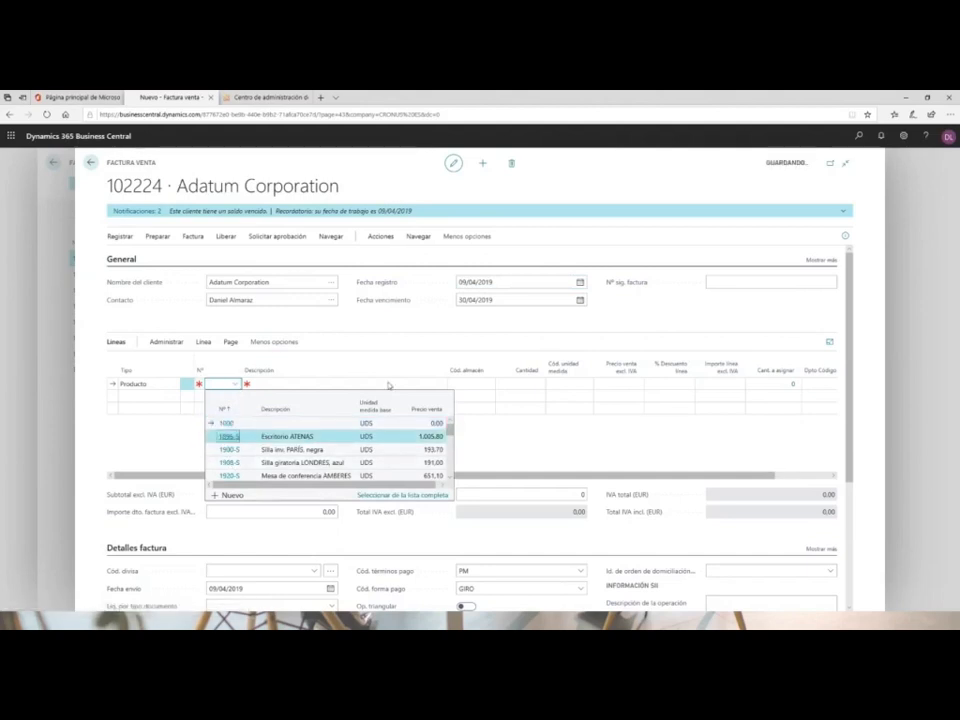
click(227, 438)
click(484, 384)
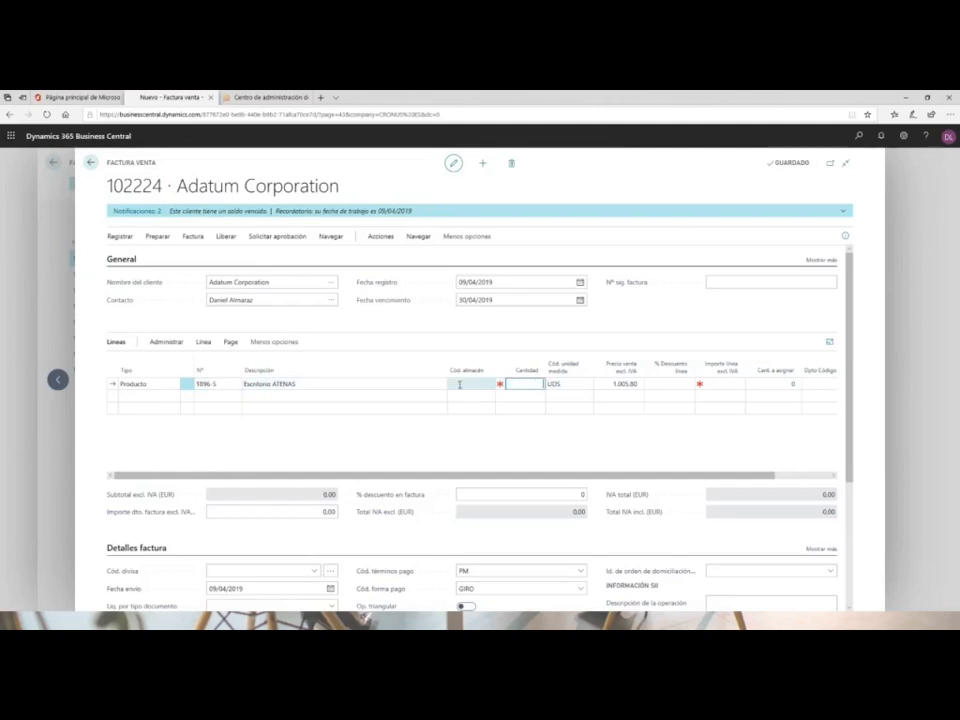
key(Tab)
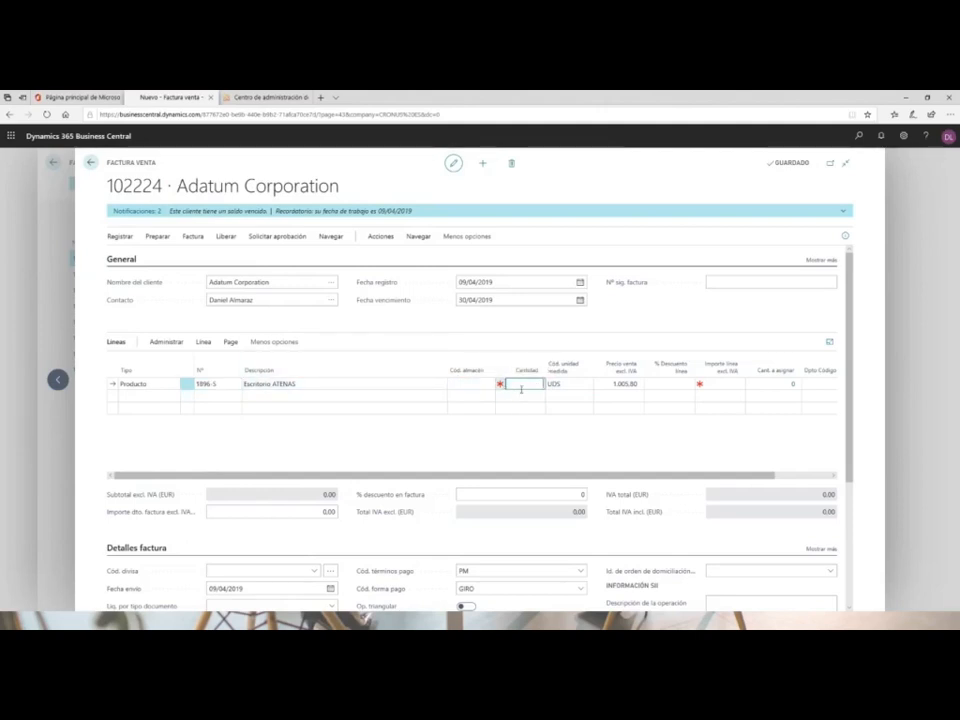
text(2)
key(Tab)
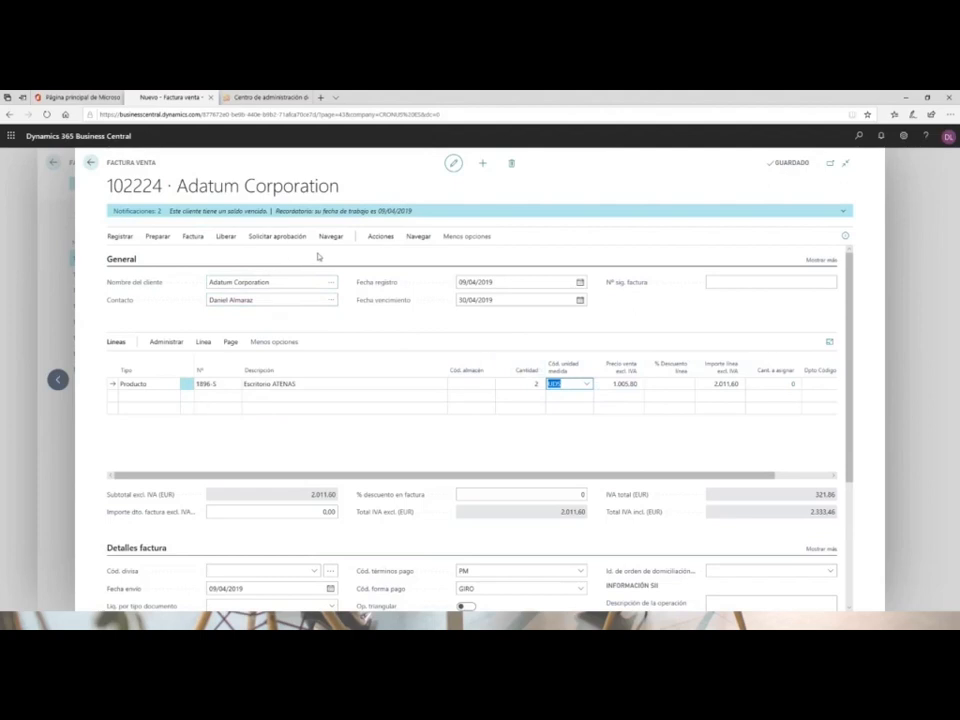
Expand the new invoice's General fields and examine its general actions, preparation options and posting options.
click(825, 263)
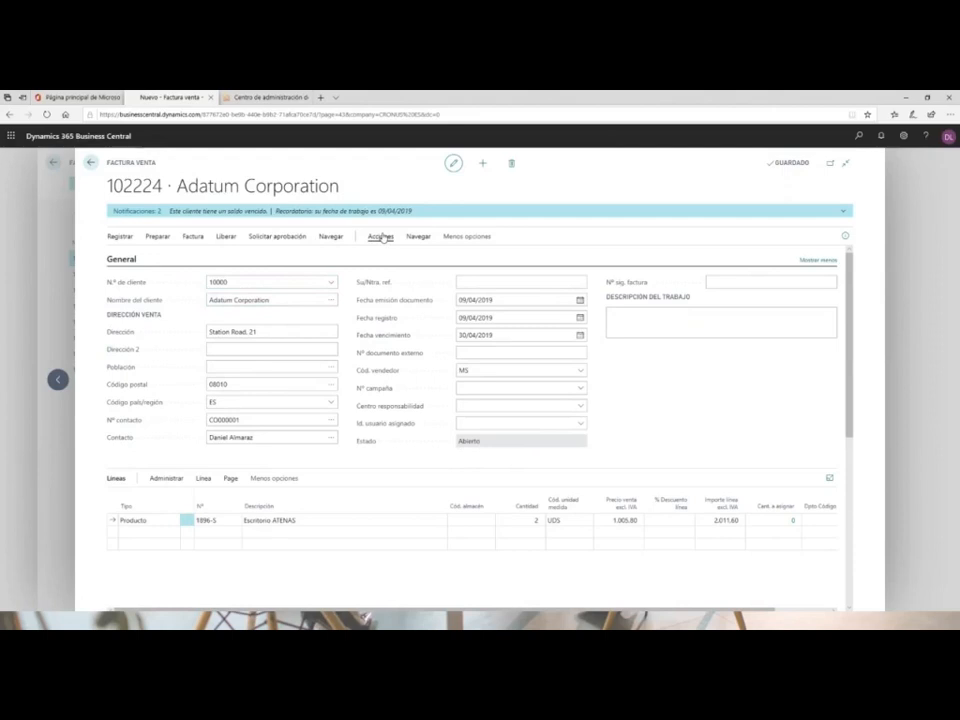
click(381, 238)
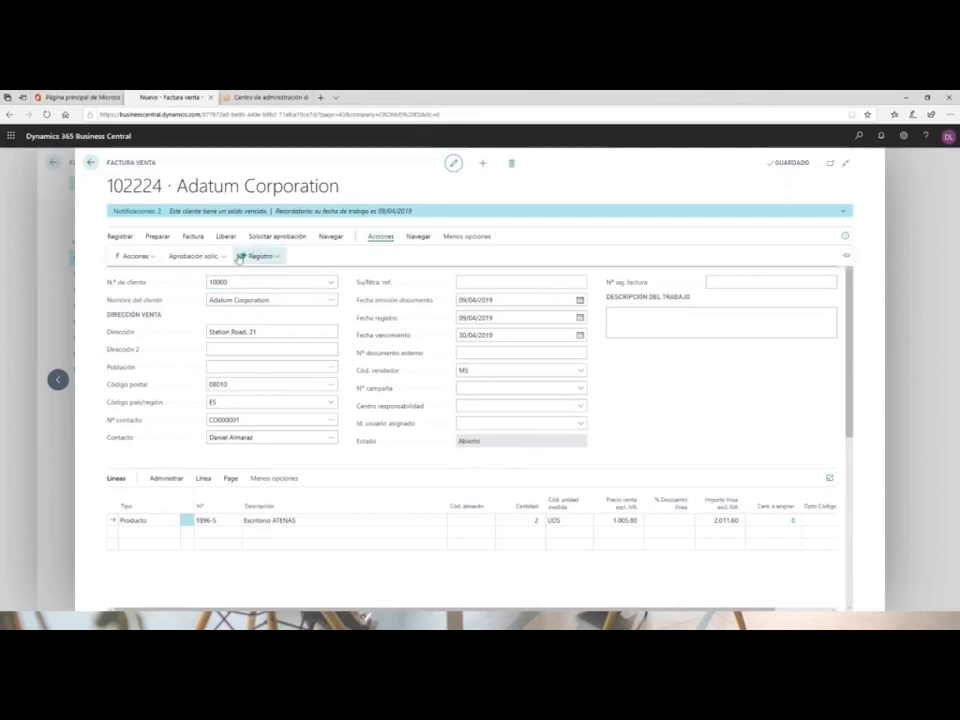
click(160, 238)
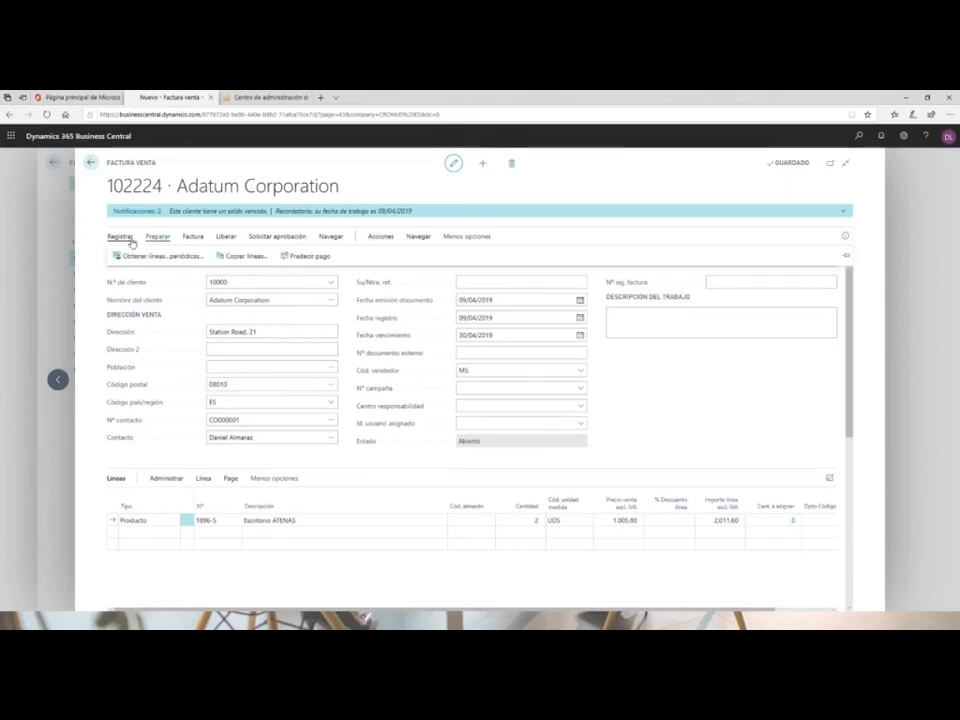
click(122, 238)
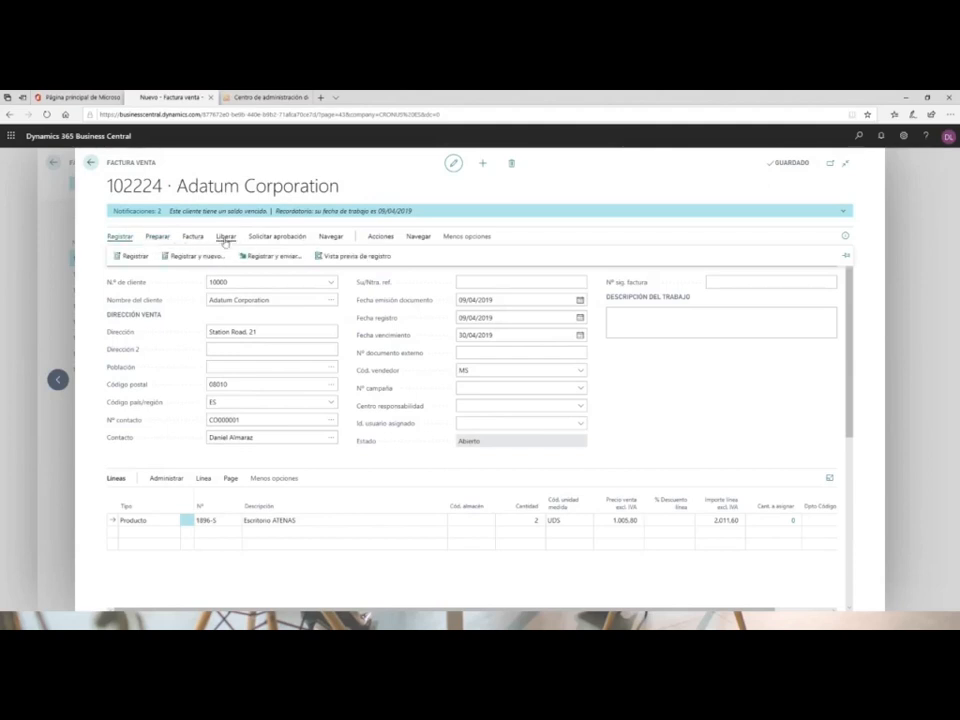
Release the new Adatum Corporation sales invoice and collapse its additional General fields.
click(226, 238)
click(140, 258)
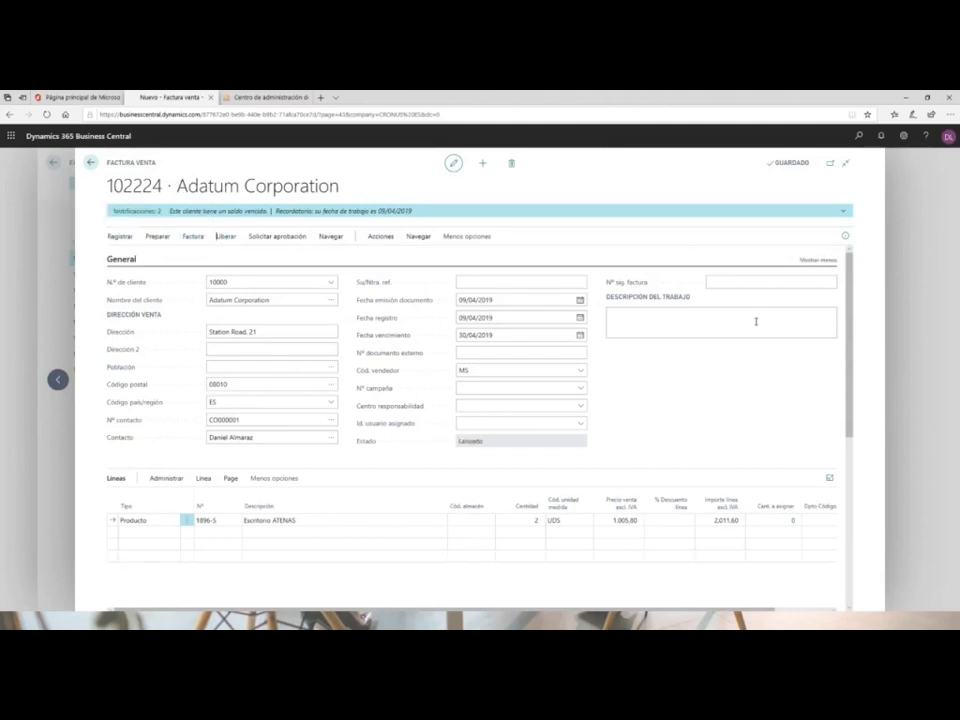
click(812, 260)
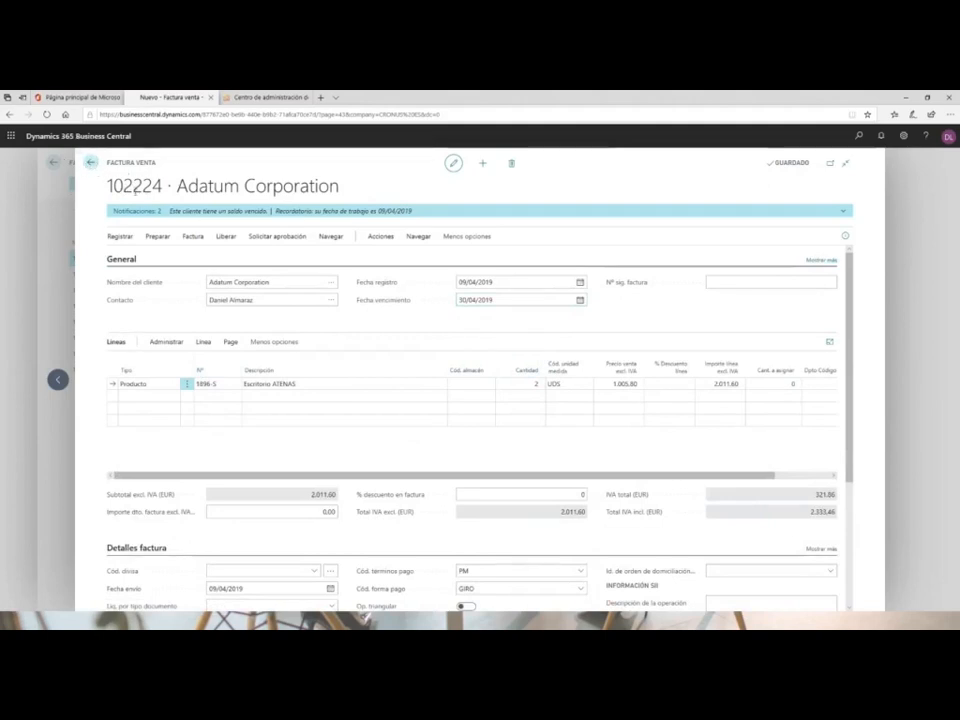
Leave the invoice unposted, return to the Facturas venta list and reopen the new Adatum Corporation invoice.
click(91, 166)
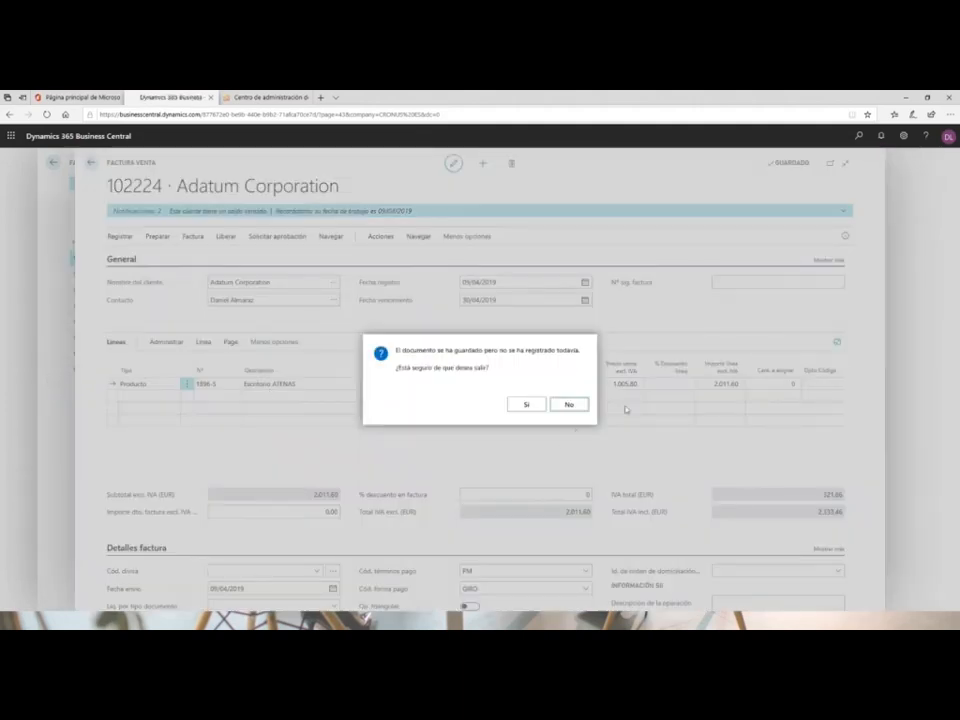
click(523, 405)
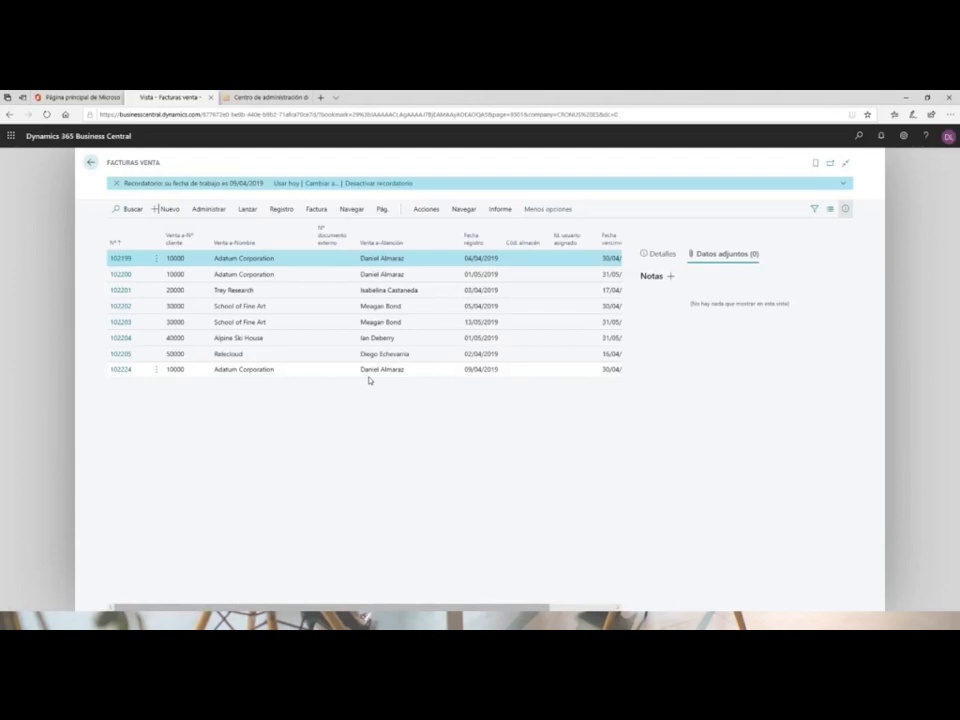
click(117, 372)
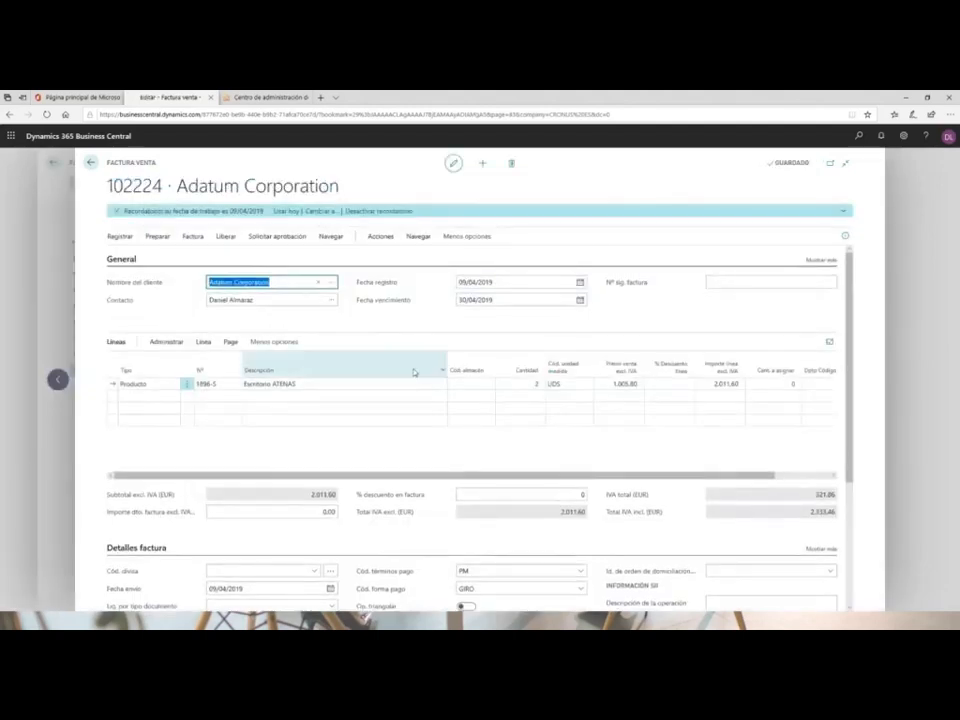
Post the Adatum Corporation sales invoice and open the resulting posted invoice.
click(120, 237)
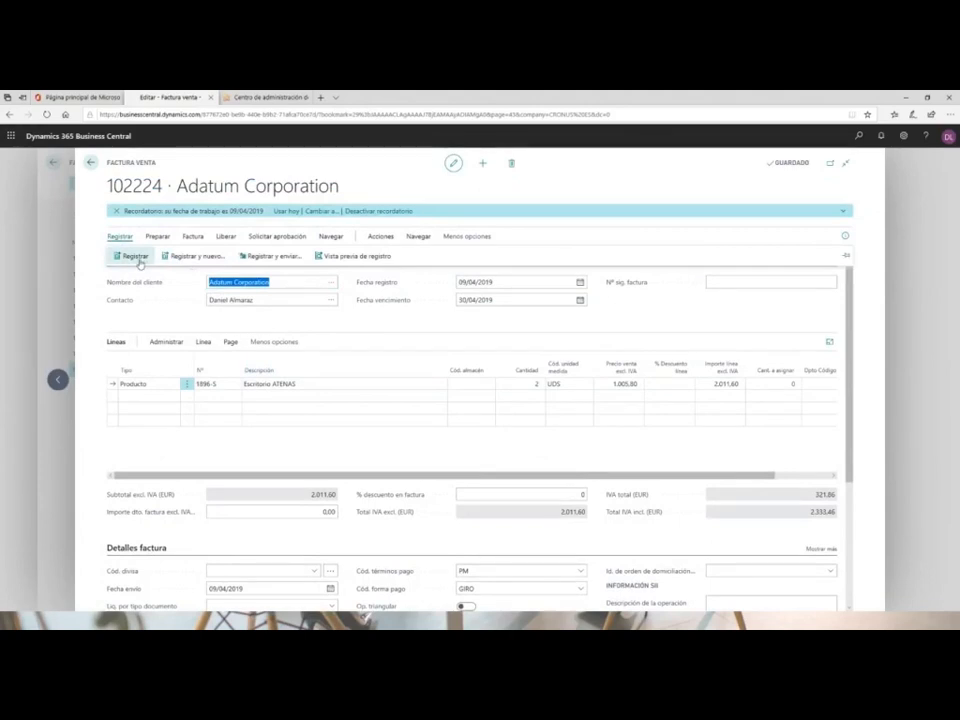
click(136, 257)
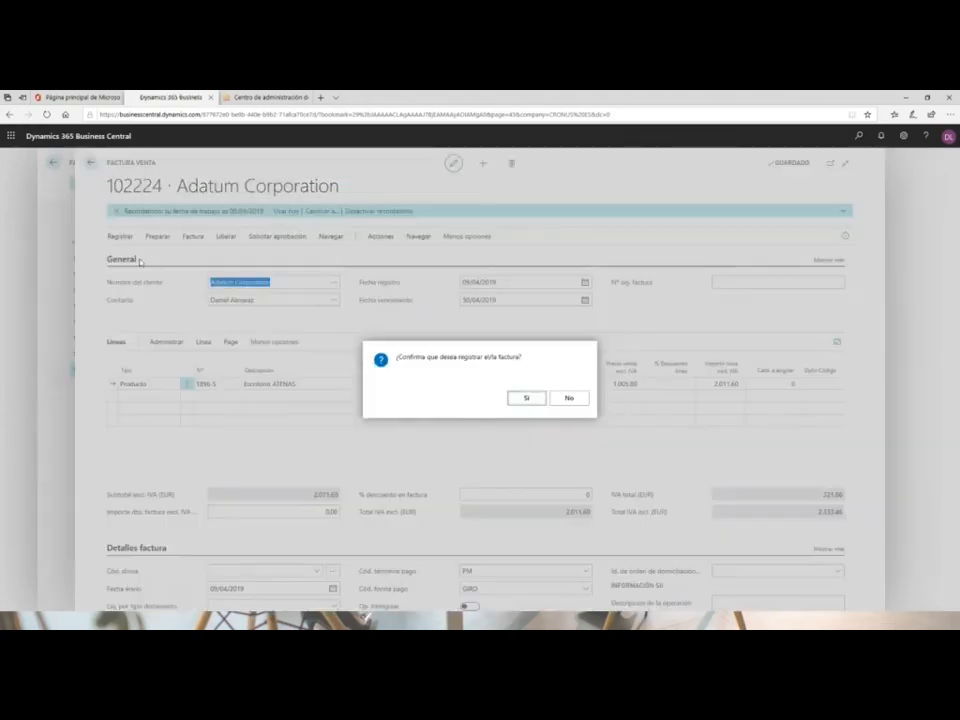
click(521, 399)
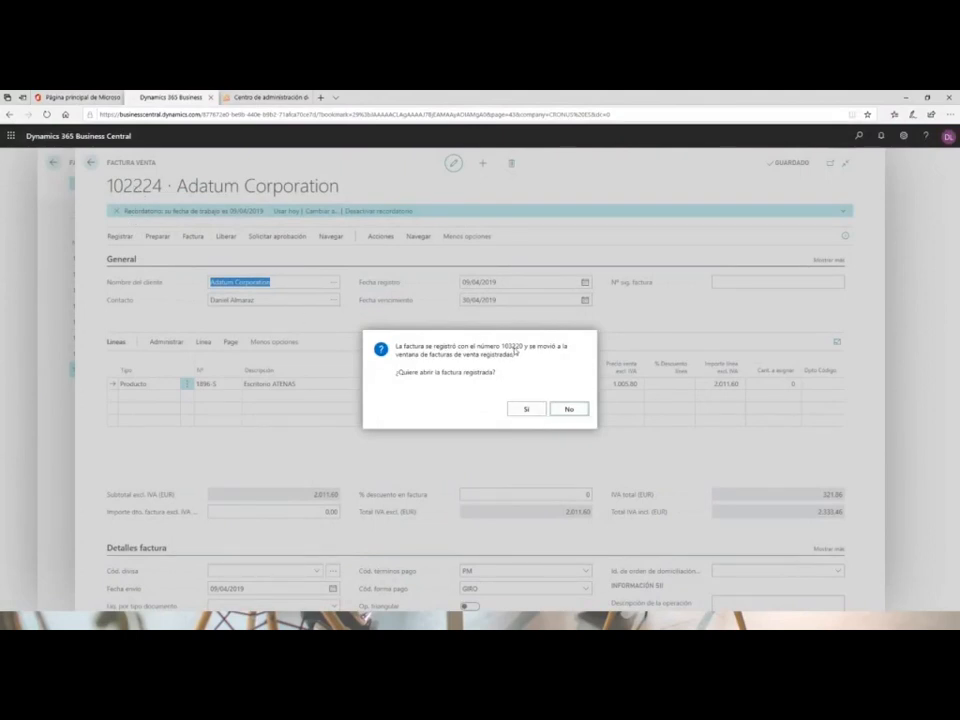
click(525, 410)
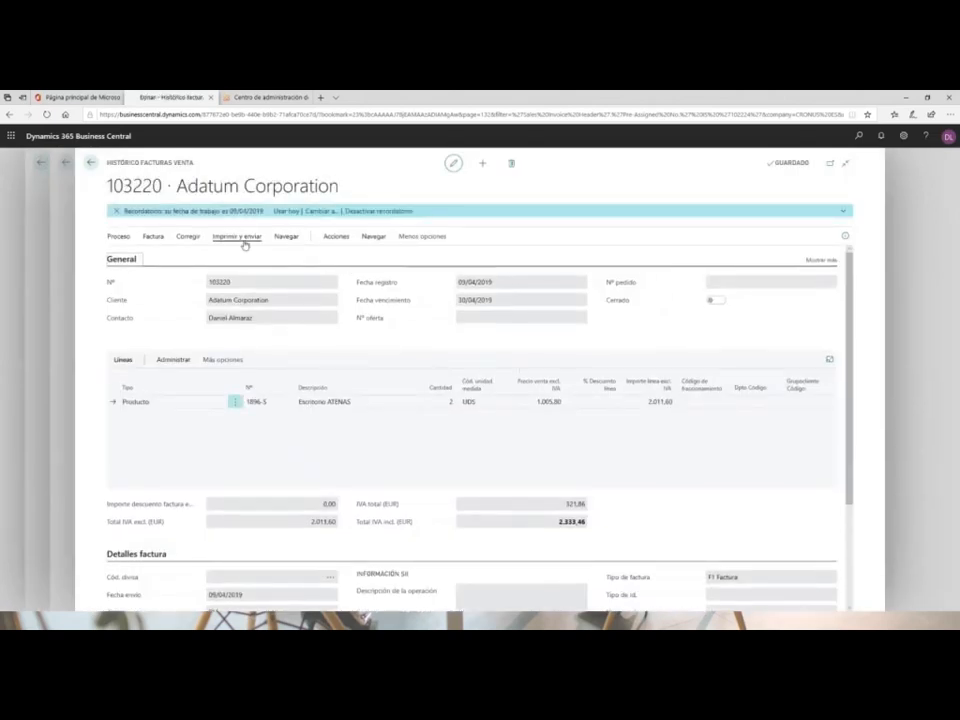
Examine the posted invoice's print request options and the file types offered for sending it, without exporting.
click(240, 238)
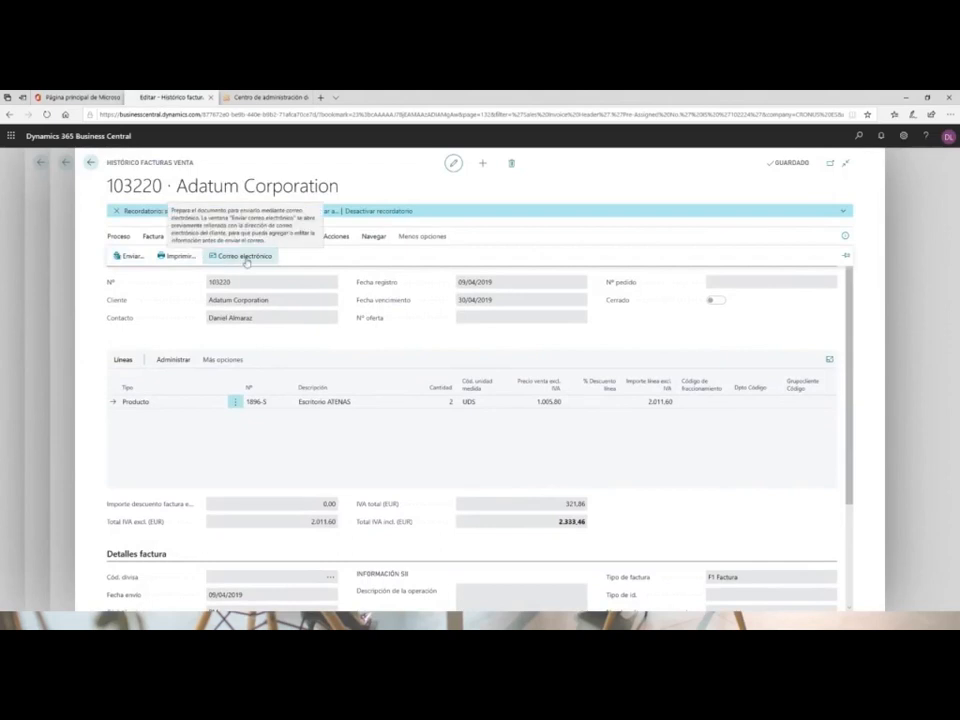
click(182, 260)
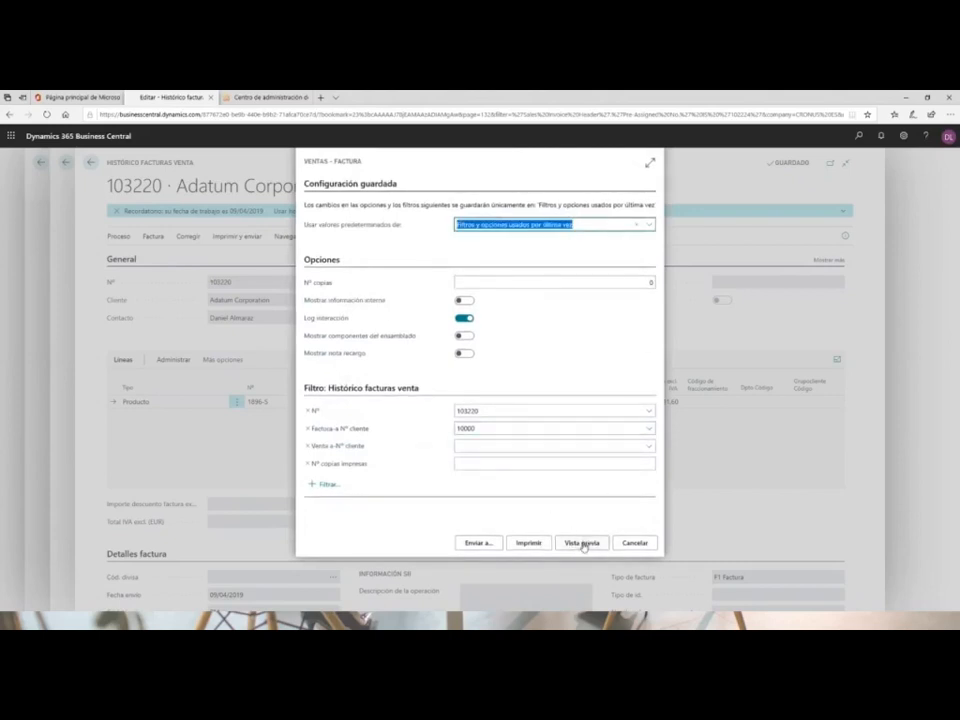
click(480, 543)
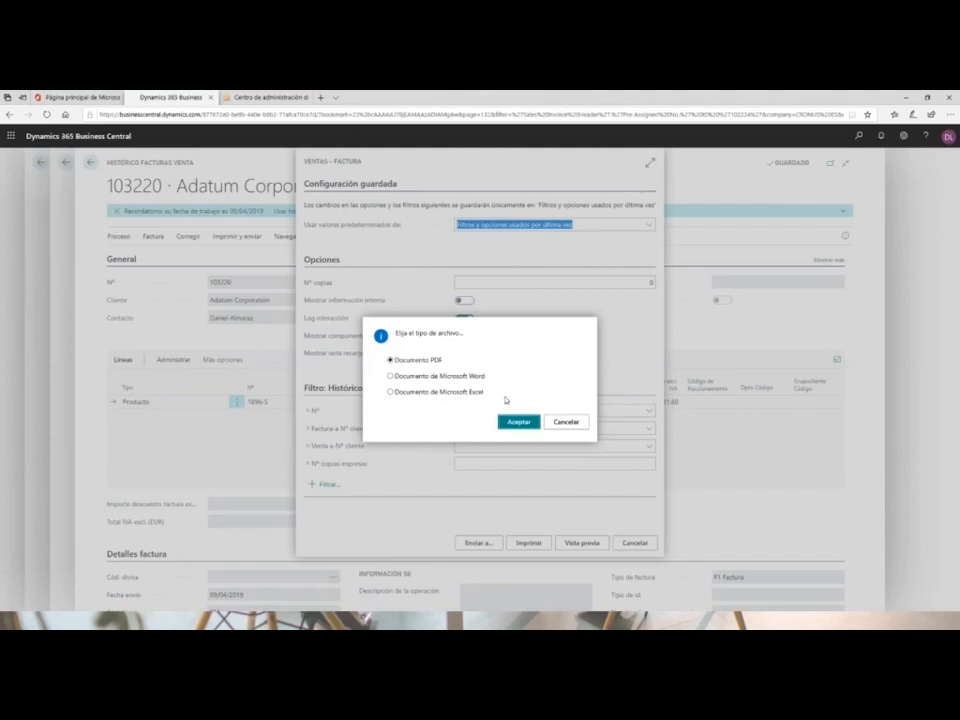
click(576, 424)
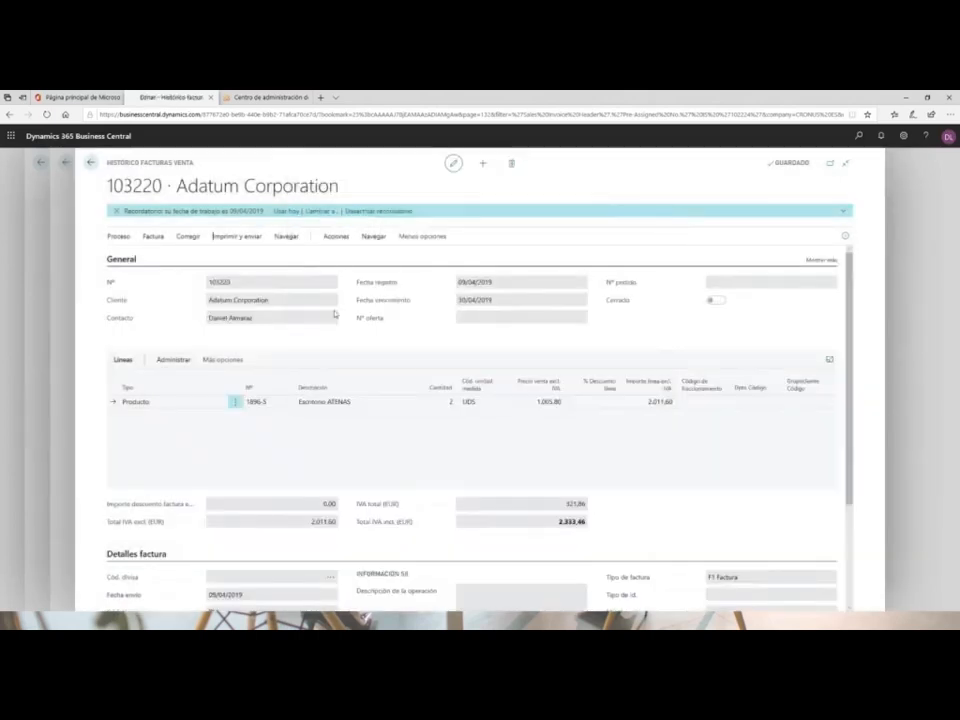
Preview the posted invoice with the standard Ventas - Factura report, and close the preview.
click(236, 237)
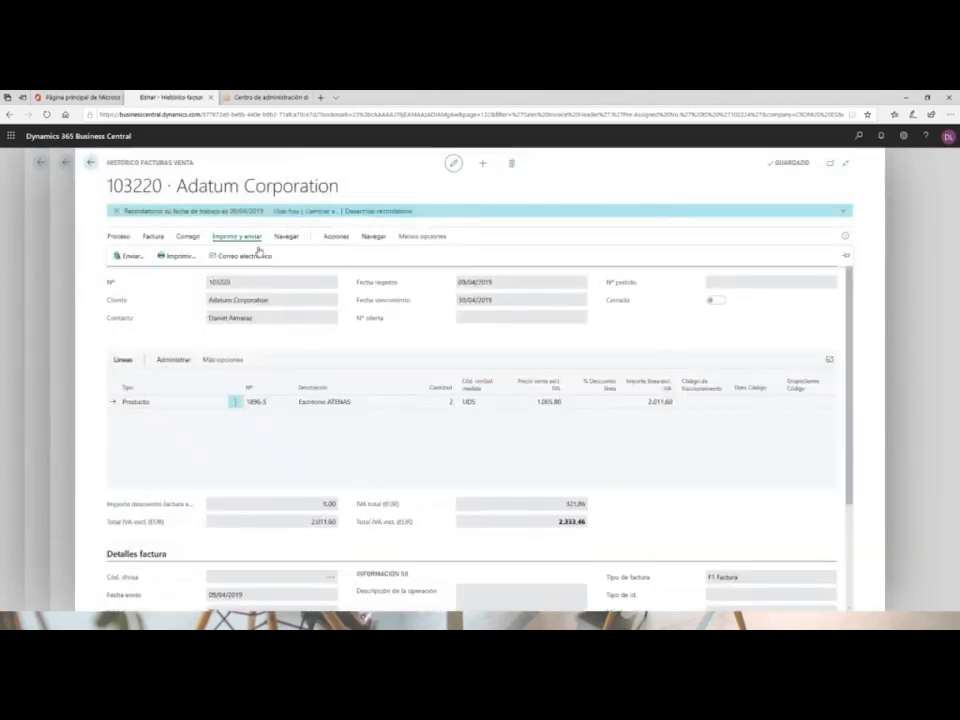
click(169, 256)
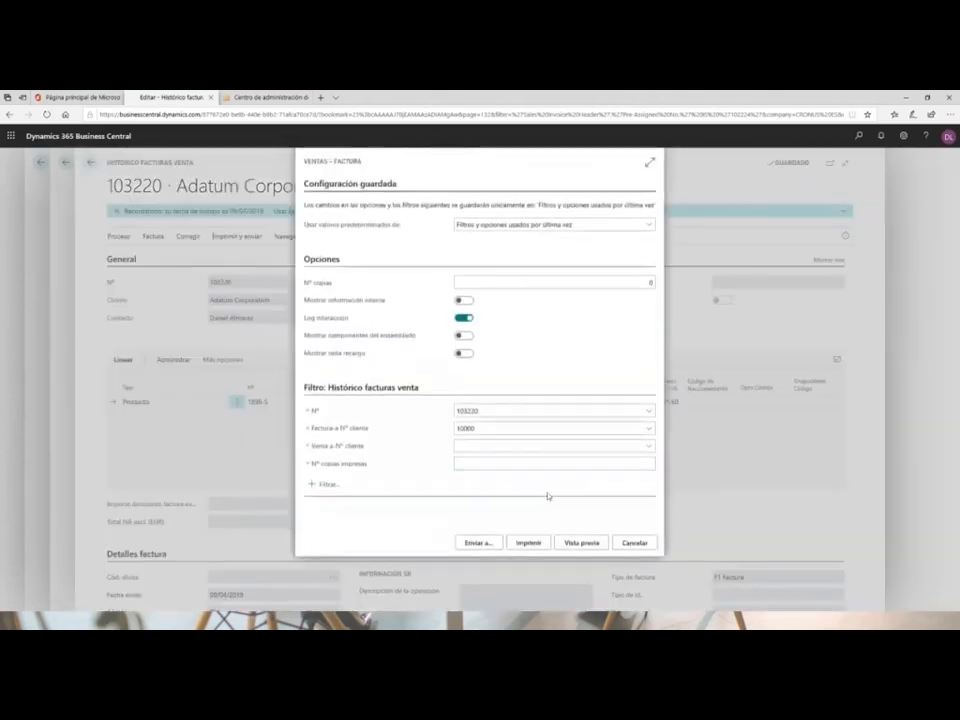
click(571, 550)
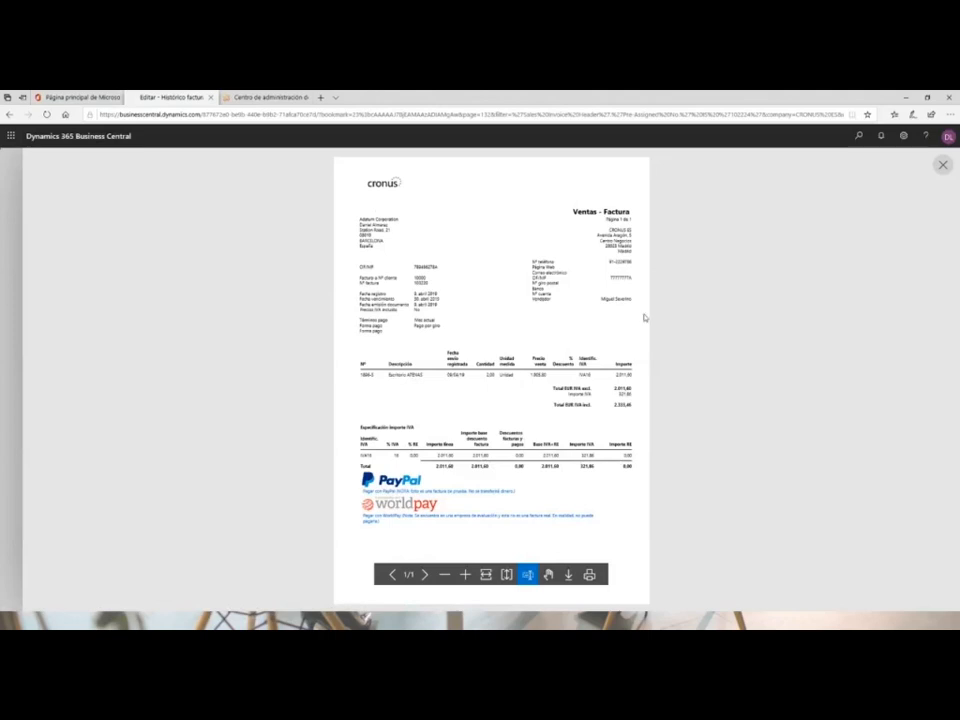
click(942, 167)
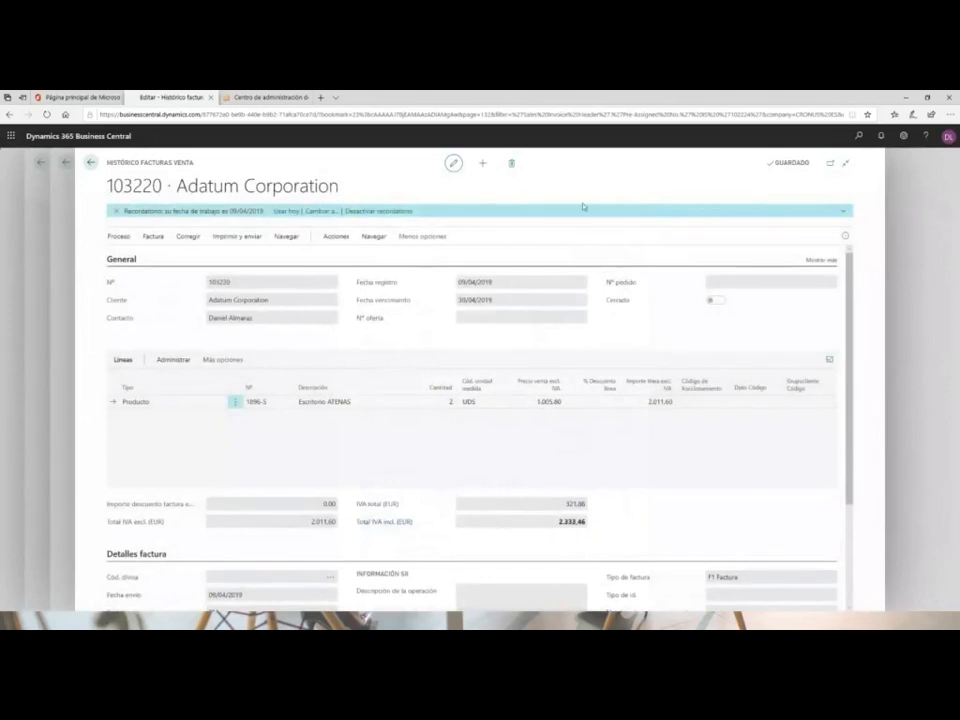
Search for "sel v", open Ventas - Selección informes and set the Factura report to 75250, Factura de Venta.
key(alt+q)
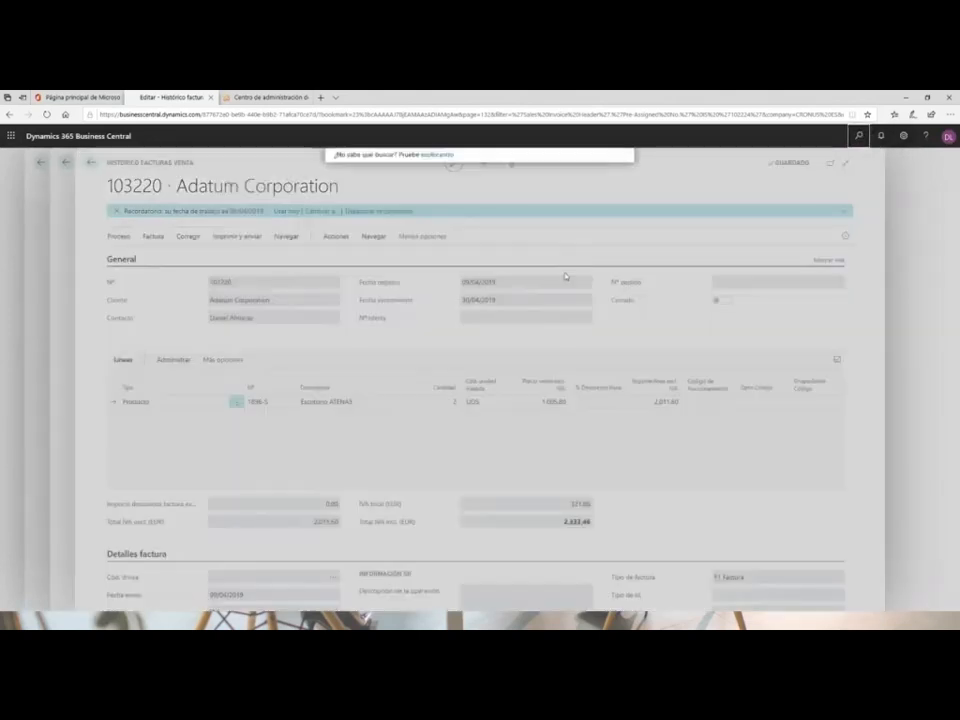
text(sel v)
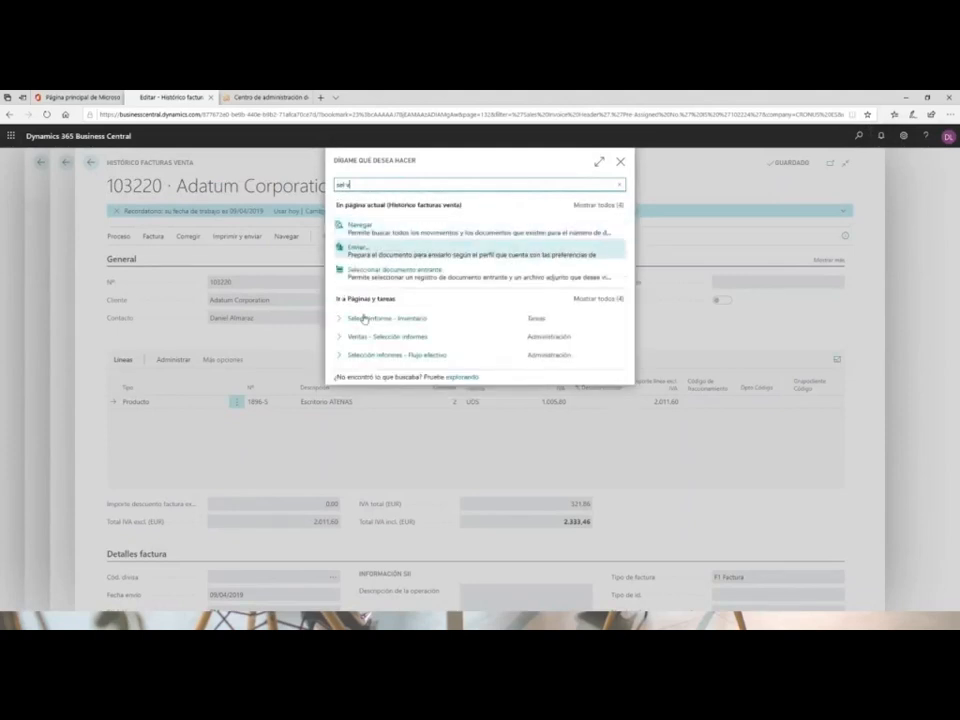
click(450, 341)
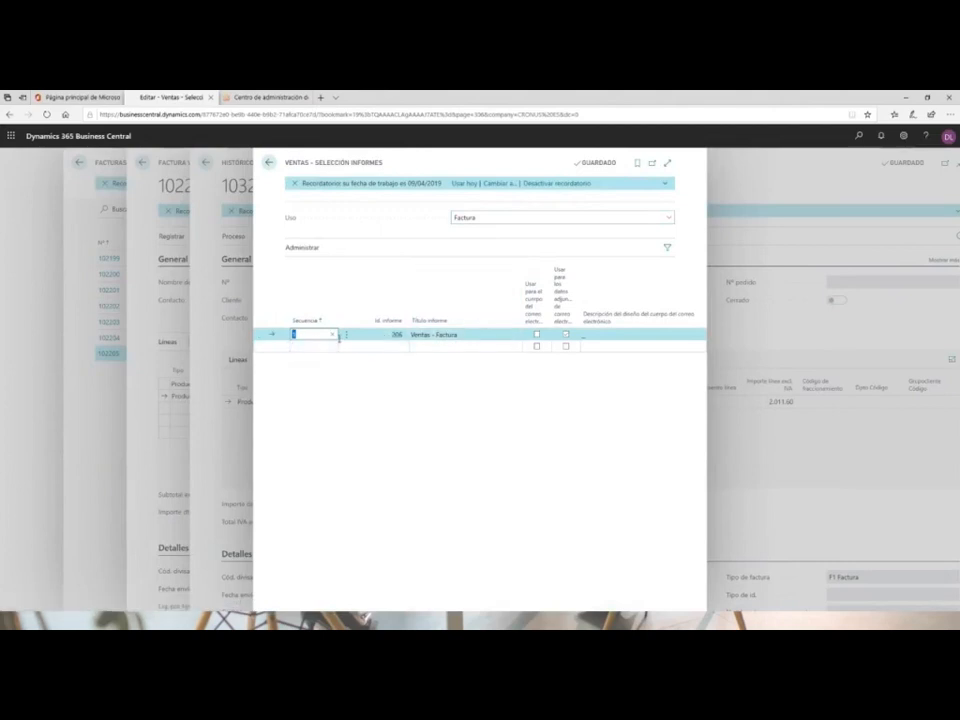
click(382, 338)
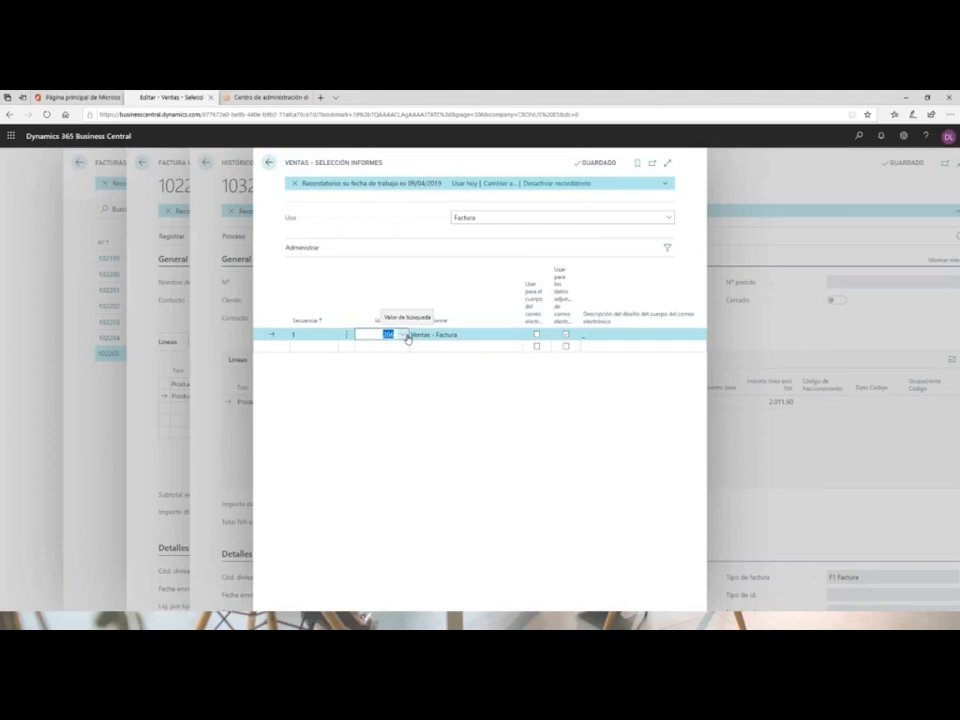
text(7525)
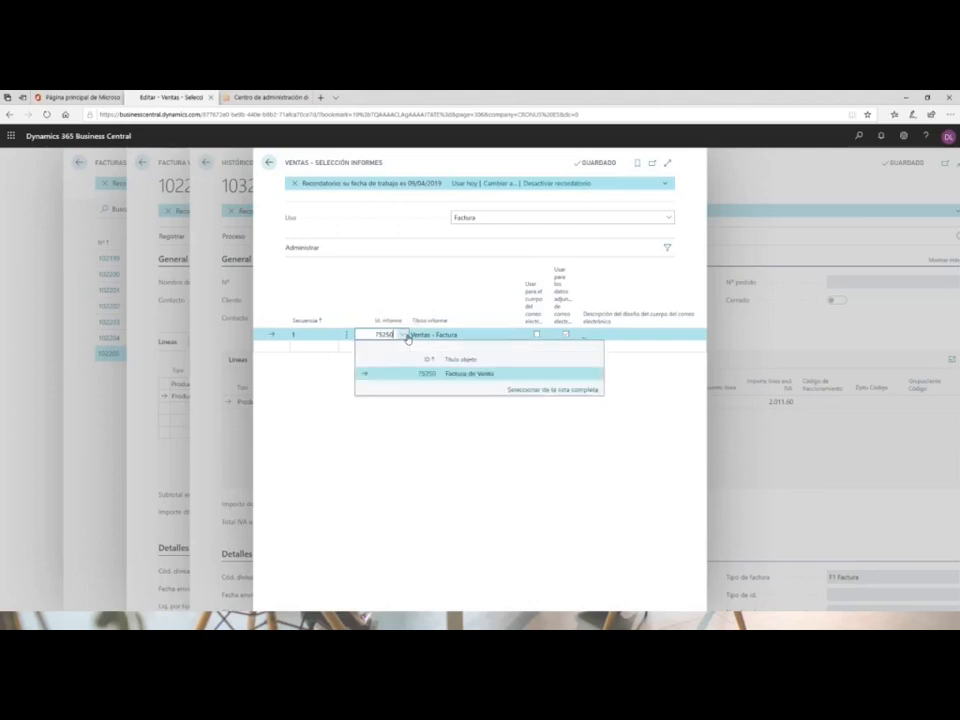
click(454, 381)
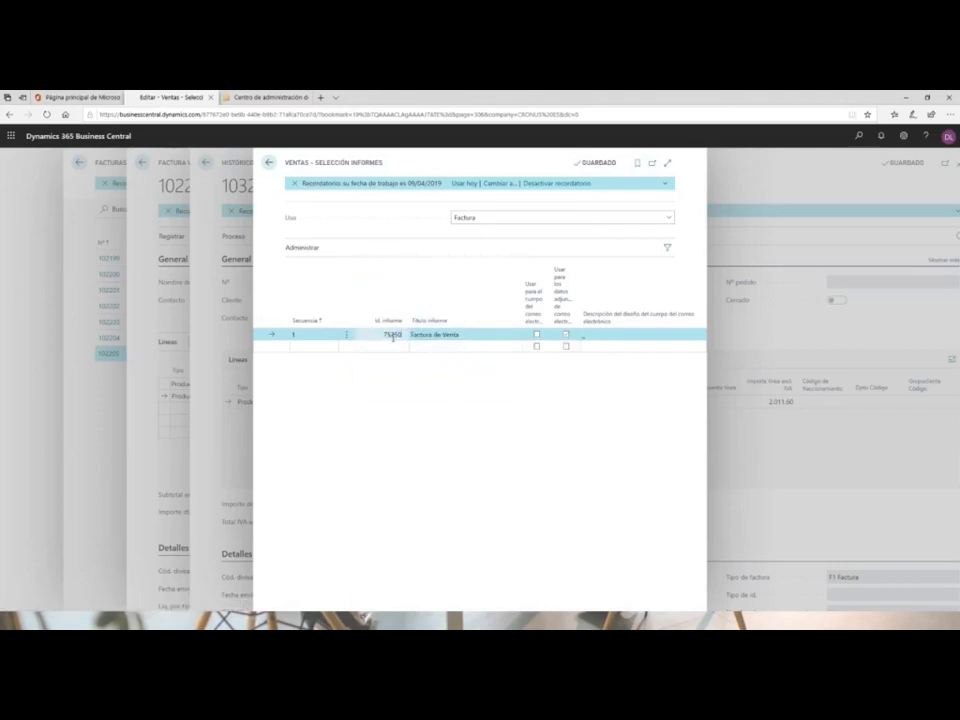
click(267, 166)
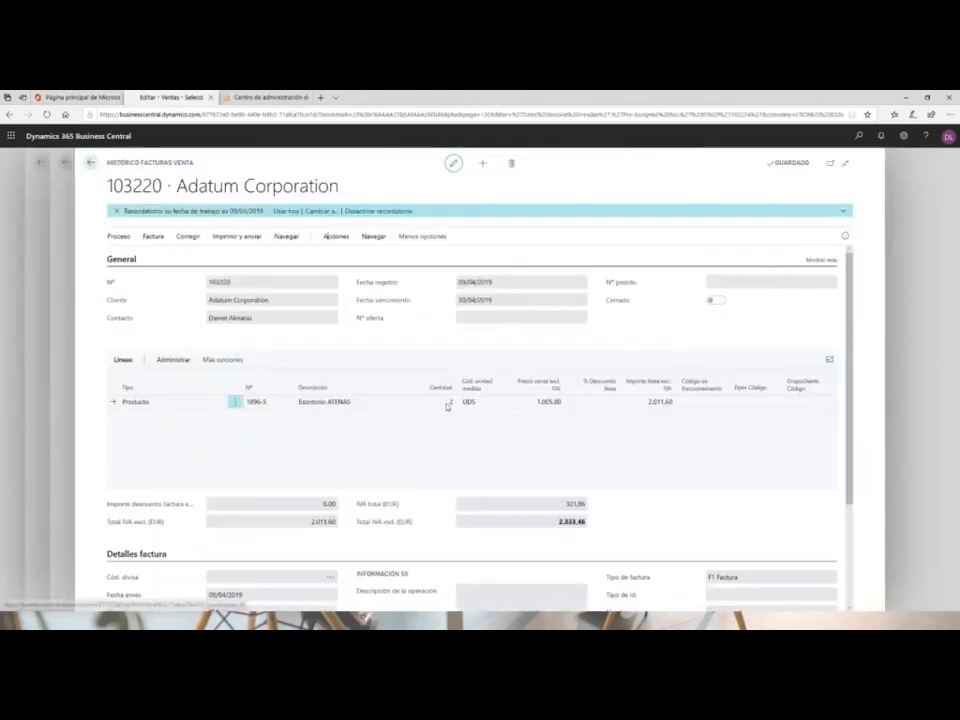
Preview the posted invoice with the Factura de Venta report, and close the preview.
click(224, 236)
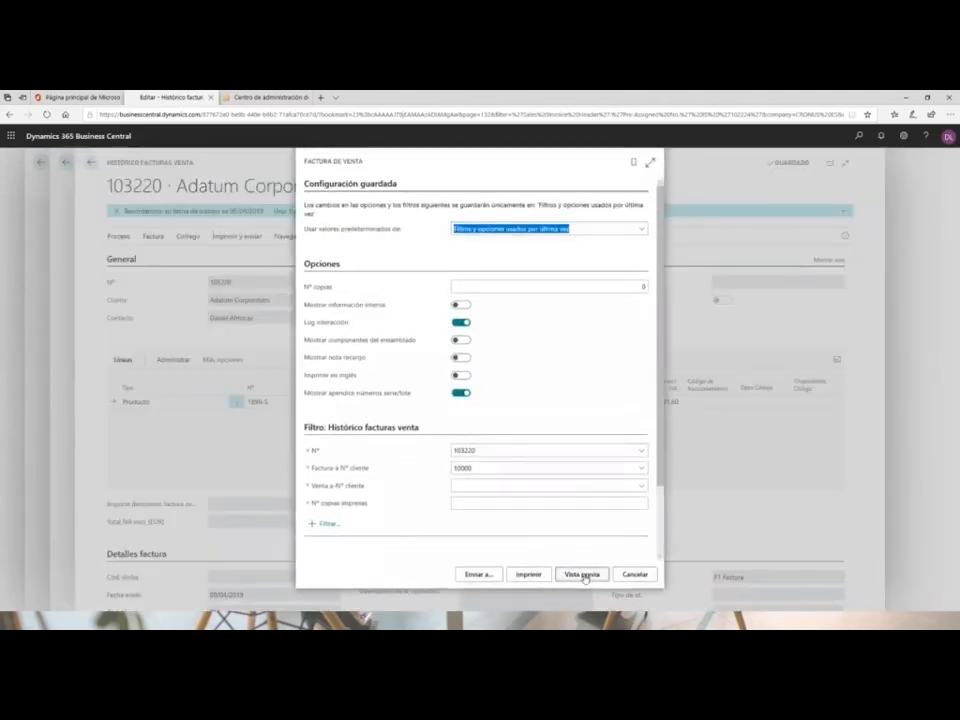
click(583, 575)
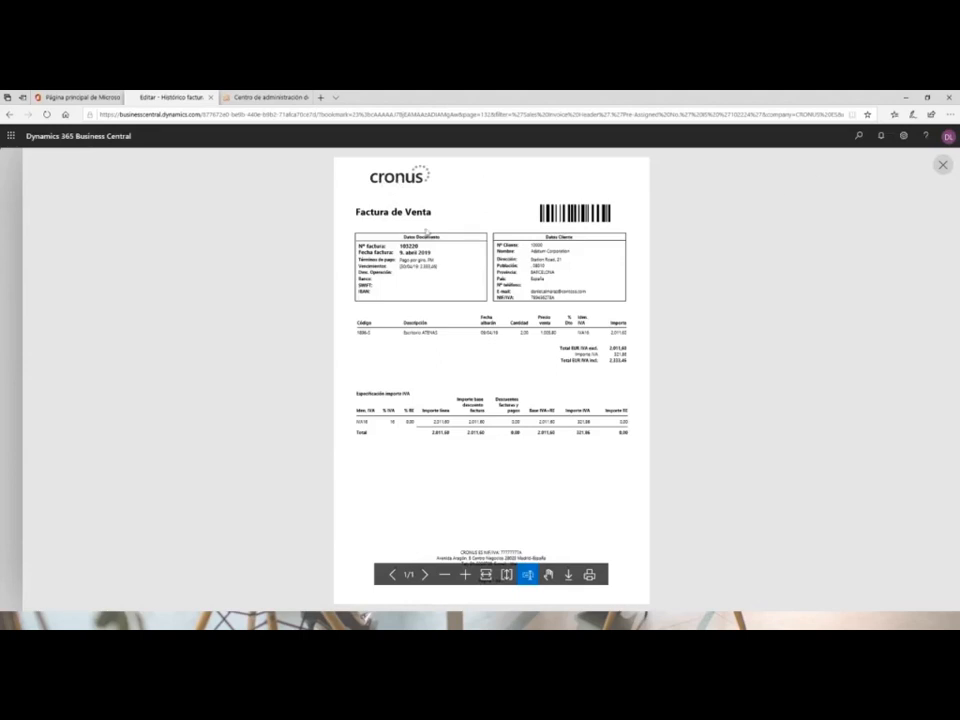
click(942, 166)
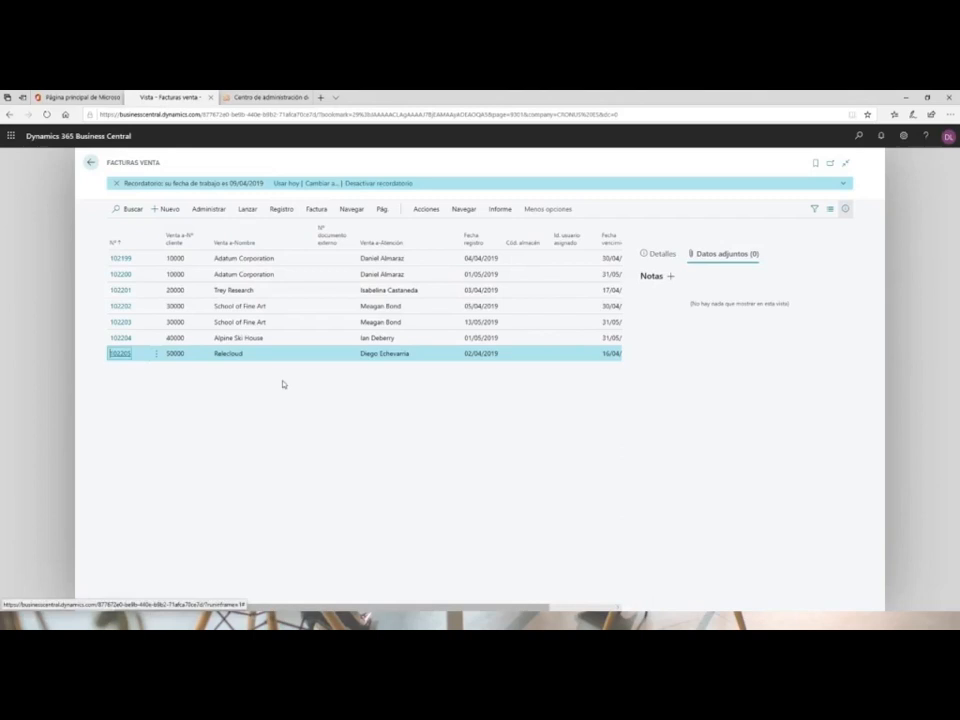
Return to the home page, search for "dia pag" and open the payment journals, Diarios de pagos.
click(90, 162)
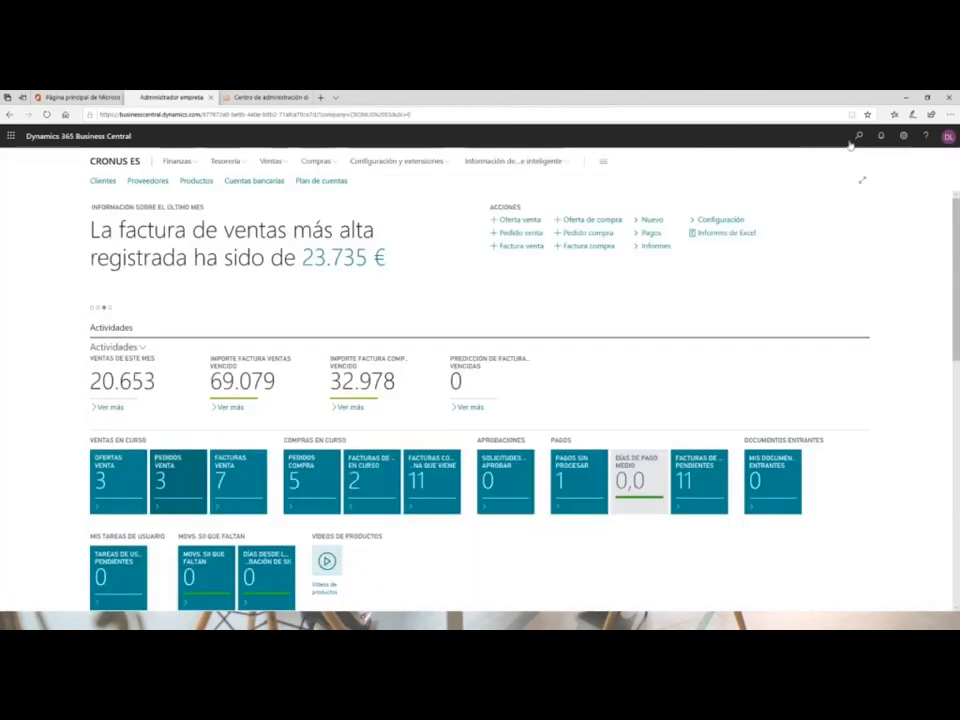
click(858, 136)
text(dia p)
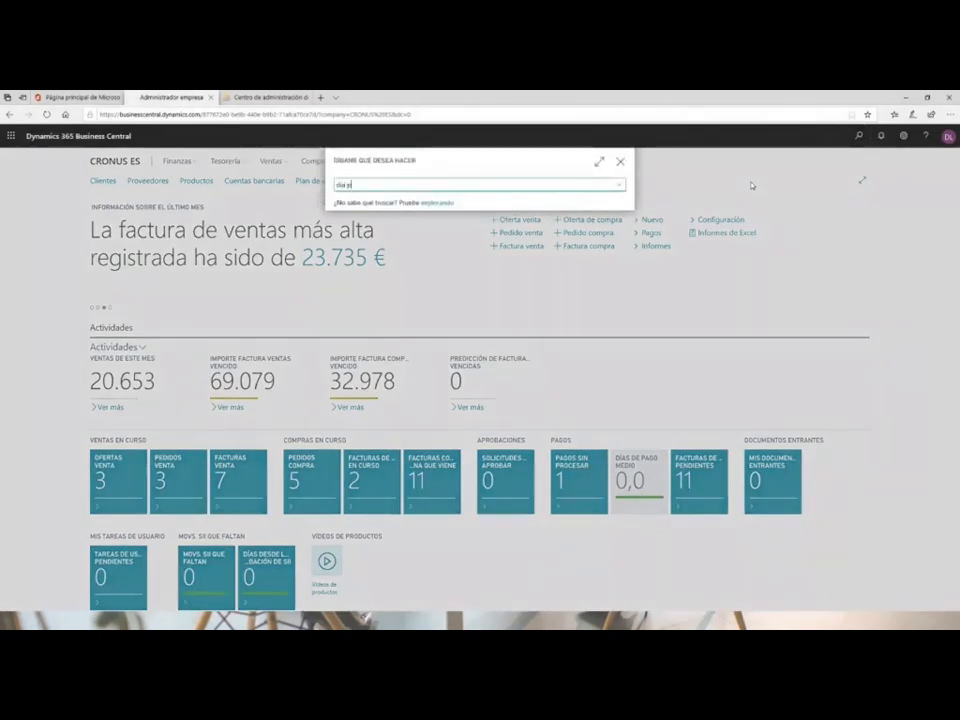
text(ag)
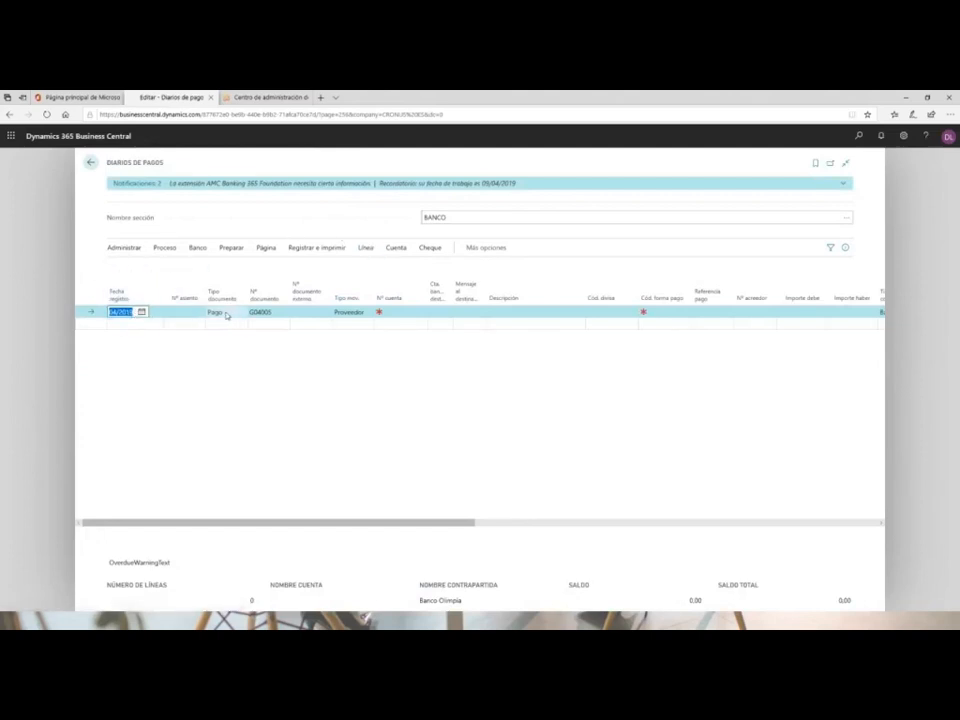
Set the Tipo mov. of the first payment journal line to Cliente.
click(273, 314)
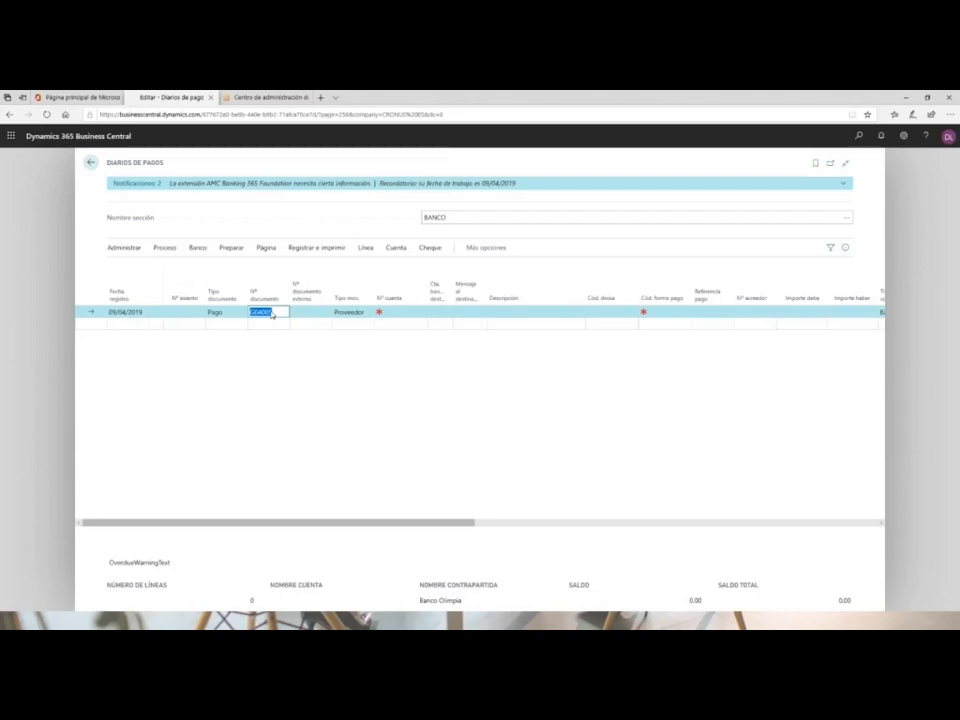
key(Tab)
key(Tab)
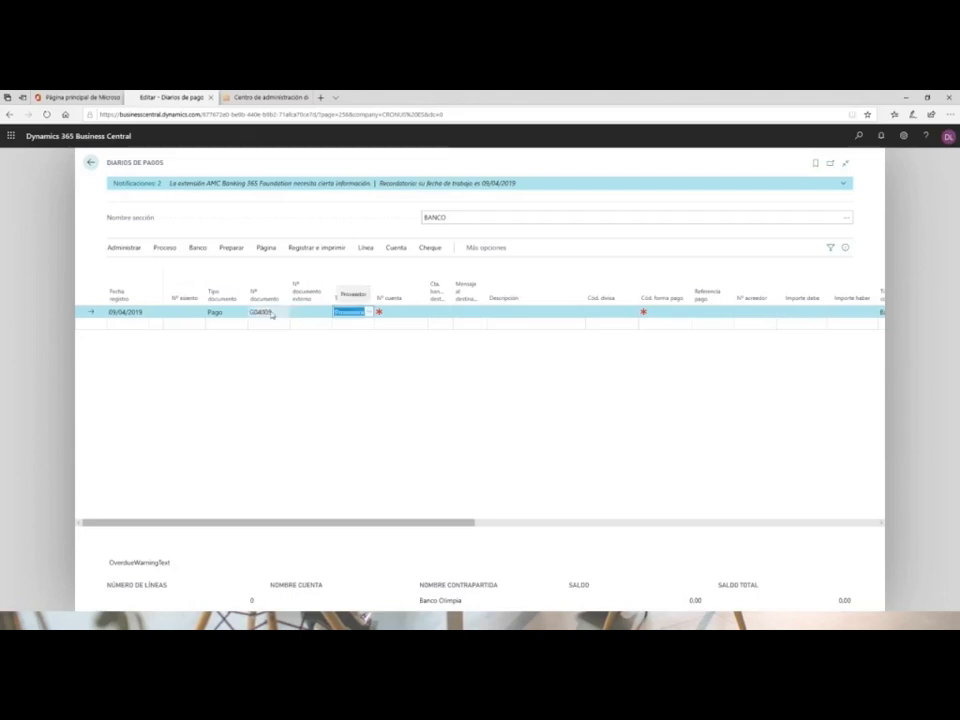
text(Cuenta)
key(Tab)
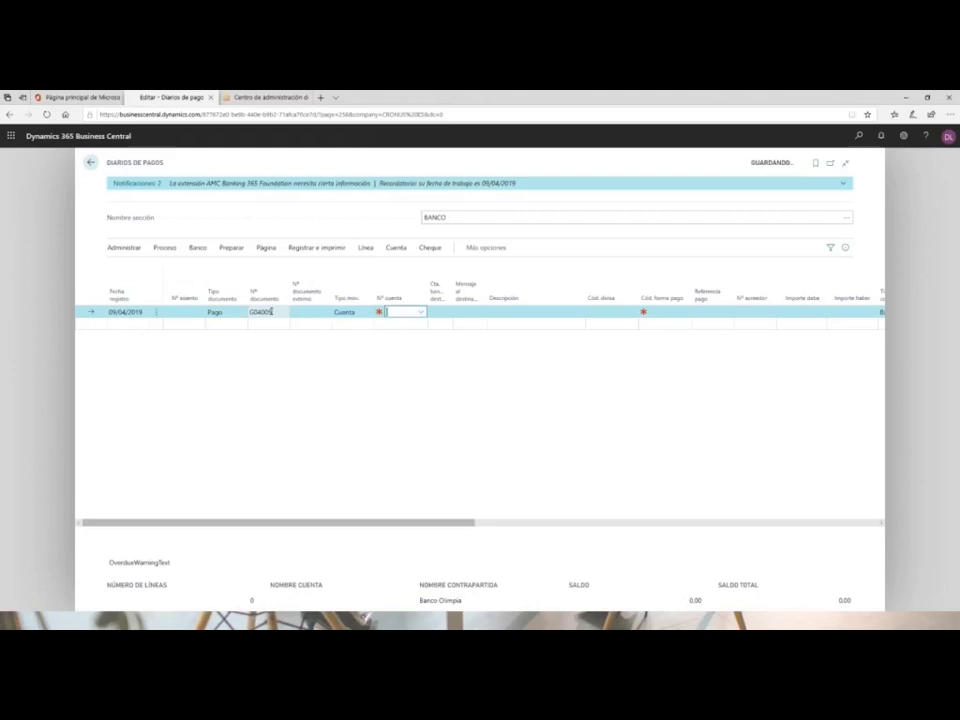
click(358, 313)
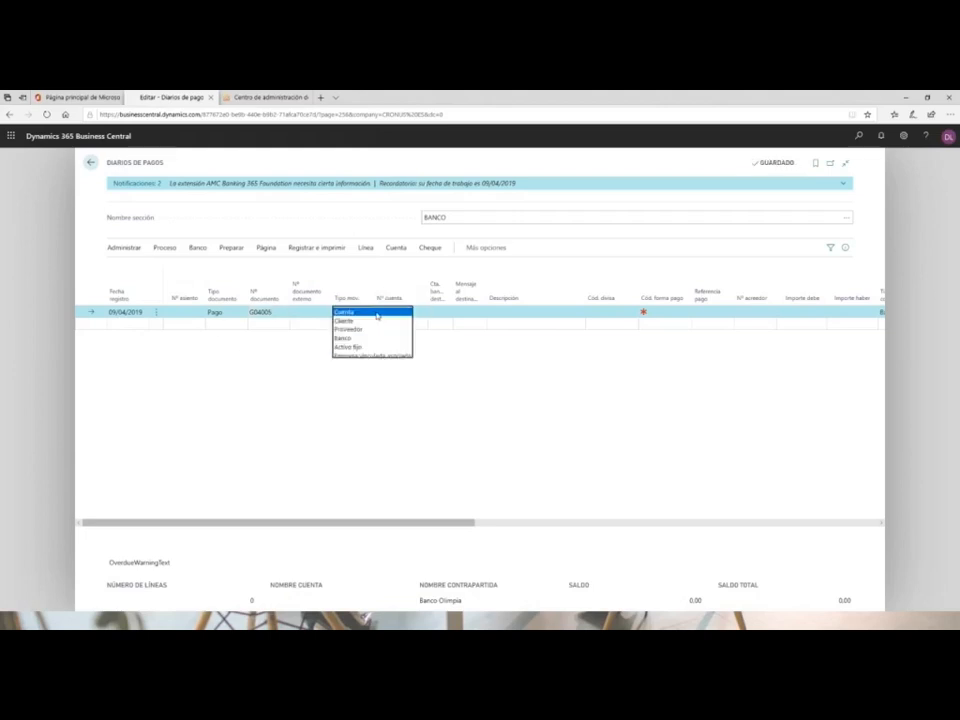
click(353, 329)
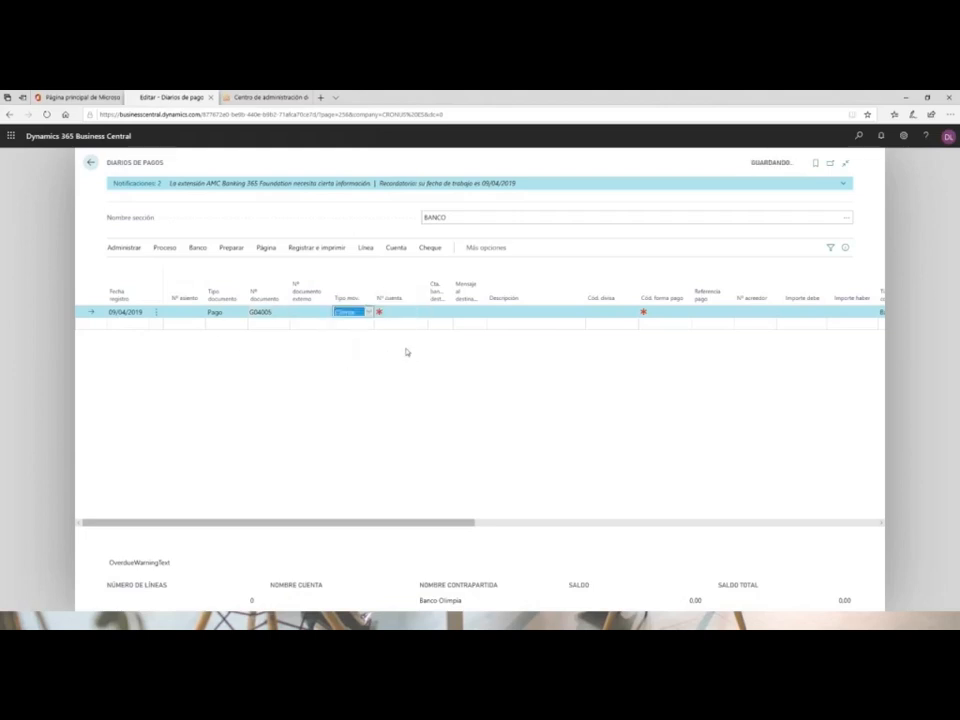
Set the payment line's Nº cuenta to Adatum Corporation and open Liquidar movs. for that line.
key(Tab)
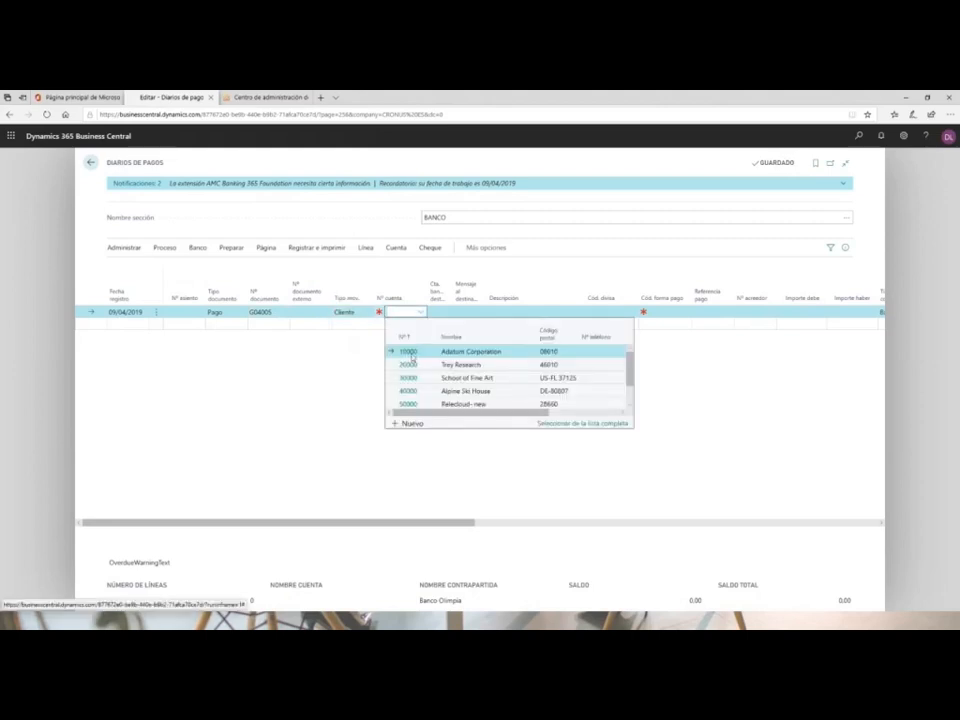
click(409, 353)
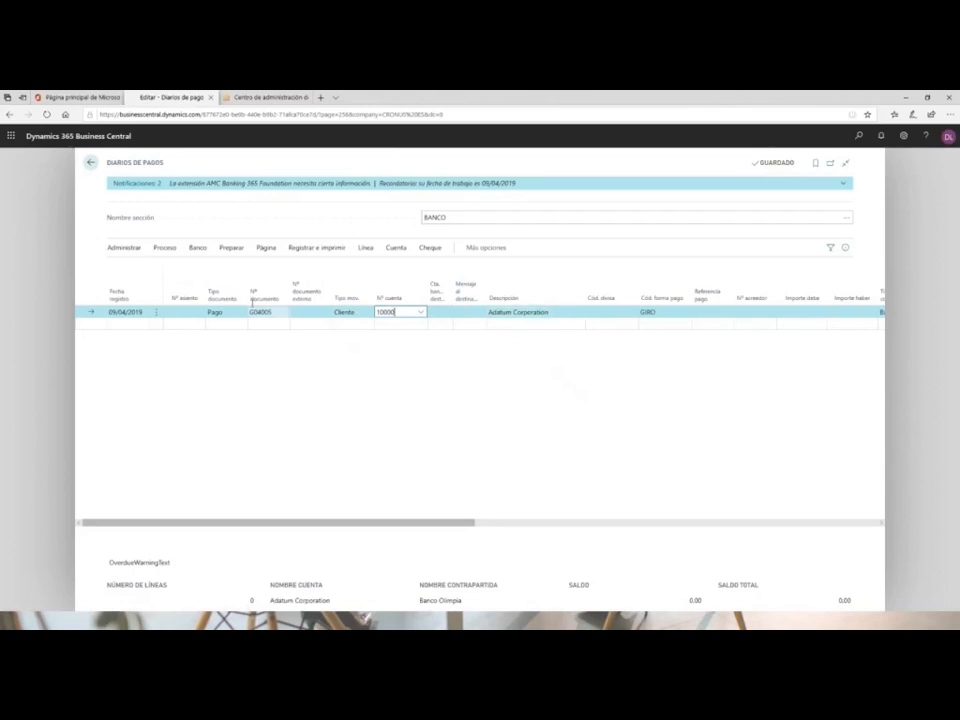
click(160, 249)
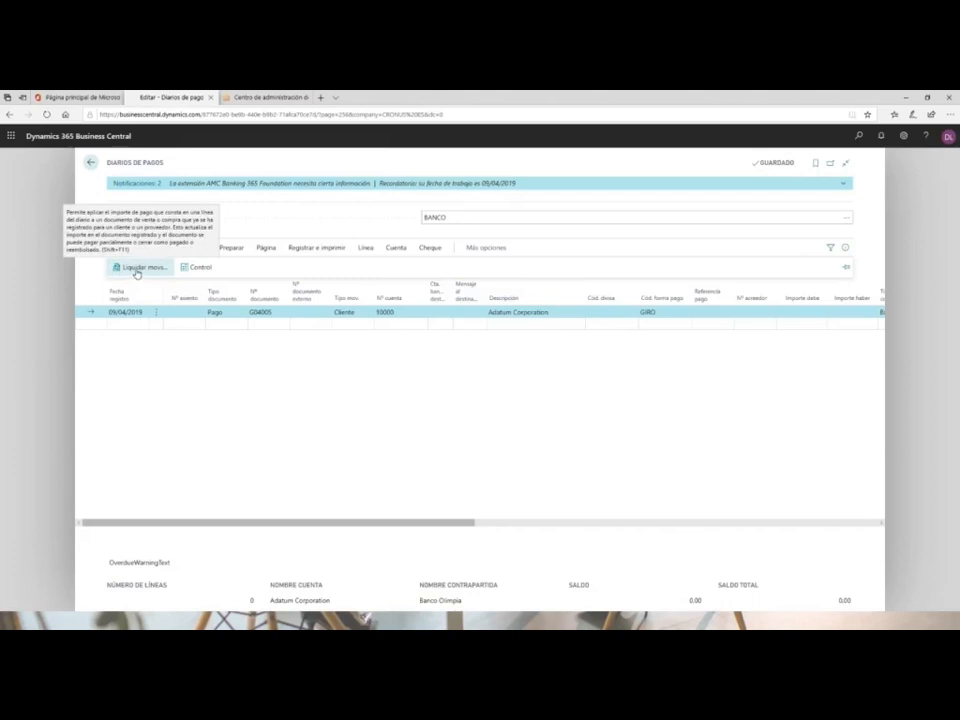
click(136, 268)
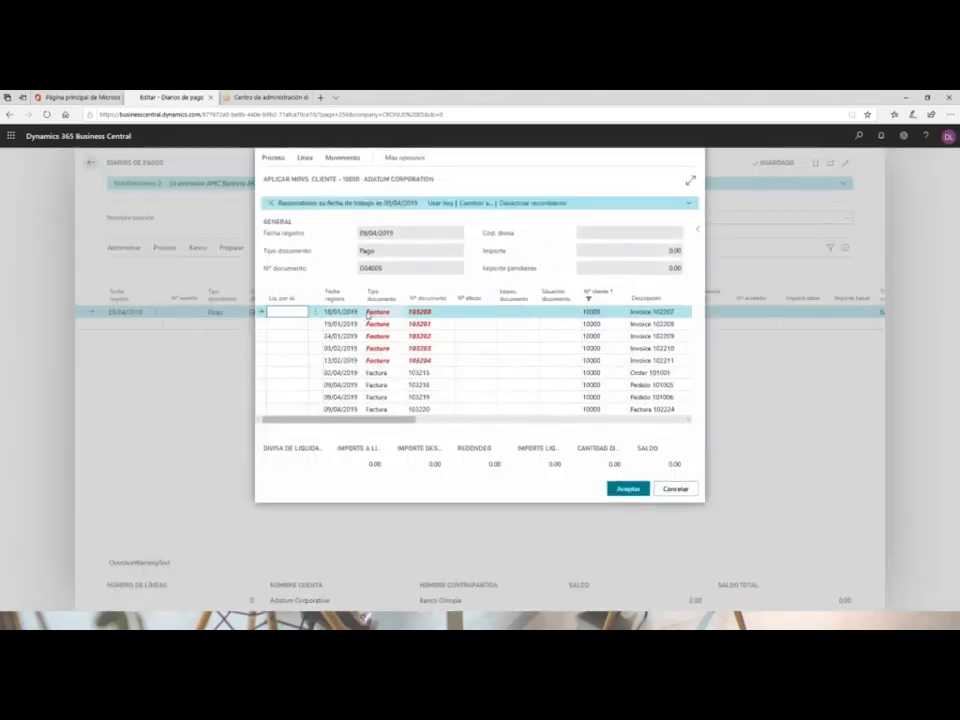
Mark Invoice 102207 and Invoice 102209 for settlement by the payment, and accept the application.
drag(408, 421, 506, 428)
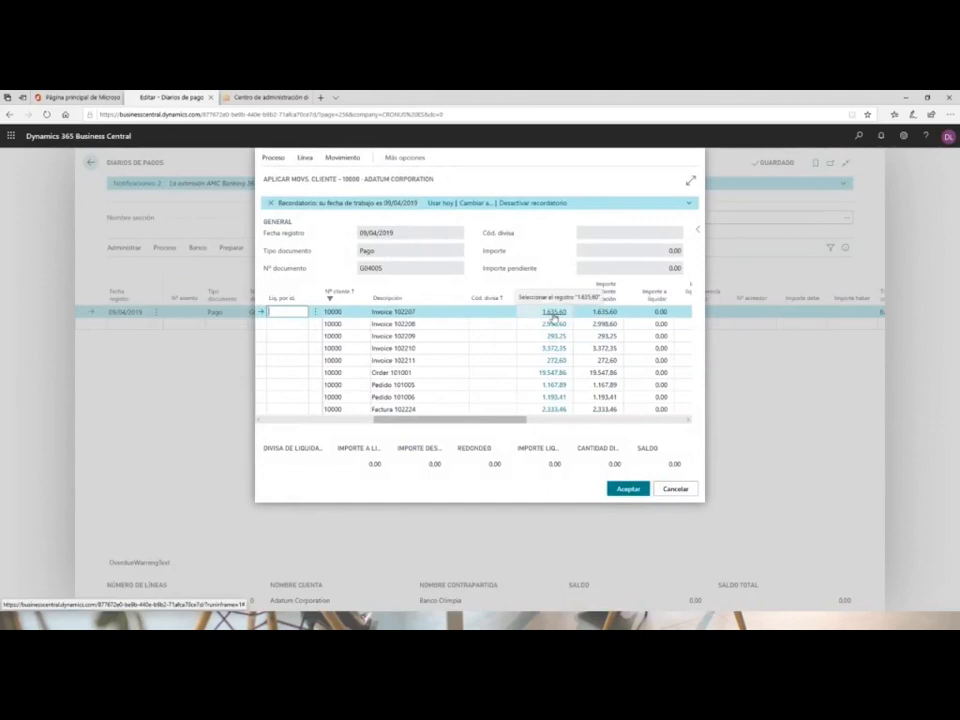
click(273, 157)
click(292, 180)
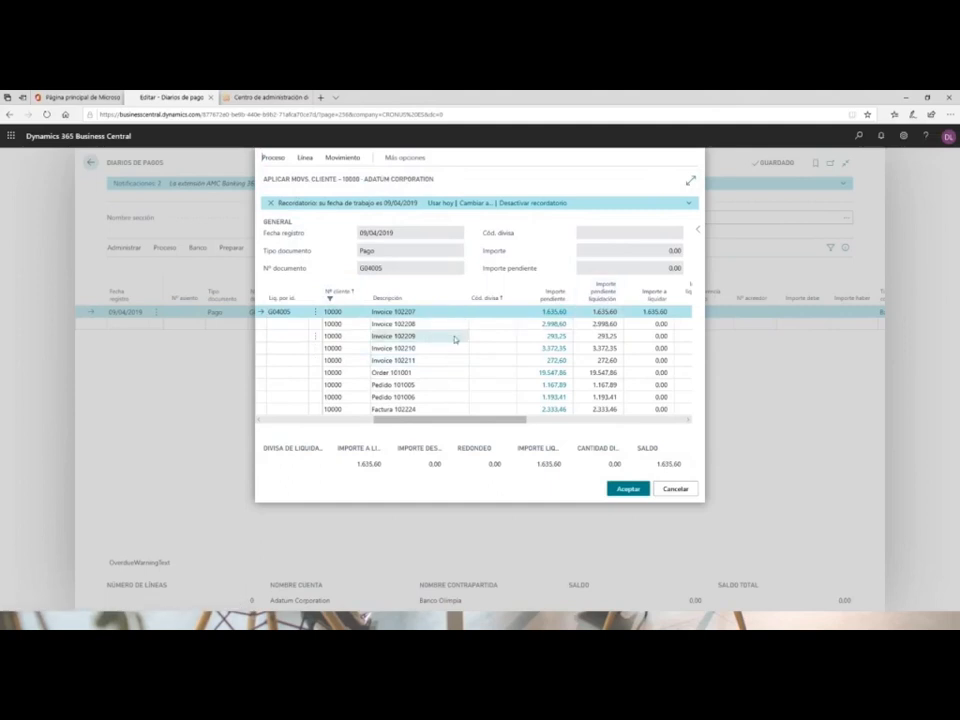
click(510, 336)
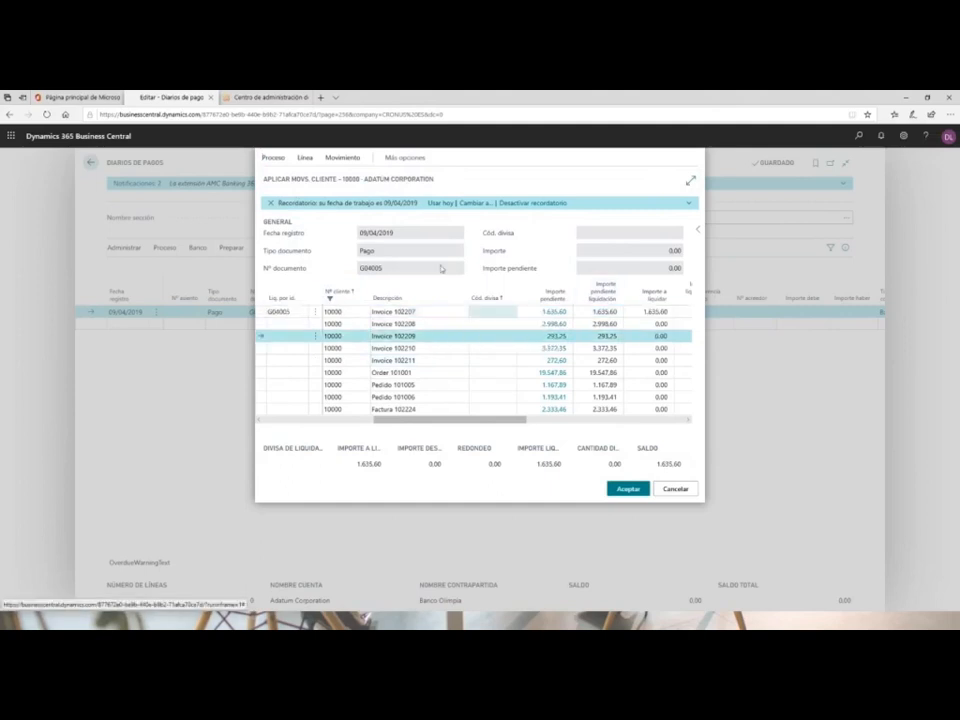
drag(280, 162, 303, 178)
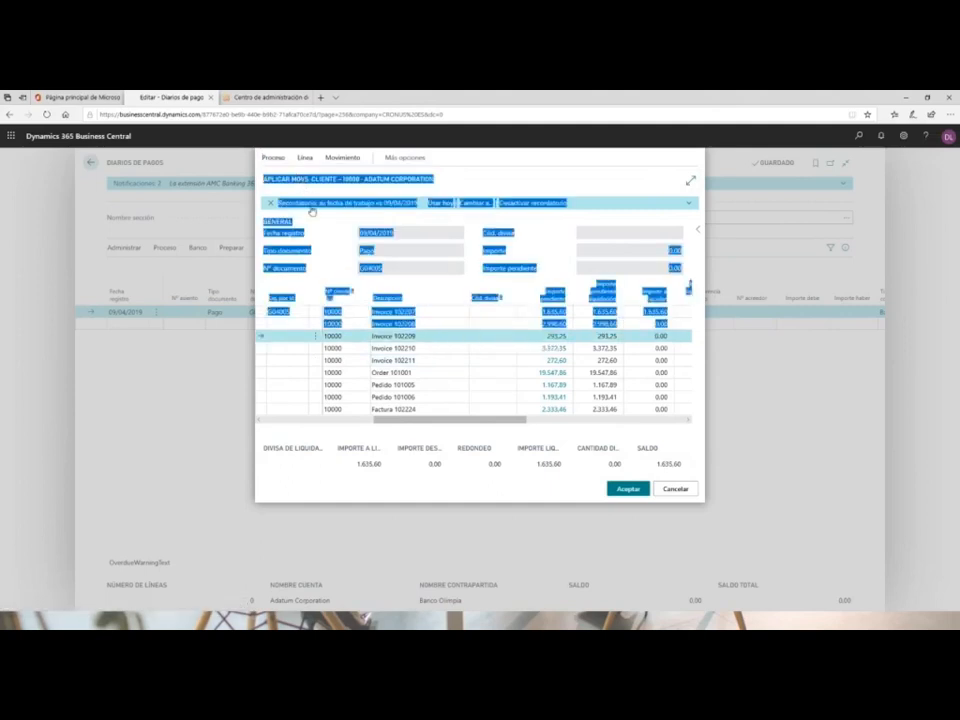
click(273, 160)
click(289, 177)
click(422, 340)
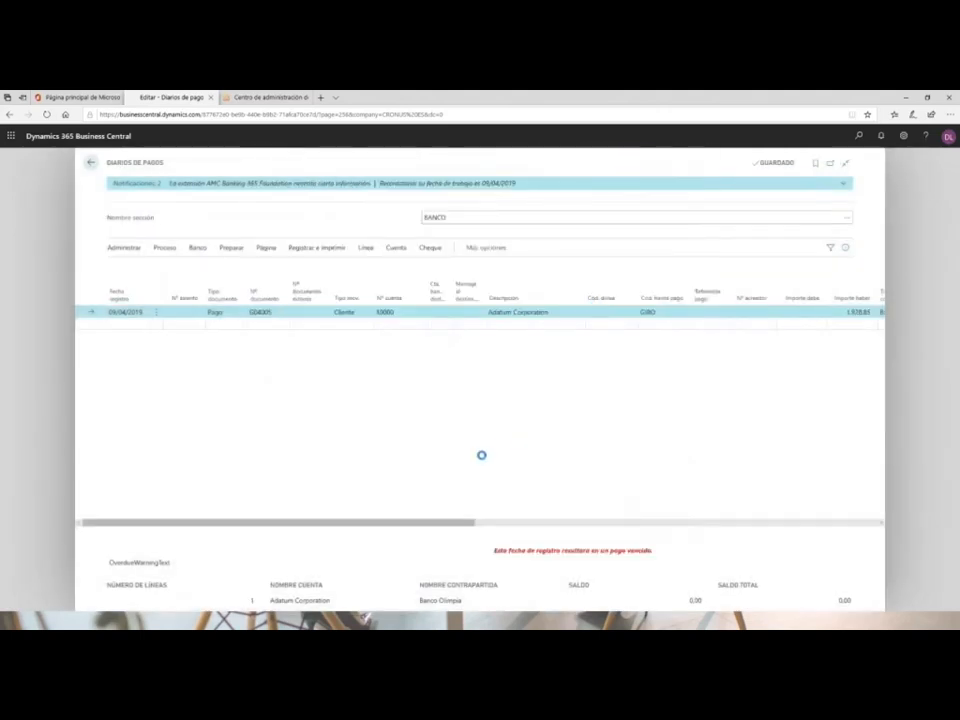
Post the payment journal line for Adatum Corporation without printing, confirm the posting and close the journal.
drag(462, 527, 594, 523)
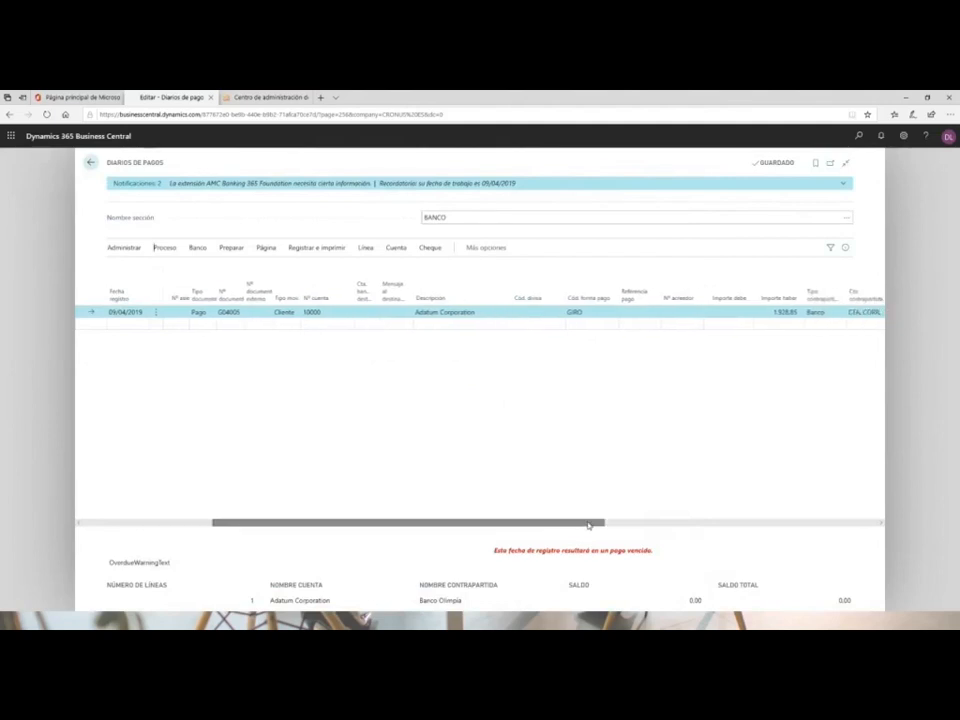
click(648, 310)
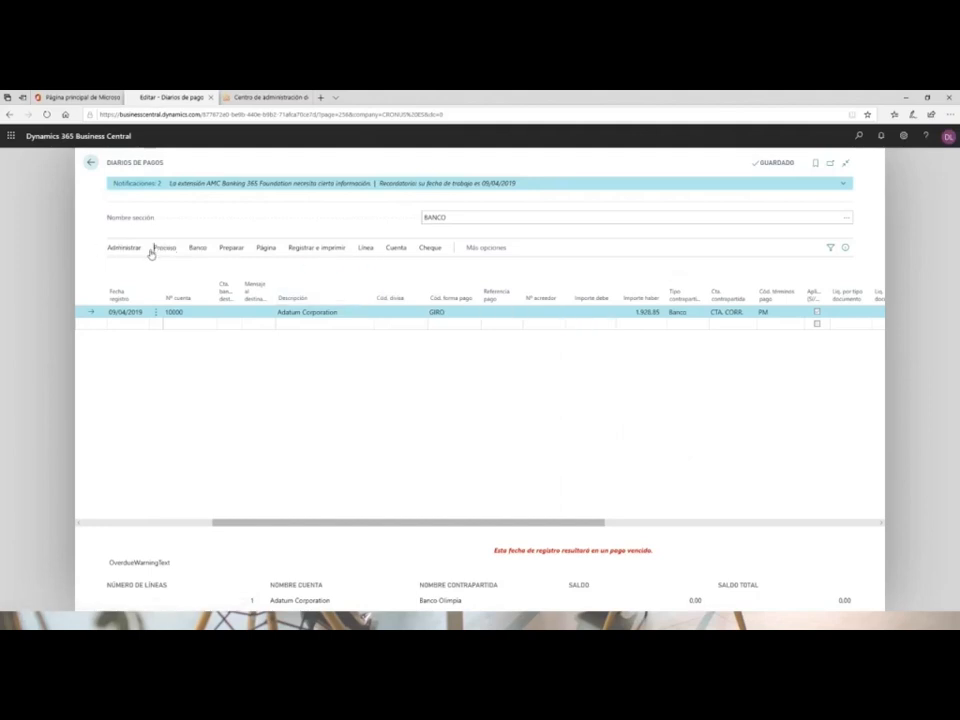
click(165, 250)
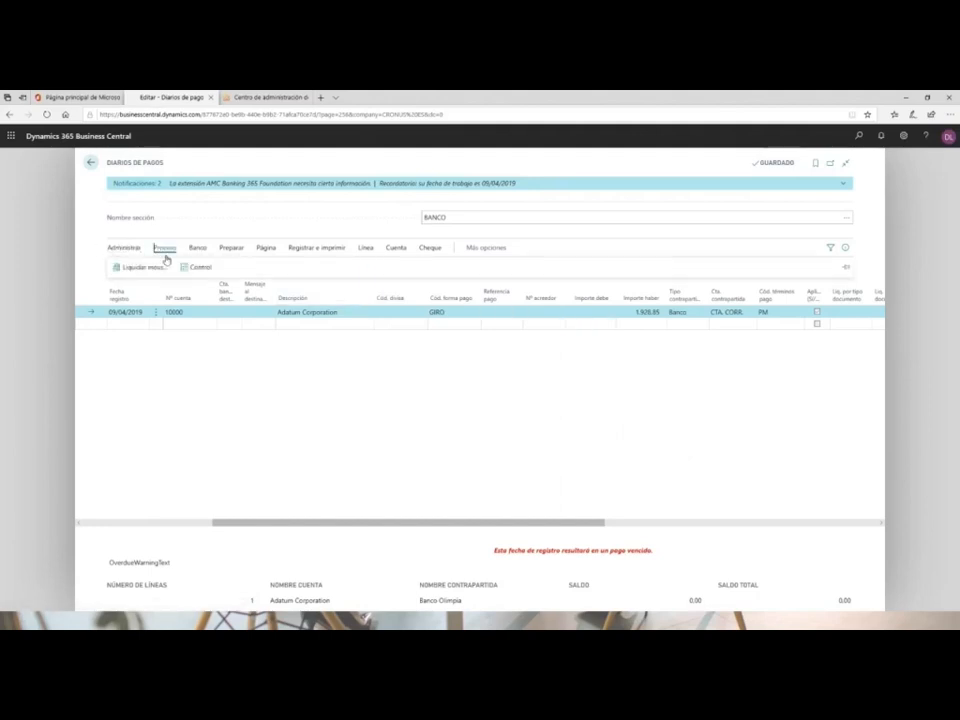
click(300, 249)
click(136, 268)
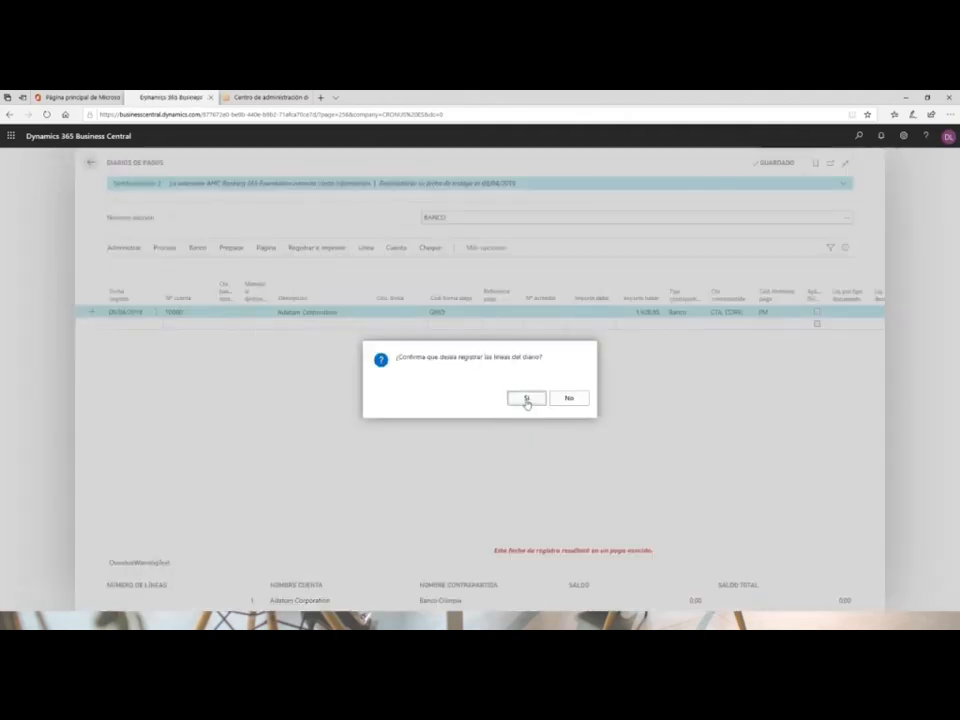
click(527, 399)
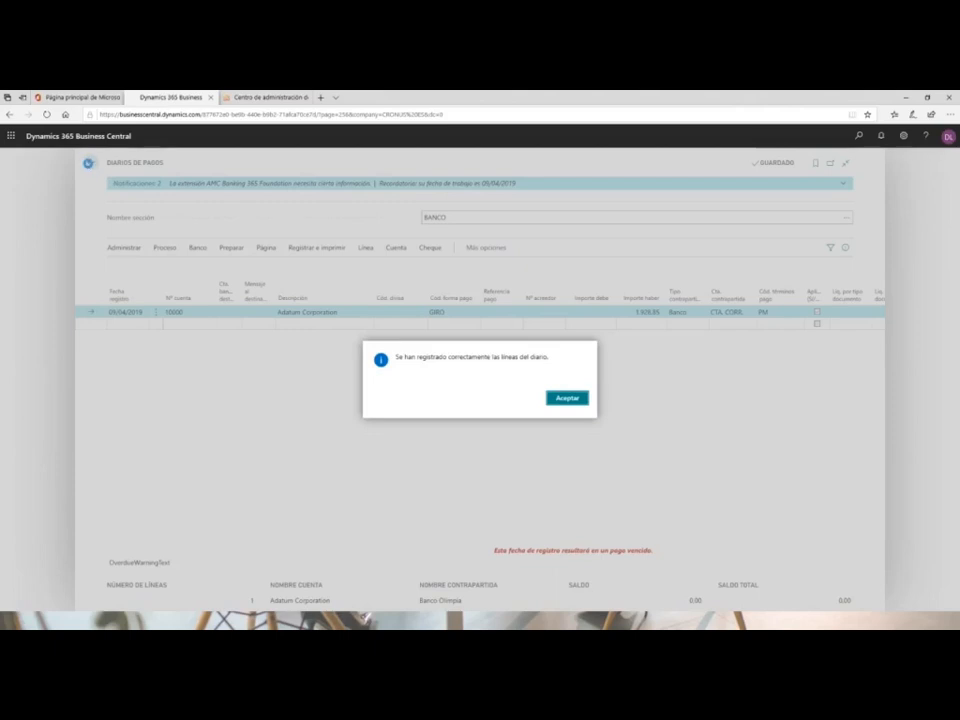
key(Return)
click(90, 163)
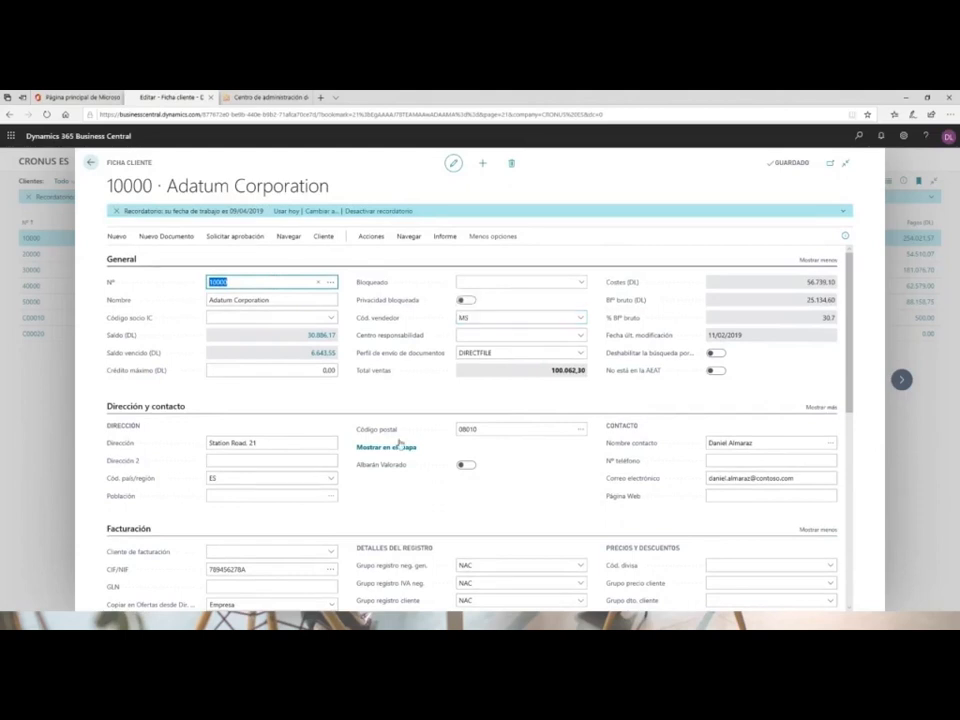
Open the Movimientos history from Adatum Corporation's card, examine the entries' initial, credit and pending amounts, and close the list.
click(370, 238)
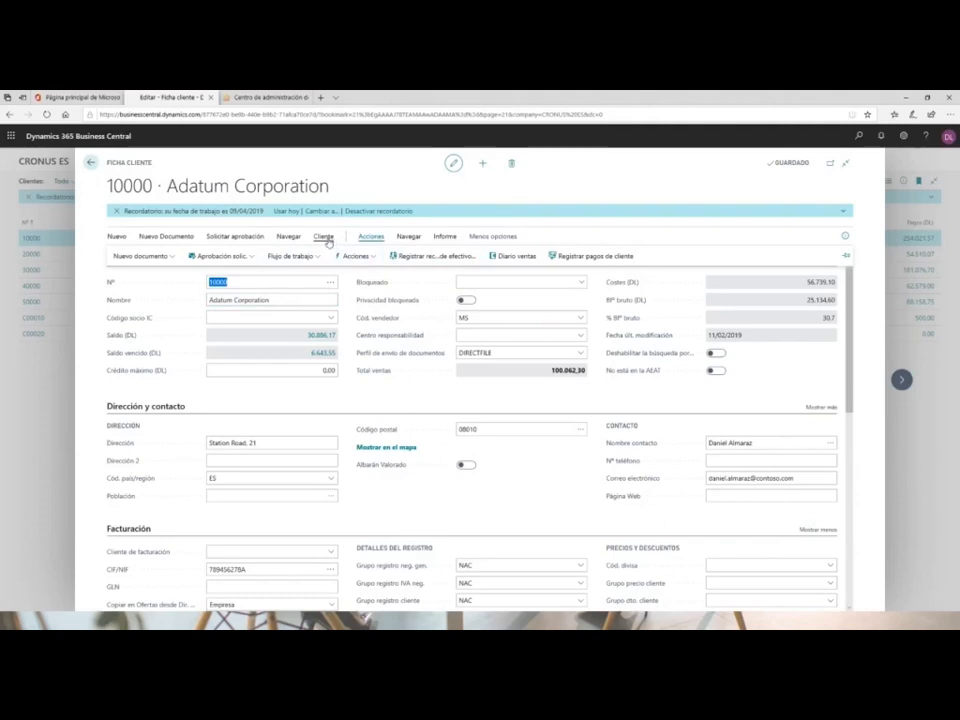
click(326, 240)
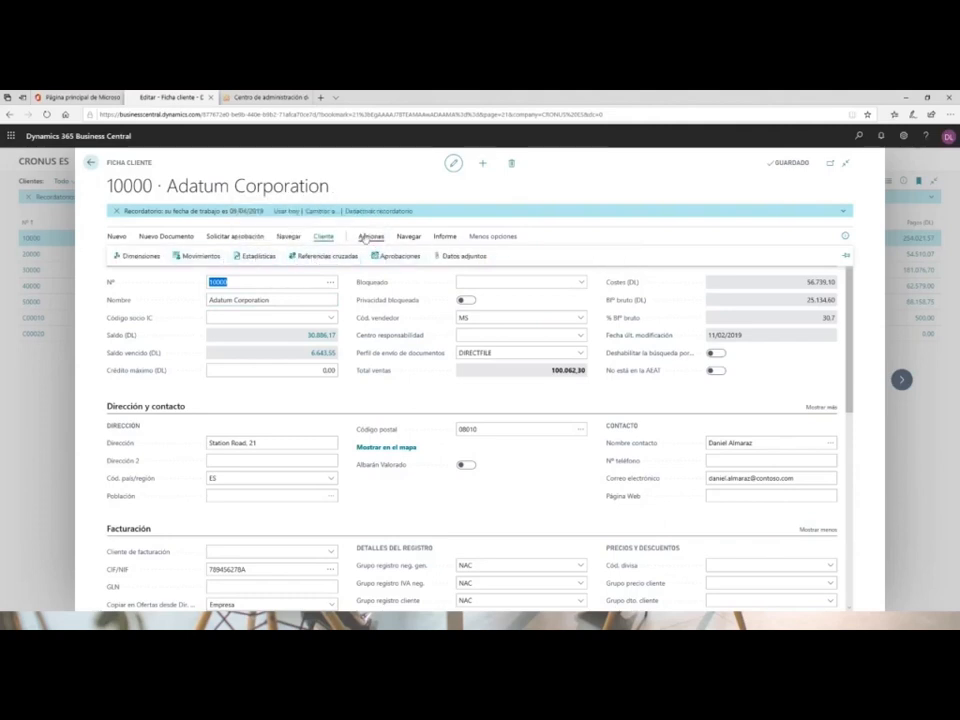
click(402, 239)
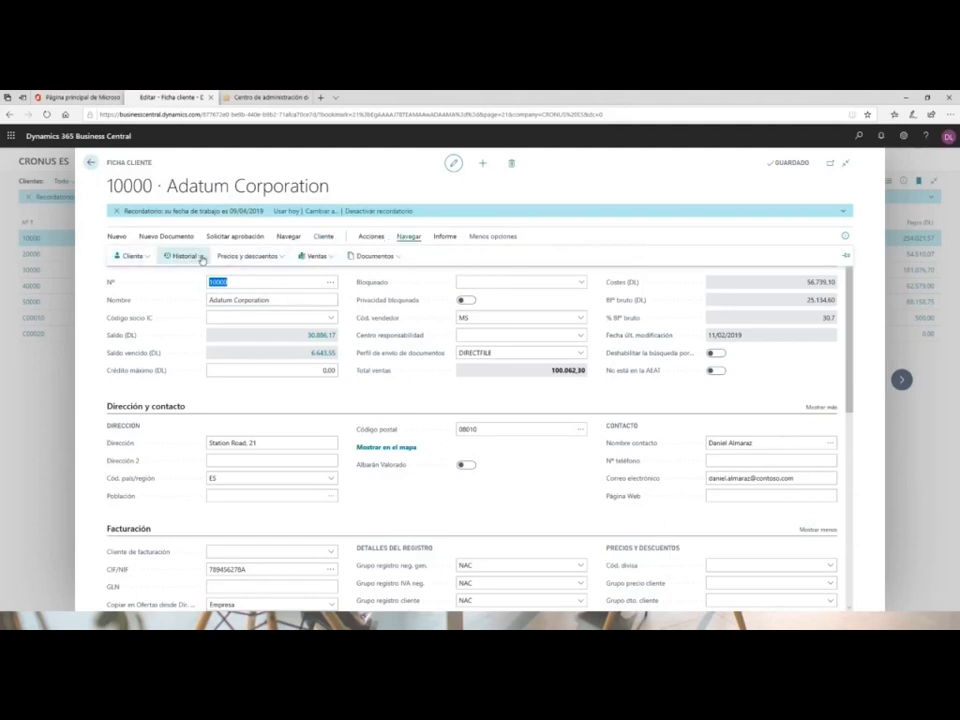
click(178, 256)
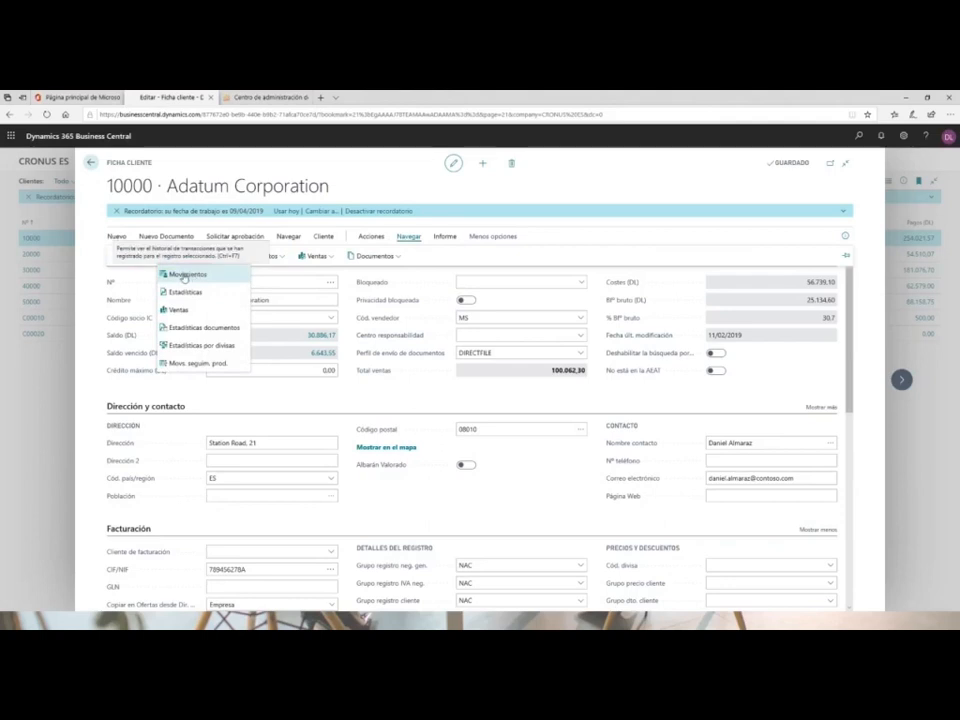
click(184, 274)
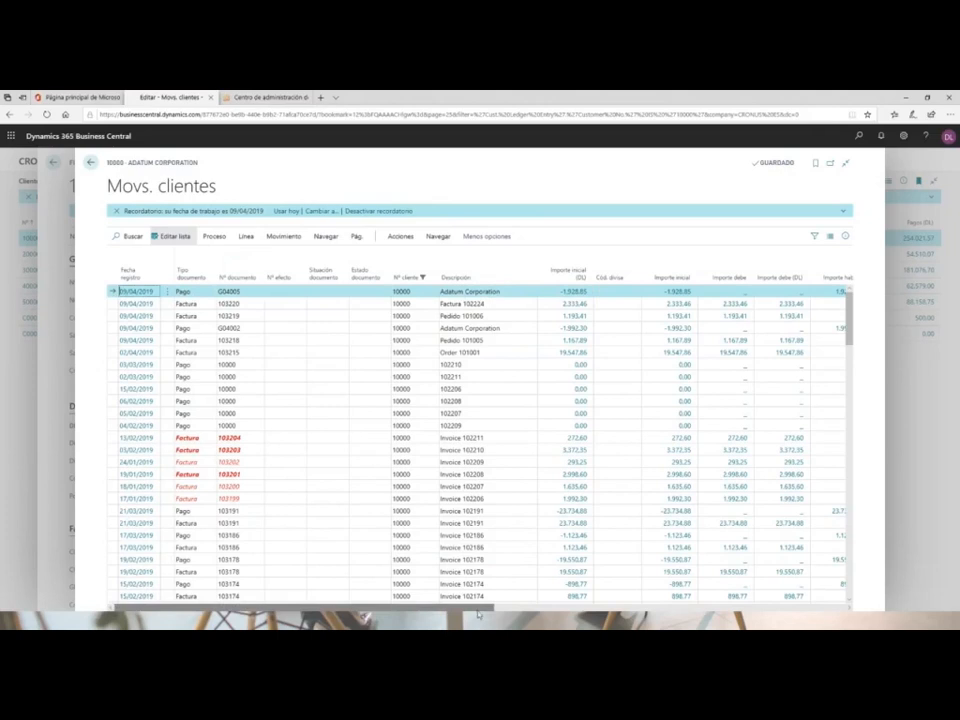
drag(535, 608, 537, 608)
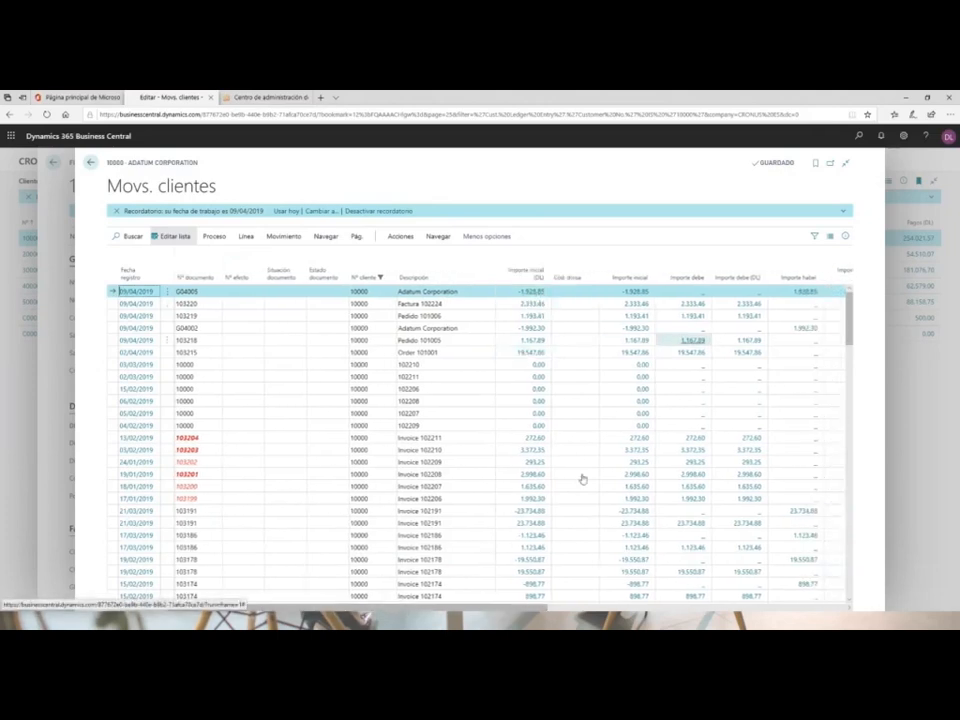
drag(538, 608, 607, 608)
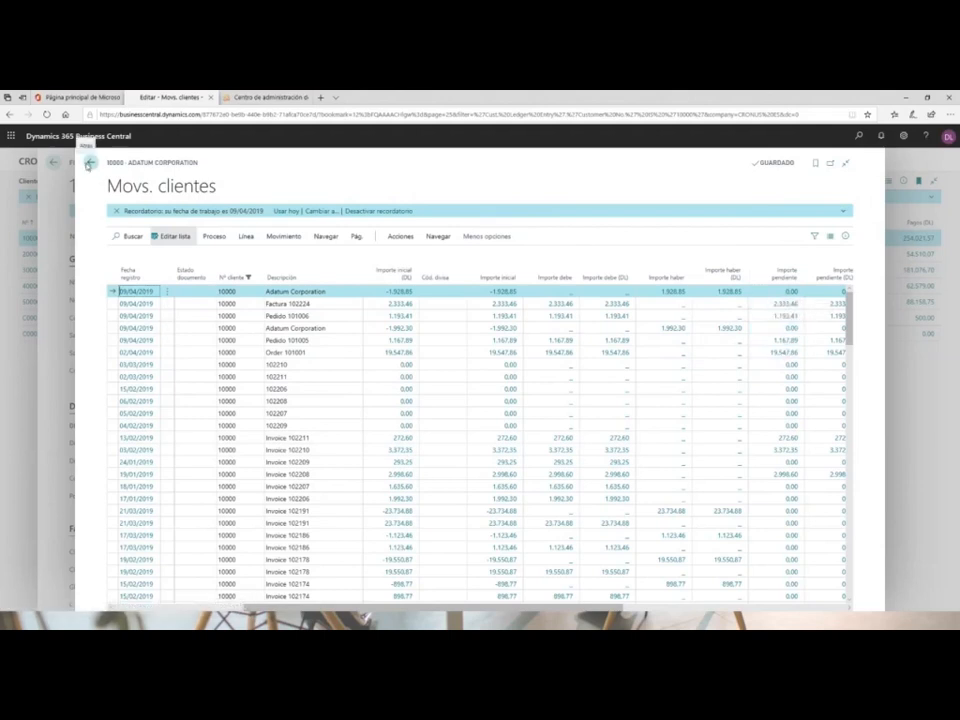
key(Escape)
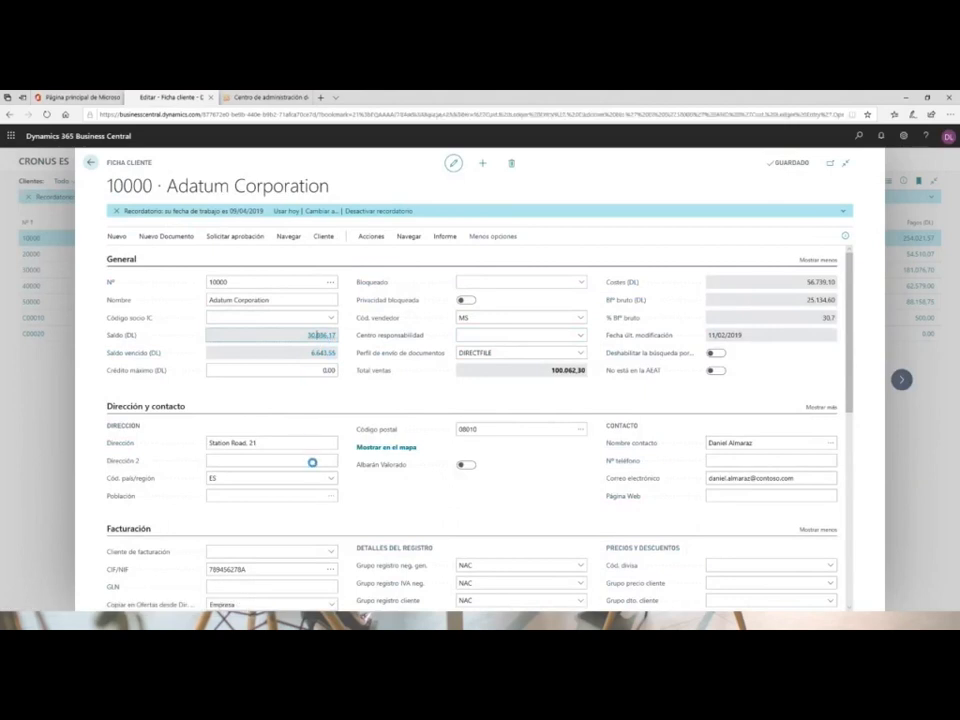
Open the entries behind Adatum Corporation's Saldo (DL), and return through the customer list to the CRONUS ES home page.
click(292, 338)
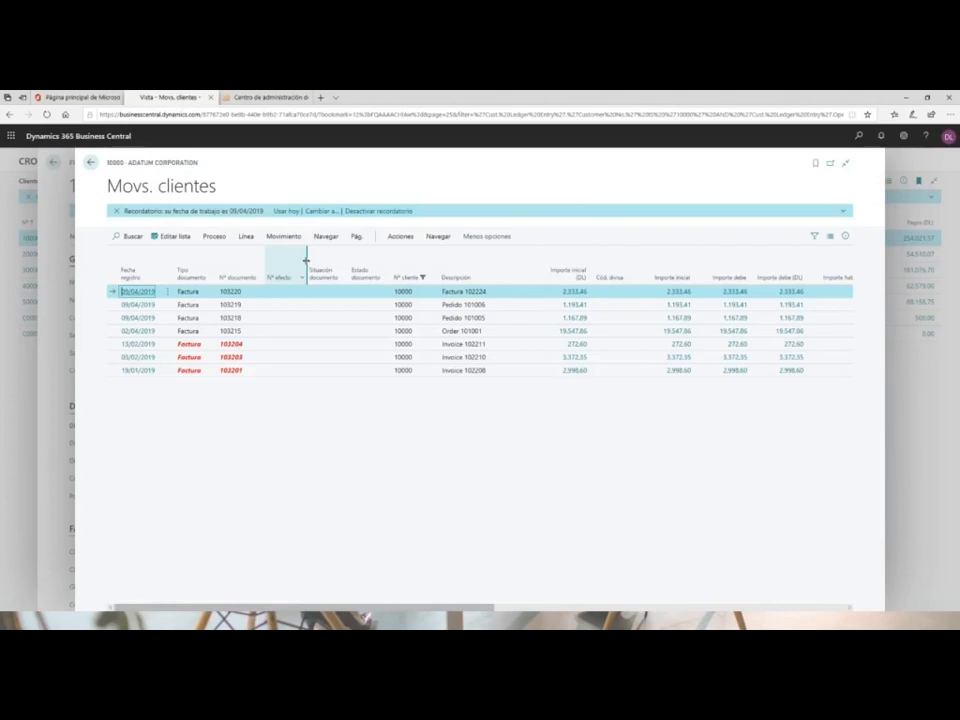
click(93, 164)
click(91, 163)
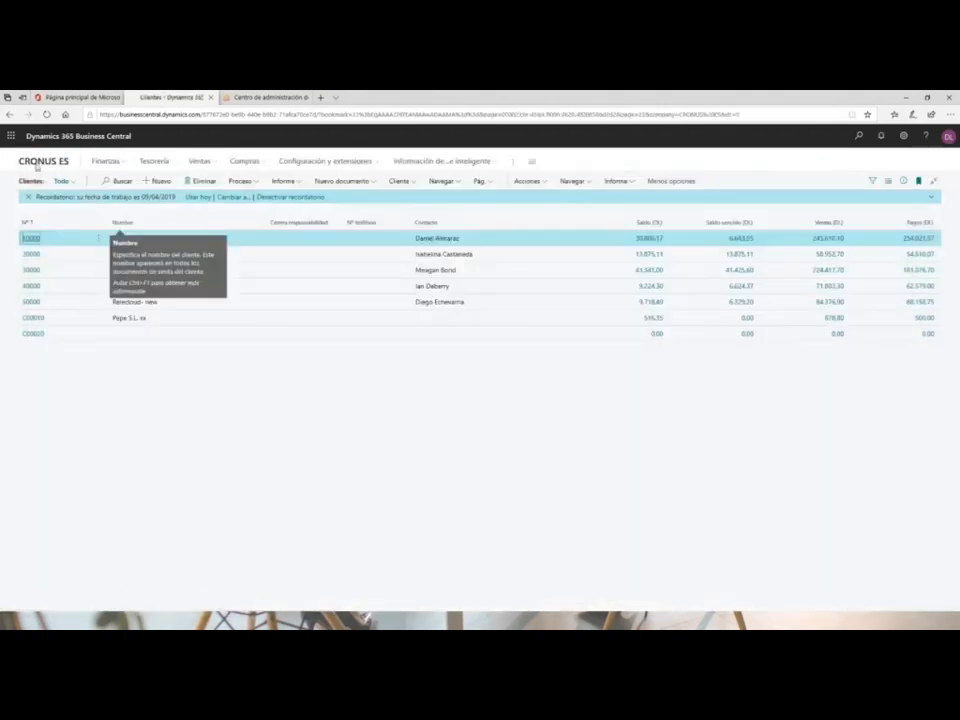
click(40, 162)
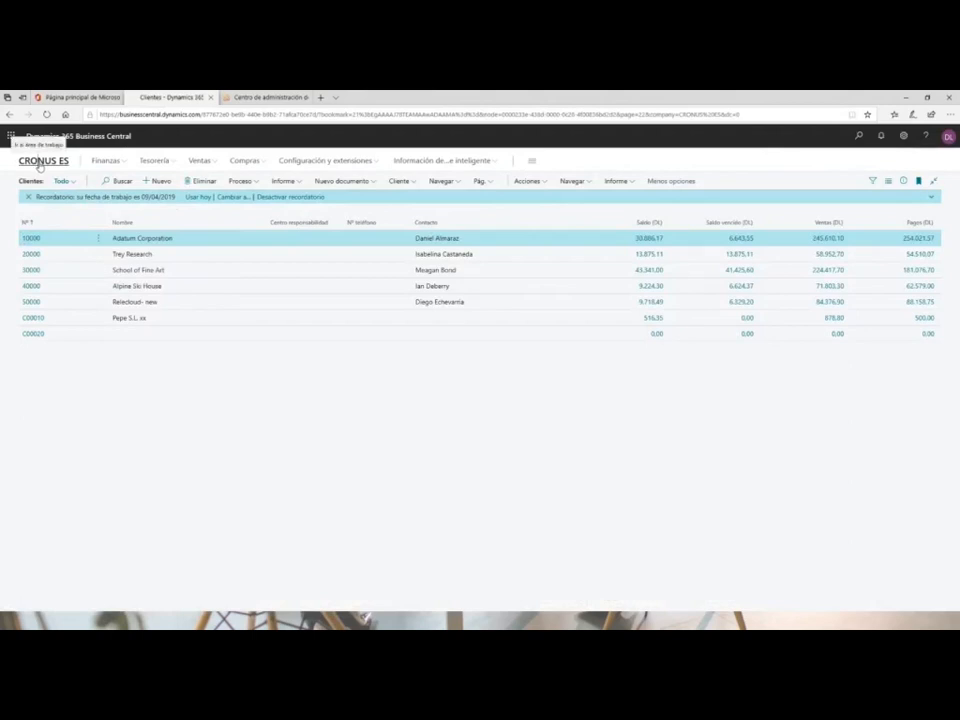